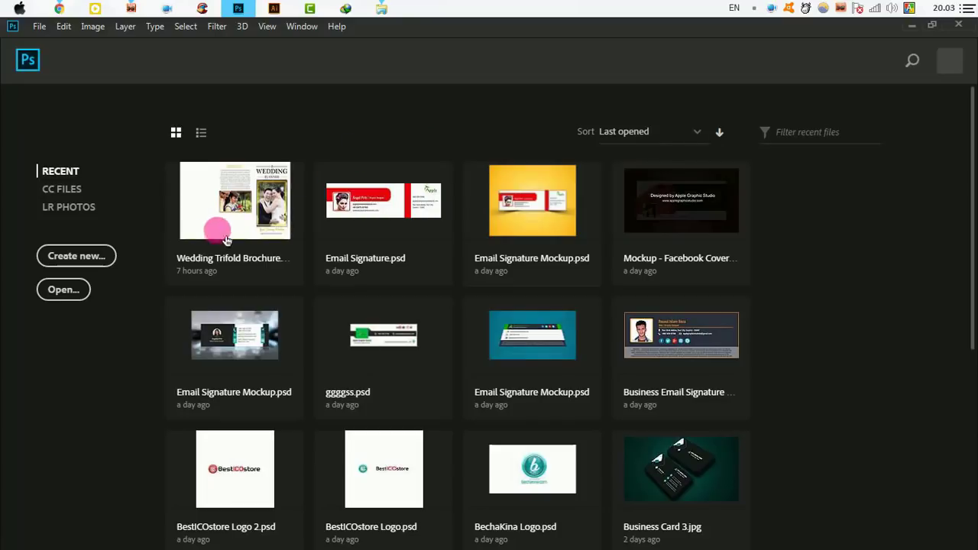
Create Untitled-1 at 99 × 210 mm, 300 ppi, RGB Color with a white background.
left_click(81, 255)
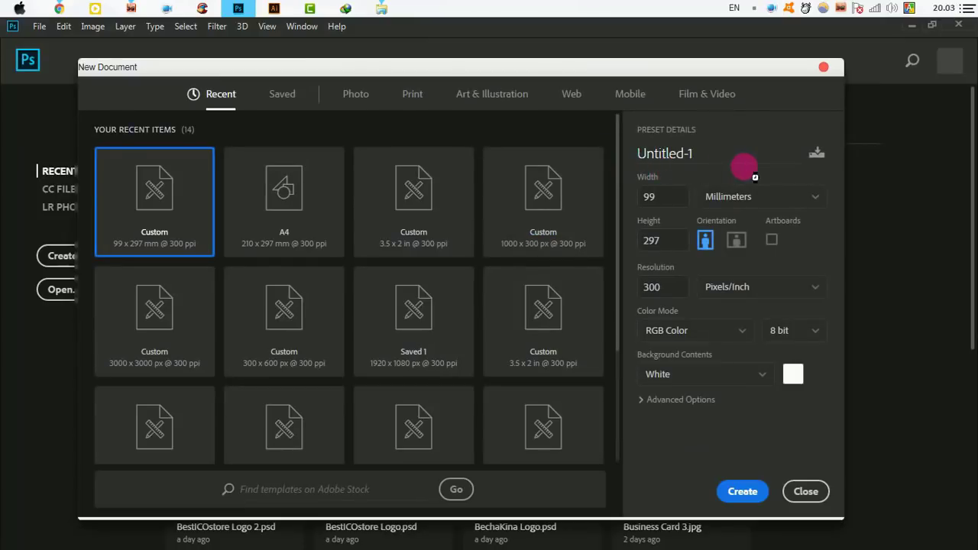
left_click(686, 198)
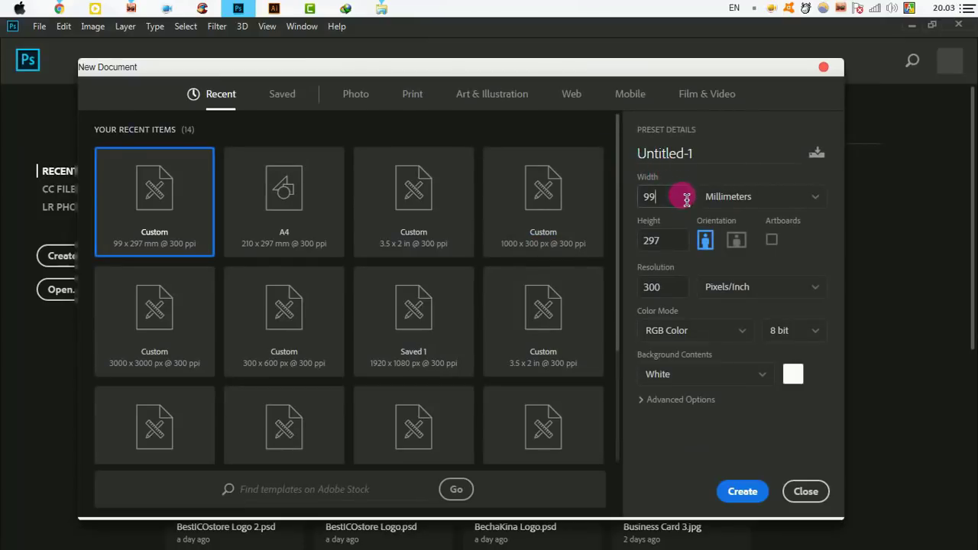
left_click(686, 249)
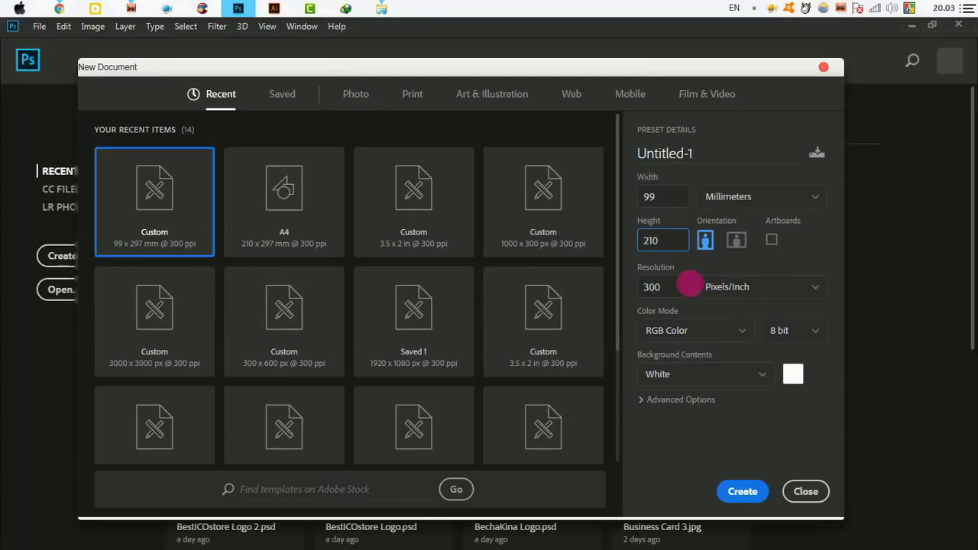
left_click(716, 331)
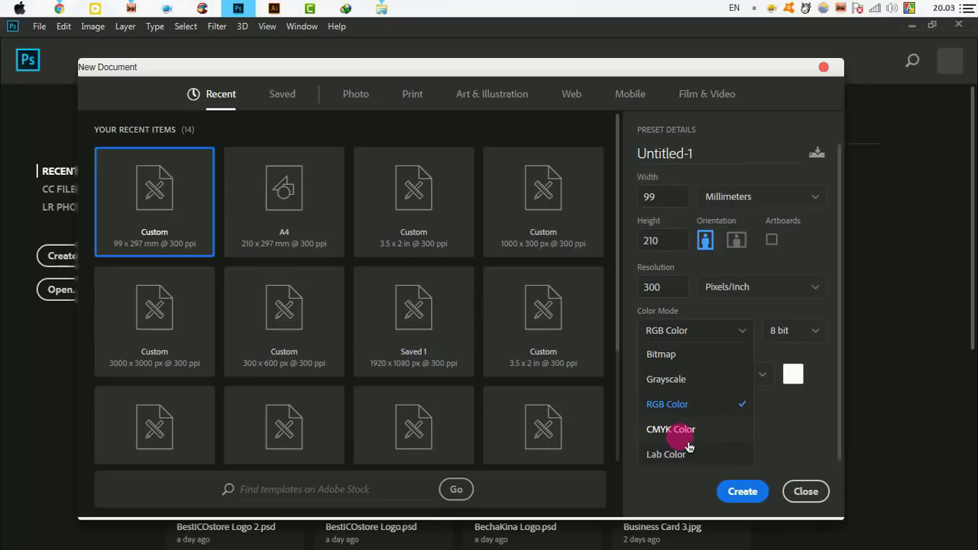
left_click(679, 412)
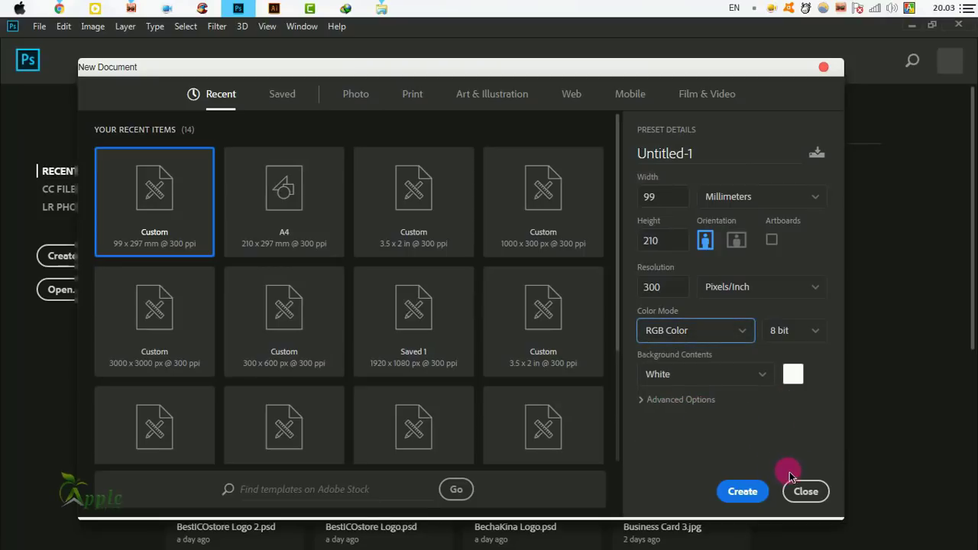
left_click(747, 496)
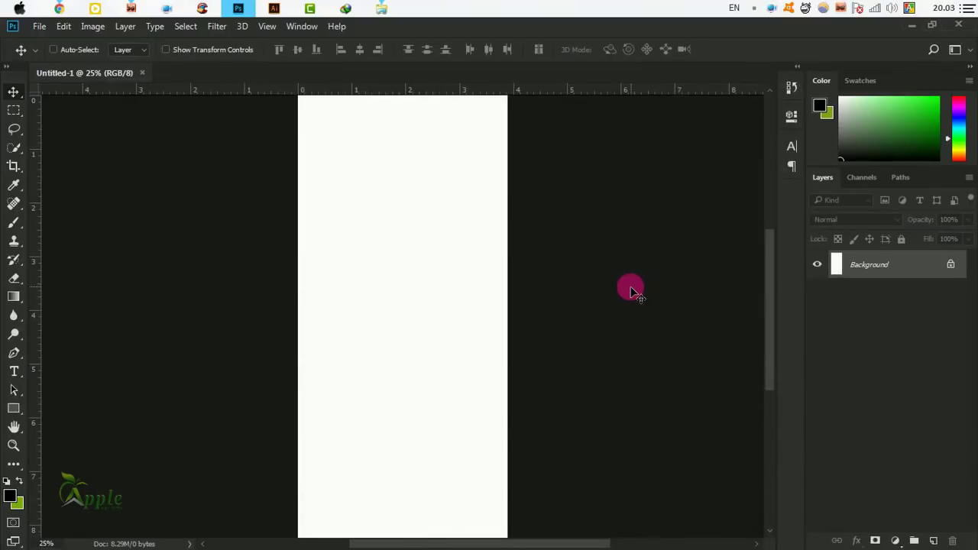
Pick the Pen Tool in Shape mode and place a first anchor left of the page.
key("ctrl+minus")
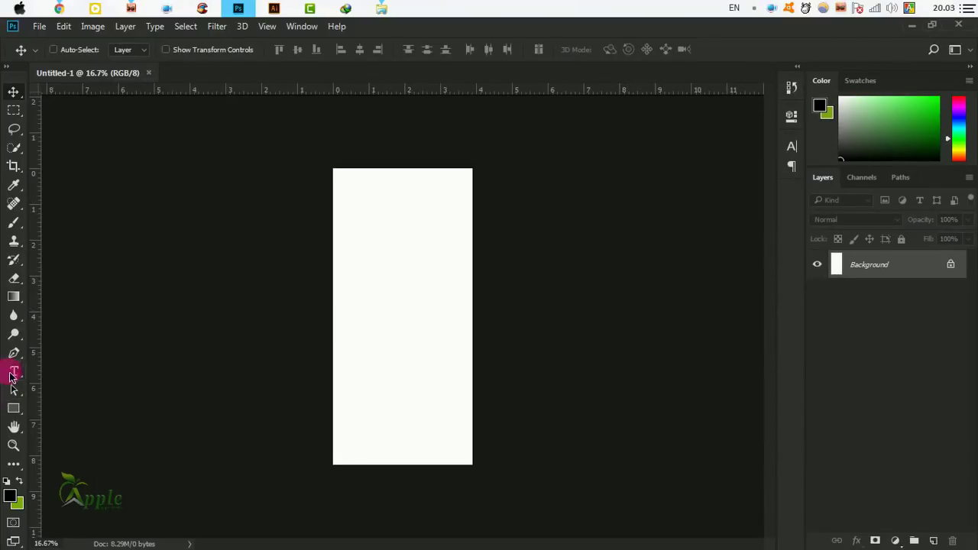
left_click_drag(13, 356, 71, 349)
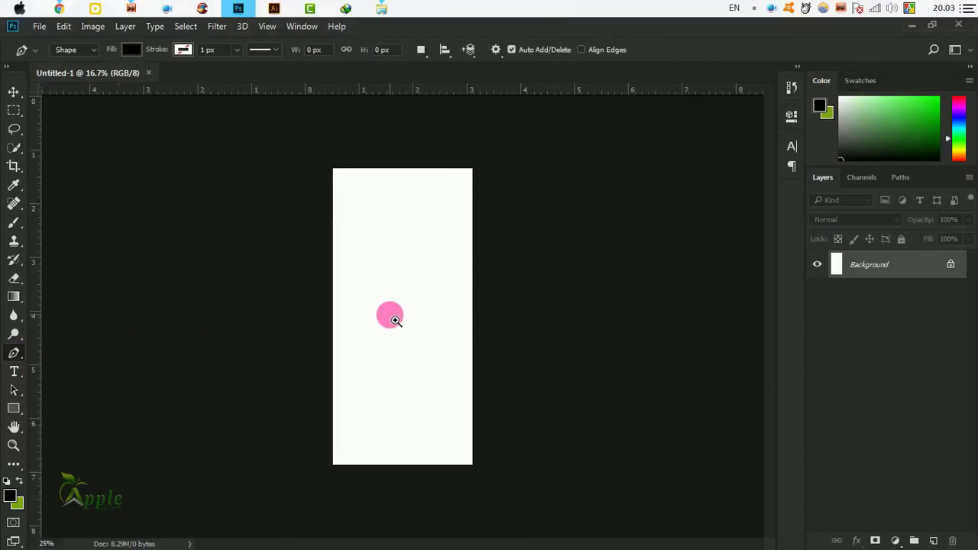
left_click(395, 321, "ctrl")
left_click_drag(438, 316, 372, 313)
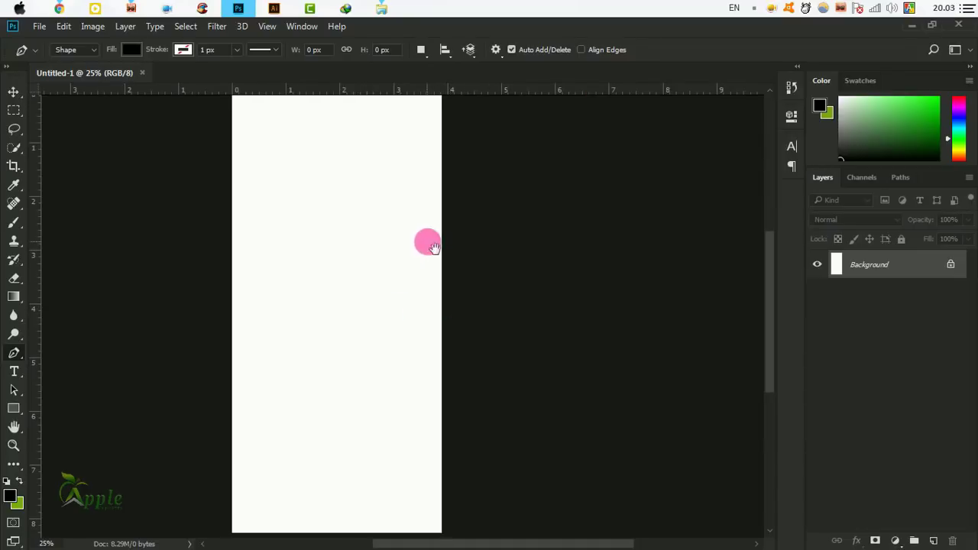
left_click_drag(428, 242, 531, 260)
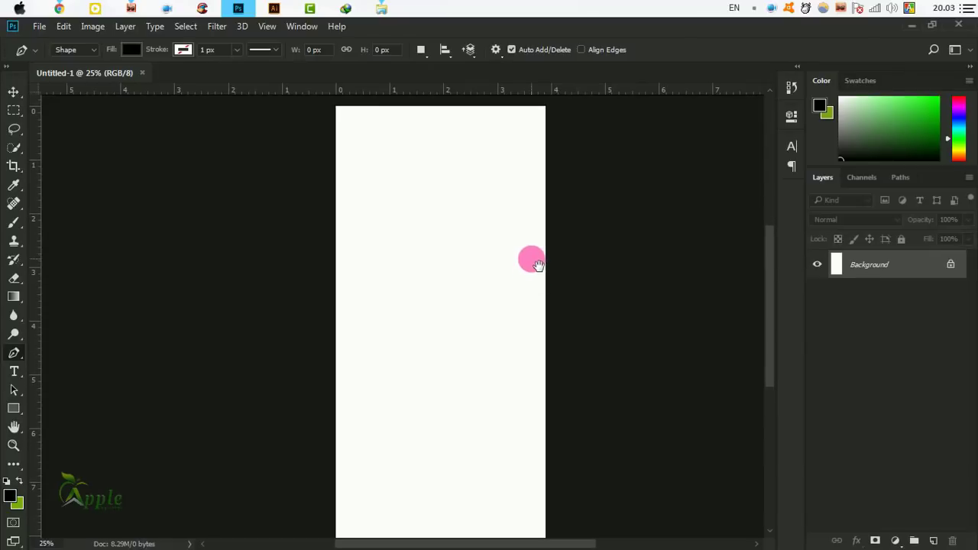
left_click(324, 218)
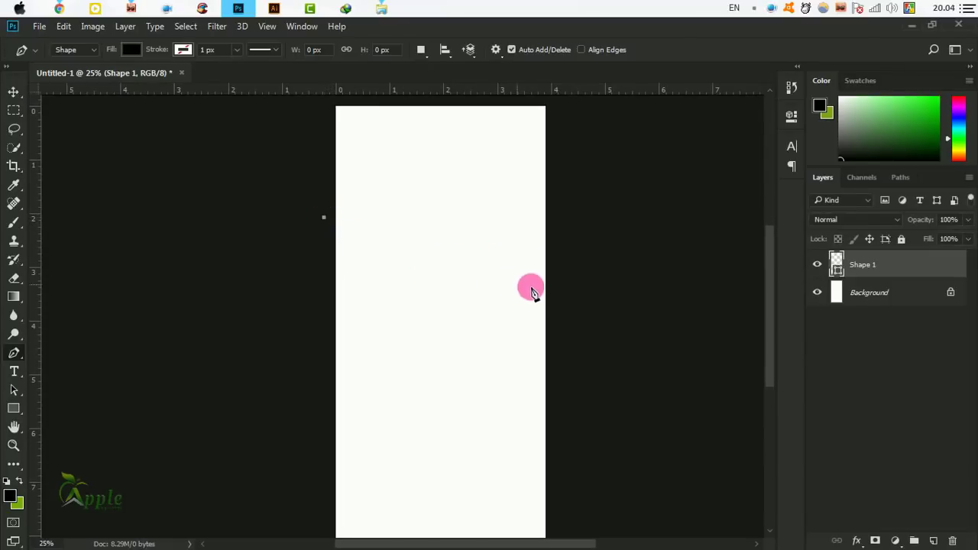
left_click(76, 50)
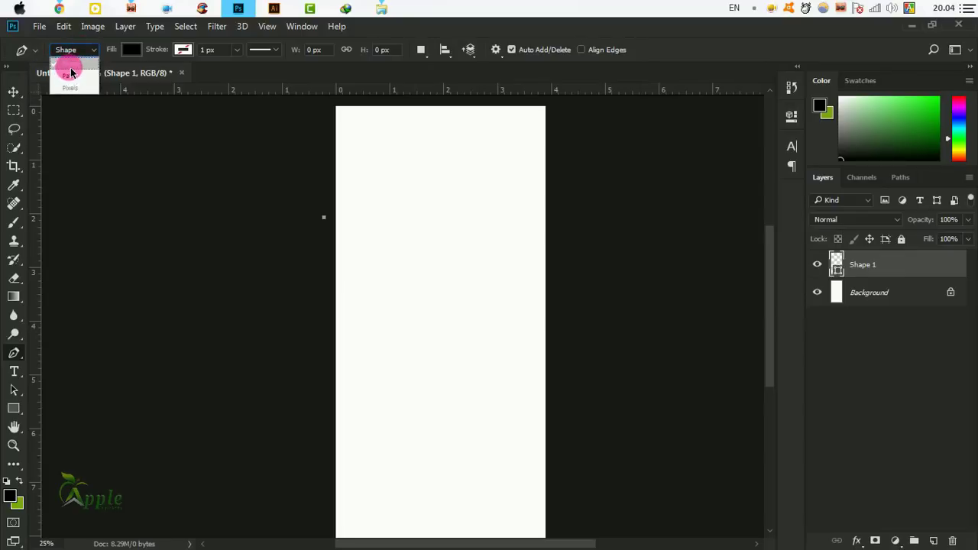
left_click(70, 72)
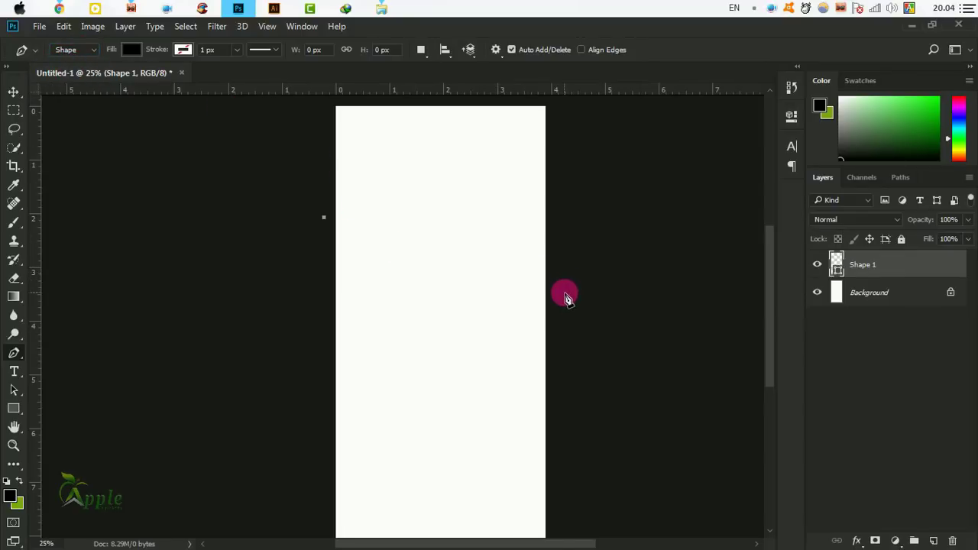
Drag a curved segment to an anchor right of the page, undoing an extra anchor.
left_click_drag(564, 276, 719, 266)
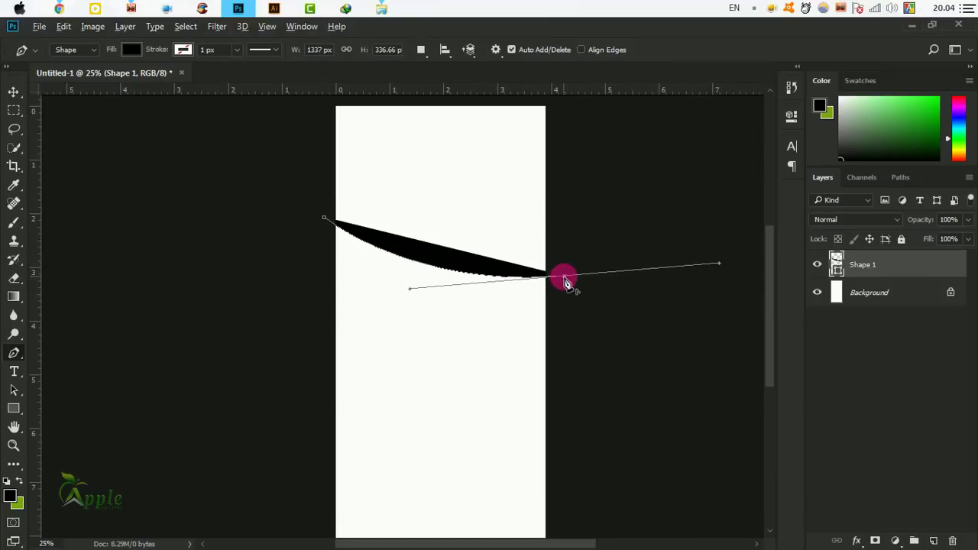
left_click(564, 275, "alt")
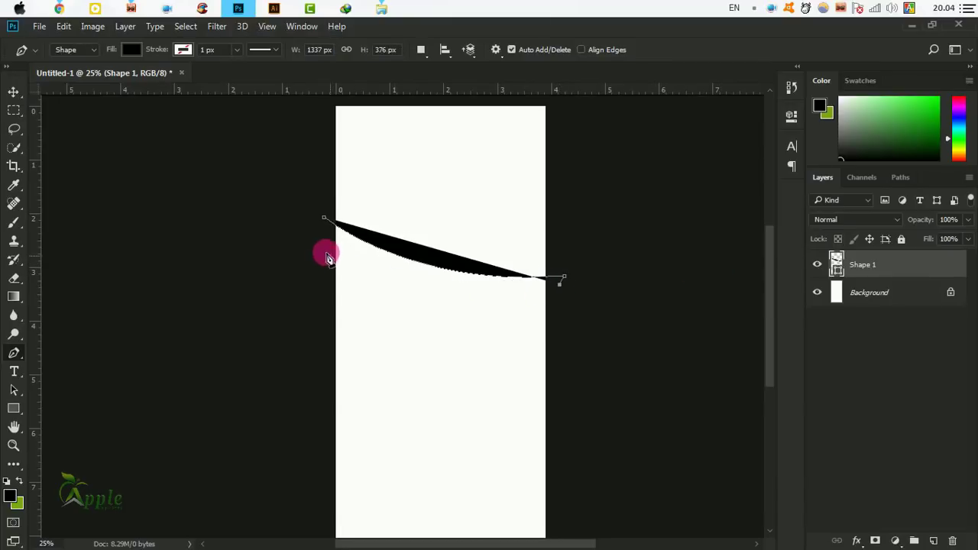
mouse_move(313, 215)
left_mouse_down()
mouse_move(251, 125)
mouse_move(227, 118)
mouse_move(239, 135)
left_mouse_up()
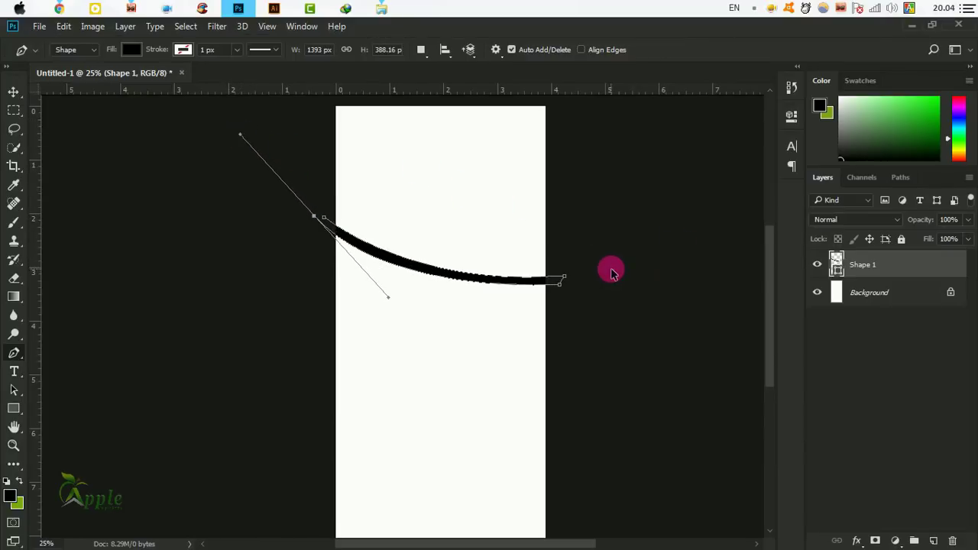
key("ctrl+z")
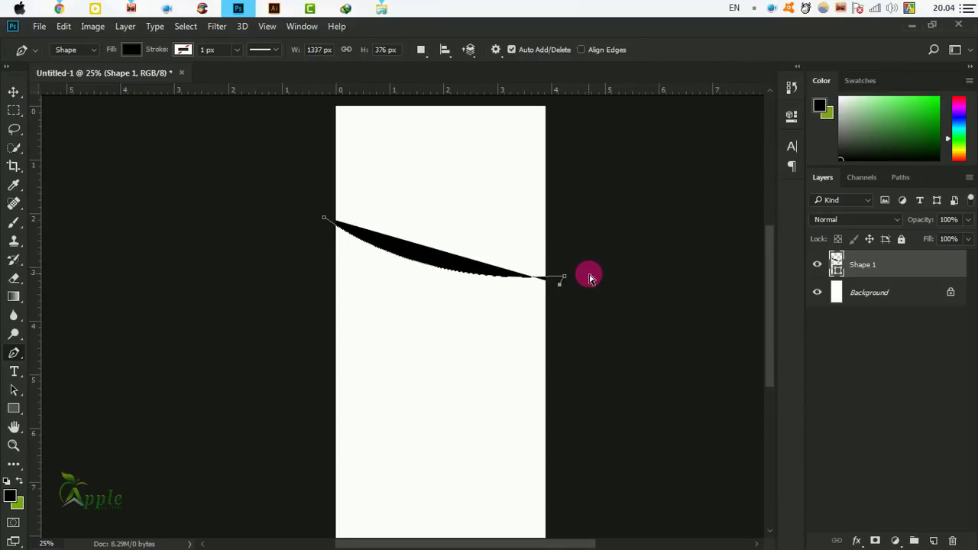
key("ctrl+alt+z")
Reshape the starting anchor's handles to ease the curve's bend, then finish the path.
left_click_drag(496, 230, 541, 326)
left_click(609, 375)
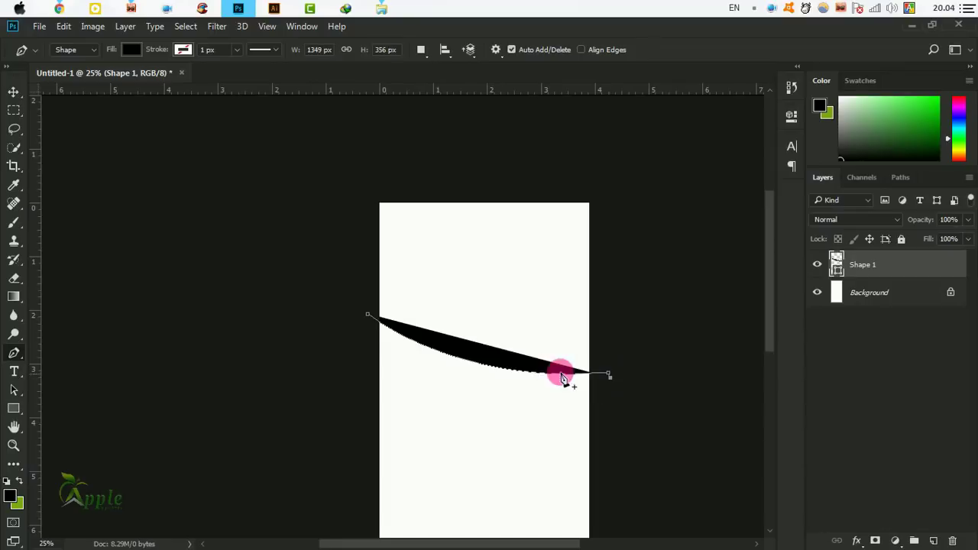
left_click(366, 315)
mouse_move(354, 311)
left_mouse_down()
mouse_move(267, 211)
mouse_move(285, 223)
mouse_move(298, 217)
mouse_move(244, 214)
left_mouse_up()
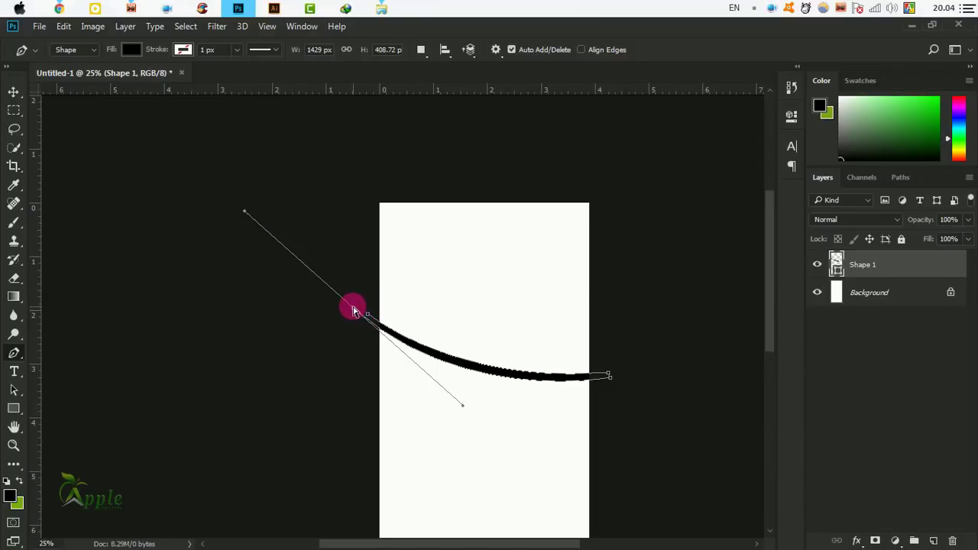
left_click_drag(355, 313, 333, 303)
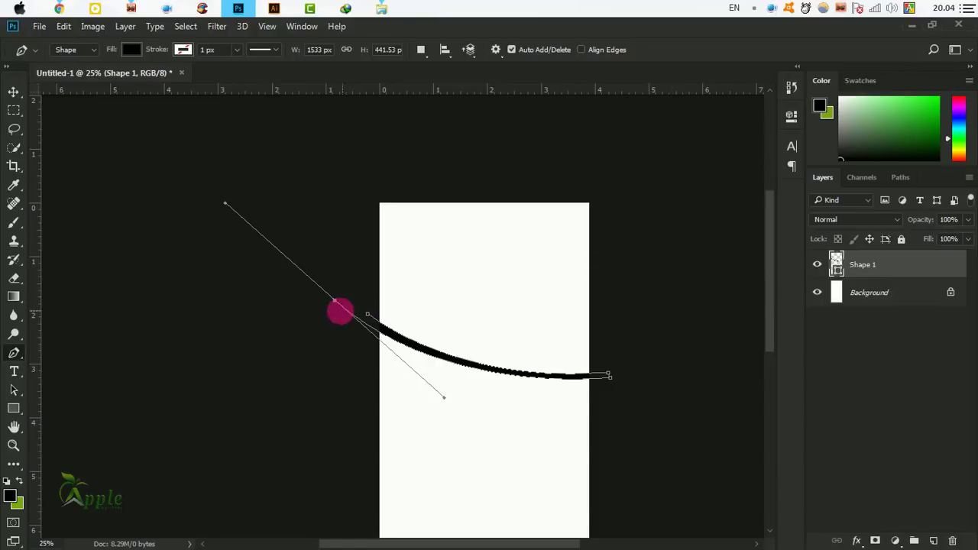
left_click_drag(336, 305, 369, 319)
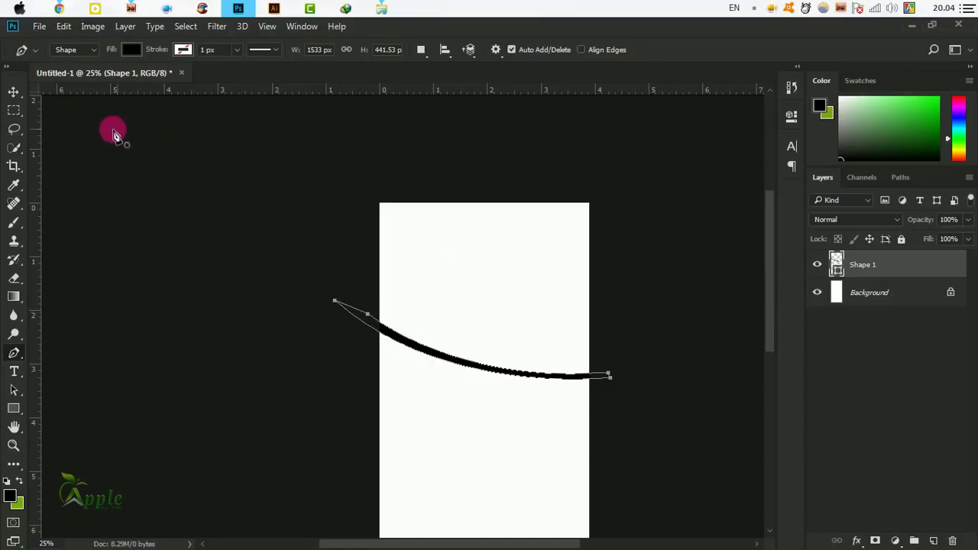
left_click(14, 90)
left_click_drag(565, 384, 448, 273)
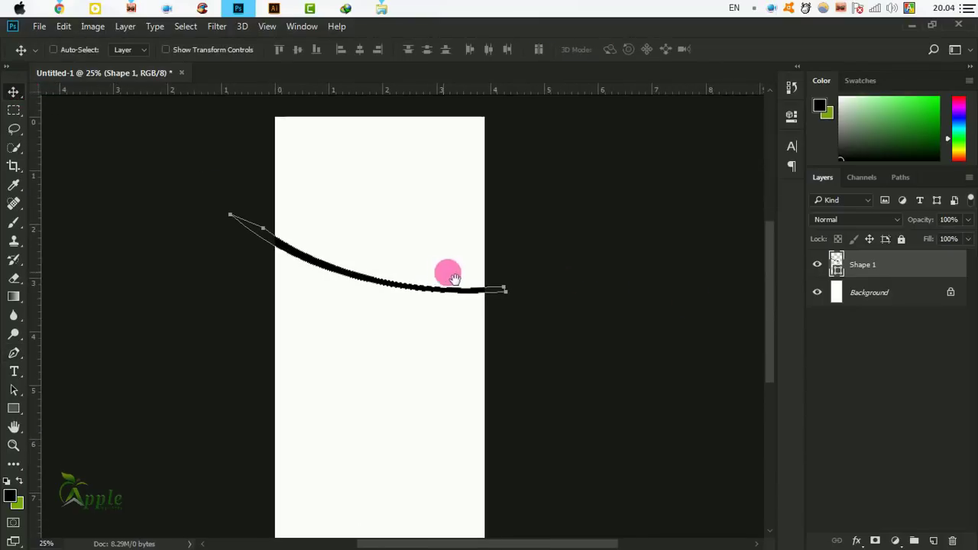
Change Shape 1's fill to green 00ab00, then make the Background layer active.
left_click(836, 261)
double_click(836, 261)
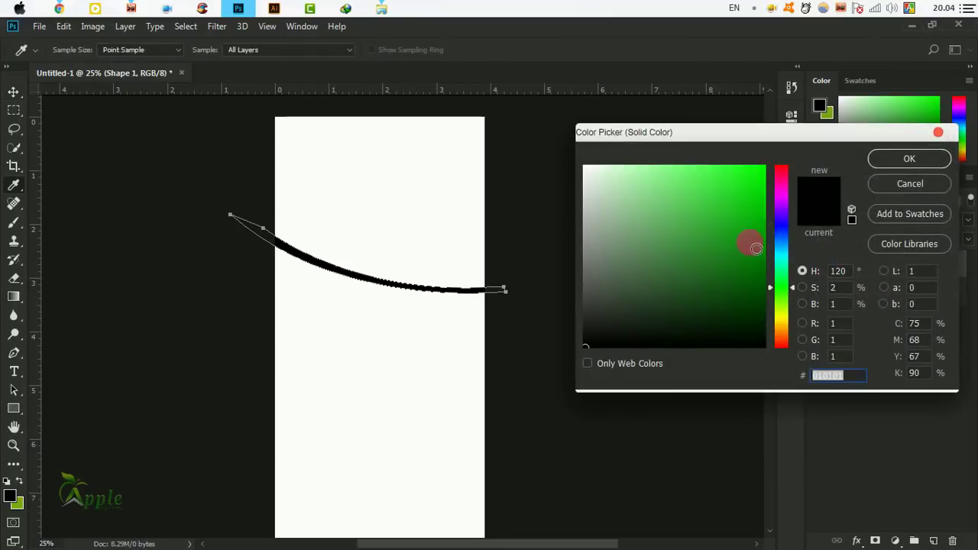
left_click(762, 226)
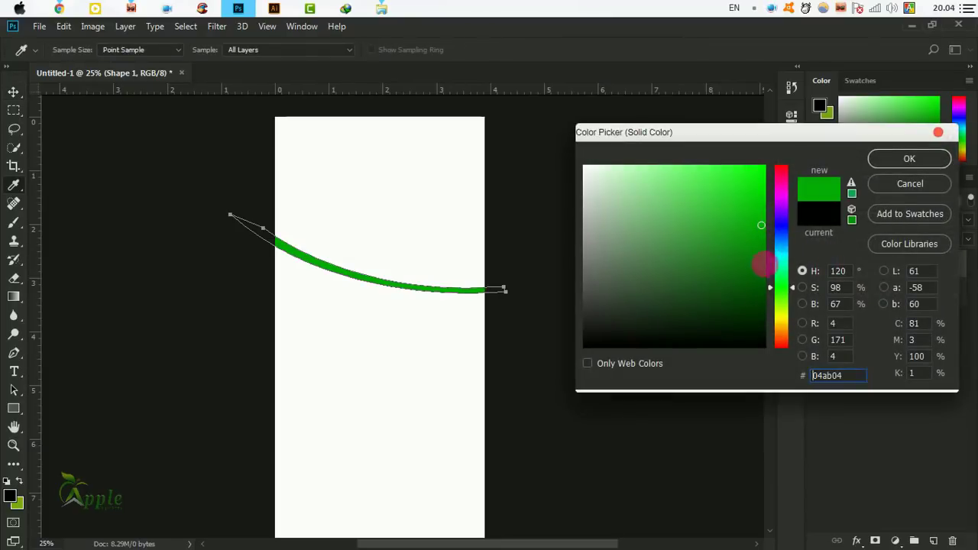
left_click_drag(770, 258, 762, 271)
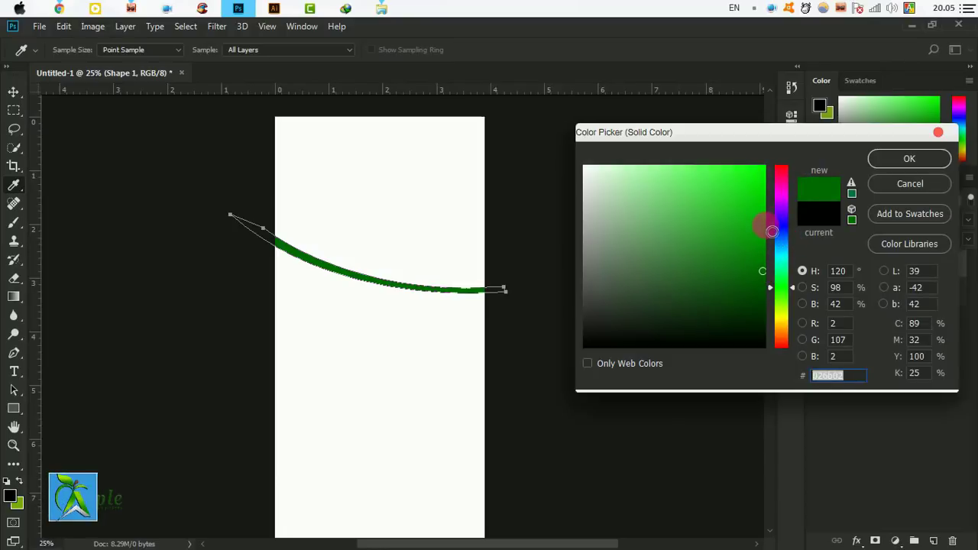
left_click(764, 225)
left_click(909, 158)
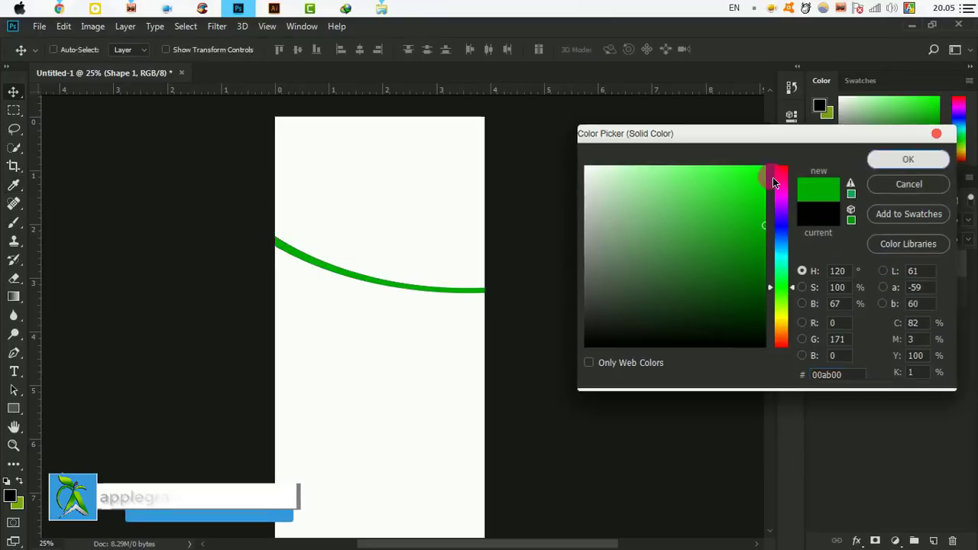
left_click_drag(378, 339, 433, 289)
left_click(900, 297)
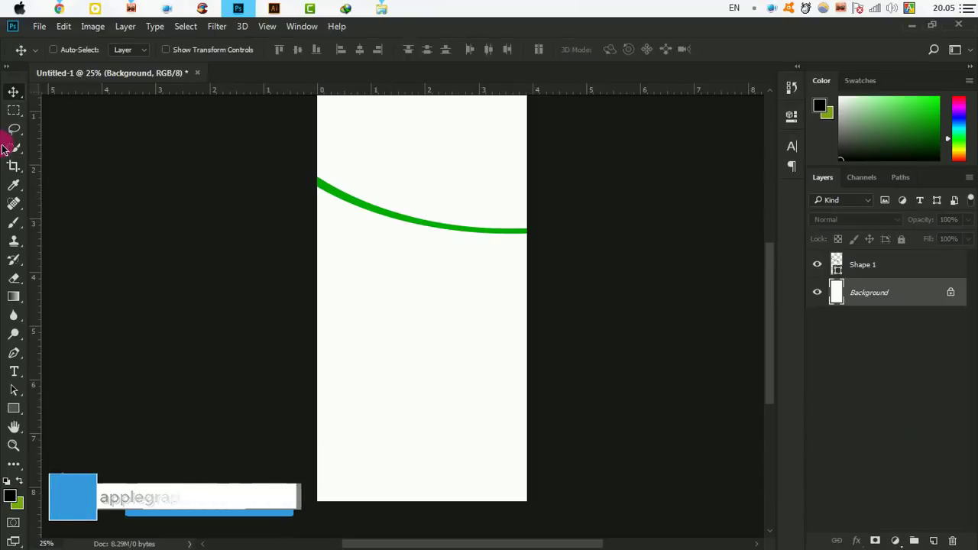
Start Shape 2 with anchors below both bottom corners and right of the page.
left_click(14, 353)
left_click(67, 355)
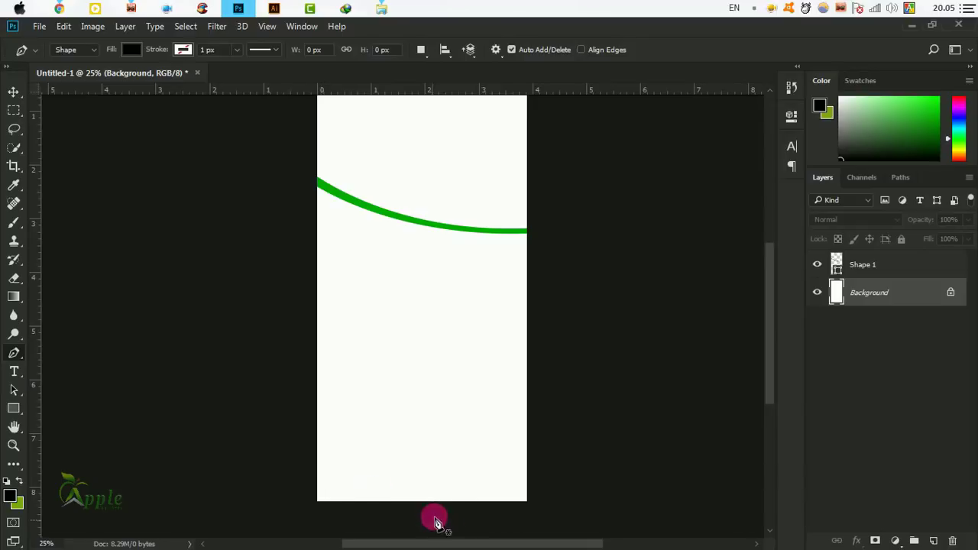
left_click(295, 510)
left_click(558, 520)
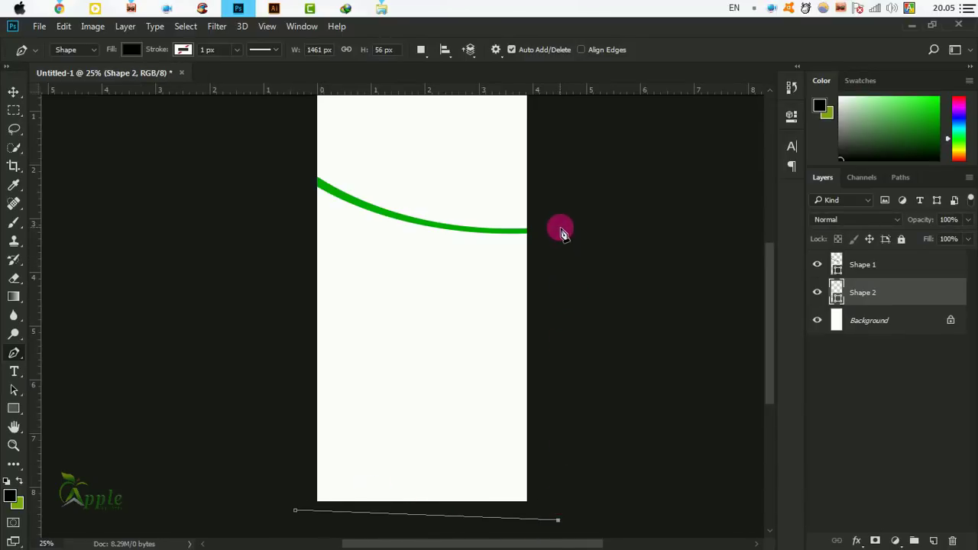
left_click(554, 230)
left_click(442, 215)
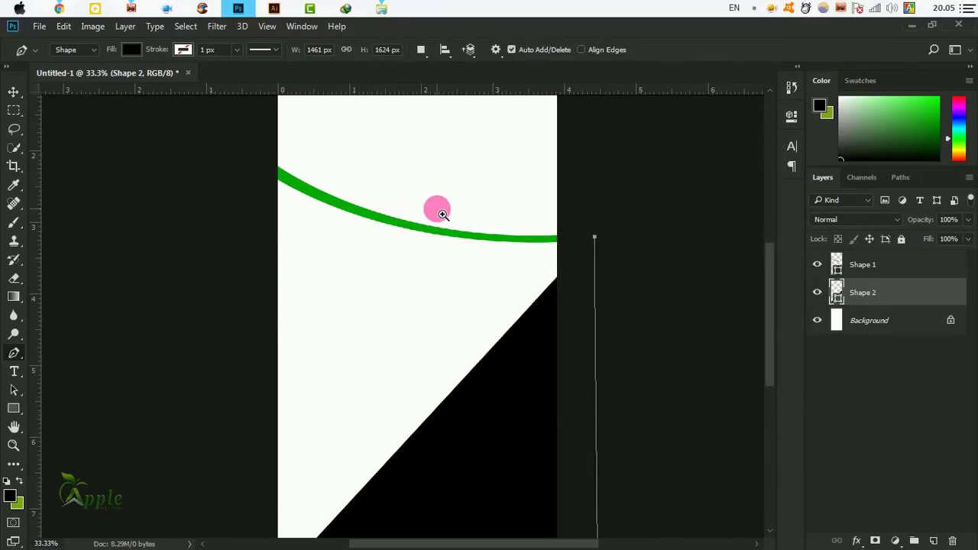
left_click(441, 211)
left_click_drag(469, 227, 410, 405)
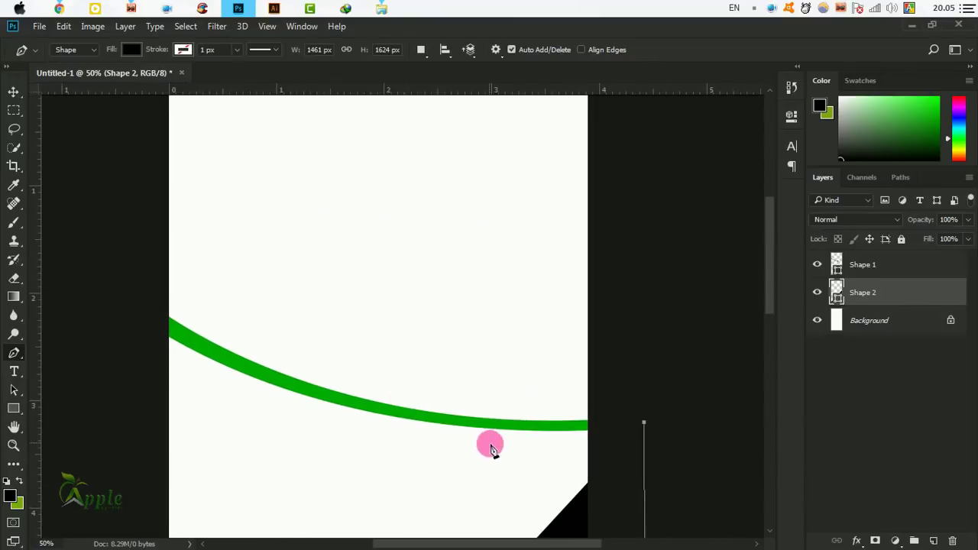
Trace anchors along the green curve and close the path at the lower-left corner.
left_click_drag(476, 430, 413, 410)
left_click_drag(343, 372, 520, 384)
left_click_drag(430, 382, 392, 359)
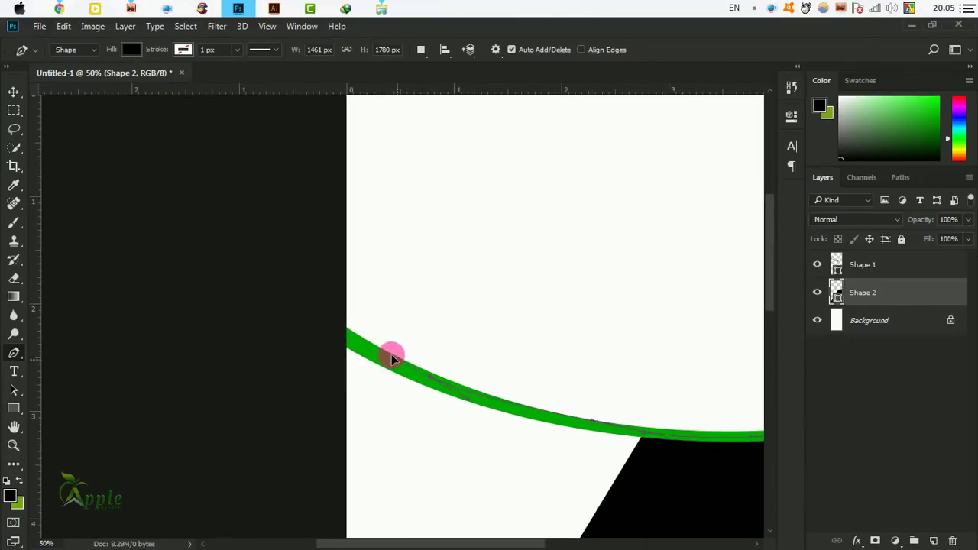
left_click_drag(357, 330, 447, 366)
left_click_drag(519, 430, 432, 303)
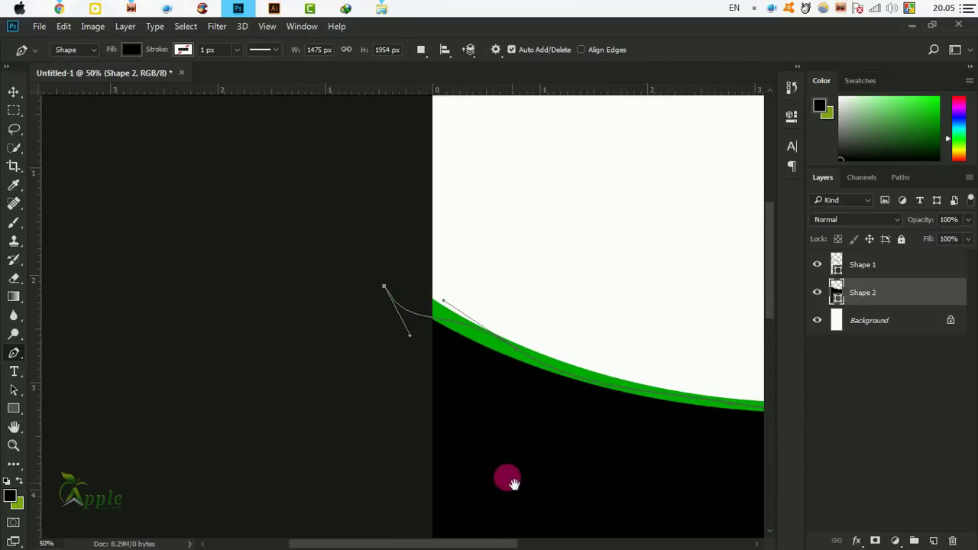
left_click_drag(507, 476, 458, 369)
left_click_drag(546, 396, 393, 315)
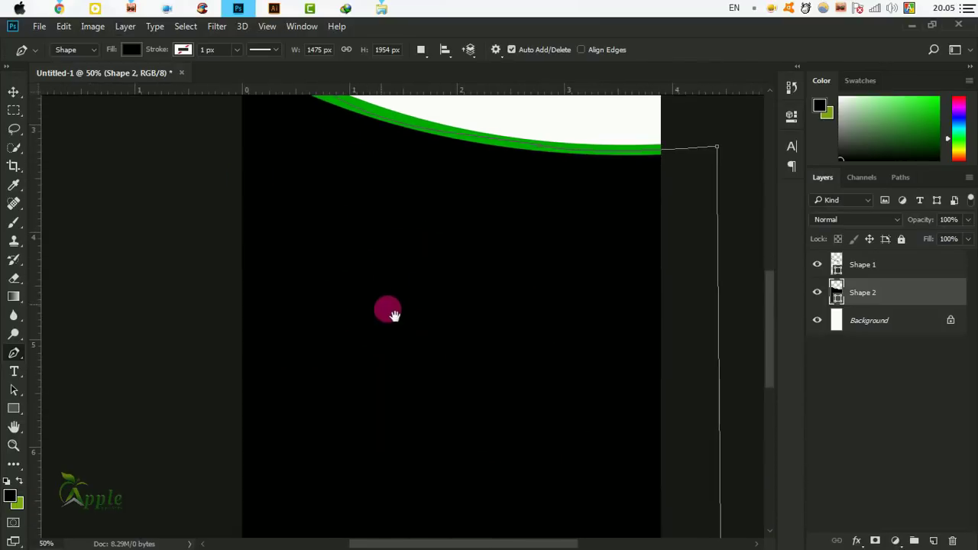
key("ctrl+minus")
key("ctrl+minus")
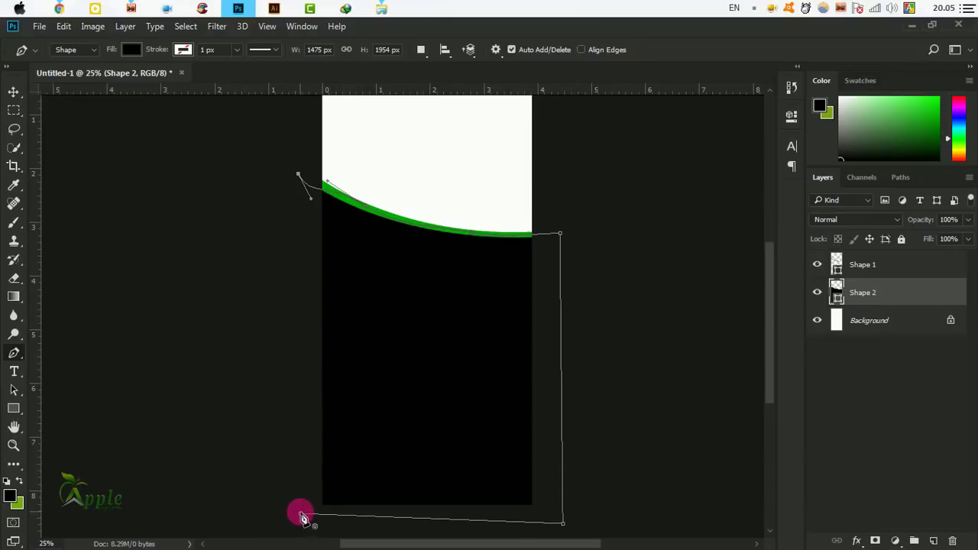
left_click(302, 516)
left_click(14, 93)
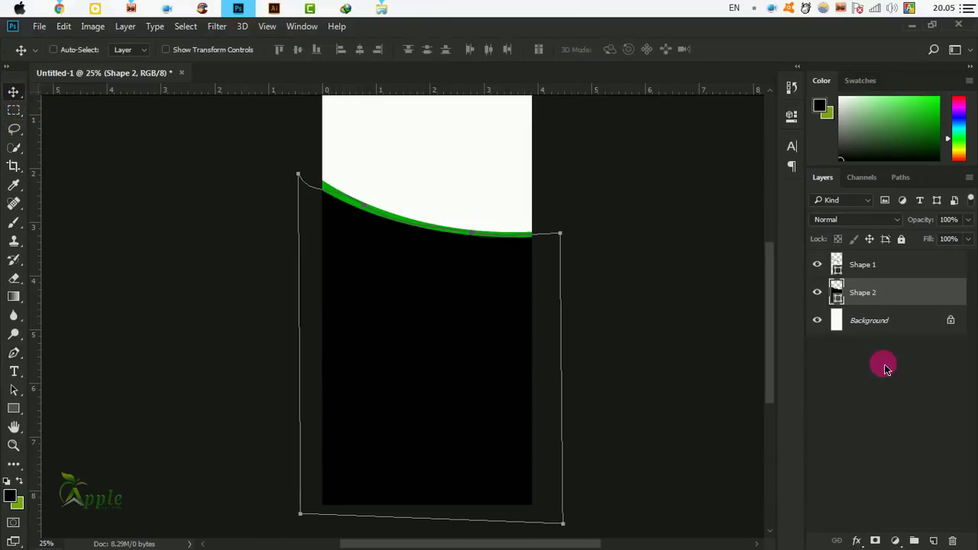
Set Shape 2's fill to very dark green 012801.
double_click(839, 294)
mouse_move(651, 287)
left_mouse_down()
mouse_move(721, 243)
mouse_move(758, 319)
left_mouse_up()
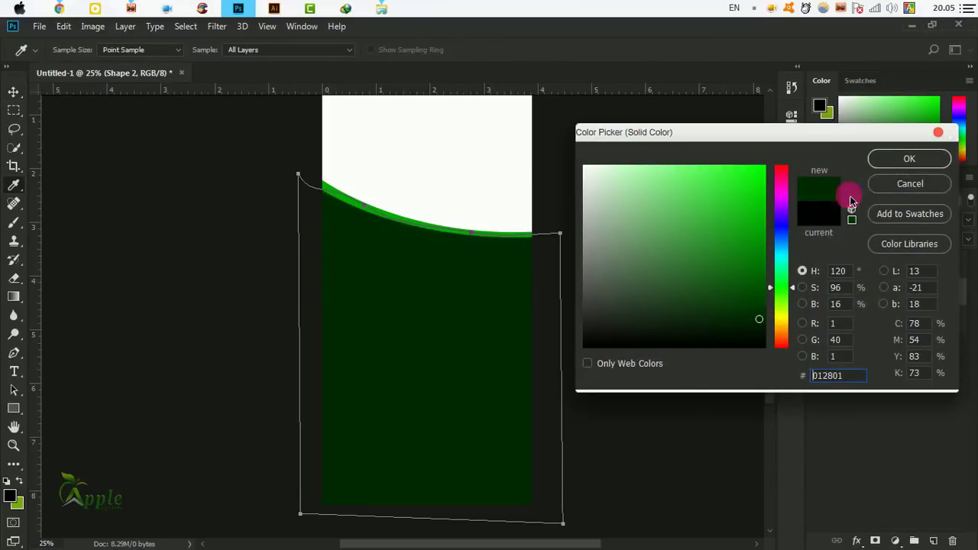
left_click(910, 159)
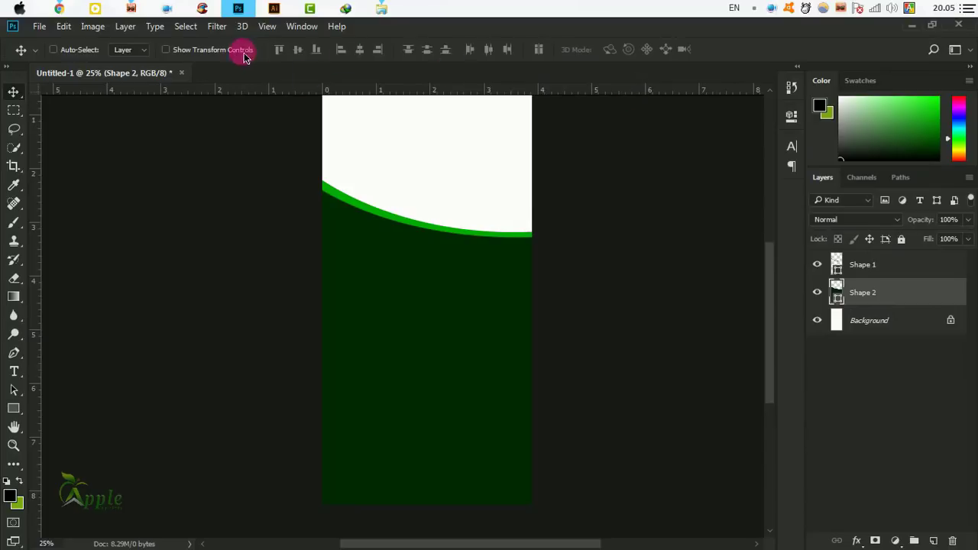
scroll(475, 299, "up", 2)
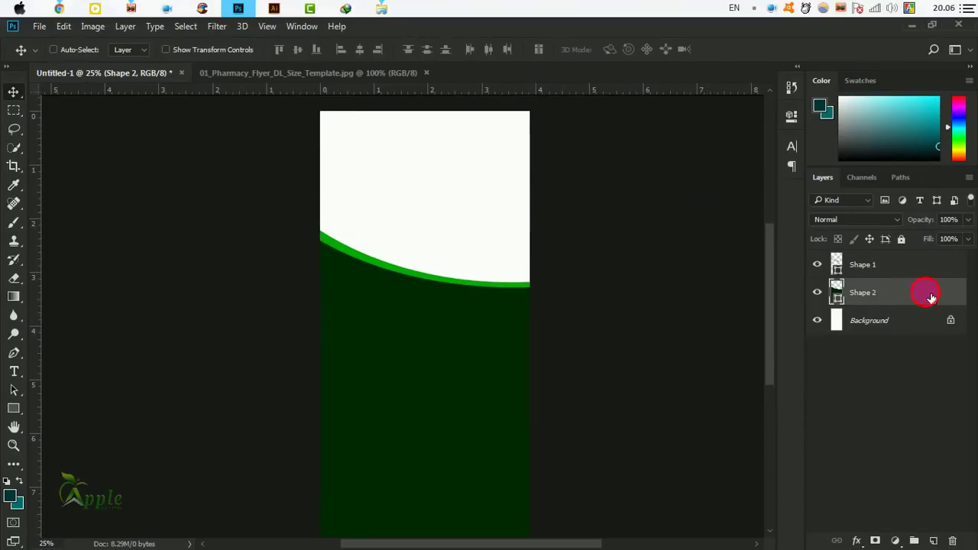
Turn on a Gradient Overlay for Shape 2 starting from Foreground to Background.
double_click(921, 297)
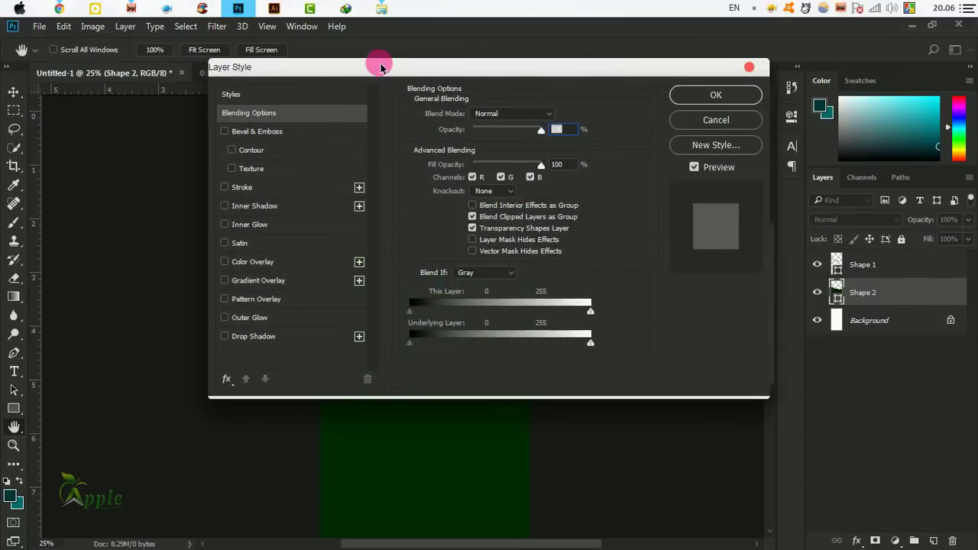
left_click_drag(375, 66, 478, 165)
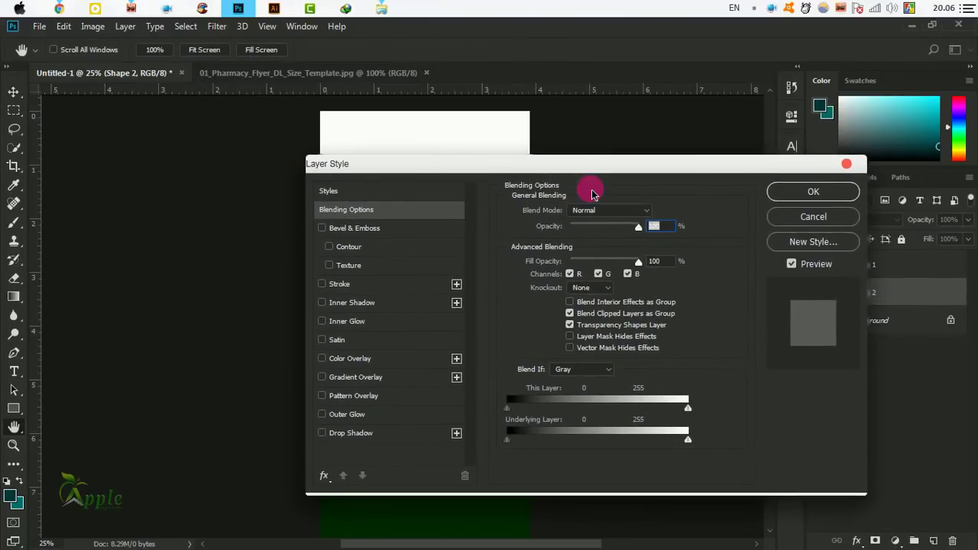
left_click_drag(563, 166, 604, 153)
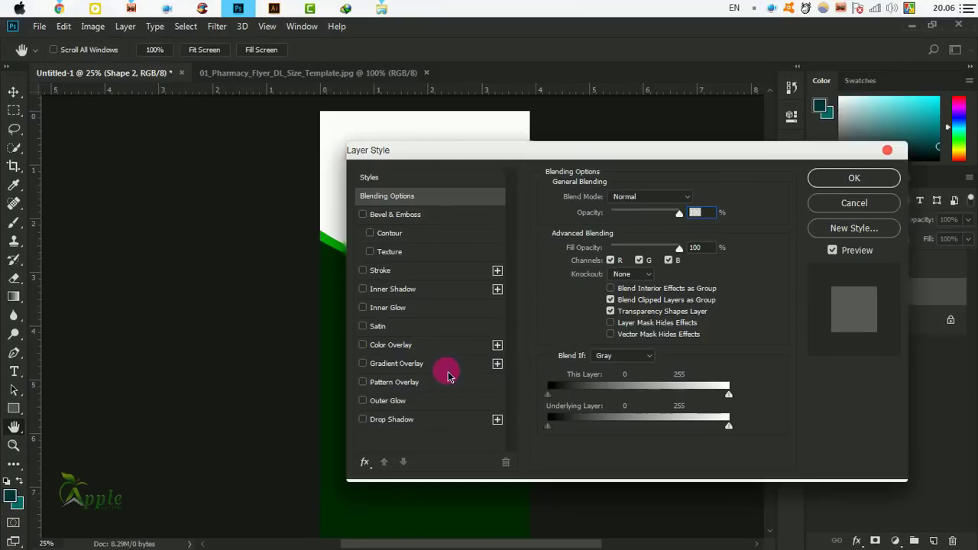
left_click(411, 370)
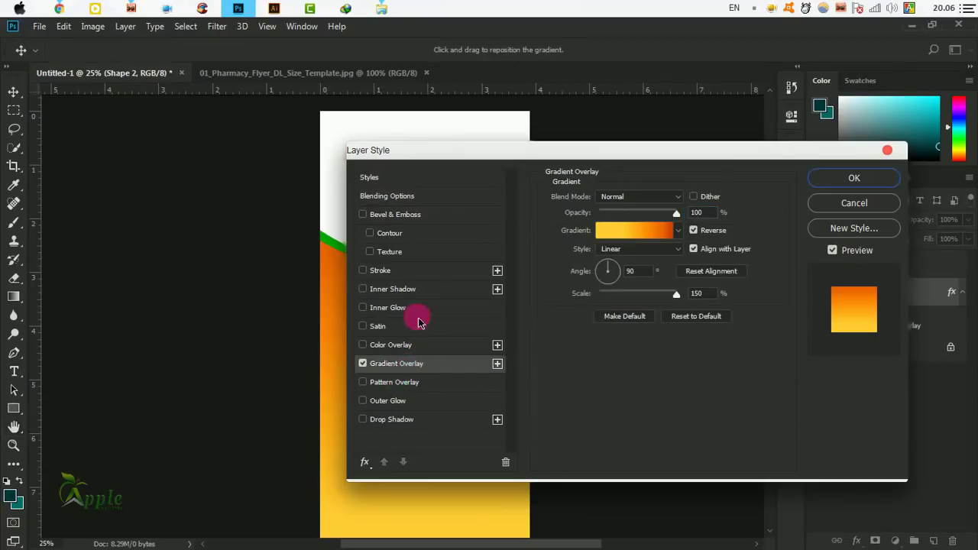
left_click(640, 226)
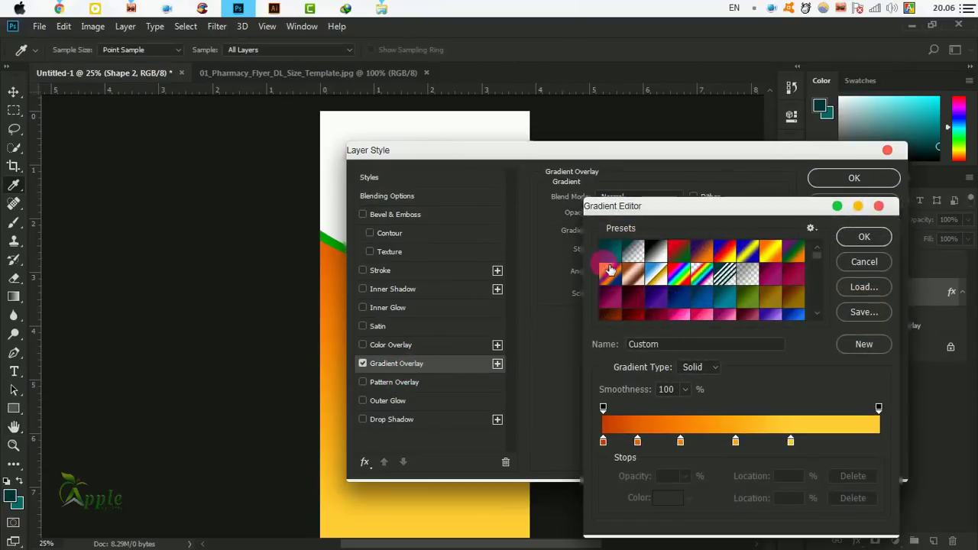
left_click(614, 251)
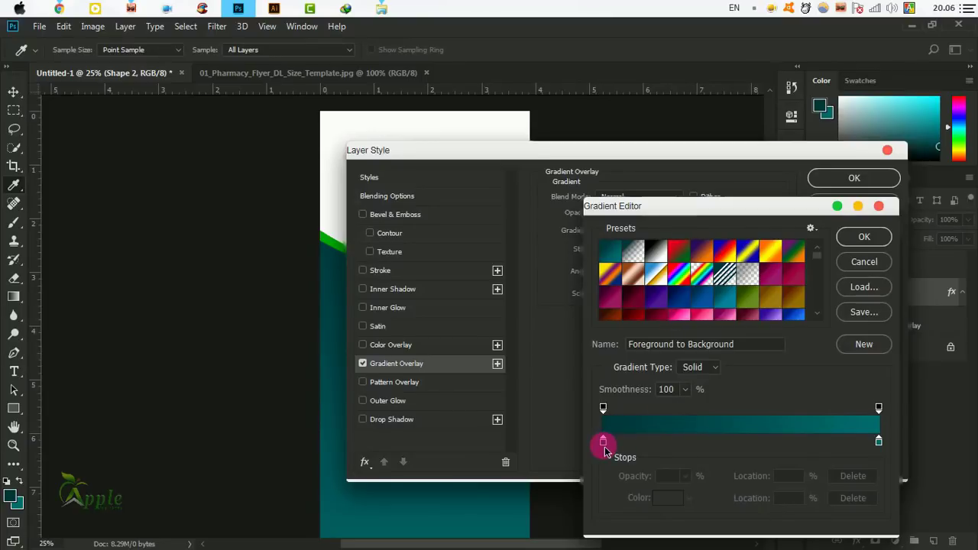
Set the gradient stops to deep teal 00373a and lighter teal 006b6d.
left_click(603, 441)
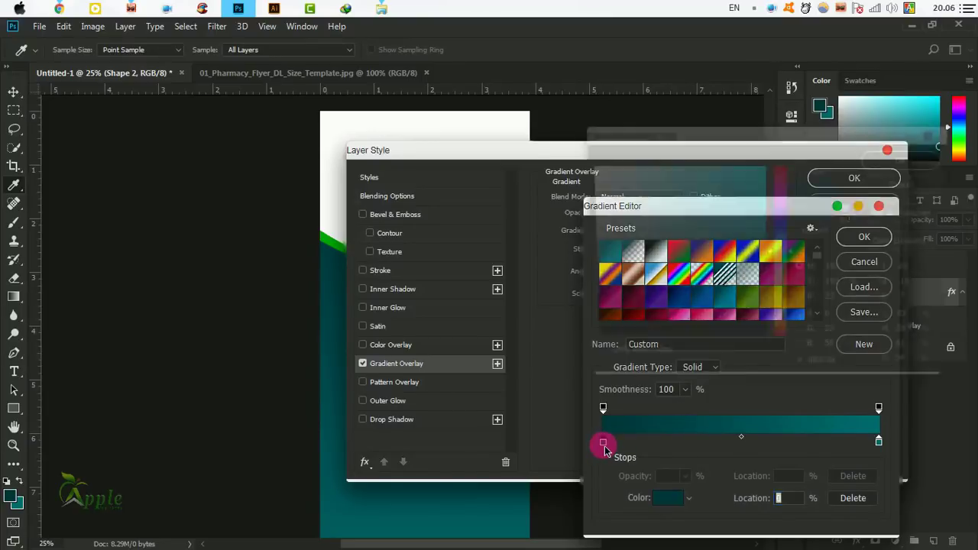
double_click(603, 441)
left_click(851, 379)
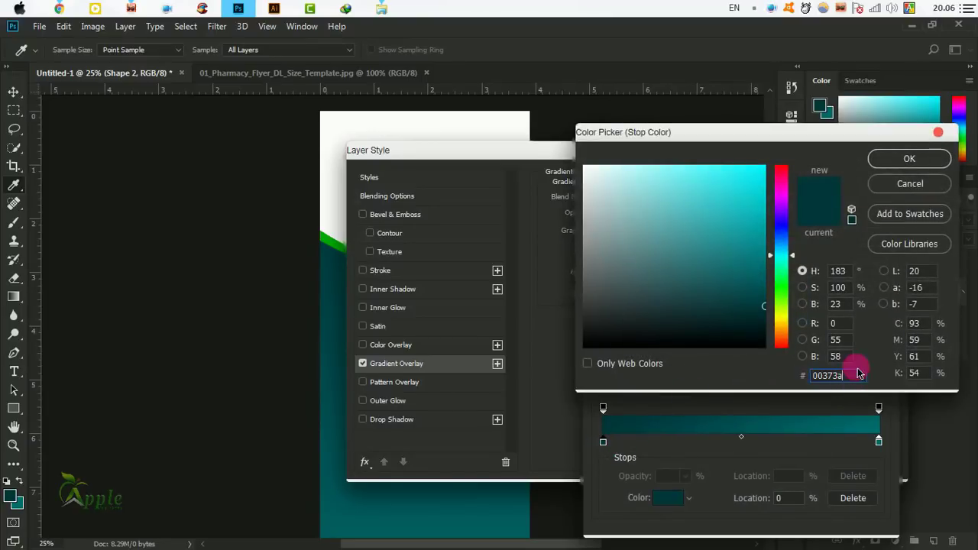
left_click(908, 158)
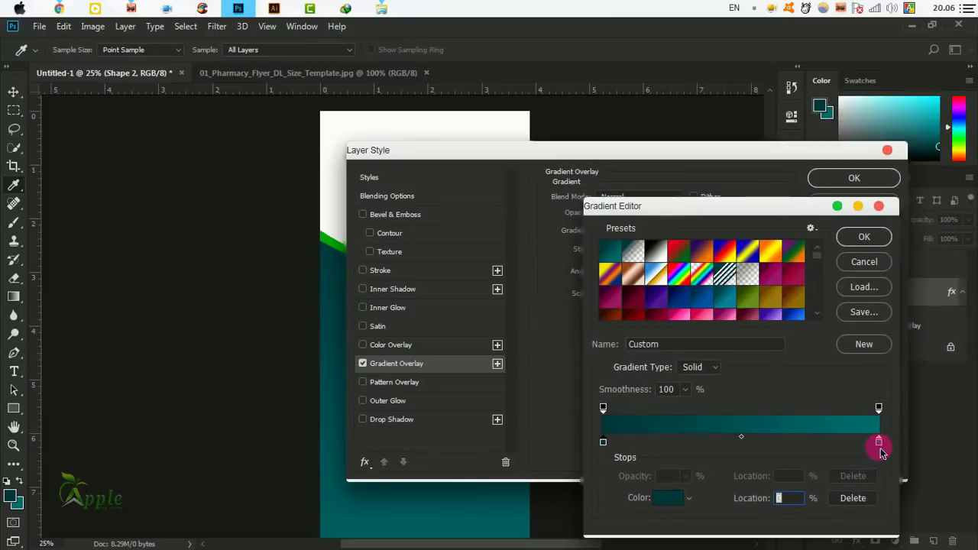
double_click(879, 444)
left_click_drag(856, 374, 797, 375)
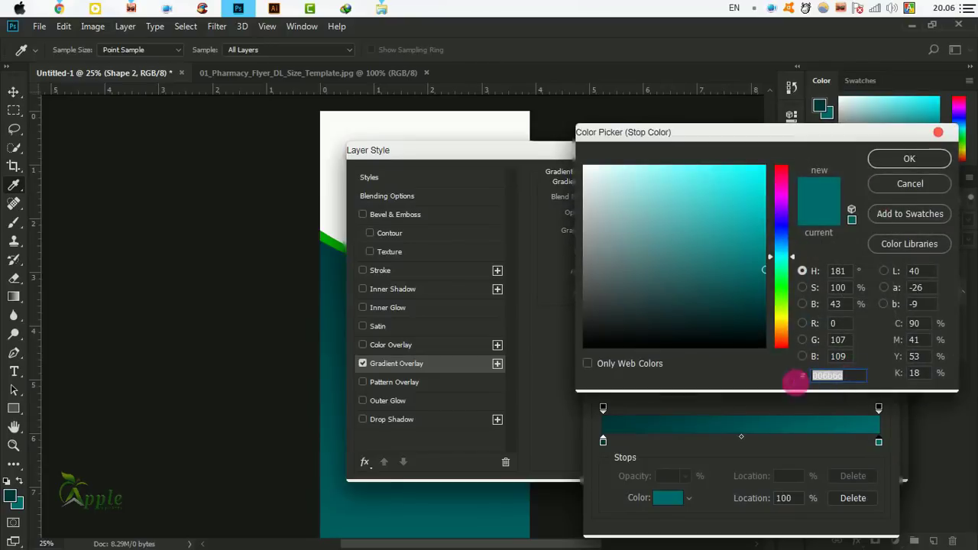
left_click(908, 161)
left_click(864, 229)
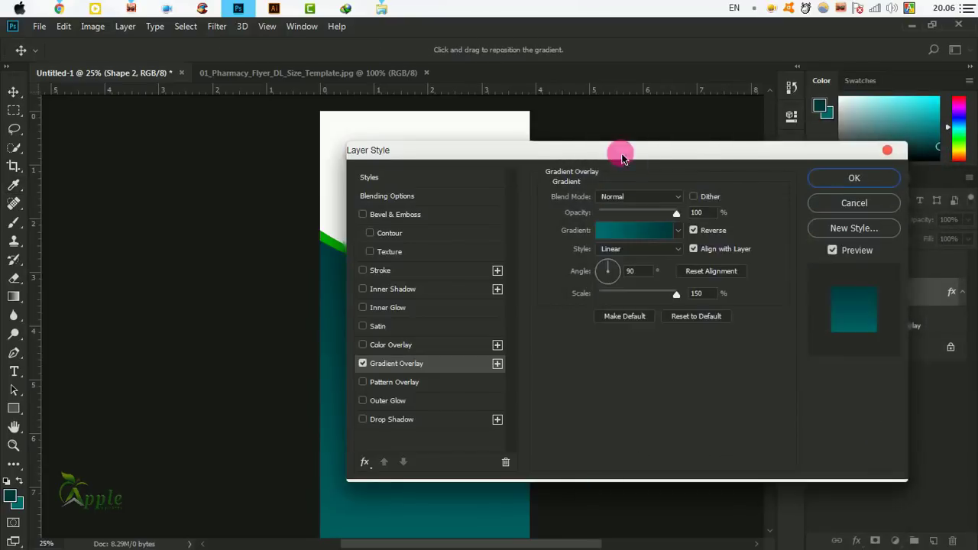
Reduce the gradient's Scale, keep the Linear style, and apply the overlay.
left_click_drag(619, 152, 847, 95)
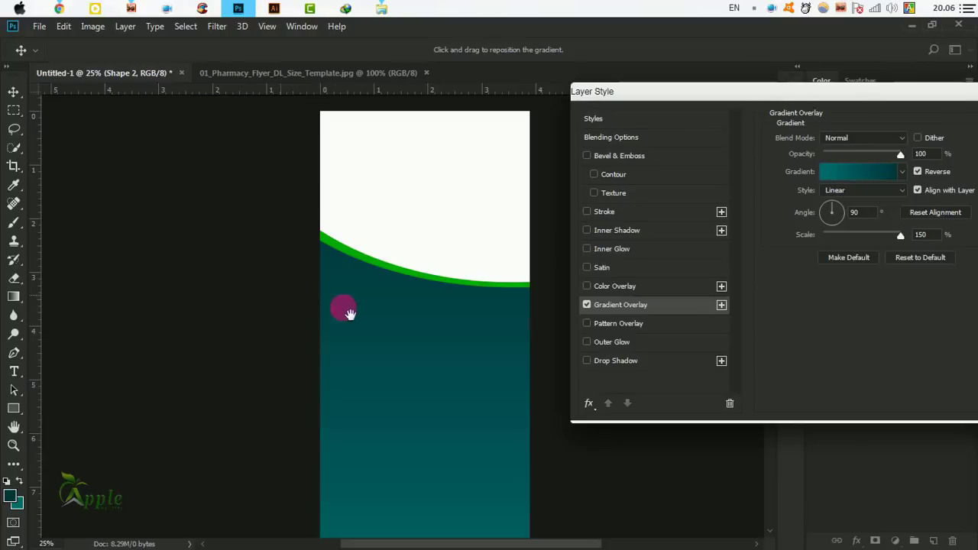
left_click(387, 375, "ctrl")
left_click_drag(437, 405, 357, 314)
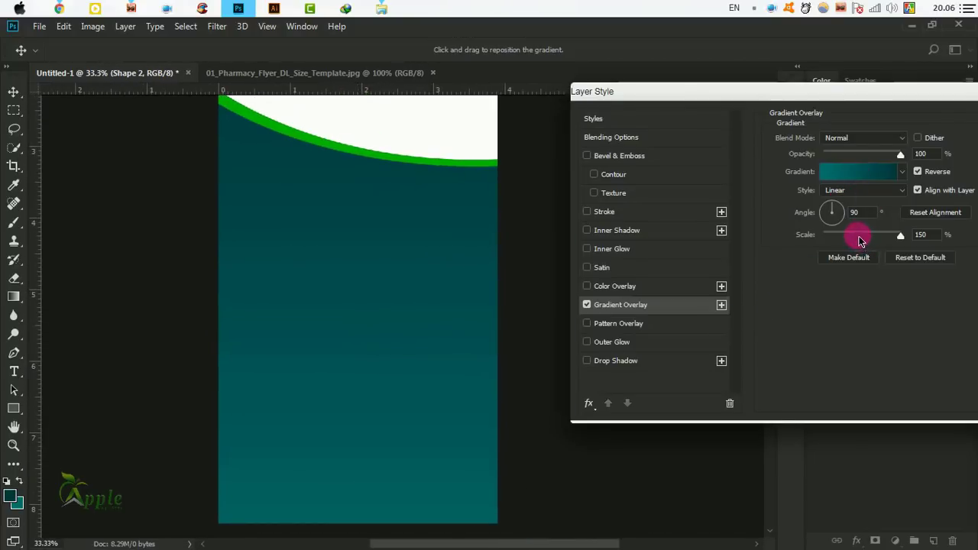
mouse_move(859, 241)
left_mouse_down()
mouse_move(837, 239)
mouse_move(855, 240)
left_mouse_up()
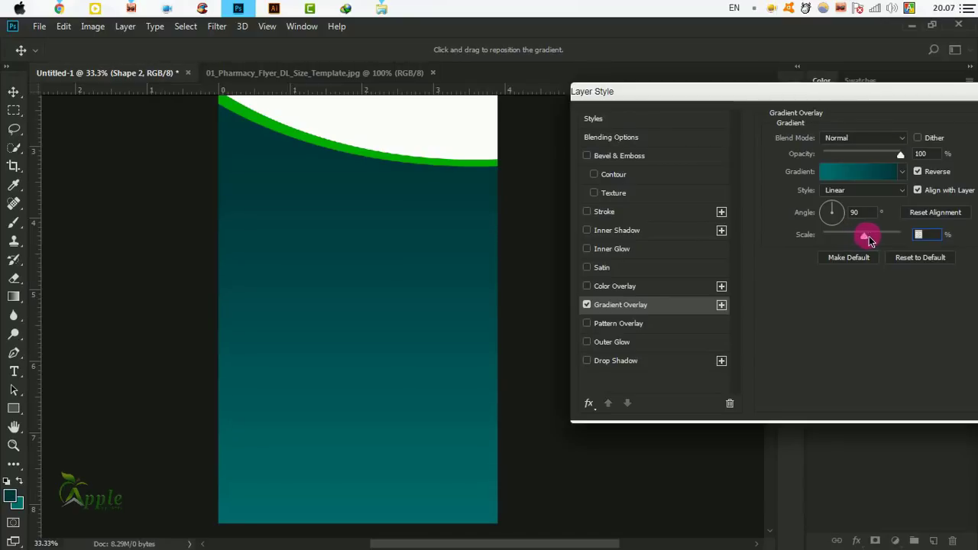
left_click(848, 190)
left_click(844, 192)
left_click_drag(872, 102, 678, 155)
left_click(912, 174)
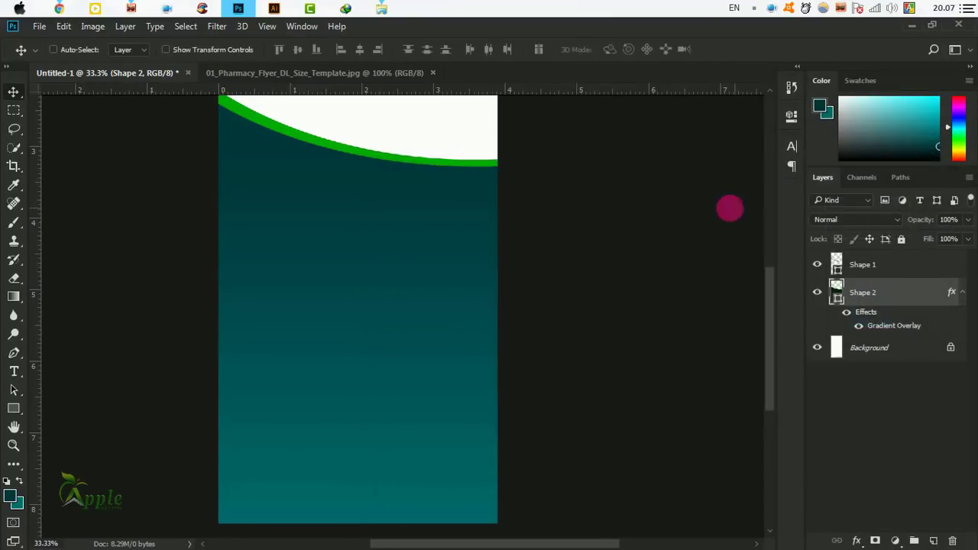
key("ctrl+minus")
key("ctrl+minus")
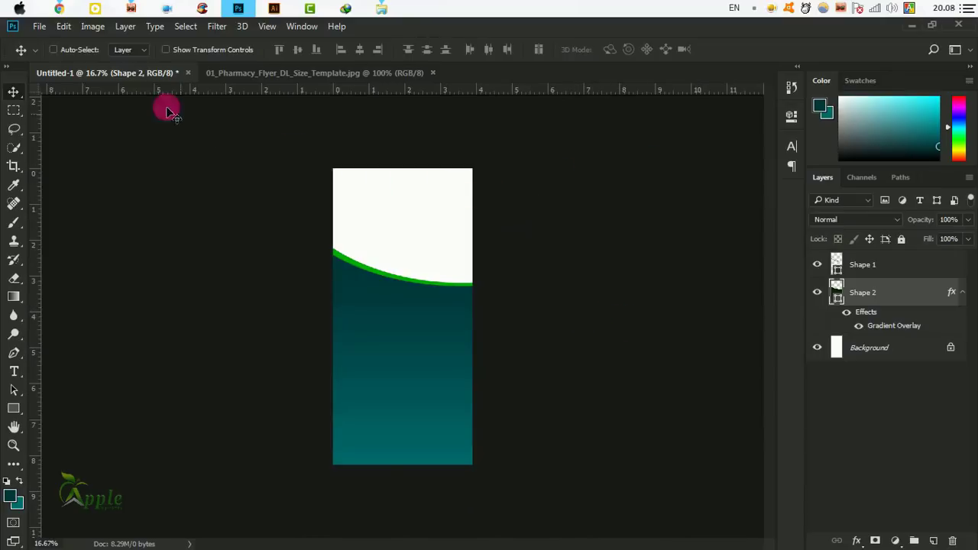
left_click(60, 9)
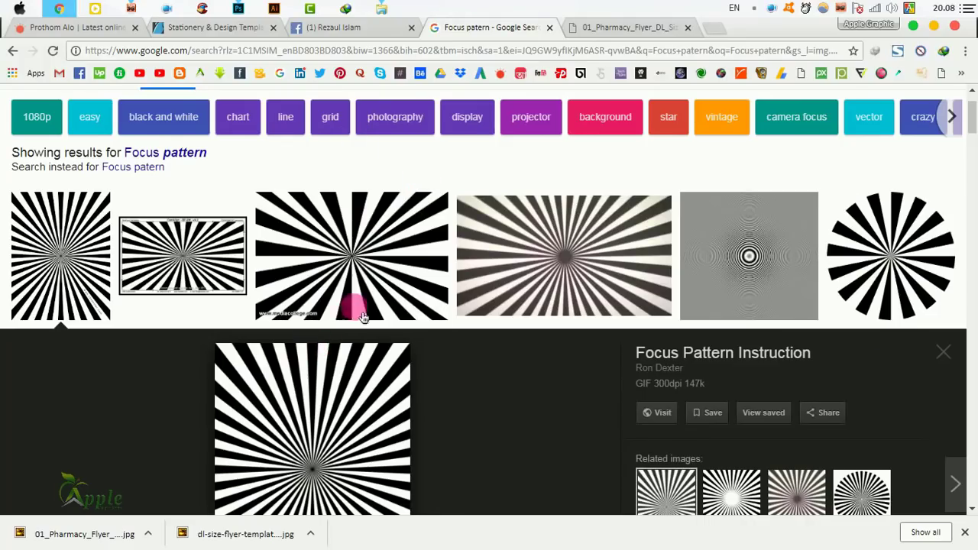
Open the focus pattern sunburst image at full size in its own tab.
scroll(364, 318, "down", 3)
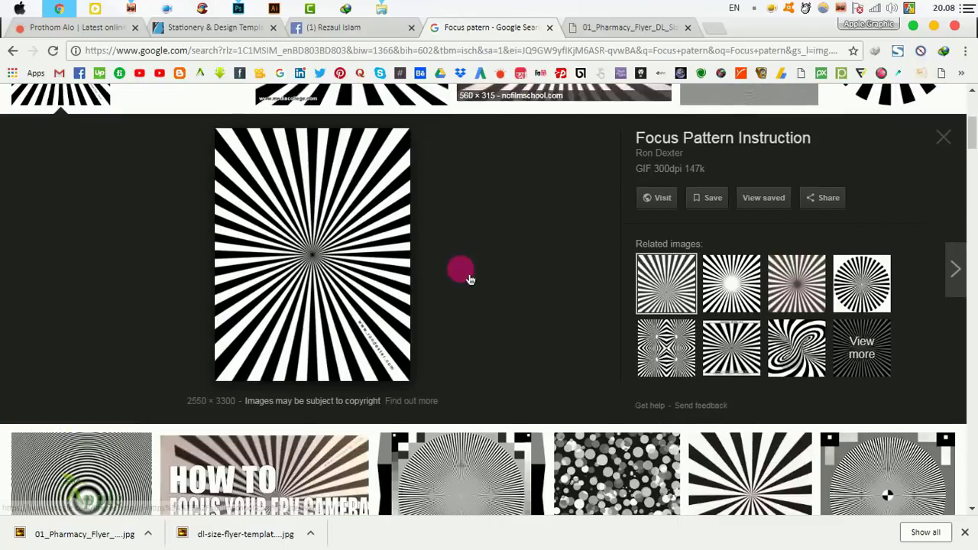
right_click(312, 196)
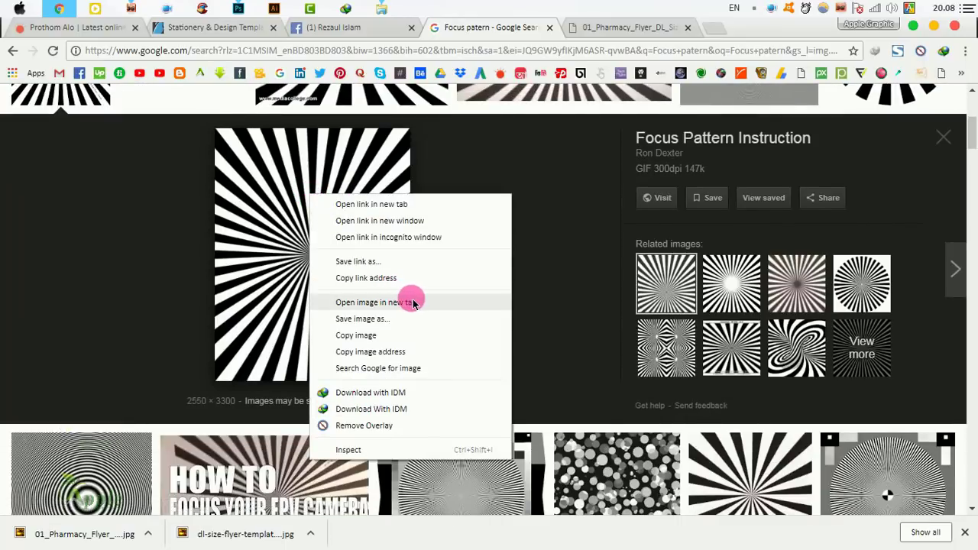
left_click(399, 308)
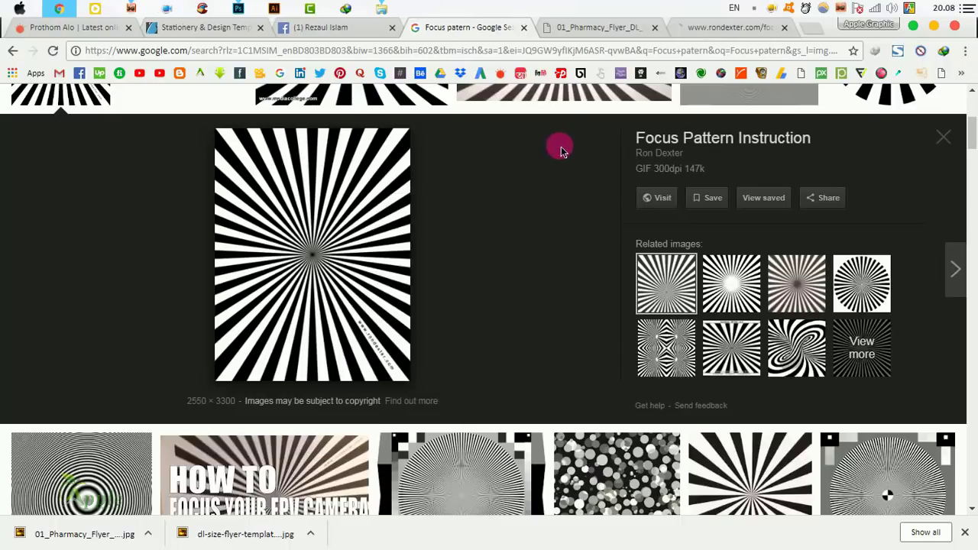
left_click(731, 23)
Save focus_pattern300dpi to the Desktop and show the download in its folder.
right_click(458, 208)
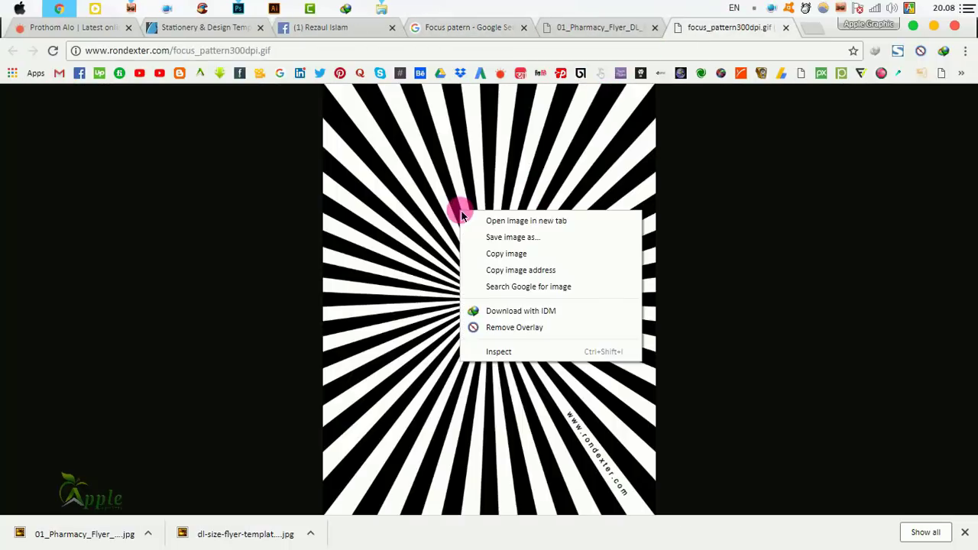
left_click(502, 233)
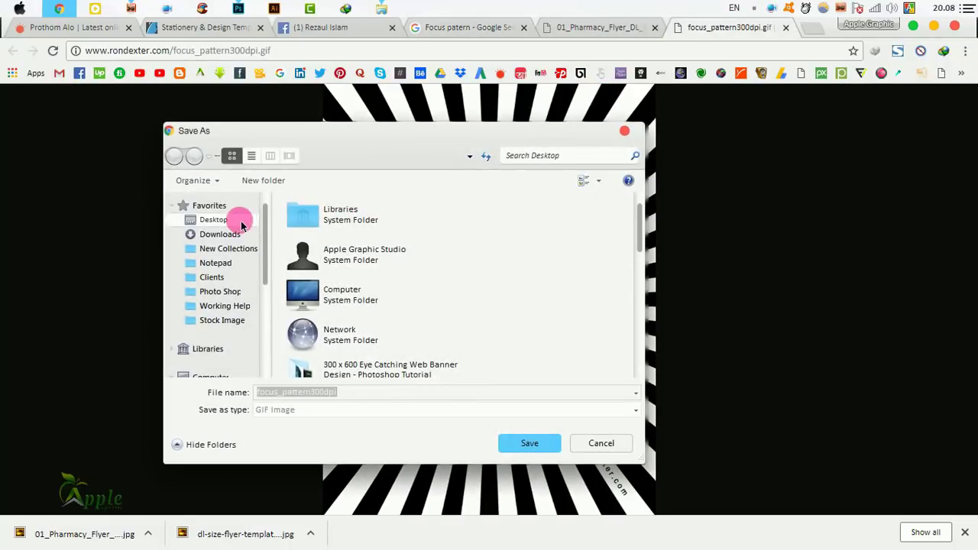
left_click(524, 439)
right_click(72, 544)
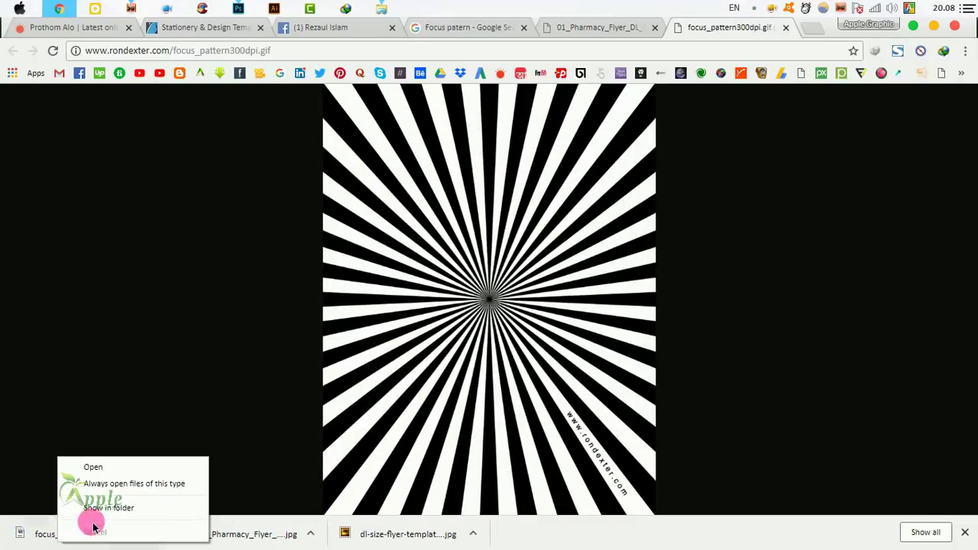
left_click(87, 520)
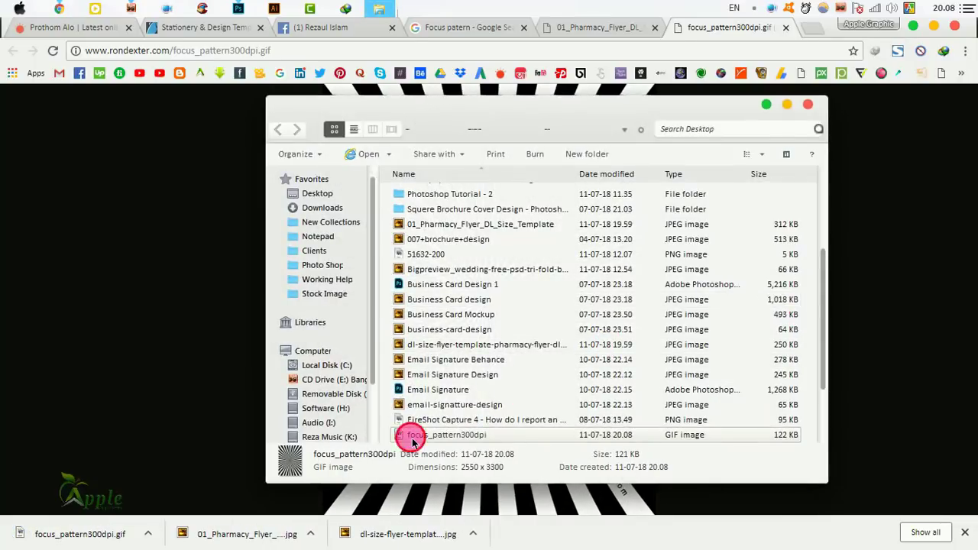
Drop focus_pattern300dpi onto the flyer and scale it to cover the lower teal area.
left_click(238, 7)
left_click_drag(241, 7, 476, 332)
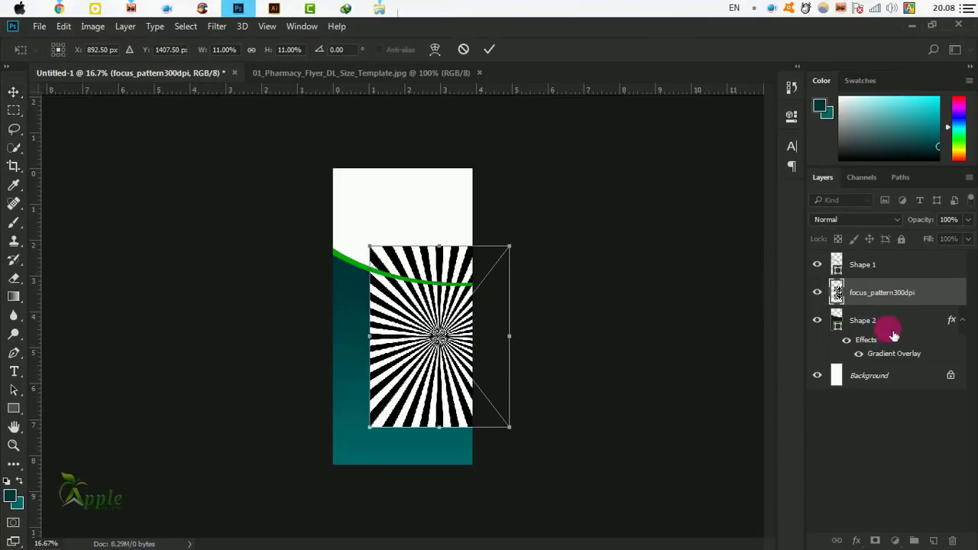
left_click_drag(468, 329, 404, 343)
left_click_drag(466, 459, 482, 473)
left_click_drag(441, 395, 452, 400)
left_click(491, 50)
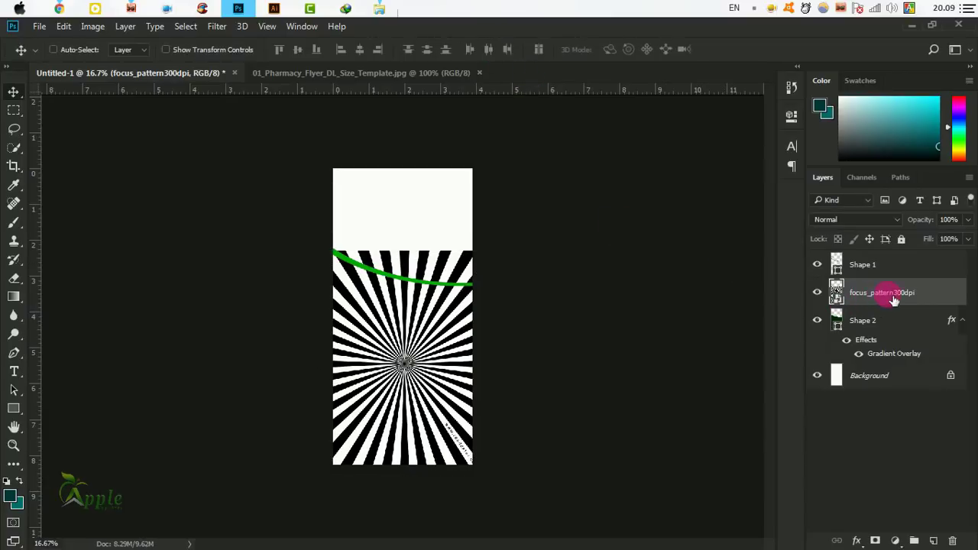
Clip the sunburst layer to Shape 2 and convert Shape 2 into a smart object.
right_click(935, 295)
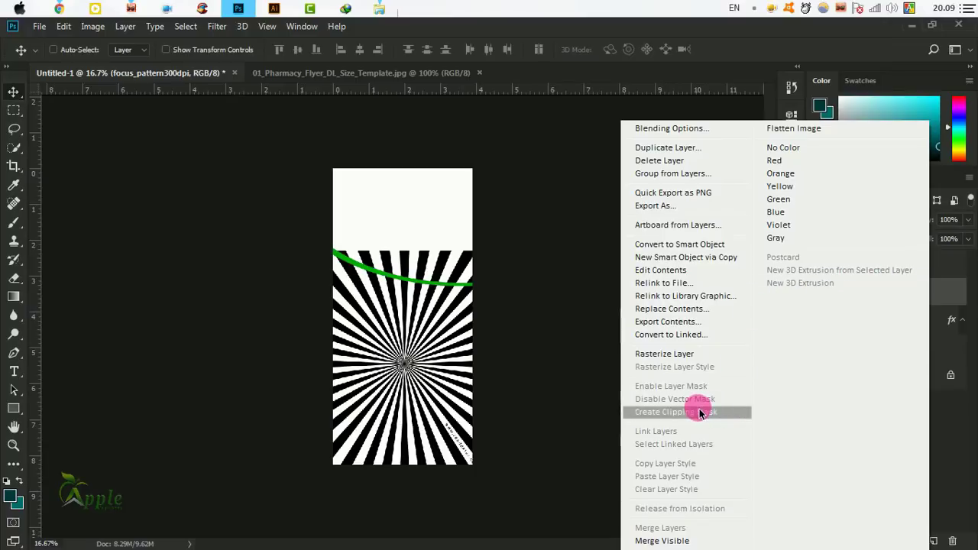
left_click(671, 414)
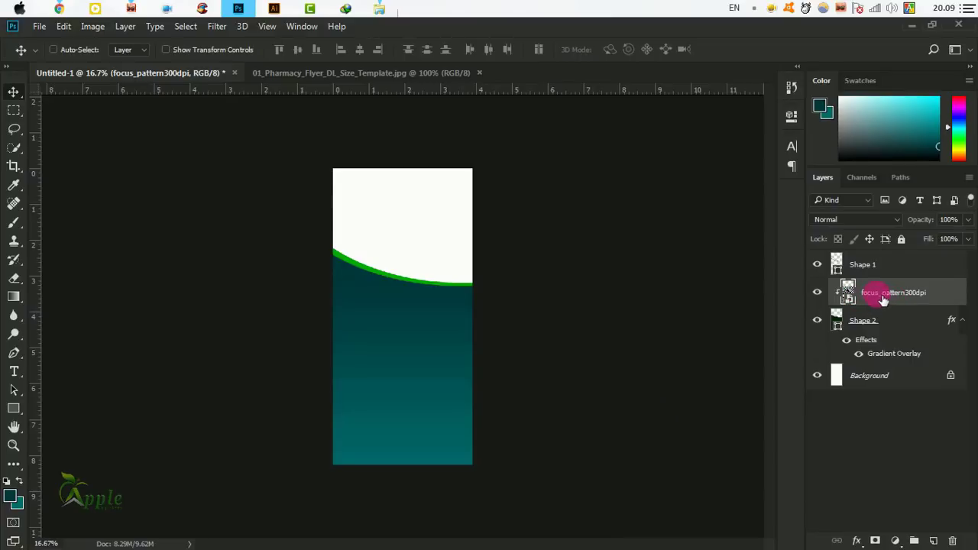
left_click(960, 321)
left_click(904, 325)
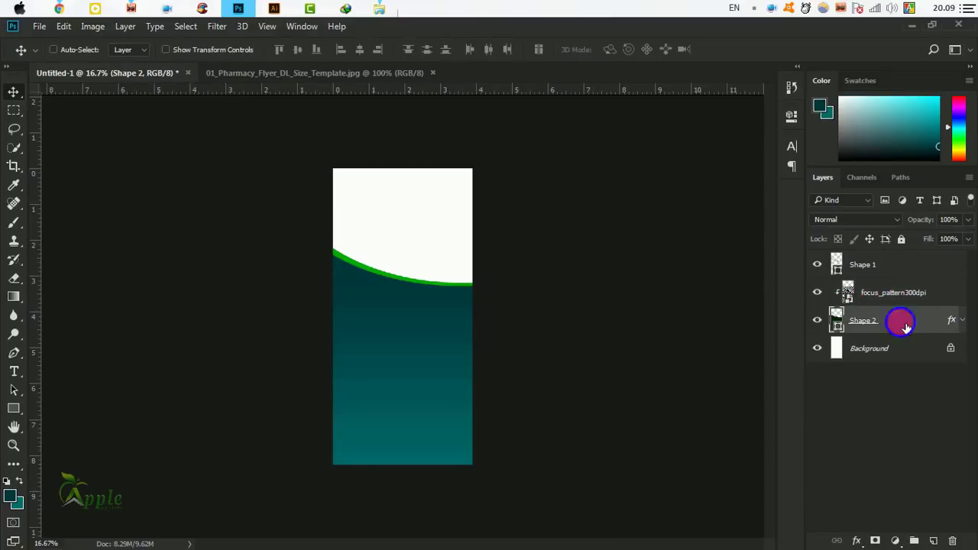
right_click(903, 325)
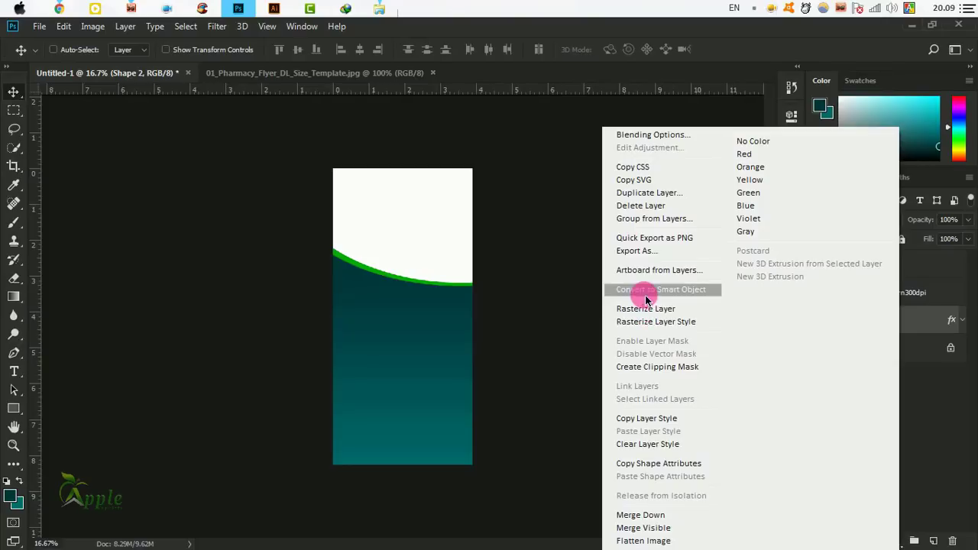
left_click(670, 294)
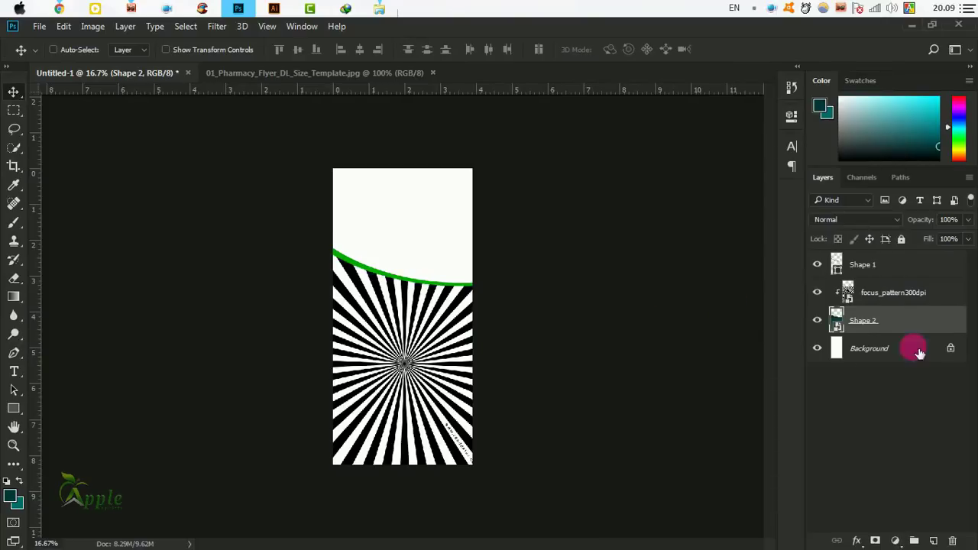
left_click(909, 291)
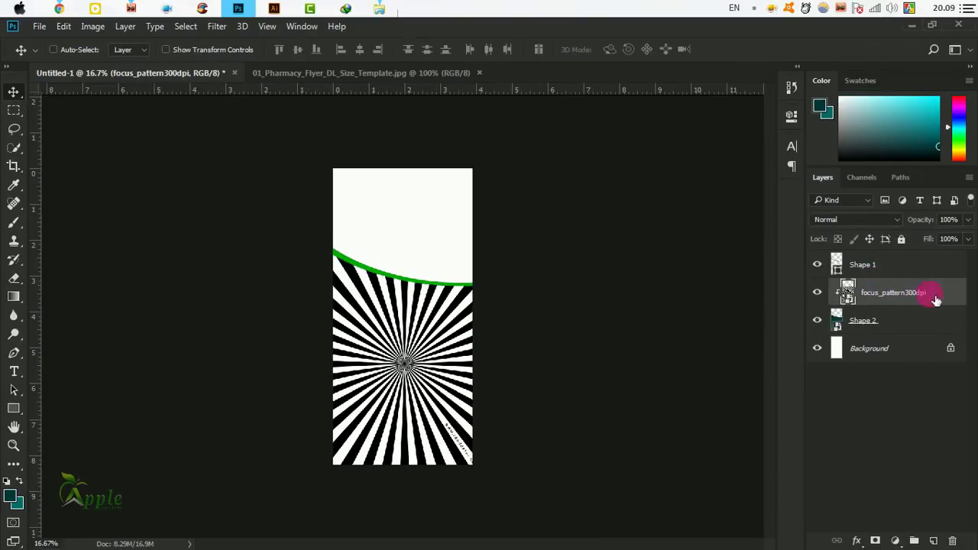
Preview the sunburst in Multiply, Luminosity, Exclusion, Darken and other blending modes.
left_click(832, 220)
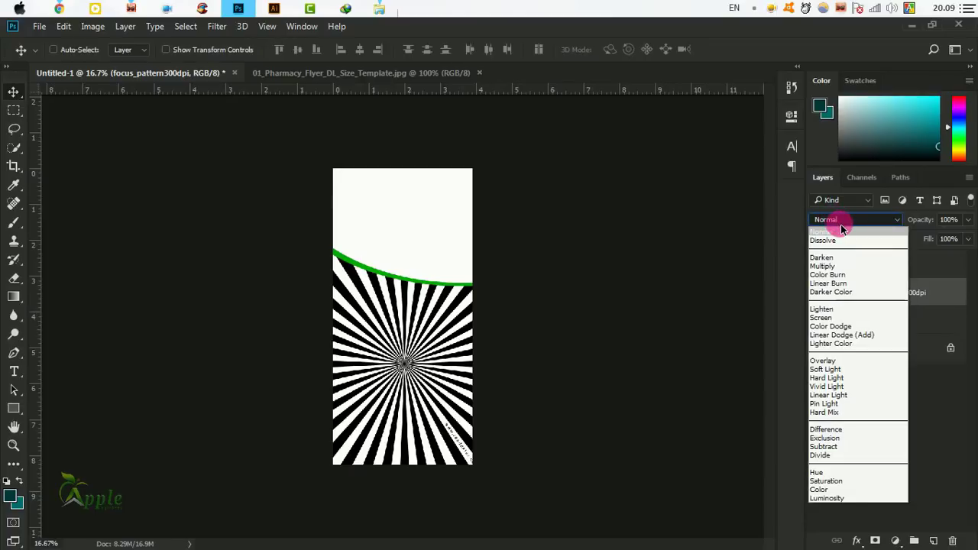
left_click(841, 229)
left_click(854, 224)
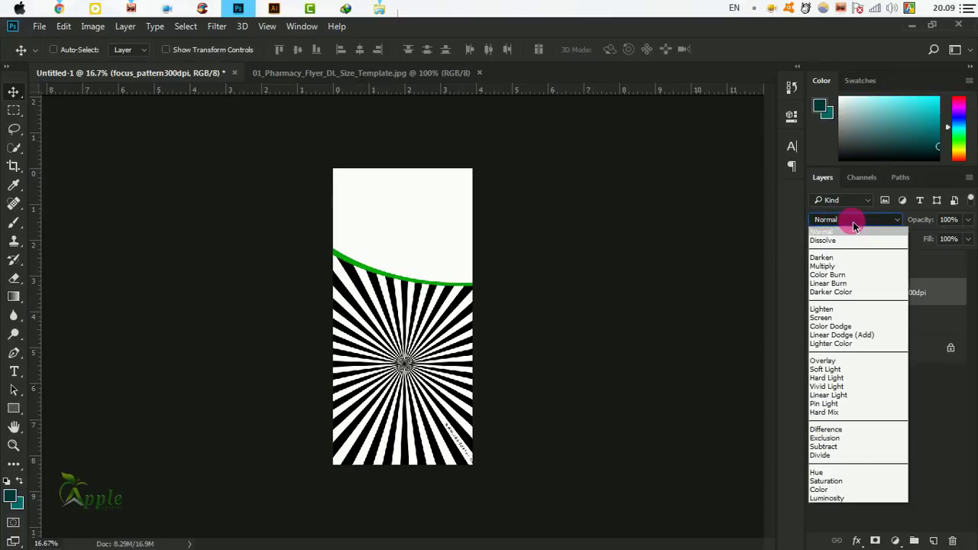
left_click(838, 265)
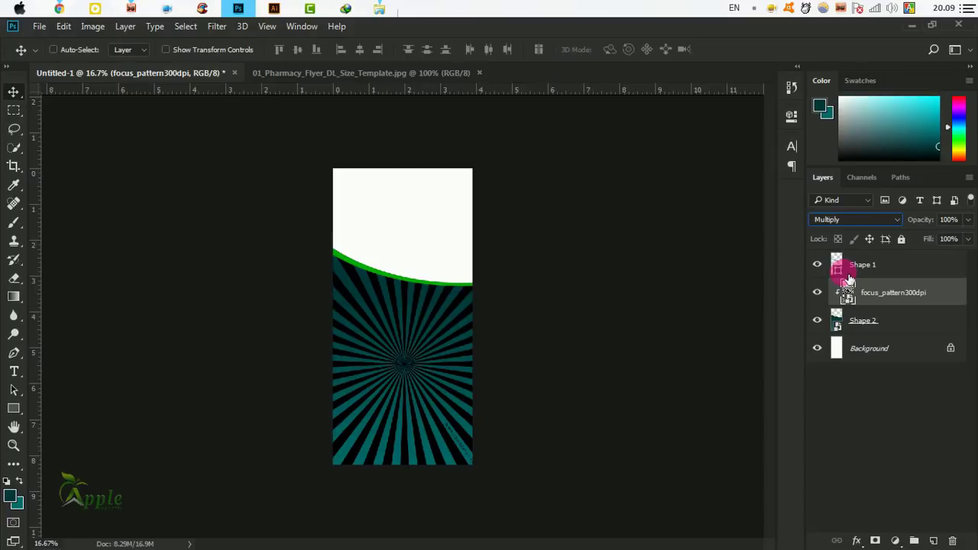
key("Down")
key("Down")
key("Down")
key("Down")
key("Down")
key("Down")
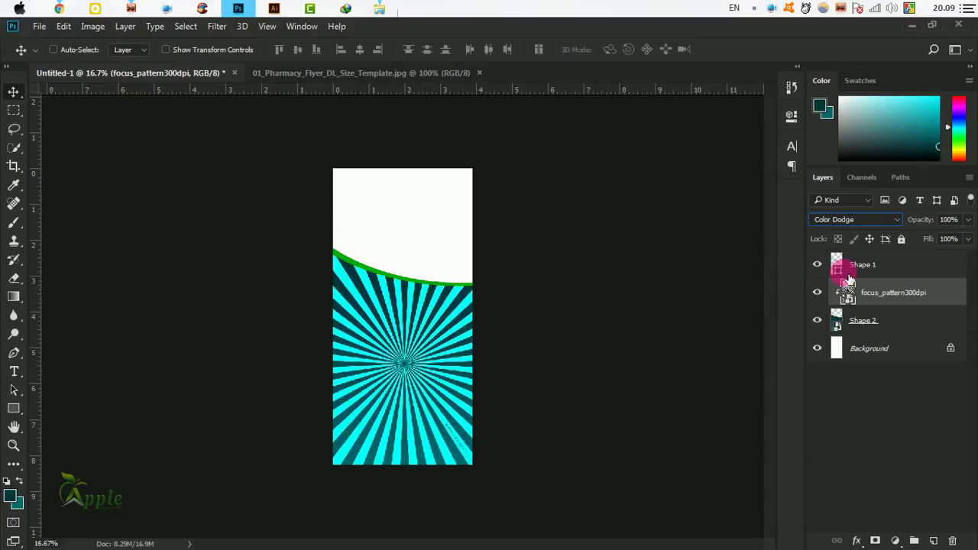
key("Down")
key("Down")
key("Down")
key("Down")
key("Down")
key("Down")
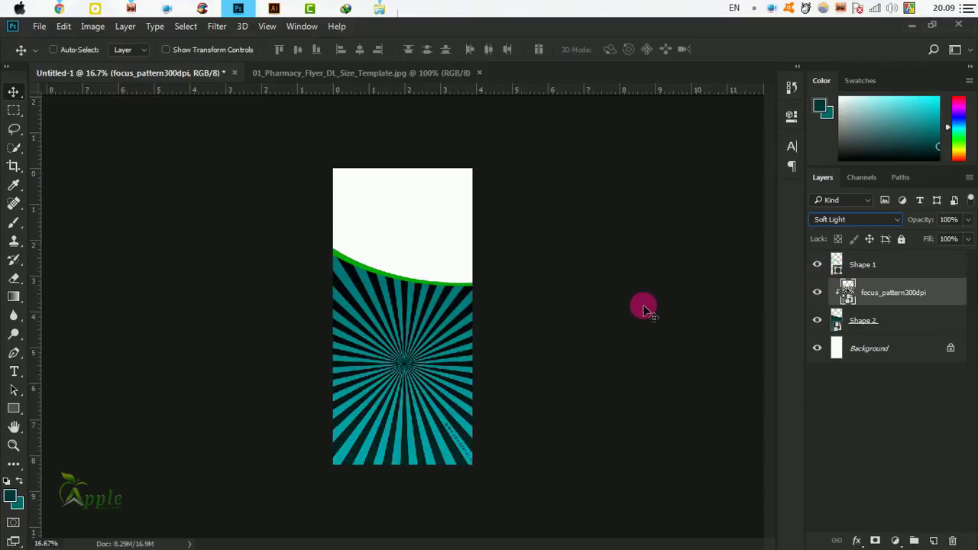
key("Down")
key("Down")
key("Down")
key("Down")
key("Down")
key("Down")
key("Down")
key("Down")
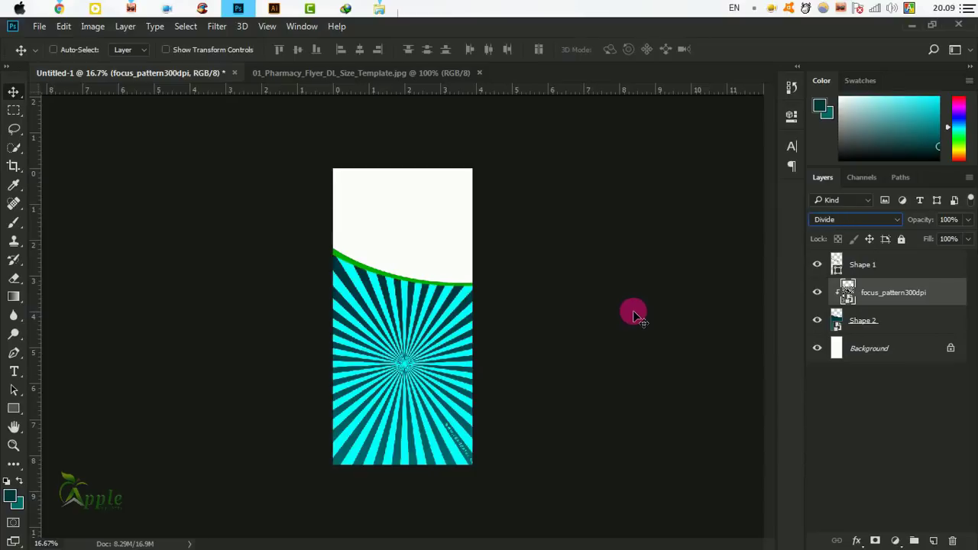
key("Down")
key("Down")
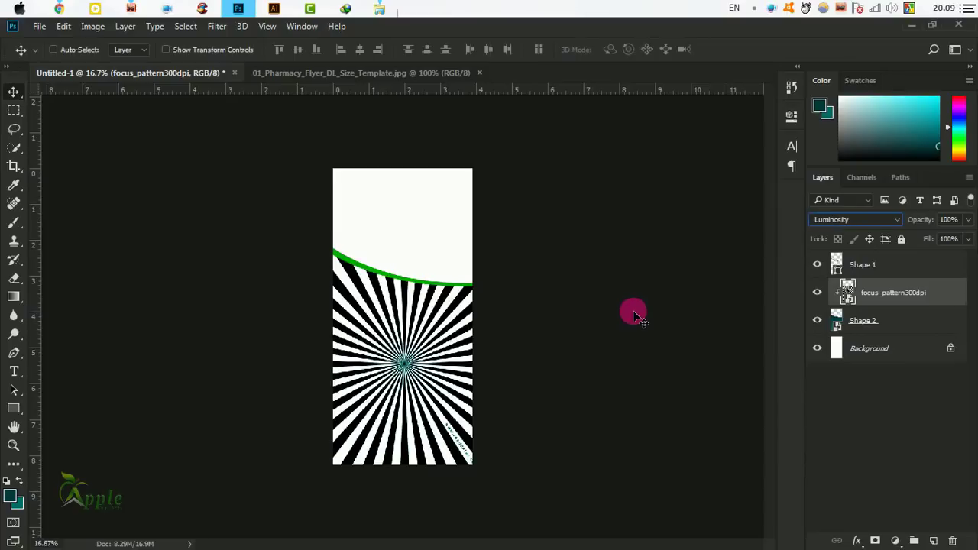
key("Up")
key("Up")
key("Up")
key("Up")
key("Up")
key("Up")
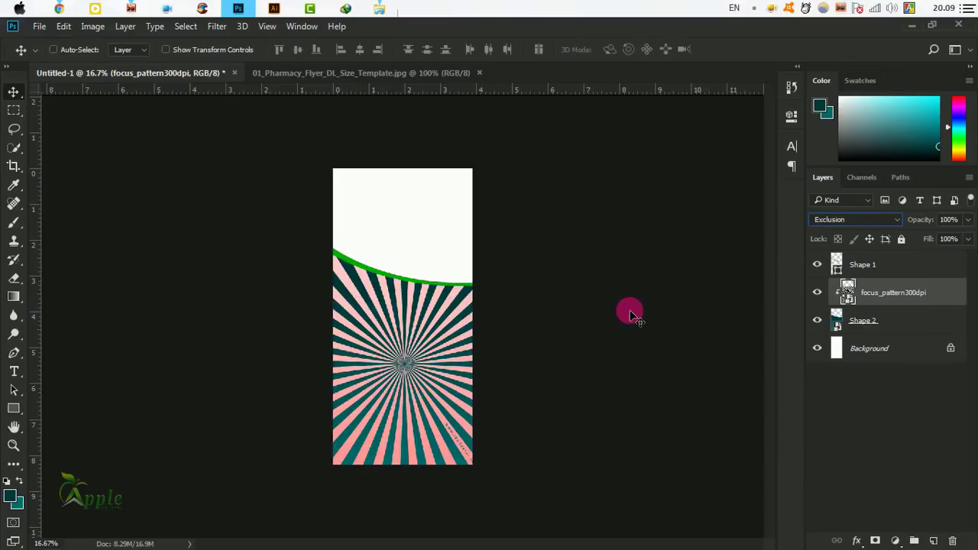
key("Up")
key("Up")
key("Up")
key("Up")
key("Up")
key("Up")
key("Up")
key("Up")
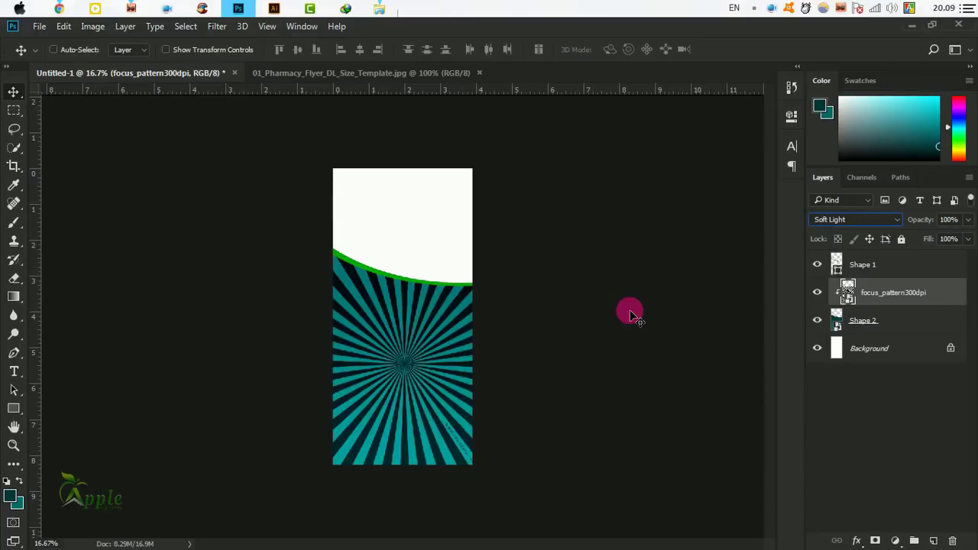
key("Up")
key("Up")
key("Up")
key("Up")
key("Up")
key("Up")
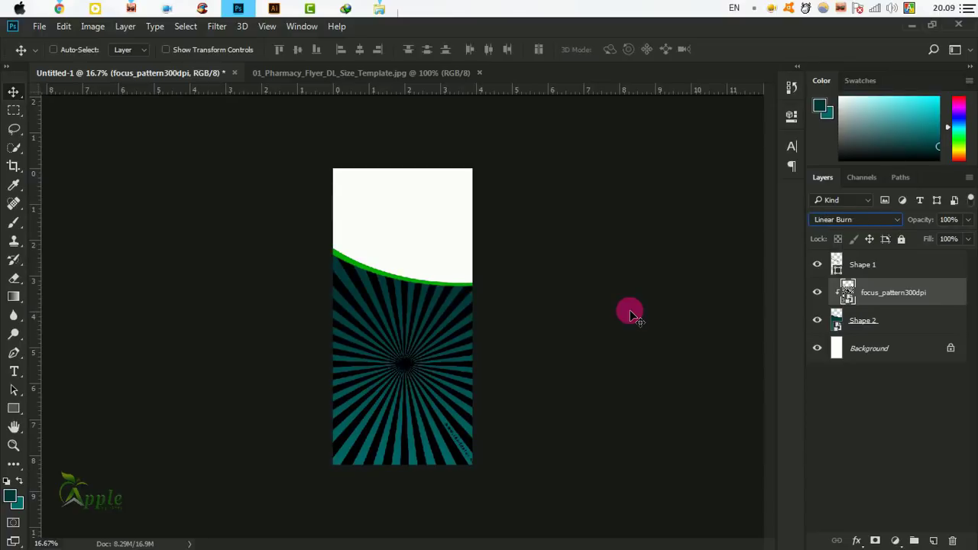
key("Up")
key("Up")
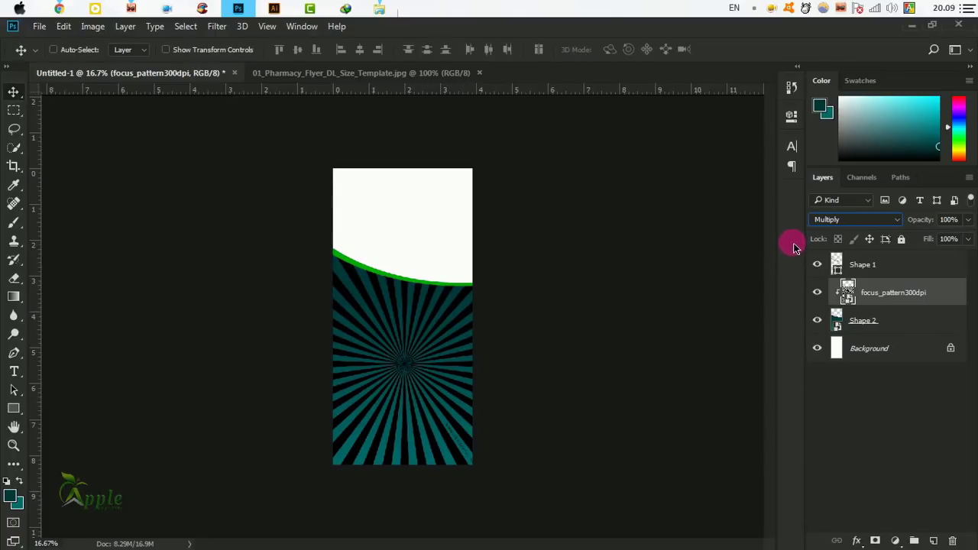
Set the sunburst layer to Lighten blending and fade it to 5% opacity.
left_click(833, 220)
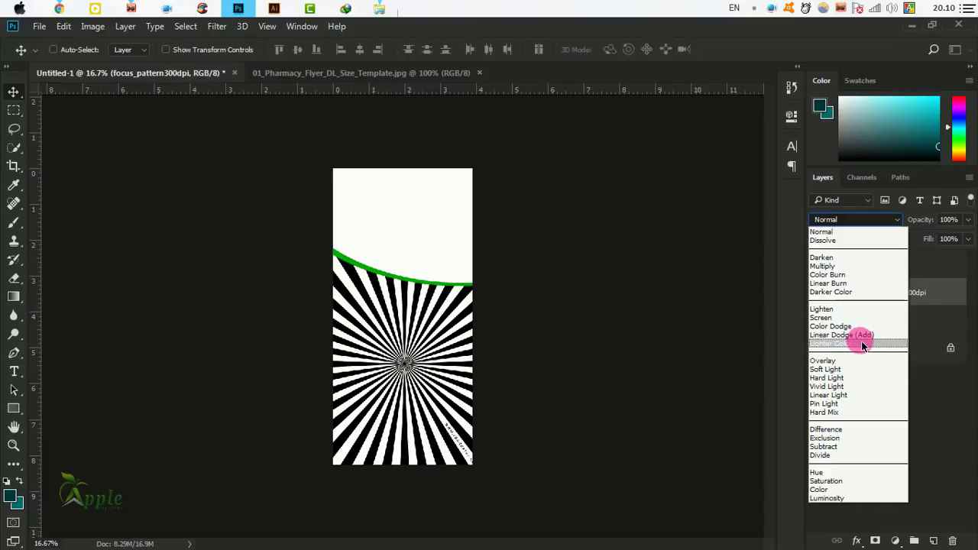
left_click(848, 343)
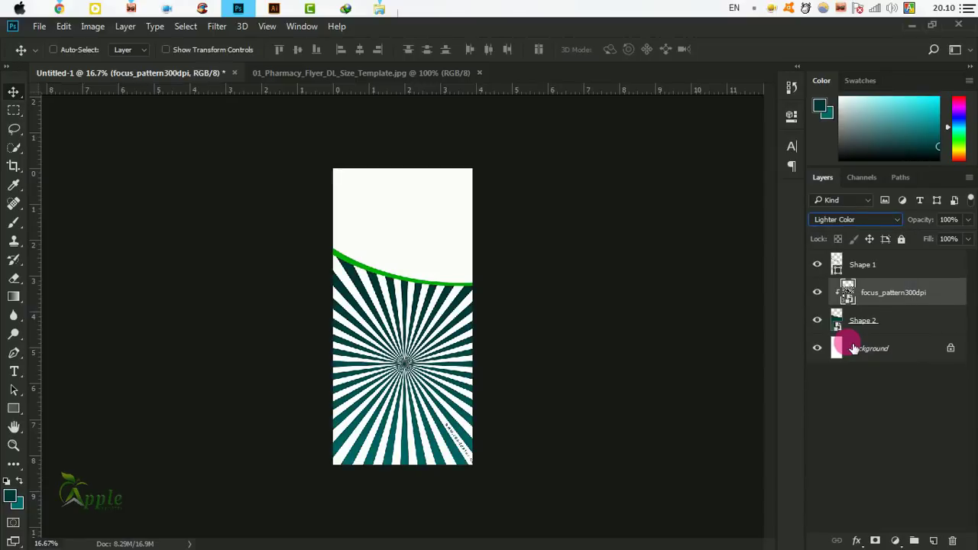
scroll(854, 221, "down", 2)
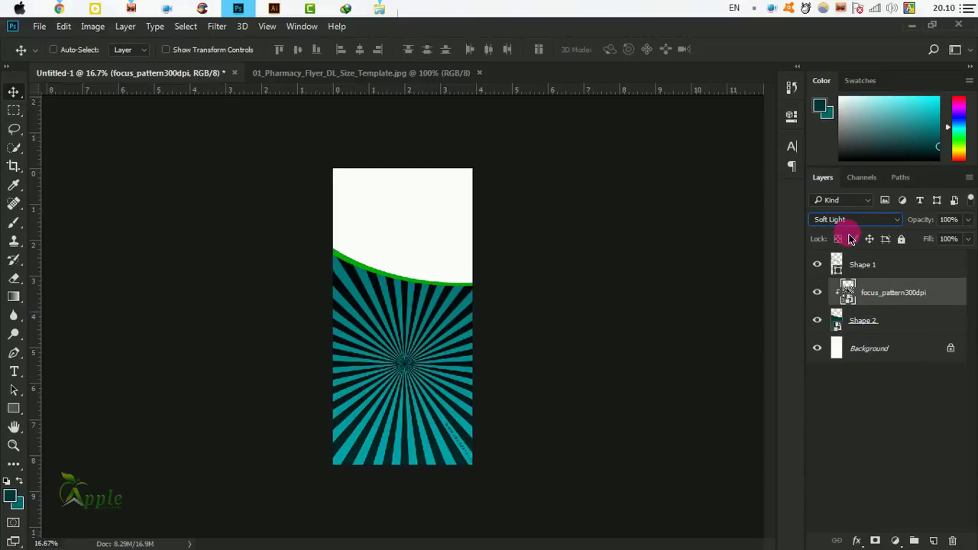
scroll(851, 240, "down", 1)
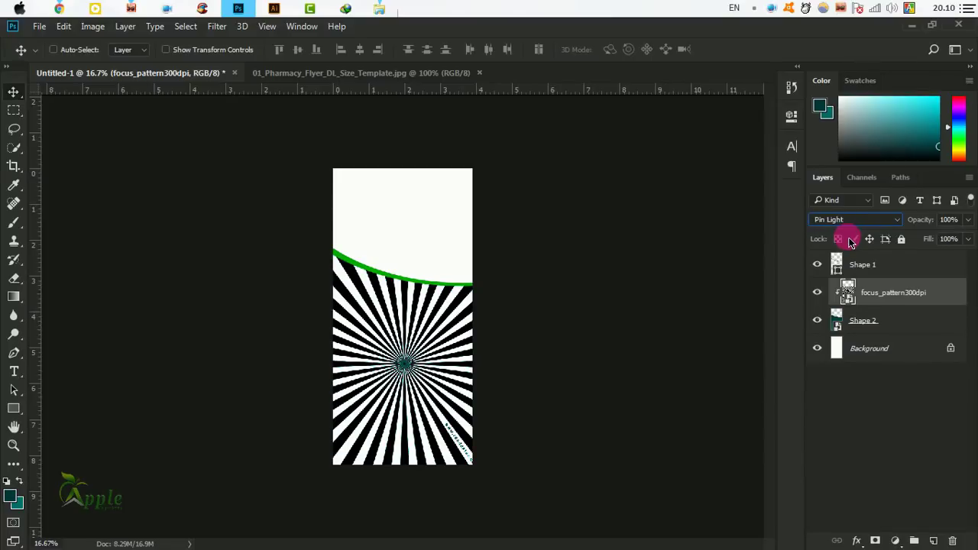
scroll(850, 240, "down", 2)
scroll(850, 242, "up", 6)
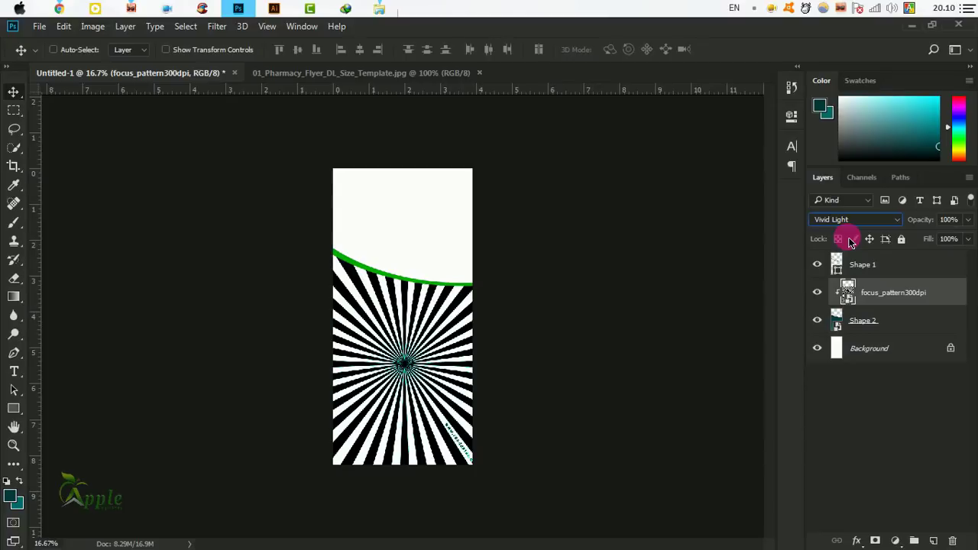
scroll(850, 242, "up", 3)
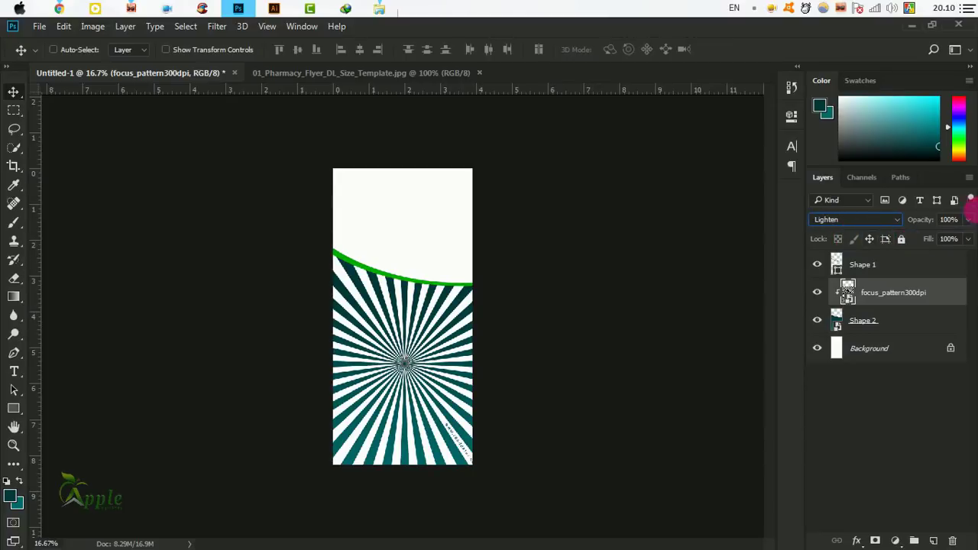
left_click(967, 220)
left_click_drag(948, 240, 909, 240)
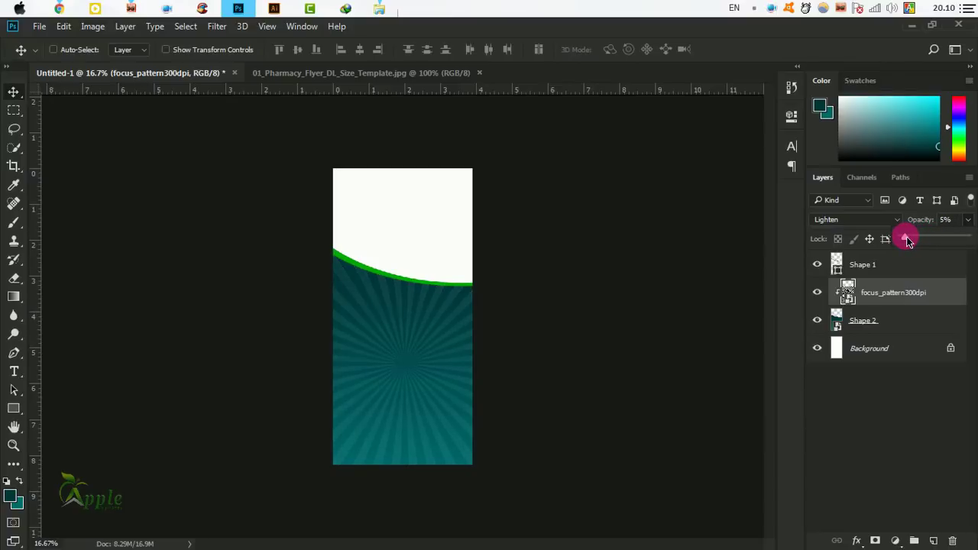
Select teal Shape 2 with the sunburst pattern layer and group them as Group 1.
left_click(341, 340, "ctrl")
left_click_drag(476, 279, 495, 351)
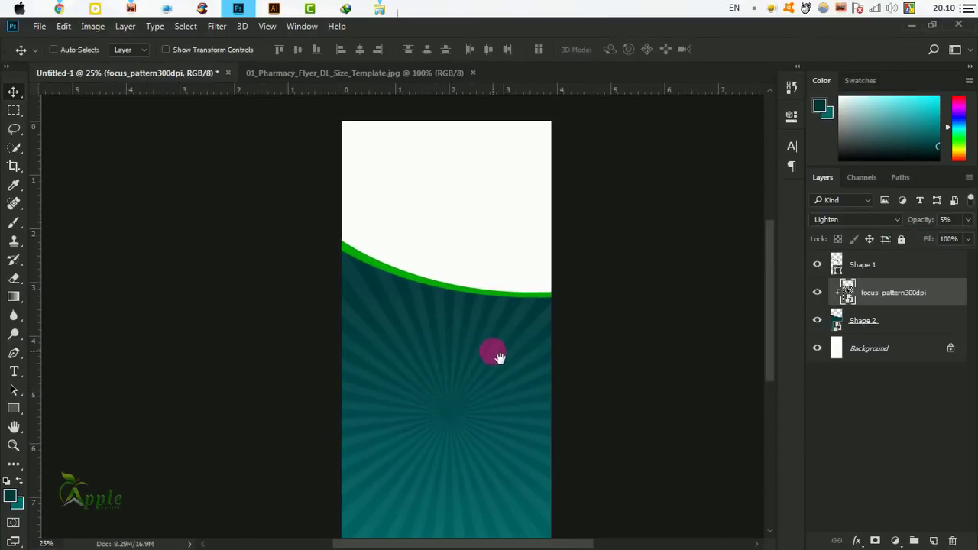
left_click(886, 325)
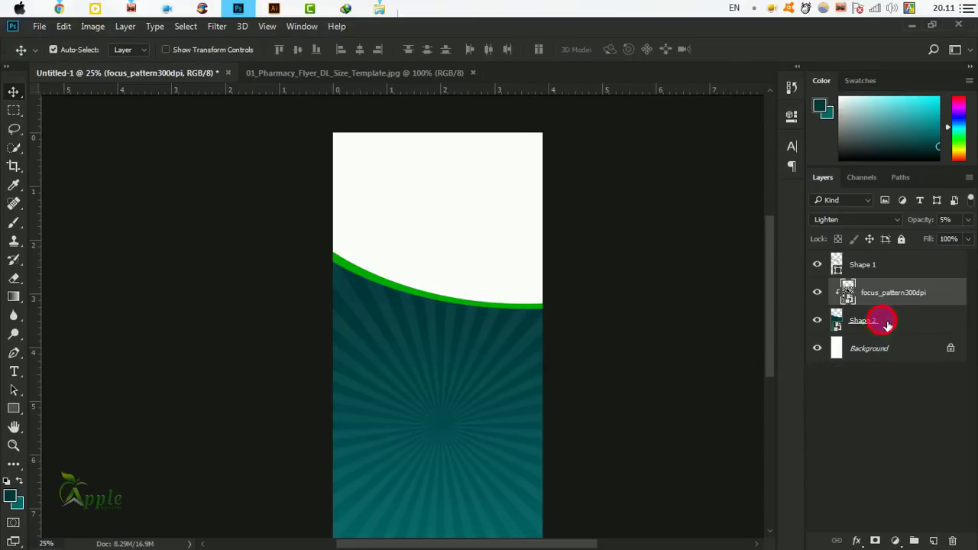
left_click(923, 541)
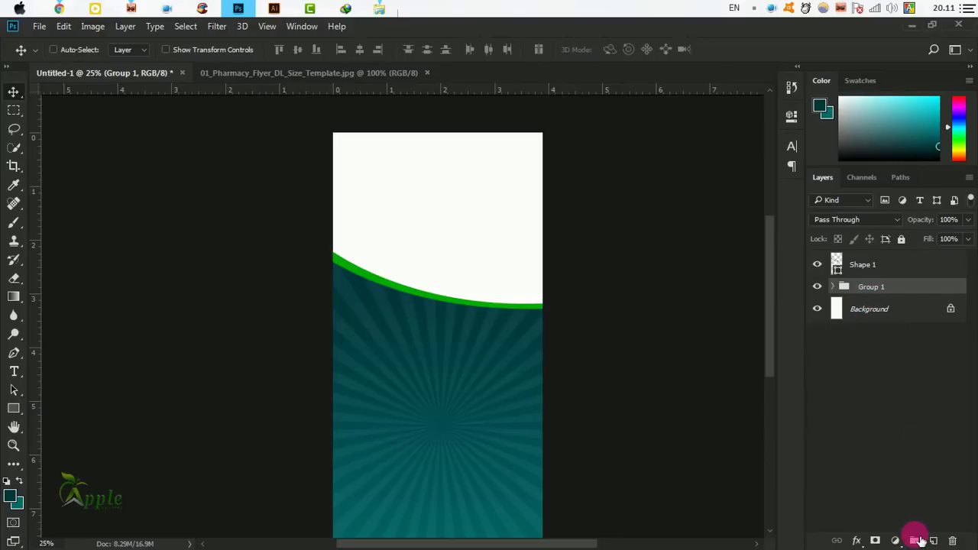
Toggle Group 1 and the green curve's visibility to check the stacking, leaving Shape 1 selected.
left_click(818, 287)
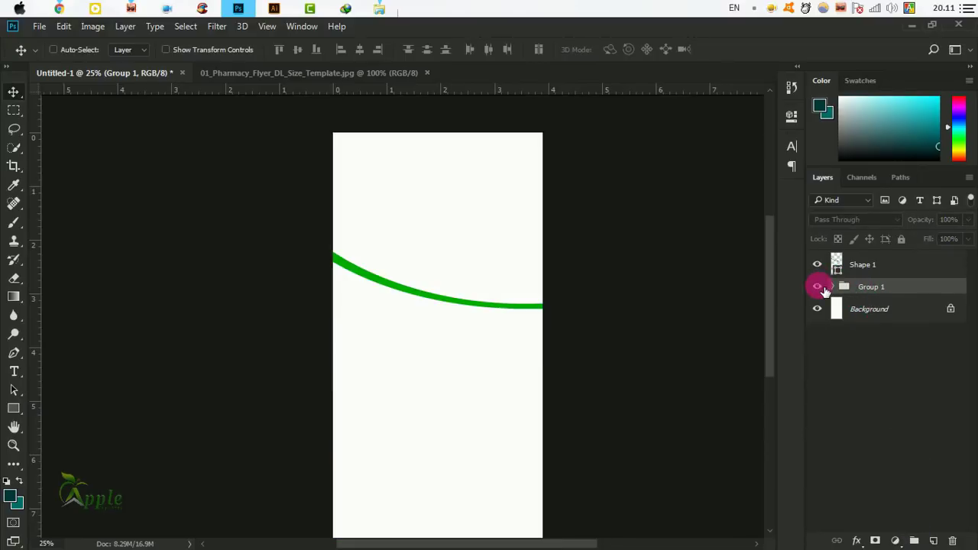
left_click(818, 286)
left_click(471, 408)
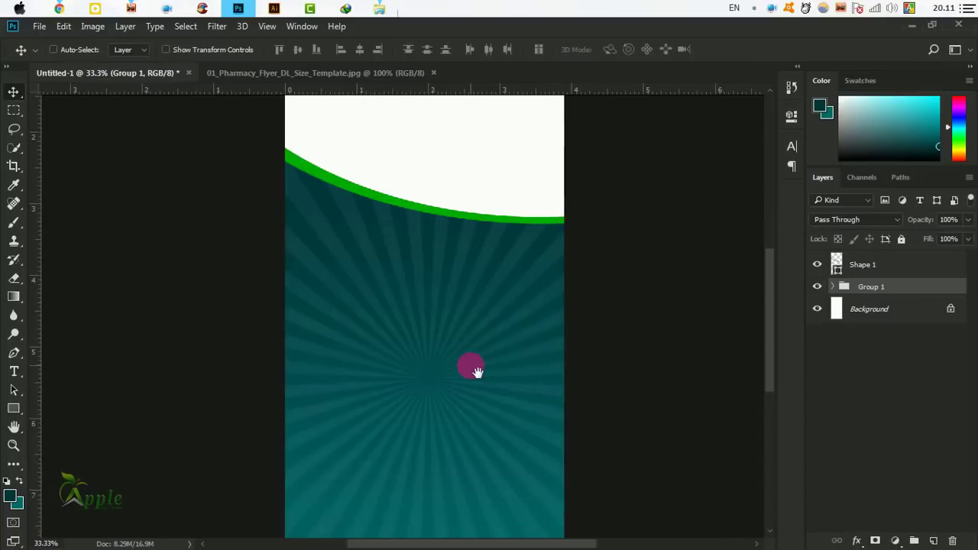
left_click(834, 268)
left_click(817, 265)
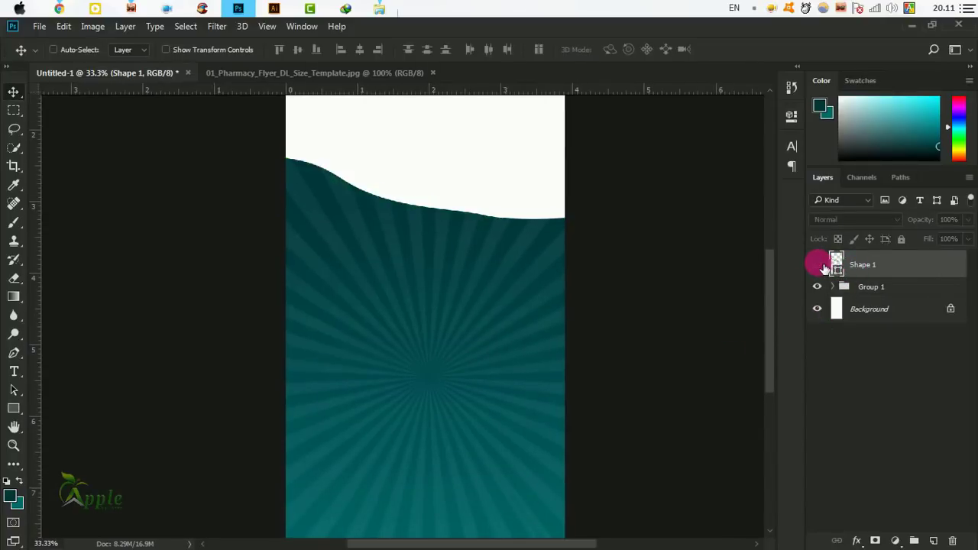
left_click(816, 264)
left_click(905, 272)
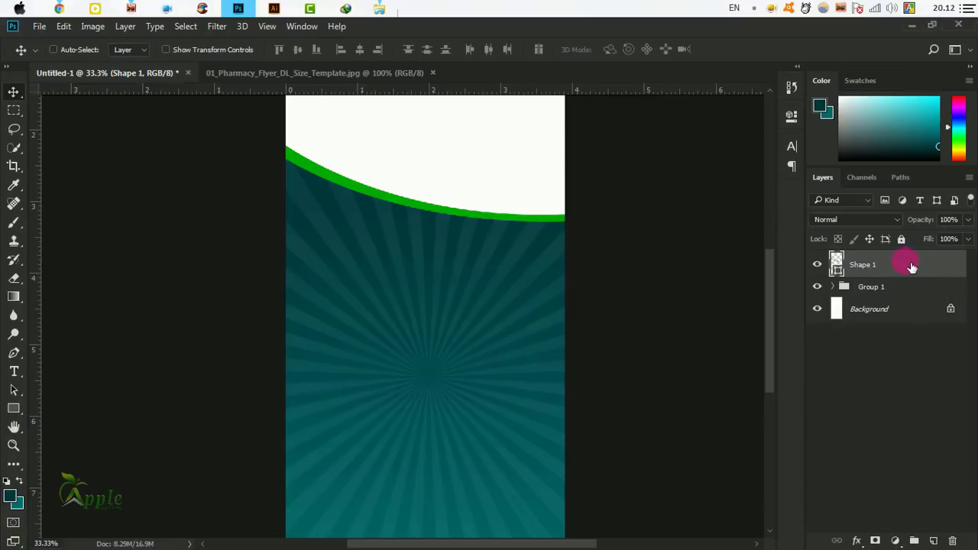
Enable a Multiply Drop Shadow on the green Shape 1 curve, offset below it.
double_click(932, 267)
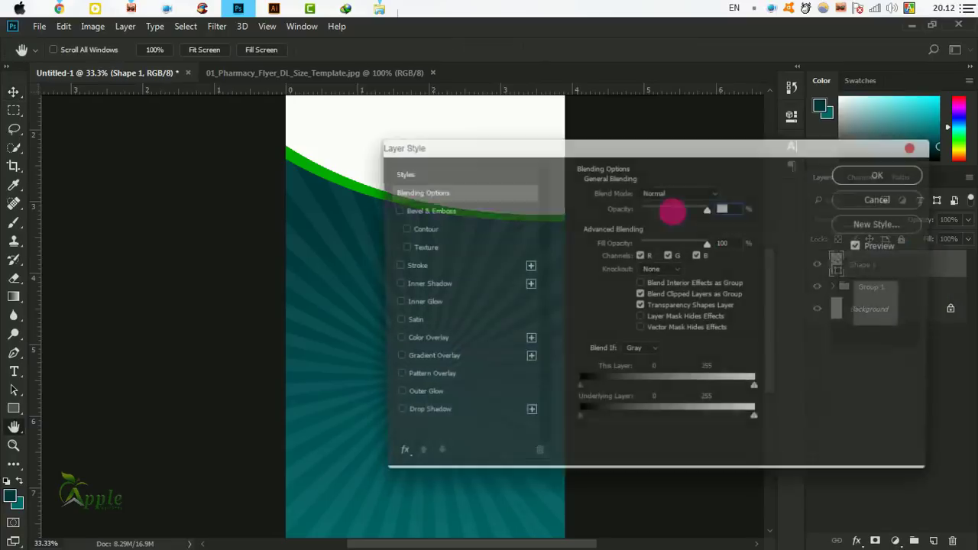
left_click_drag(585, 146, 742, 186)
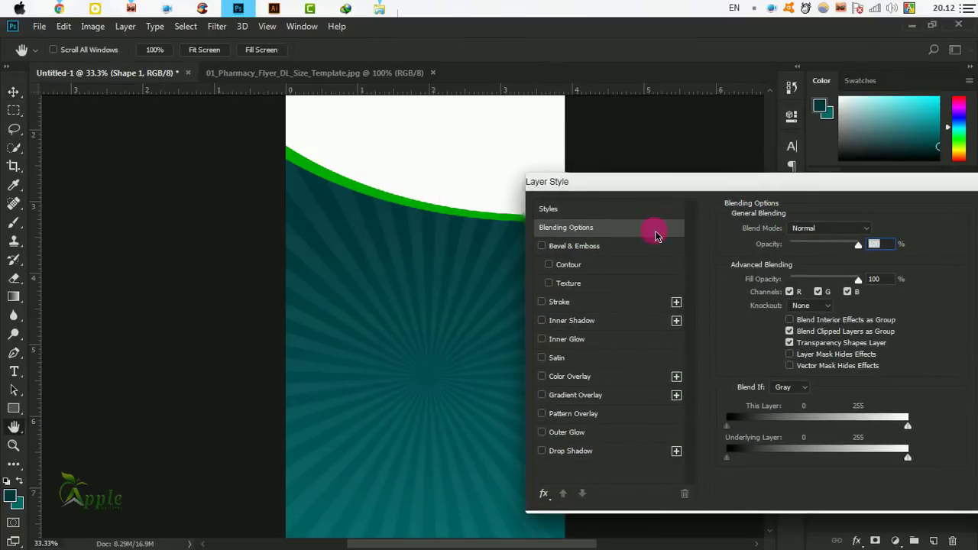
left_click_drag(647, 188, 684, 179)
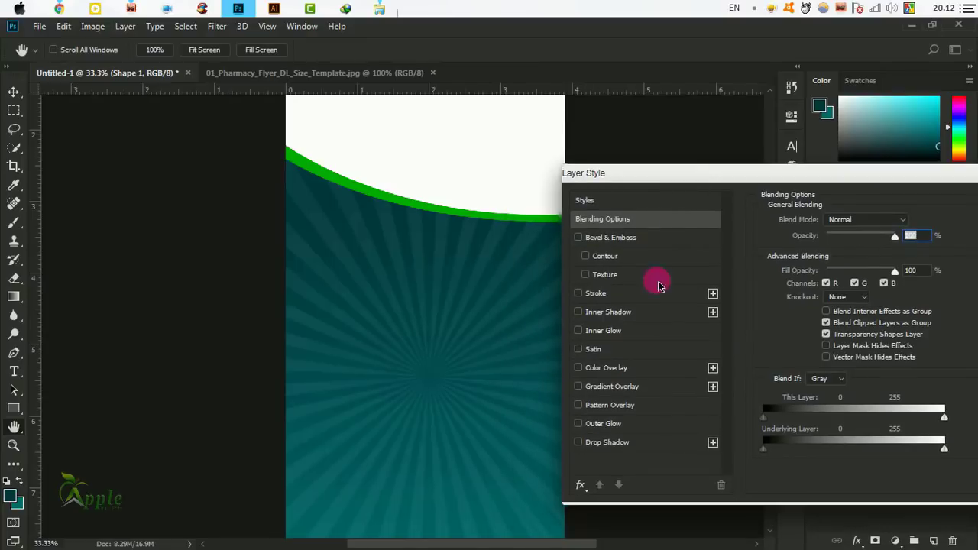
left_click(603, 446)
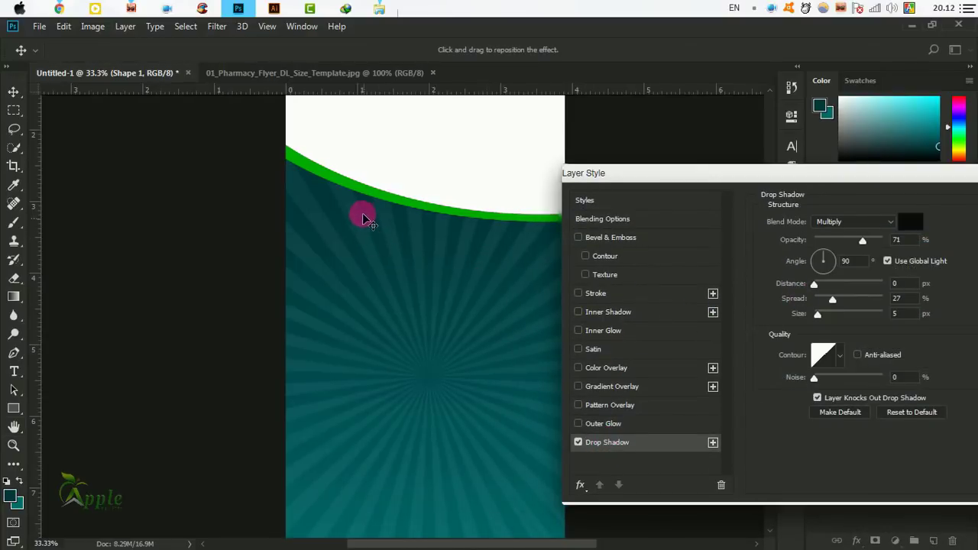
mouse_move(356, 199)
left_mouse_down()
mouse_move(358, 212)
mouse_move(356, 204)
left_mouse_up()
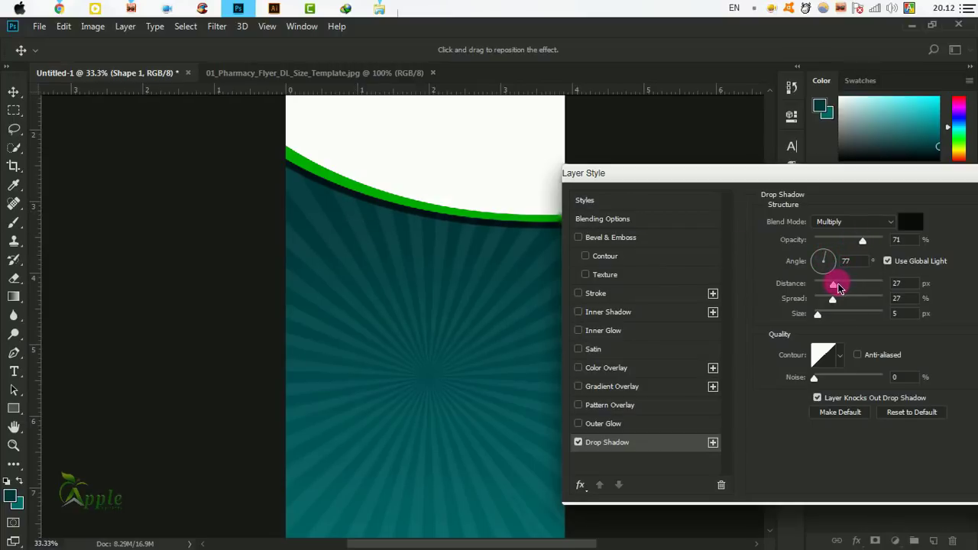
Set the shadow to 50% opacity, 32 px distance, 24% spread, 54 px size, adjust its angle, and confirm.
left_click(834, 286)
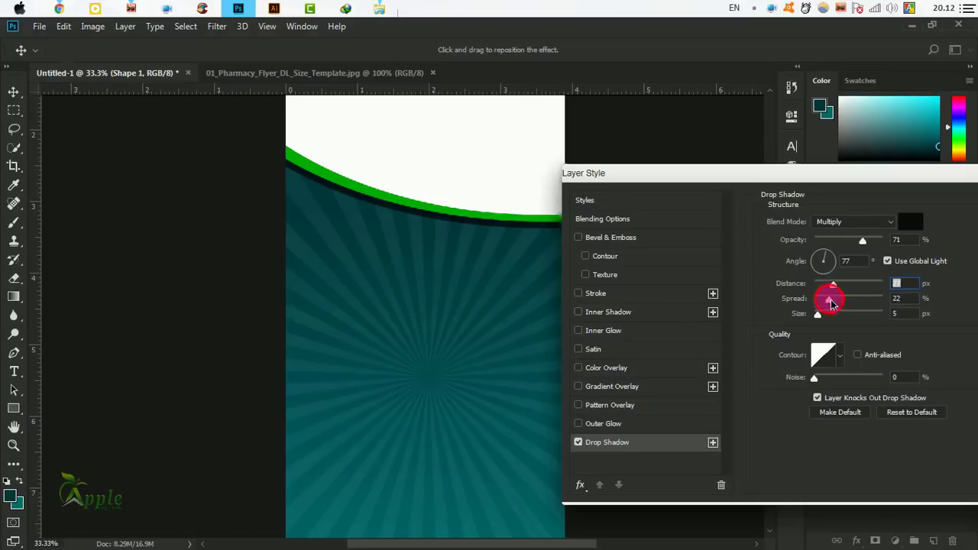
mouse_move(831, 304)
left_mouse_down()
mouse_move(870, 299)
mouse_move(823, 316)
mouse_move(844, 318)
mouse_move(832, 318)
left_mouse_up()
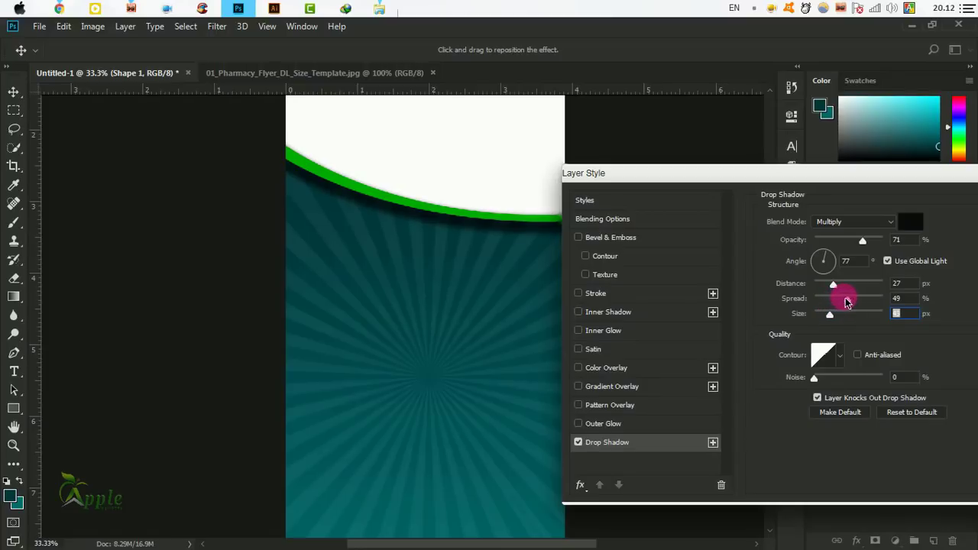
left_click_drag(849, 301, 832, 303)
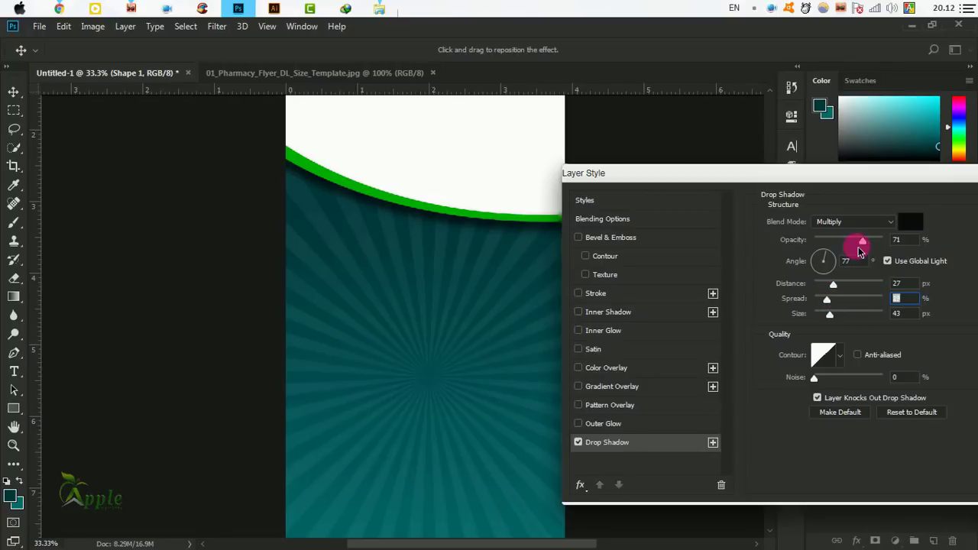
left_click_drag(865, 241, 855, 243)
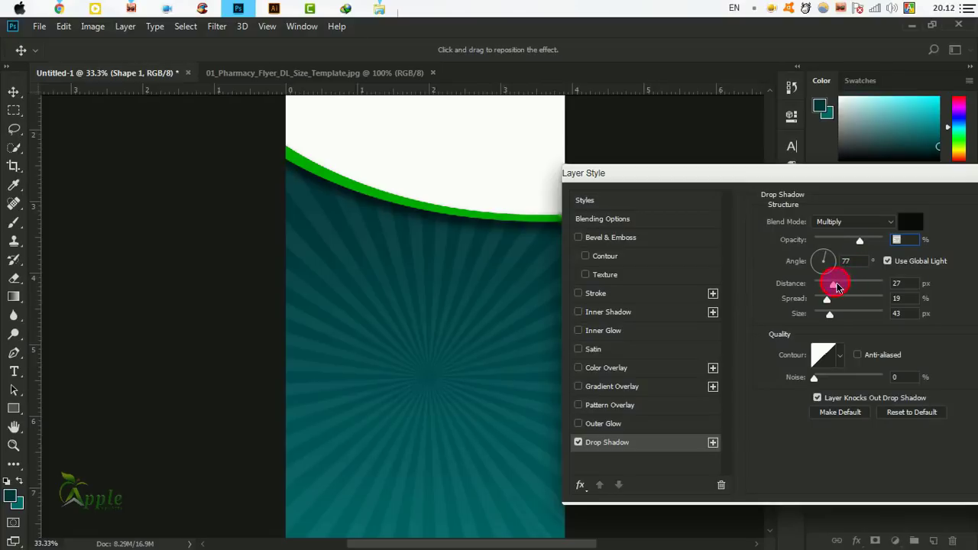
left_click_drag(837, 286, 848, 285)
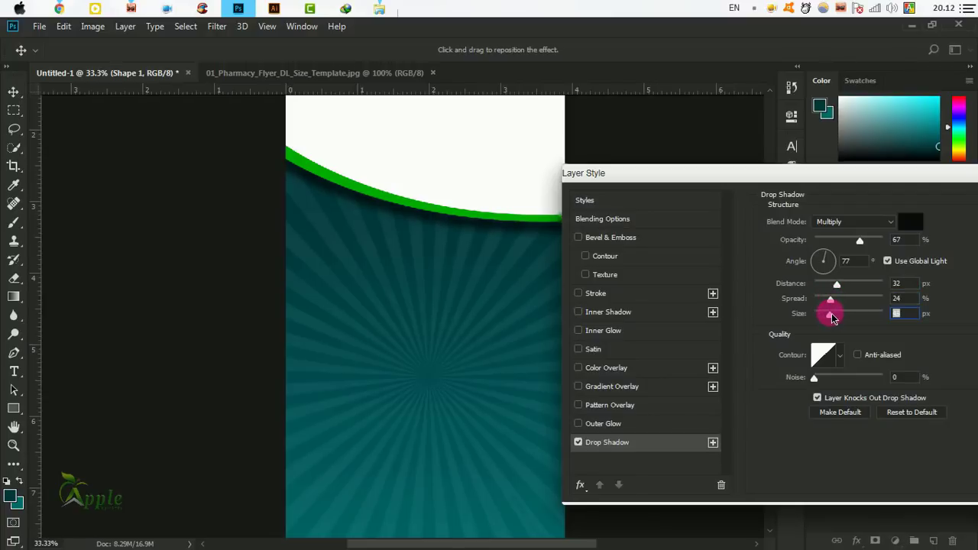
left_click_drag(826, 316, 838, 316)
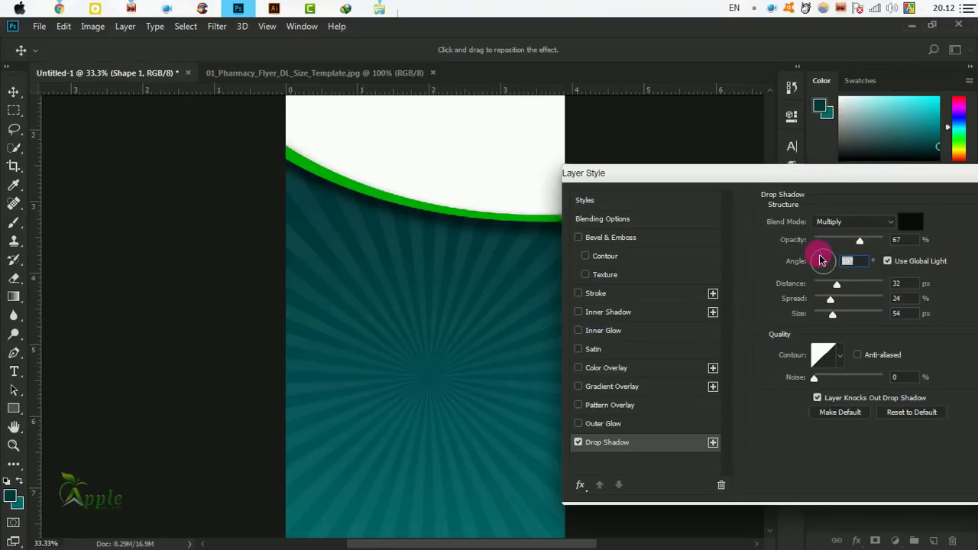
left_click_drag(820, 260, 859, 243)
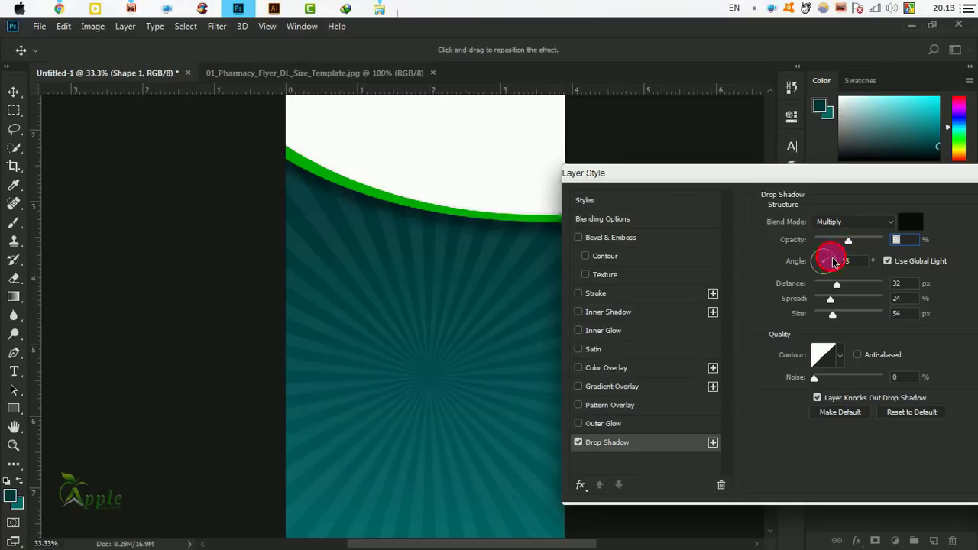
left_click(835, 263)
mouse_move(830, 253)
left_mouse_down()
mouse_move(819, 259)
mouse_move(836, 260)
left_mouse_up()
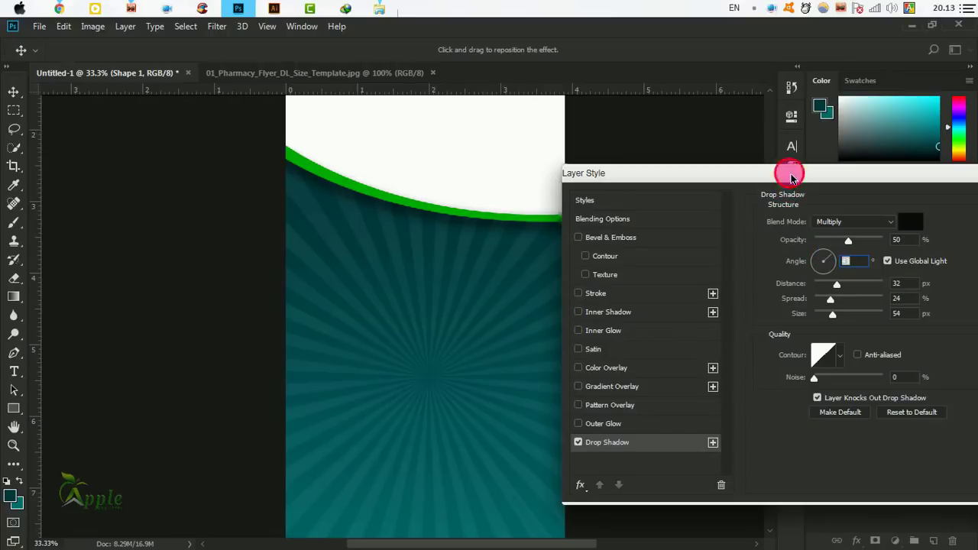
left_click_drag(785, 175, 755, 256)
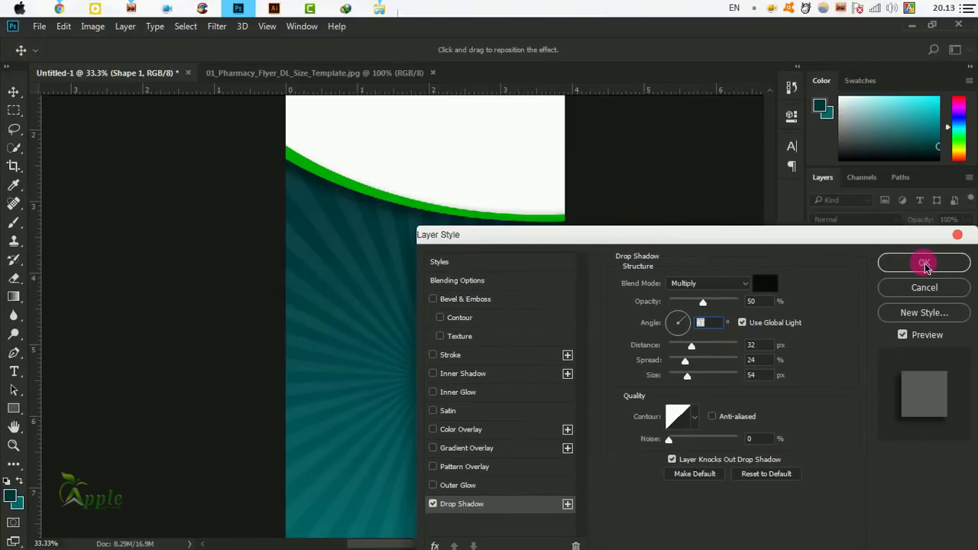
left_click(919, 262)
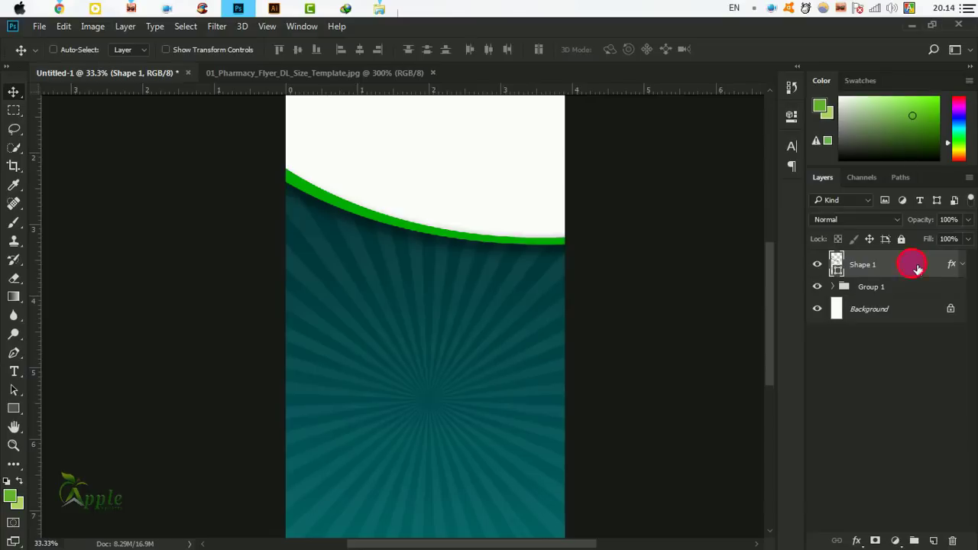
Add a green Foreground to Background gradient overlay to Shape 1, adjust its scale, and confirm.
double_click(917, 269)
left_click_drag(338, 72, 659, 149)
left_click(532, 348)
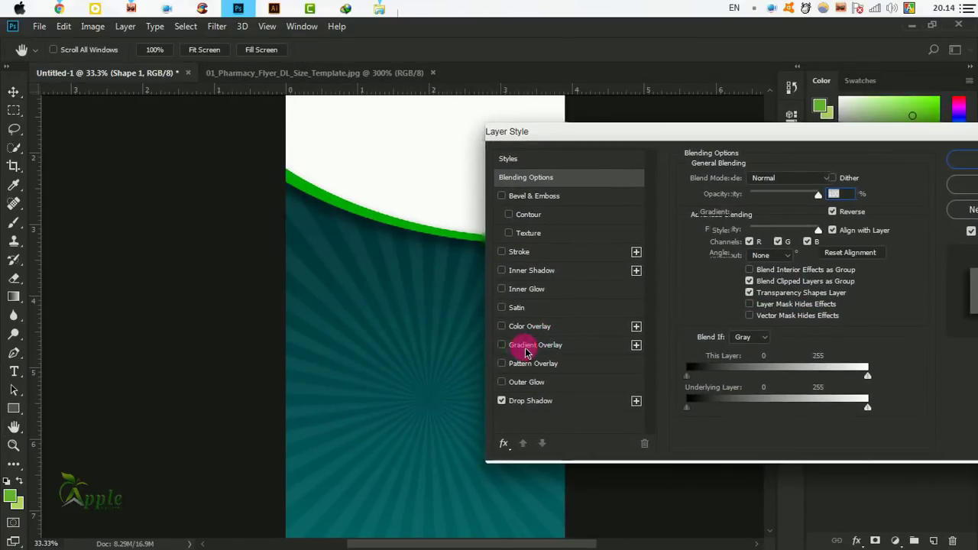
left_click(759, 224)
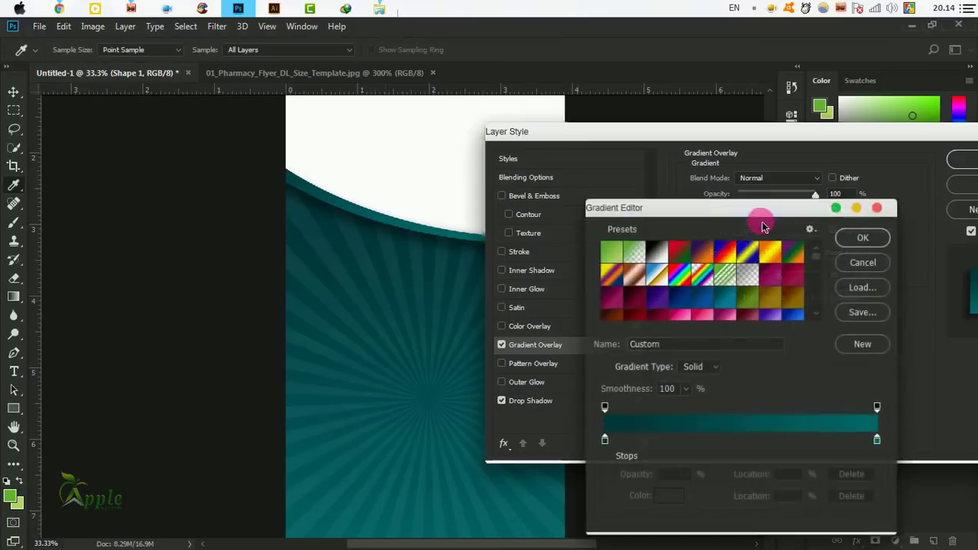
left_click(610, 249)
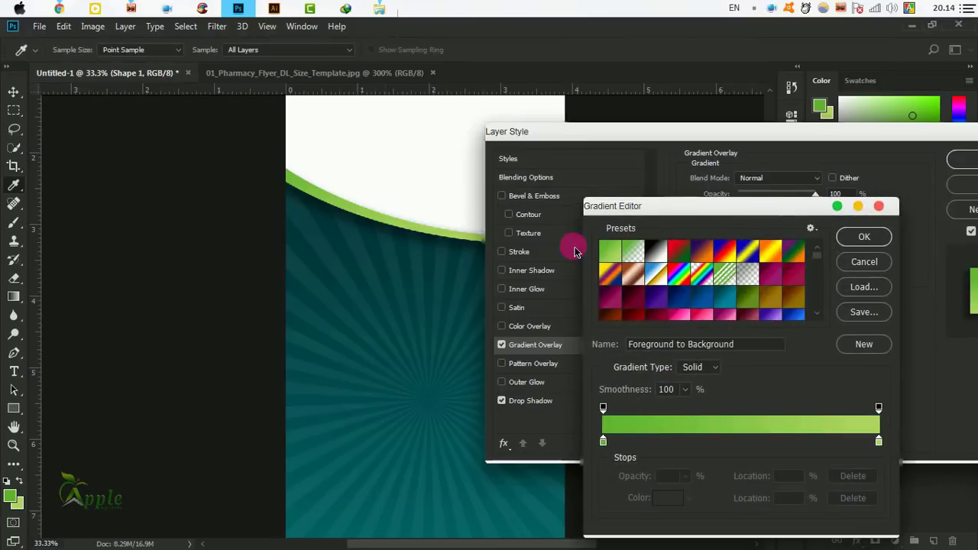
left_click_drag(720, 209, 712, 219)
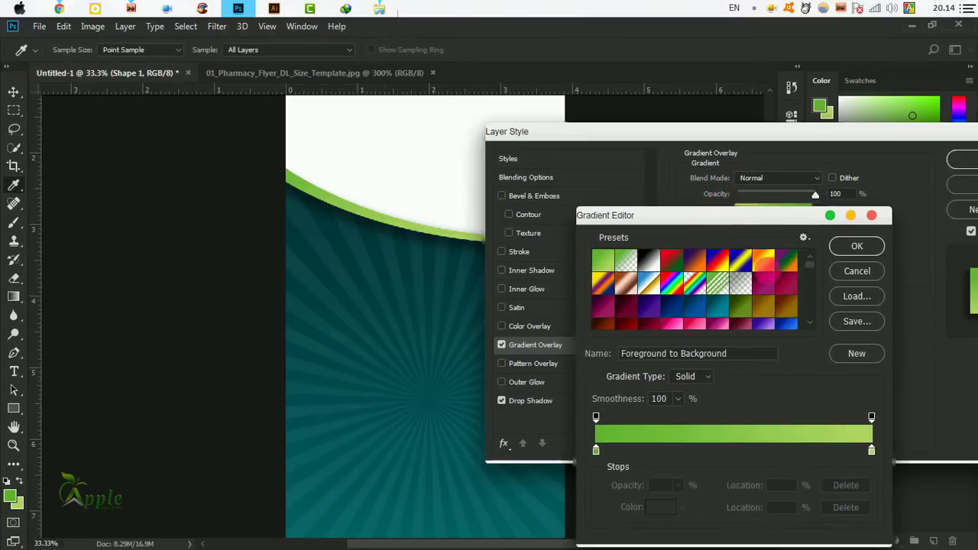
left_click(857, 248)
left_click_drag(770, 133, 809, 279)
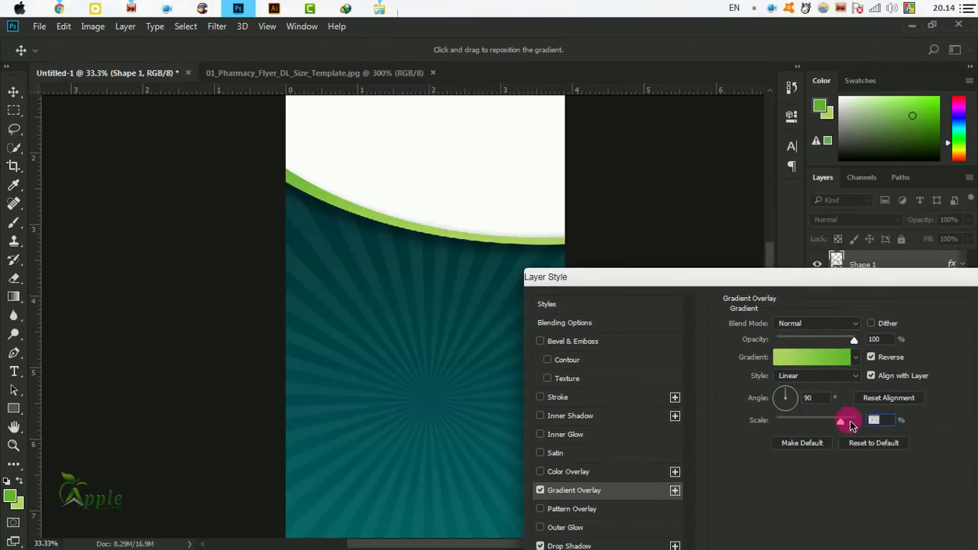
left_click_drag(797, 426, 819, 428)
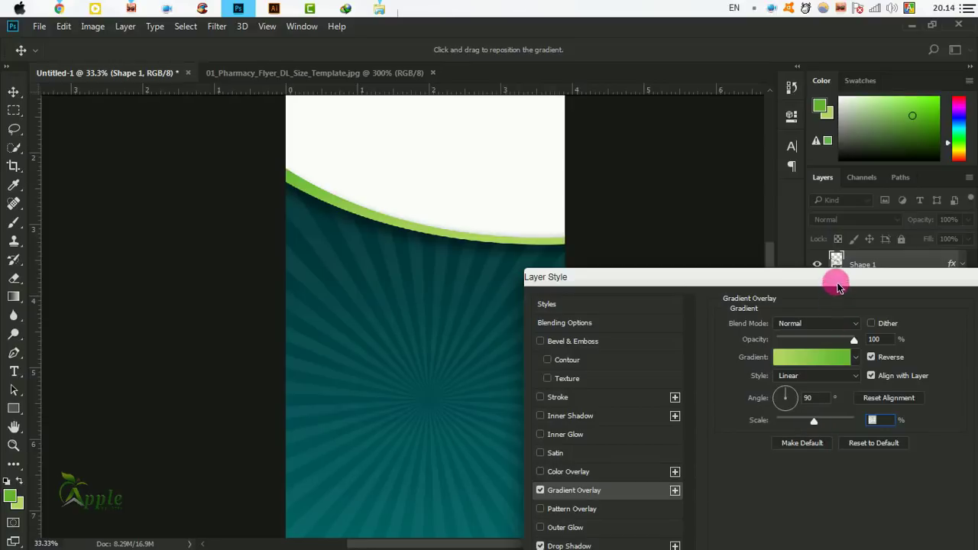
left_click_drag(838, 287, 491, 285)
left_click(680, 321)
Zoom the flyer to 50% and bring its top into view.
left_click_drag(562, 326, 523, 332)
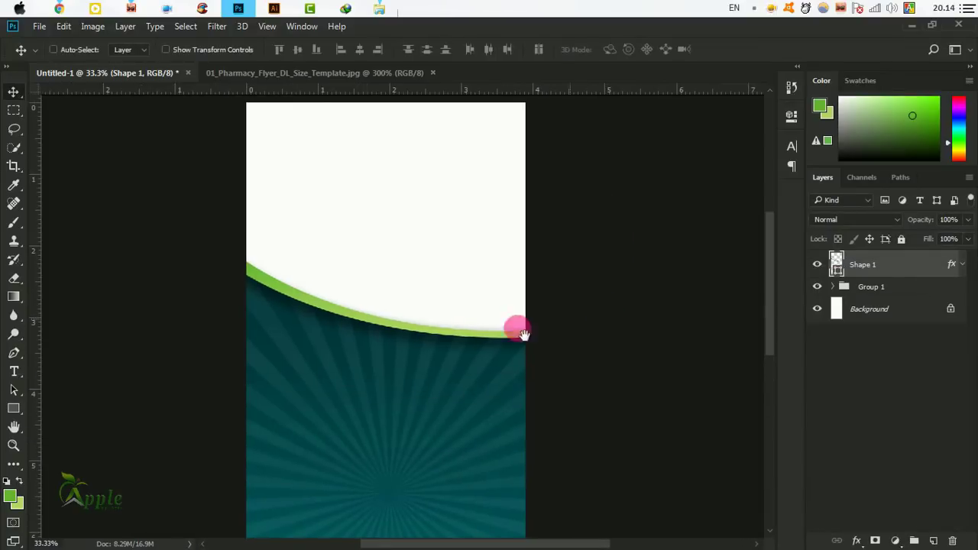
key("ctrl+plus")
left_click_drag(469, 358, 537, 441)
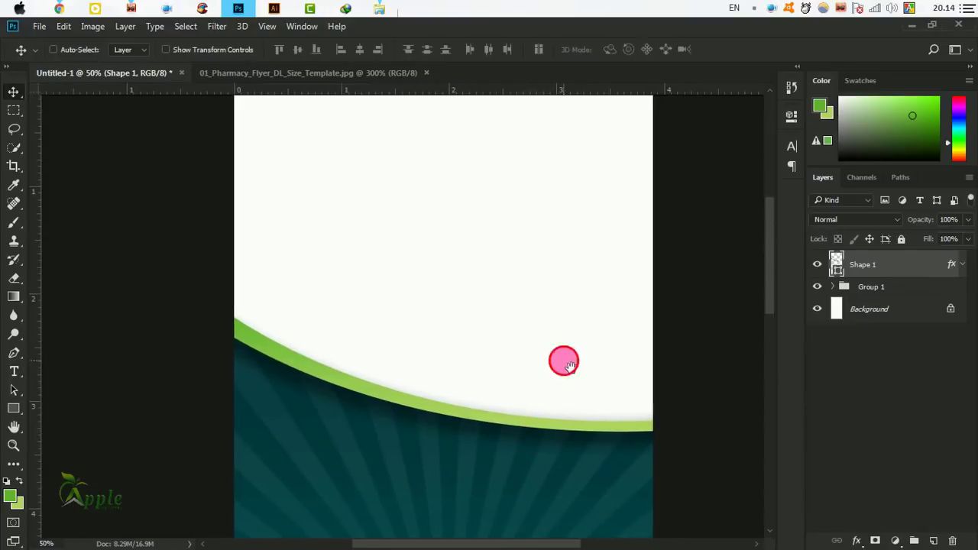
left_click_drag(563, 360, 543, 403)
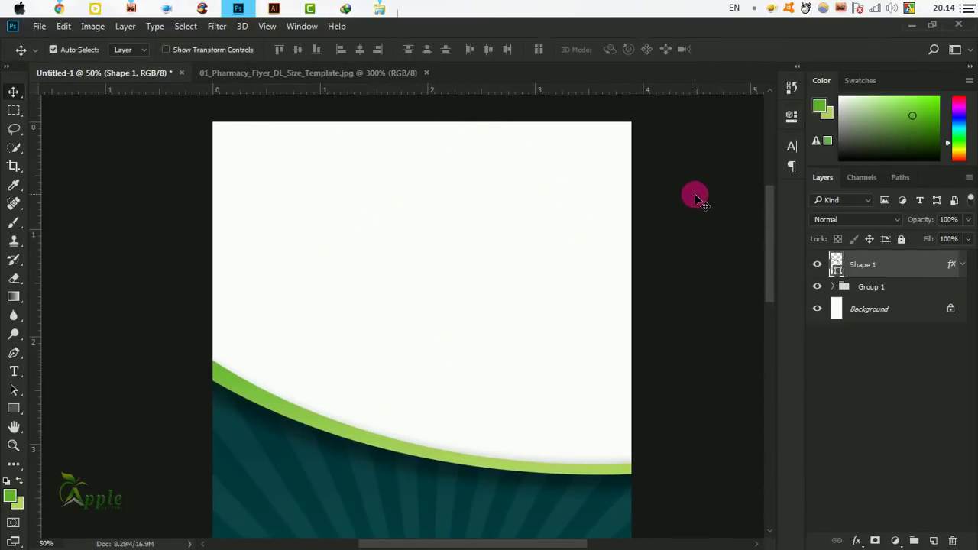
In File Explorer, open Stock Image > Baby > Shutterstock and maximize the window to browse thumbnails.
mouse_move(390, 6)
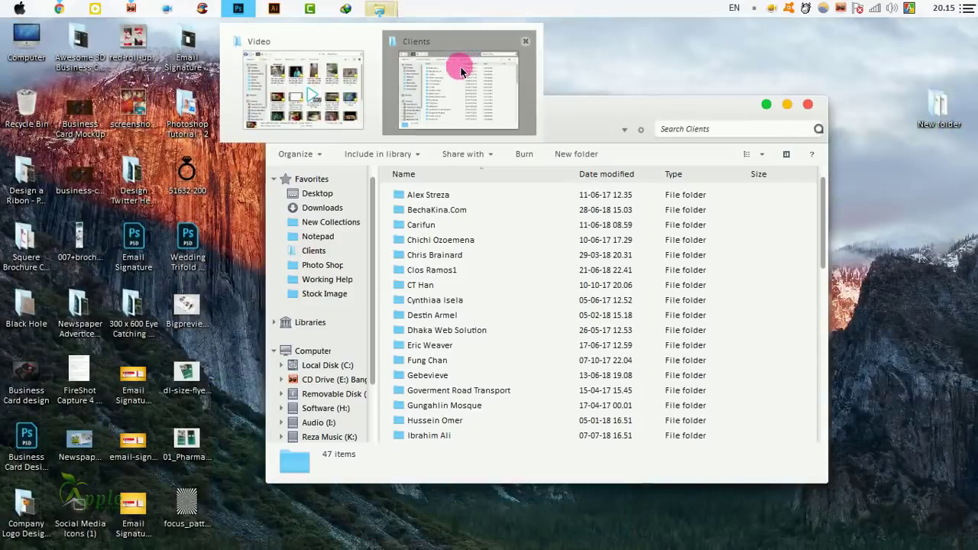
left_click(460, 66)
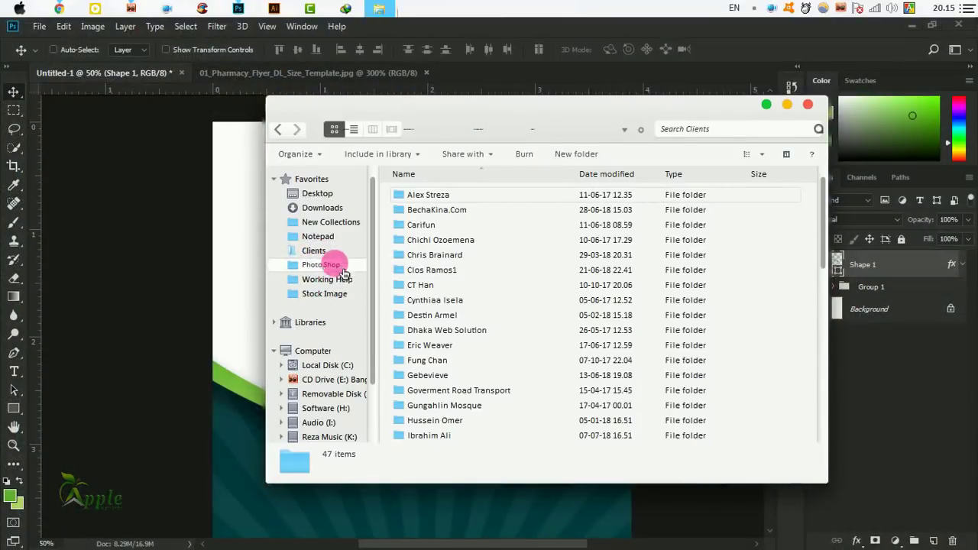
left_click(333, 294)
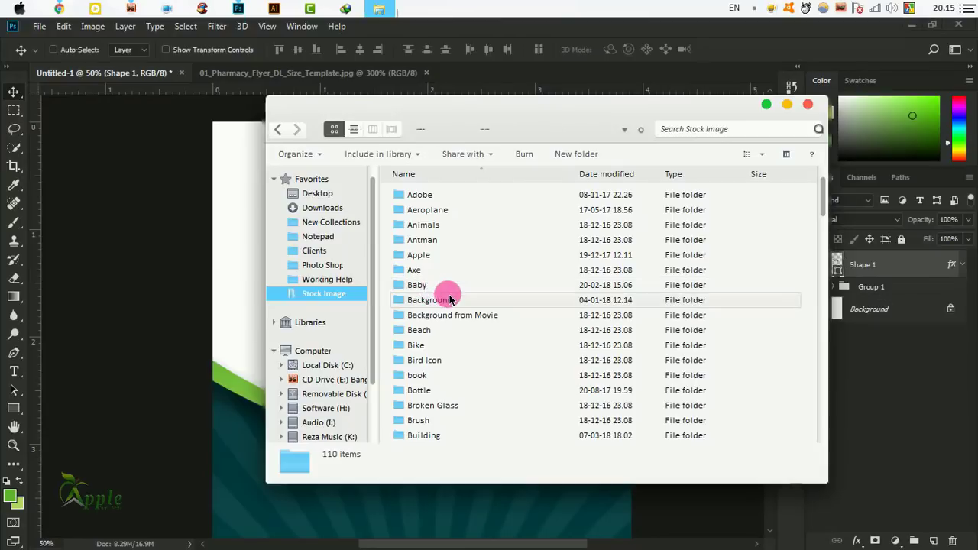
left_click(449, 299)
double_click(426, 285)
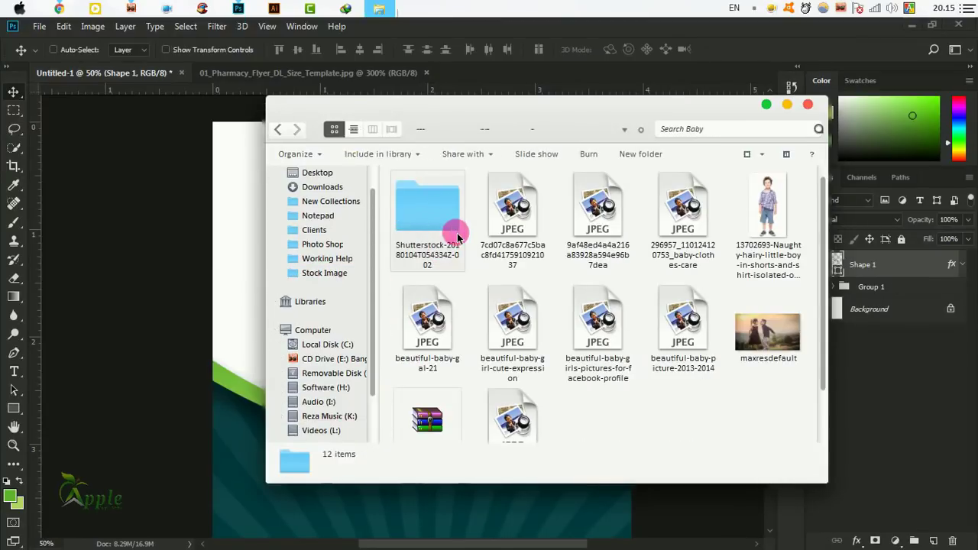
double_click(452, 222)
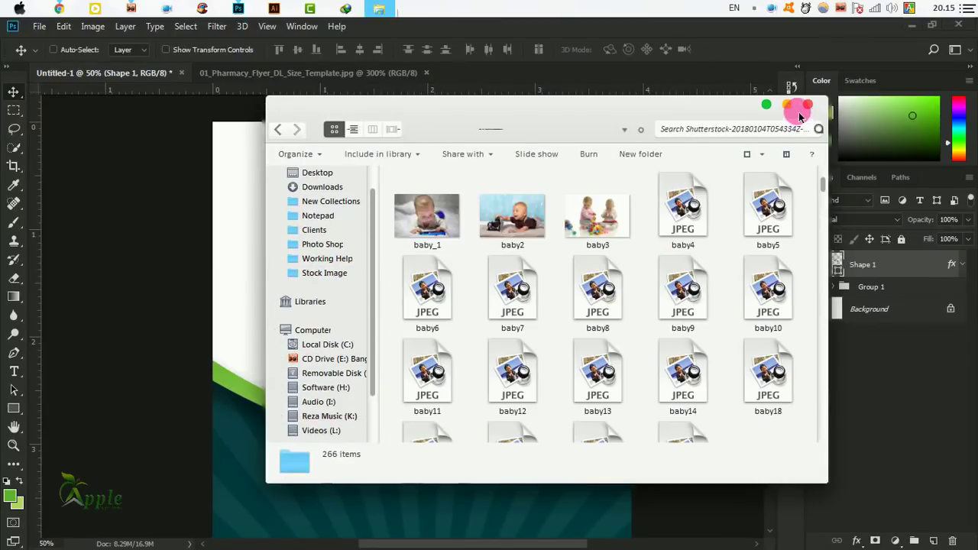
left_click(799, 113)
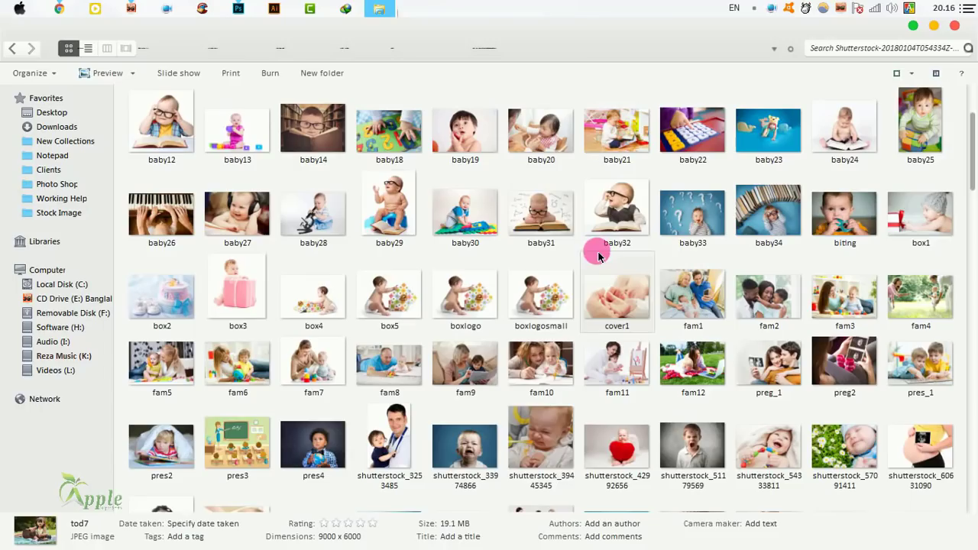
scroll(594, 251, "down", 15)
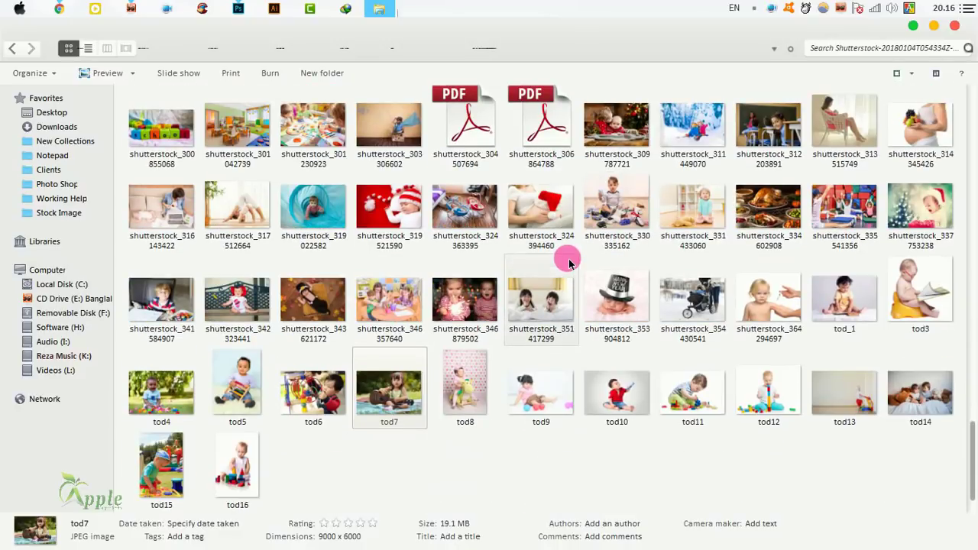
Preview the tod7 girl-with-guitar photo full size, then drag it toward Photoshop.
left_click(540, 324)
left_click(726, 382)
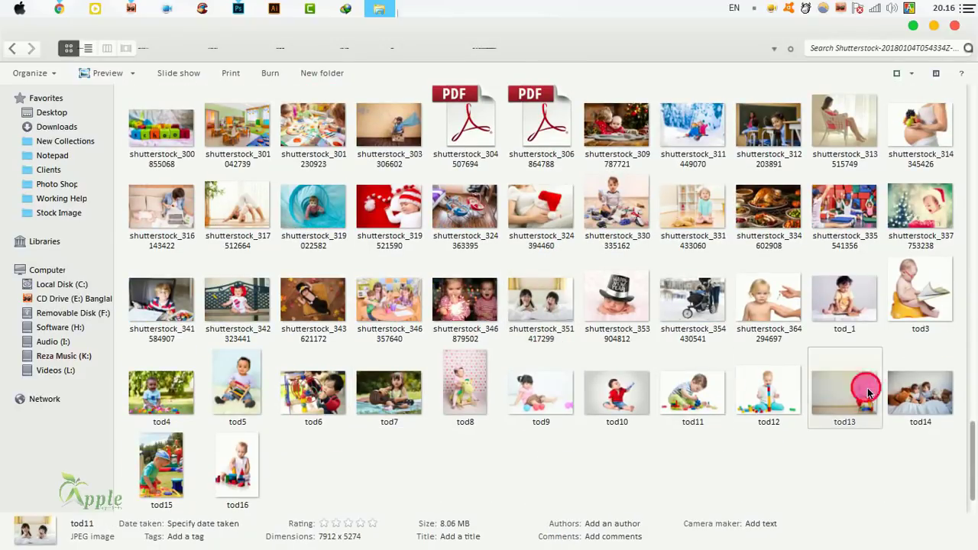
left_click(866, 386)
left_click(372, 386)
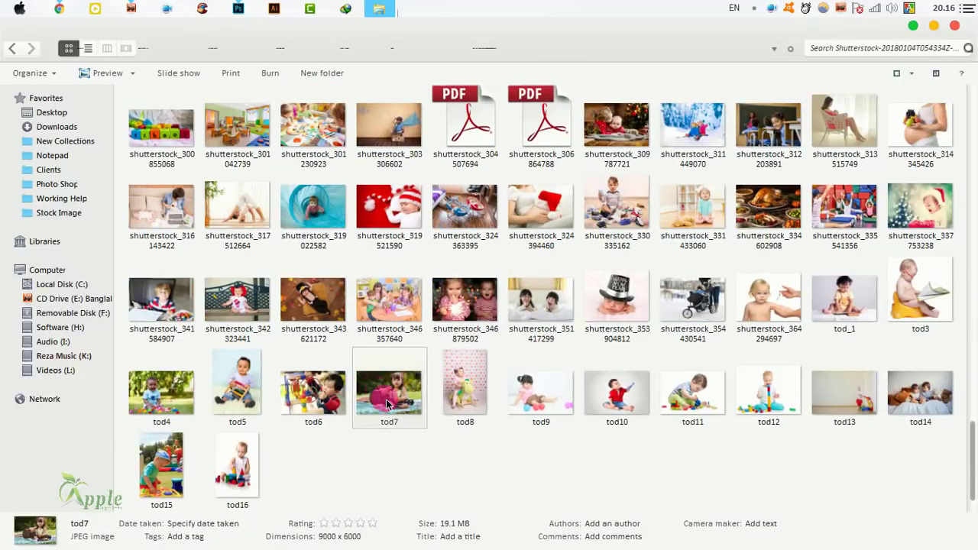
double_click(387, 405)
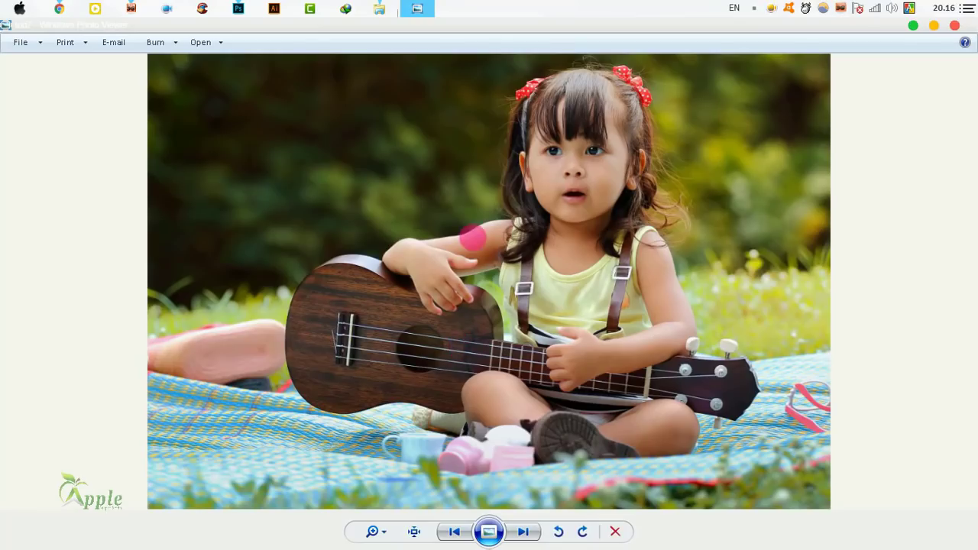
scroll(476, 236, "up", 5)
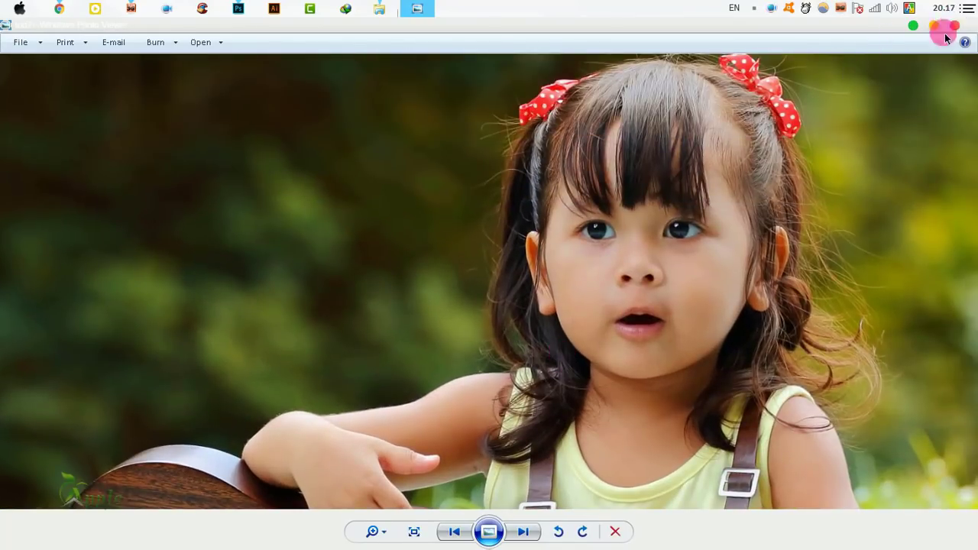
left_click(946, 35)
left_click_drag(393, 394, 430, 260)
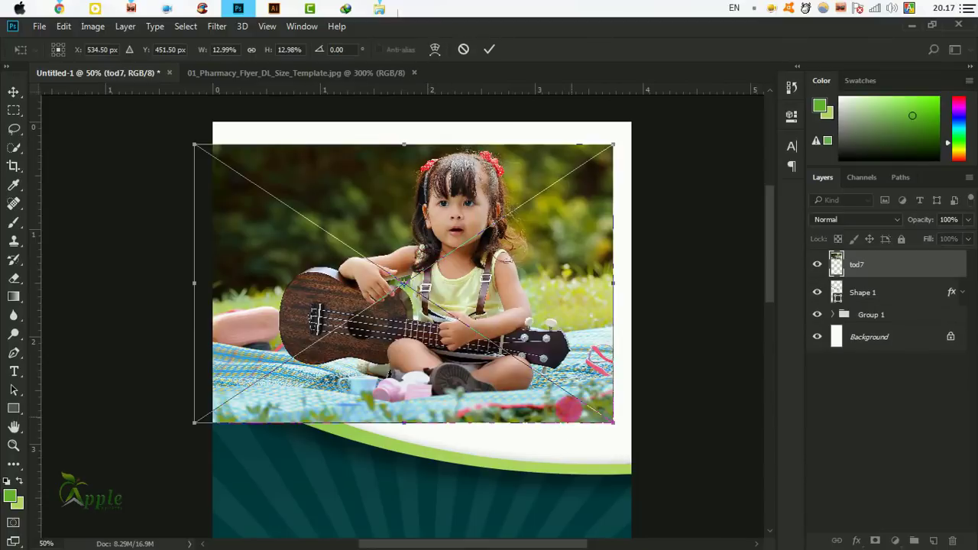
Drop the tod7 photo onto the flyer, scale it to about 23%, and move it toward the top.
left_click_drag(561, 380, 563, 349)
left_click_drag(616, 401, 236, 285)
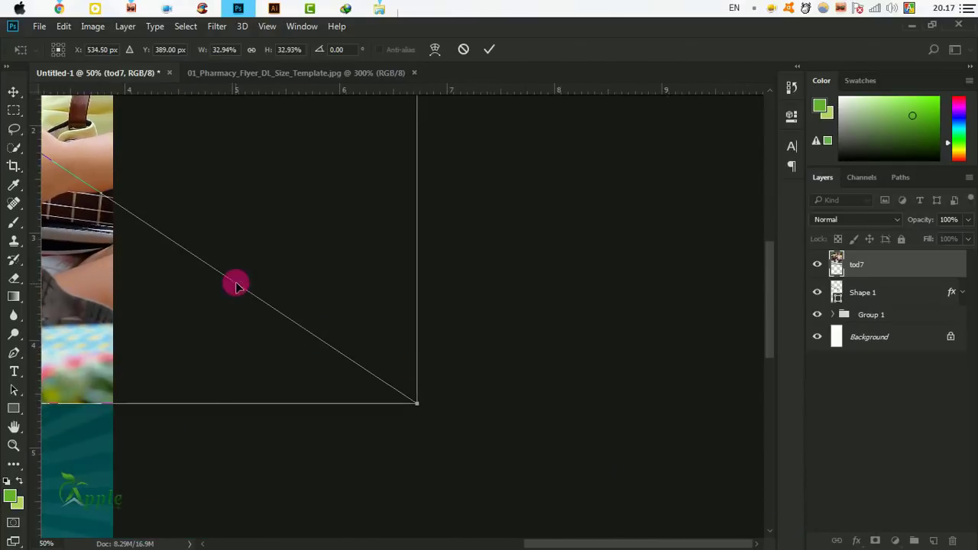
left_click_drag(177, 146, 618, 410)
mouse_move(528, 329)
left_mouse_down()
mouse_move(498, 395)
mouse_move(523, 328)
left_mouse_up()
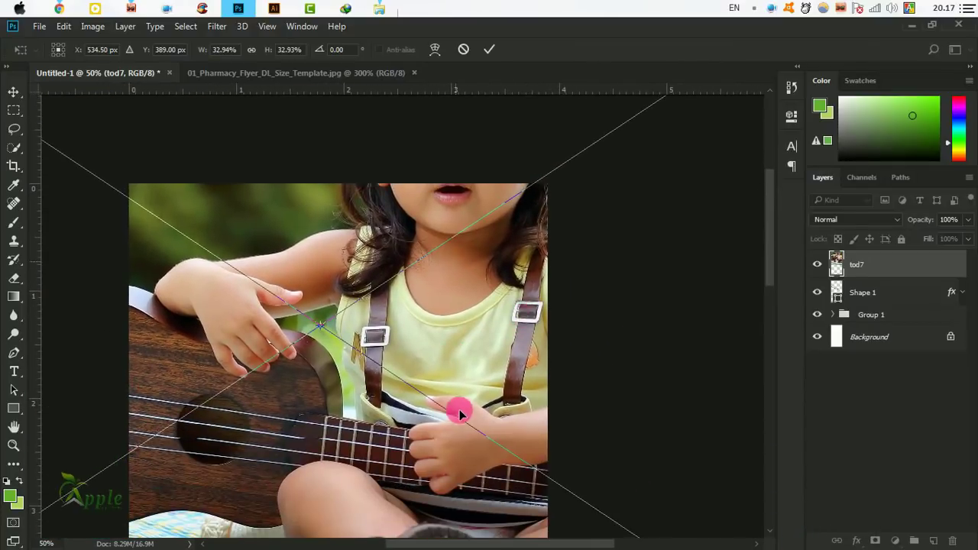
left_click_drag(459, 411, 428, 388)
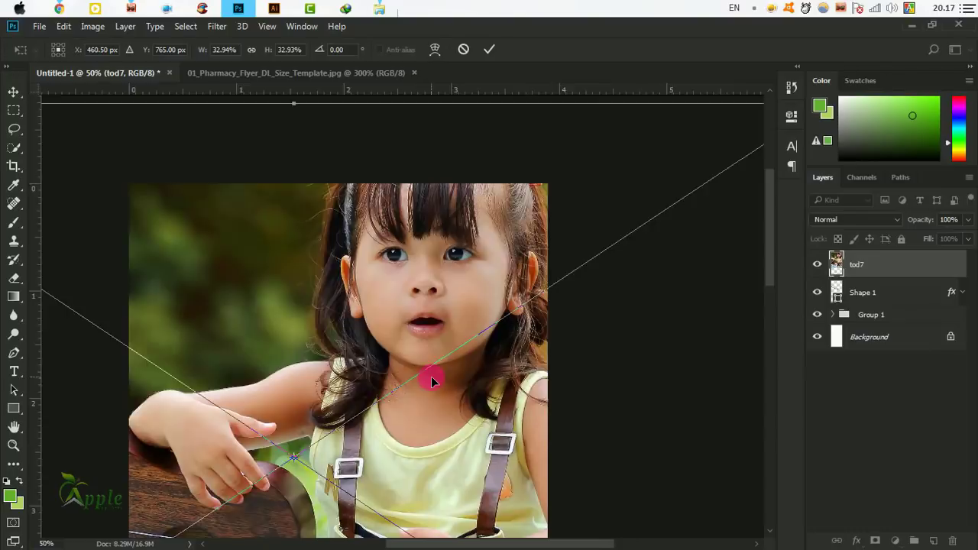
scroll(431, 376, "down", 2)
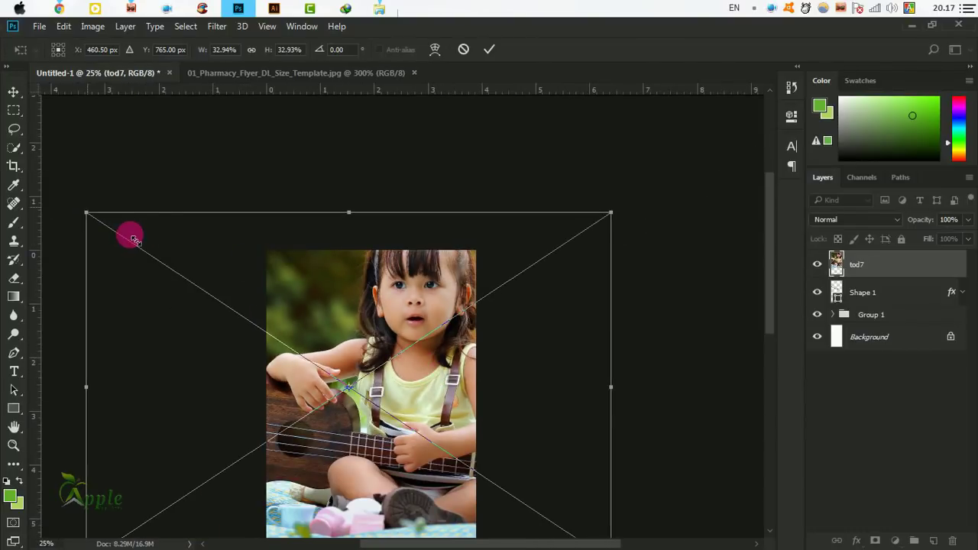
left_click_drag(134, 239, 169, 264)
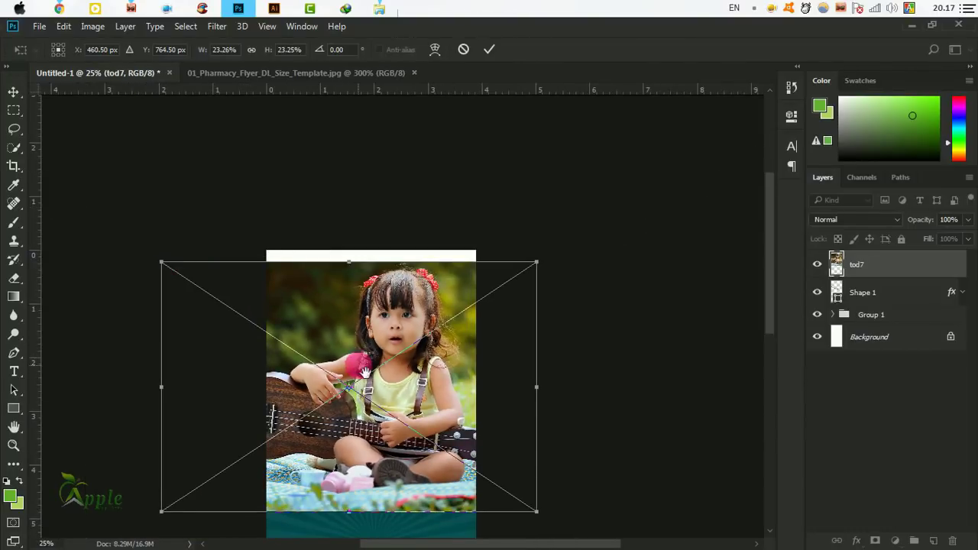
left_click_drag(358, 366, 411, 271)
left_click_drag(496, 286, 516, 260)
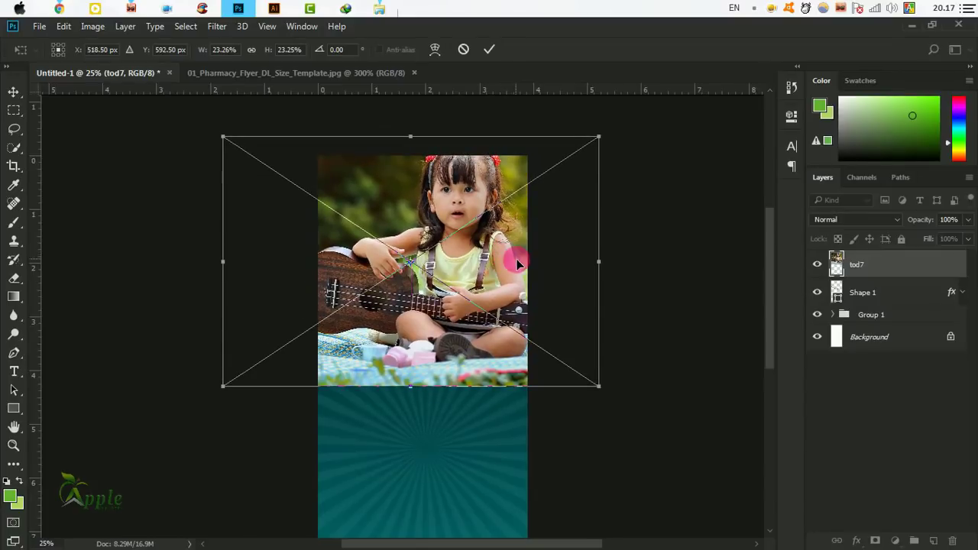
left_click_drag(596, 143, 572, 155)
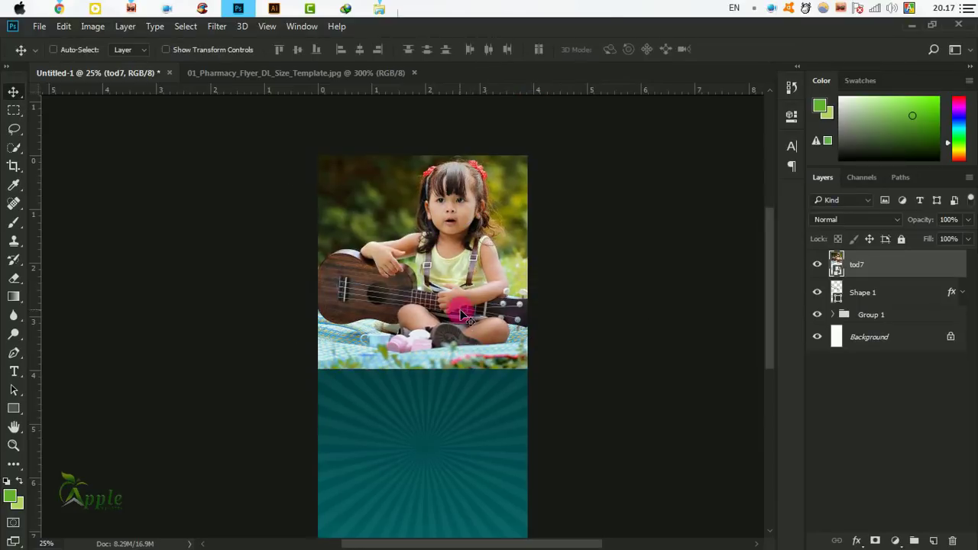
left_click_drag(462, 314, 442, 315)
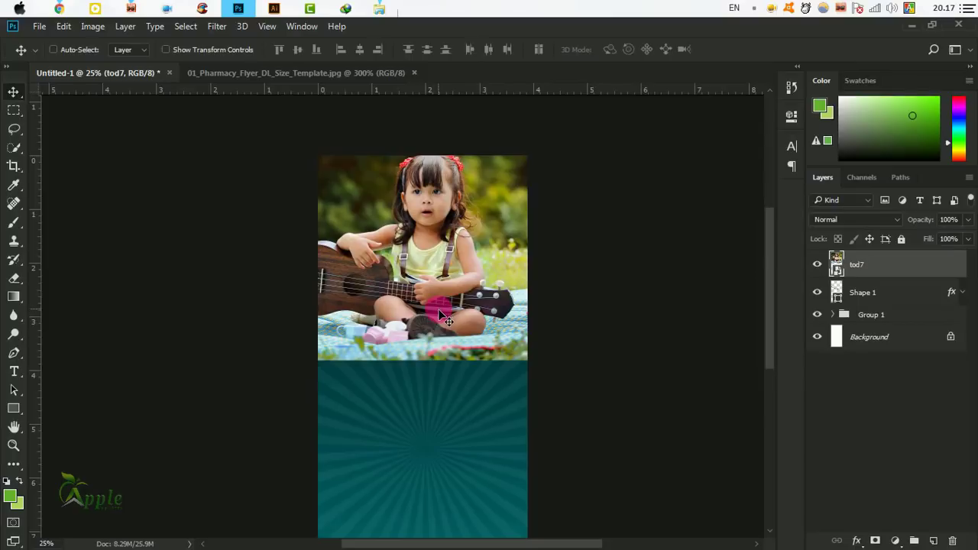
key("shift+Down")
key("shift+Down")
key("shift+Down")
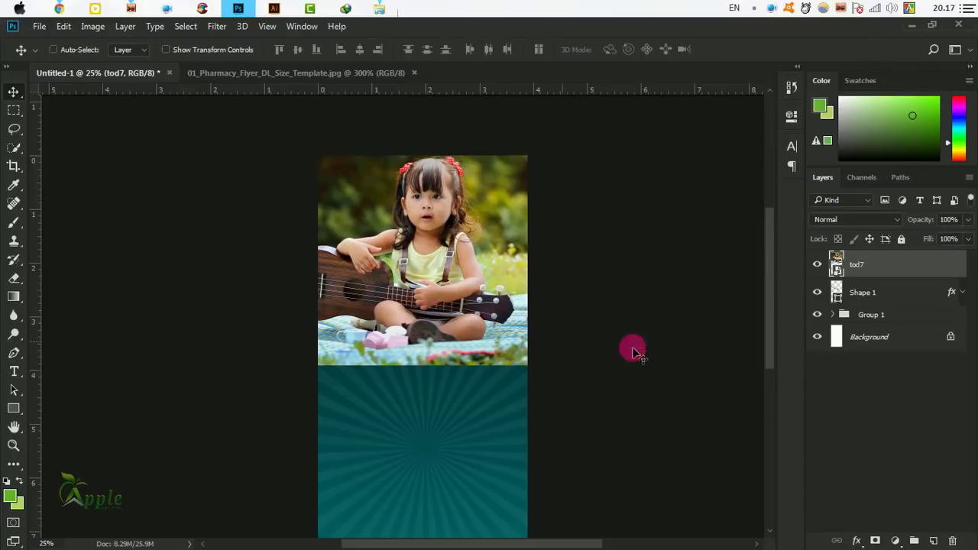
Free Transform the photo to about 16.77% to fit the flyer width, and start moving its layer beneath Group 1.
left_click(818, 265)
left_click(818, 265)
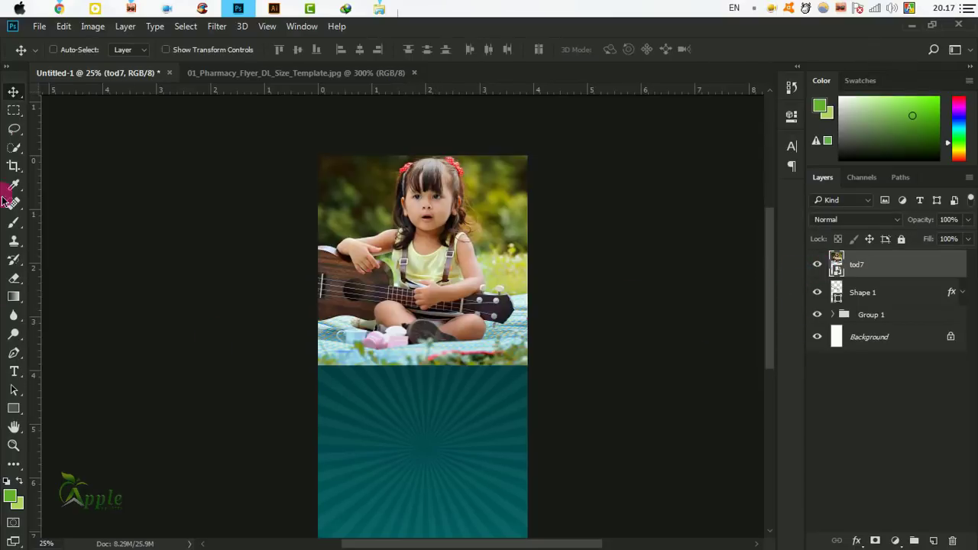
key("ctrl+t")
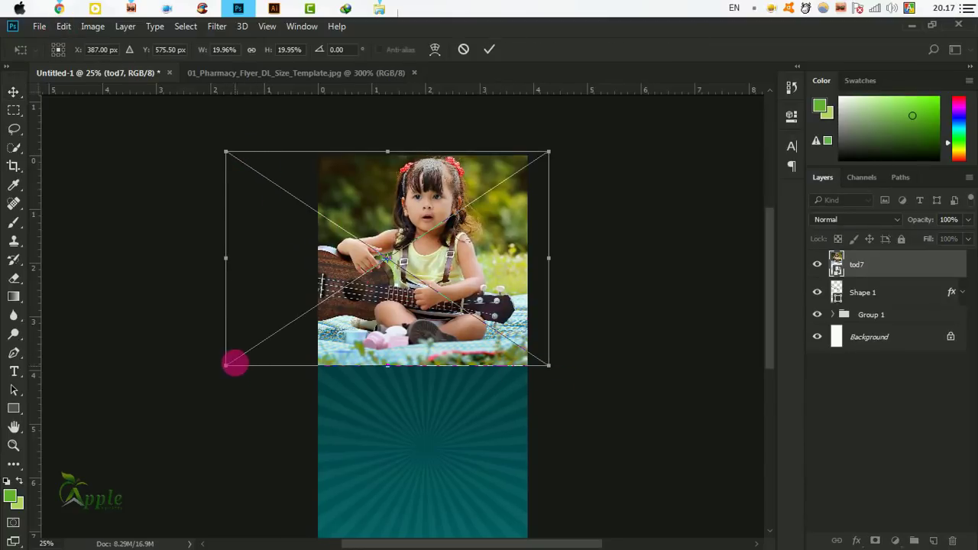
left_click_drag(226, 367, 276, 331)
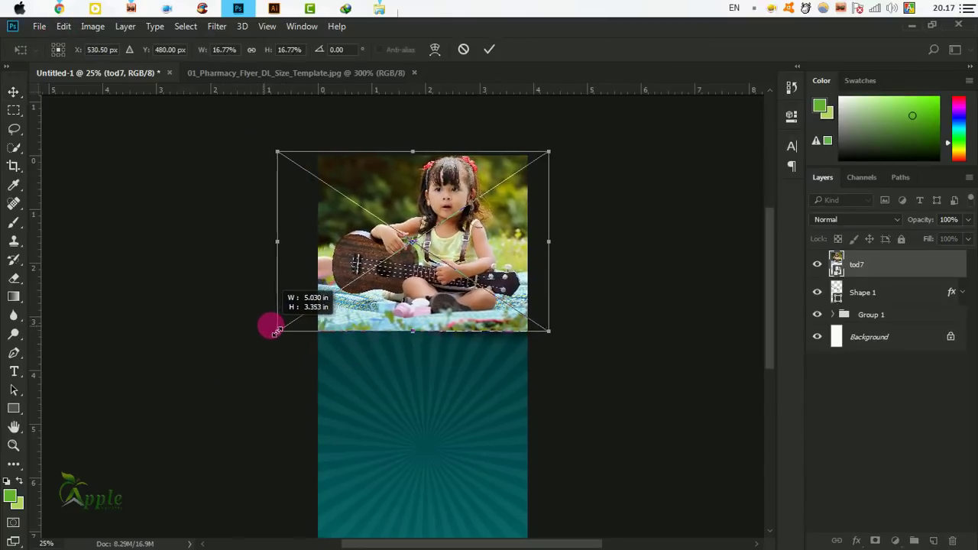
left_click(489, 49)
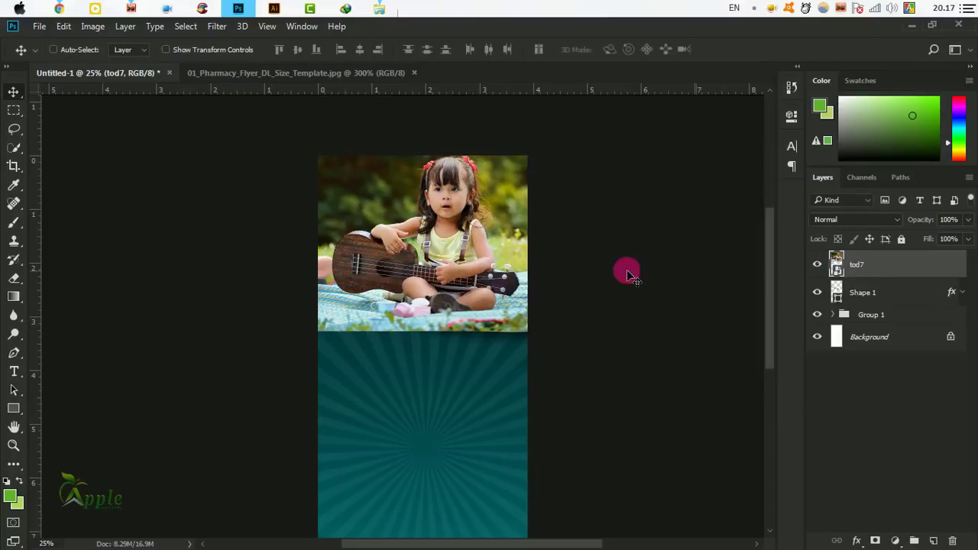
left_click_drag(638, 288, 490, 289)
left_click_drag(890, 268, 890, 324)
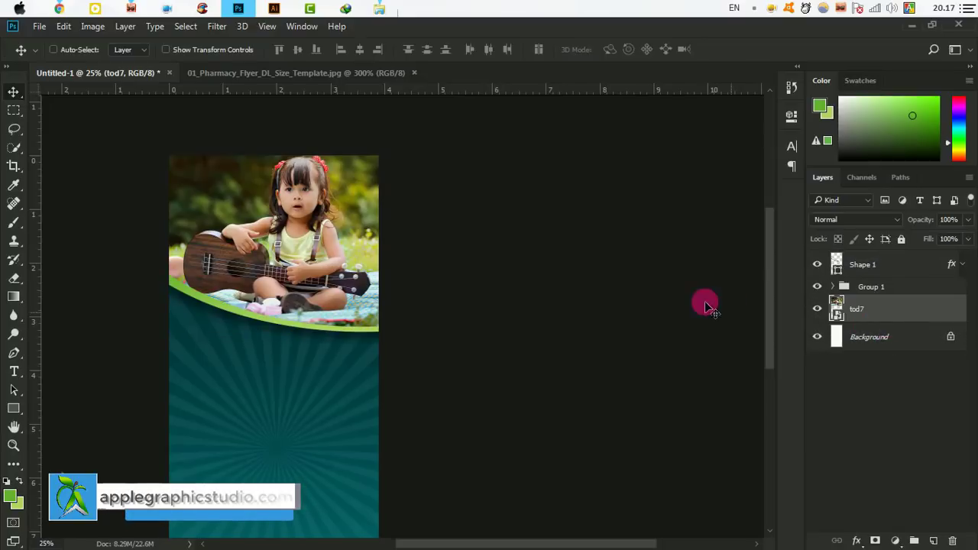
Finish moving the tod7 layer beneath Group 1, zoom to 33.33%, and pick the Rectangle Tool.
left_click_drag(263, 256, 445, 288)
left_click(453, 244, "ctrl")
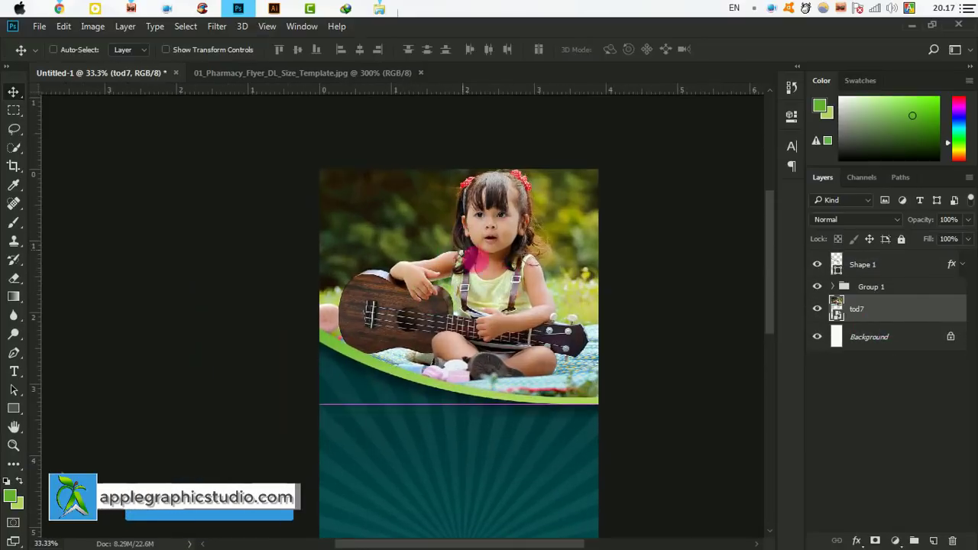
left_click_drag(521, 336, 531, 258)
mouse_move(538, 384)
left_mouse_down()
mouse_move(530, 269)
mouse_move(519, 378)
left_mouse_up()
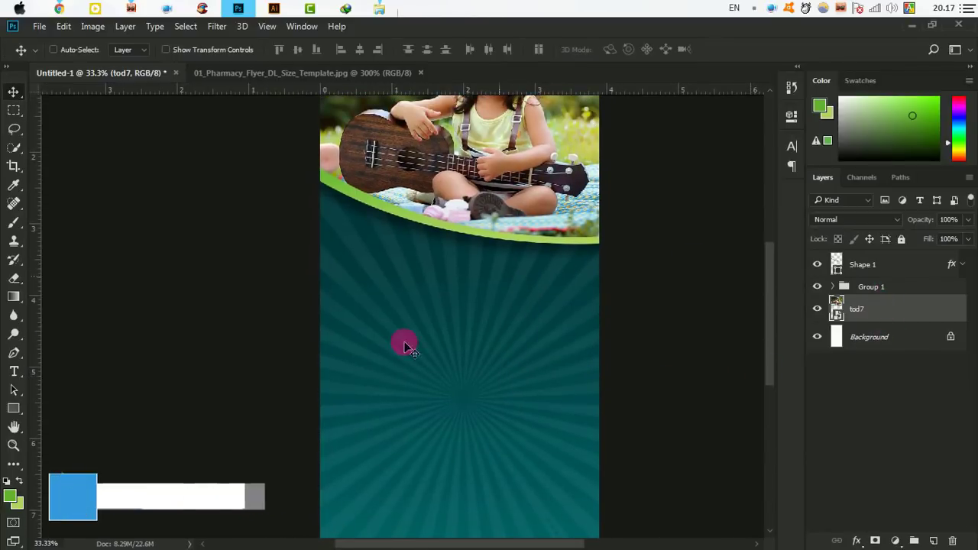
left_click_drag(14, 408, 66, 407)
left_click_drag(474, 224, 531, 313)
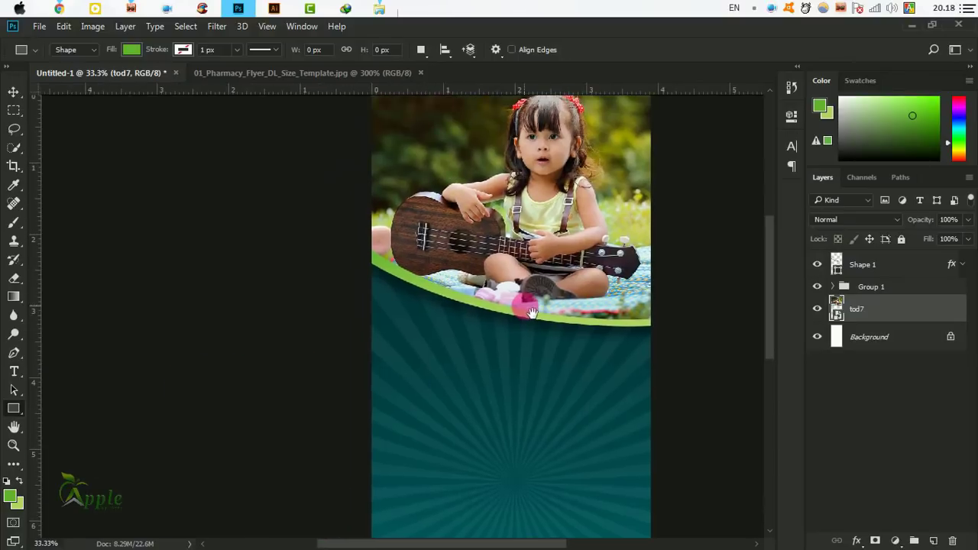
Draw a 184 × 310 px green Rectangle 1, raise it above Group 1, and nudge it under the curve's left end.
left_click_drag(395, 269, 440, 344)
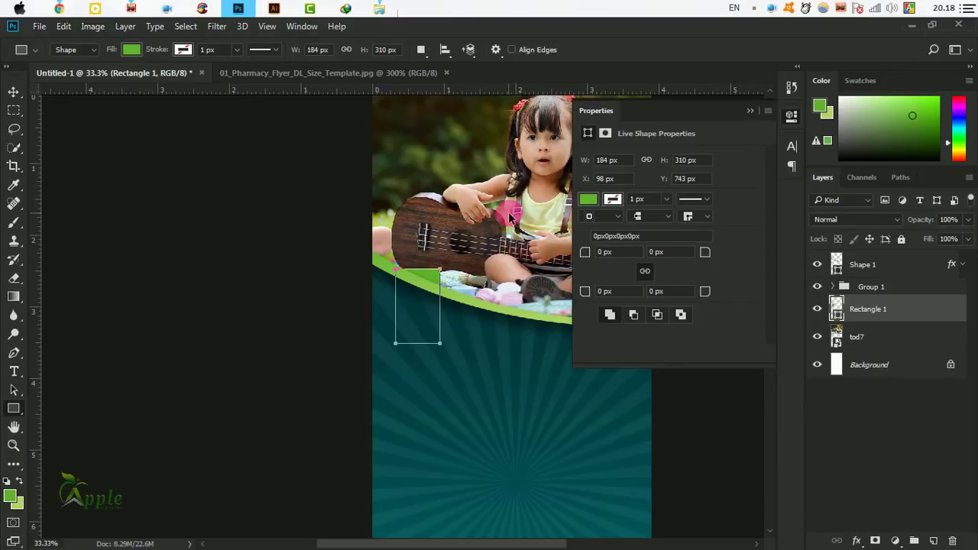
left_click(750, 113)
left_click_drag(873, 315, 860, 283)
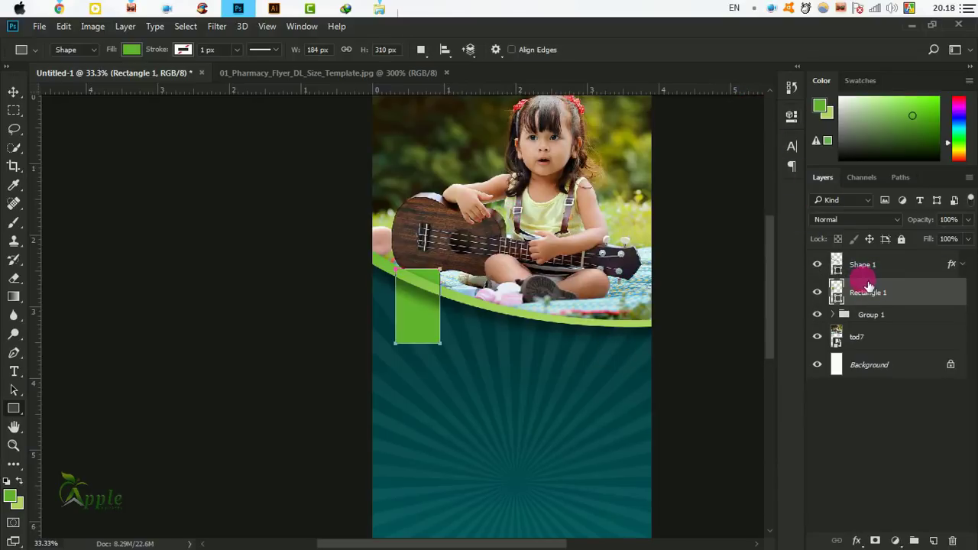
left_click(13, 92)
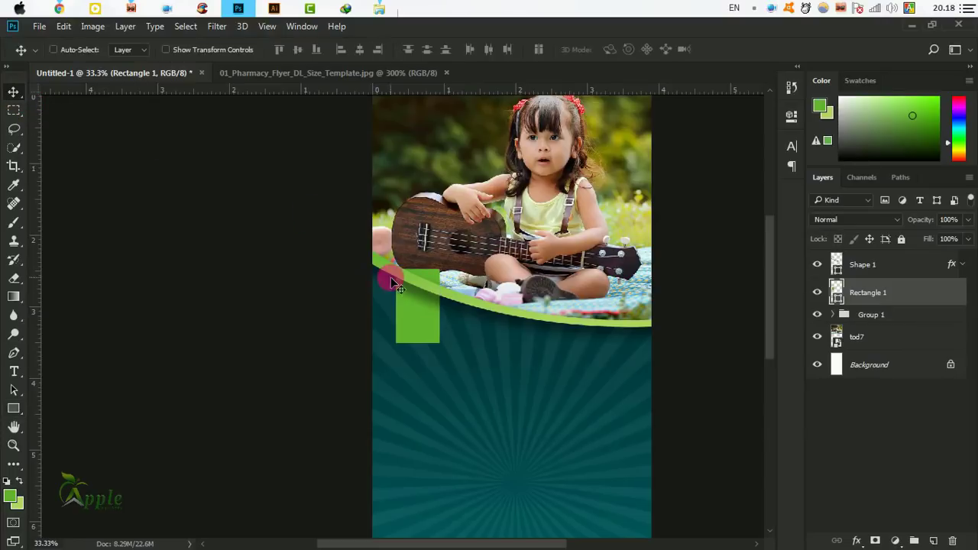
left_click_drag(397, 280, 433, 275)
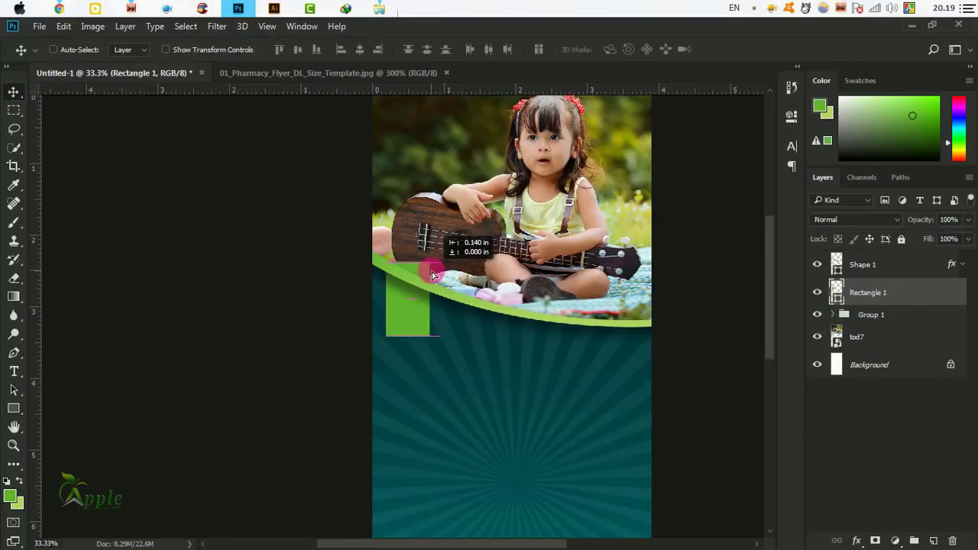
left_click(417, 321, "ctrl")
left_click_drag(465, 336, 368, 380)
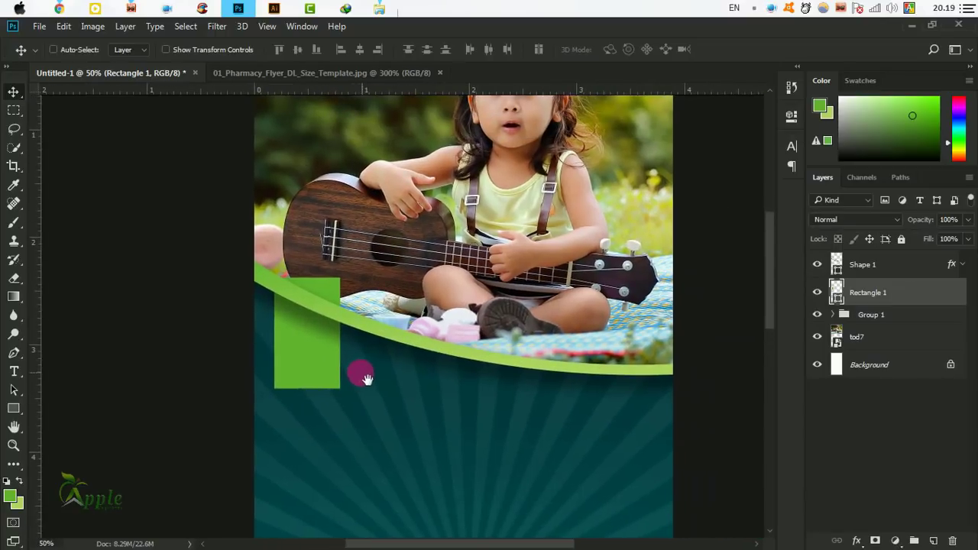
left_click(64, 26)
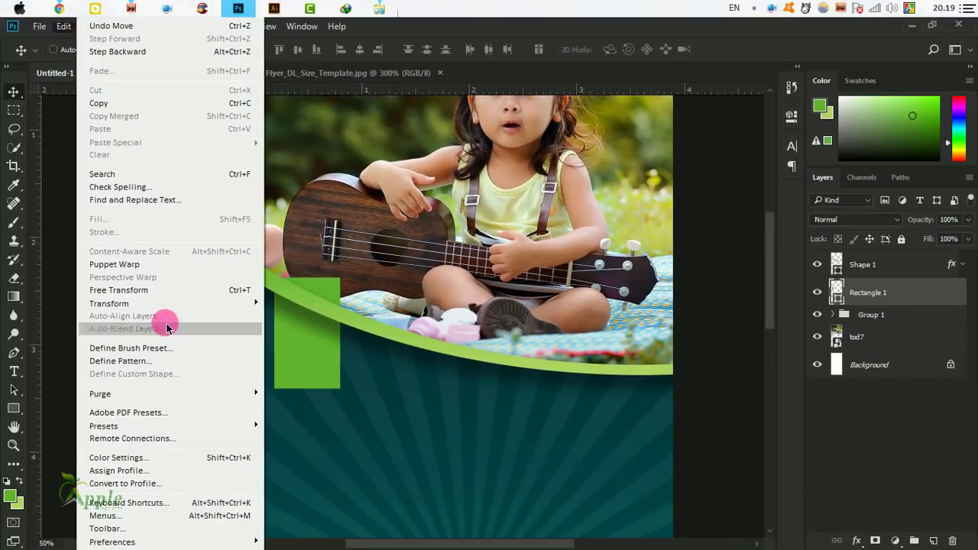
Try distorting the rectangle's lower-right corner with Free Transform, then cancel to restore it.
left_click(162, 298)
right_click(319, 343)
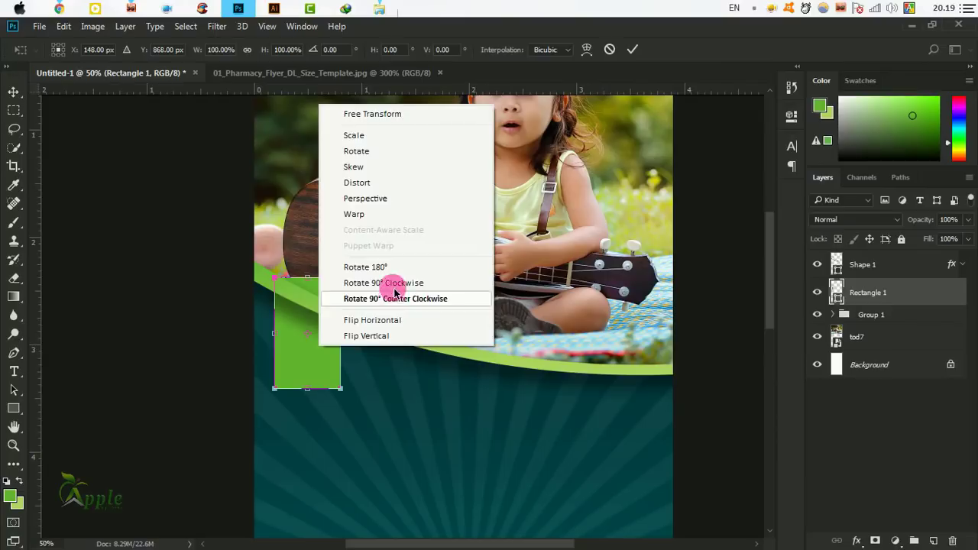
left_click(386, 191)
left_click_drag(340, 392, 334, 364)
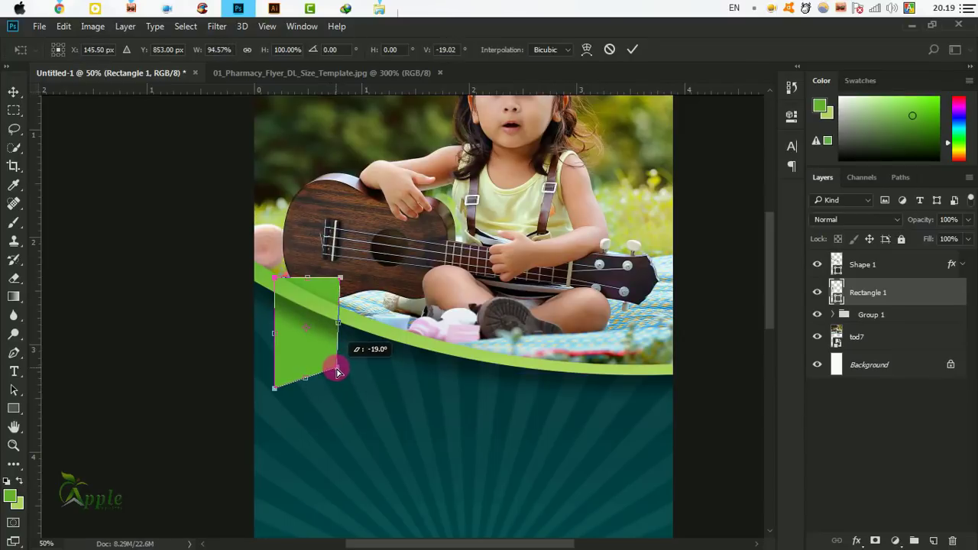
left_click(608, 49)
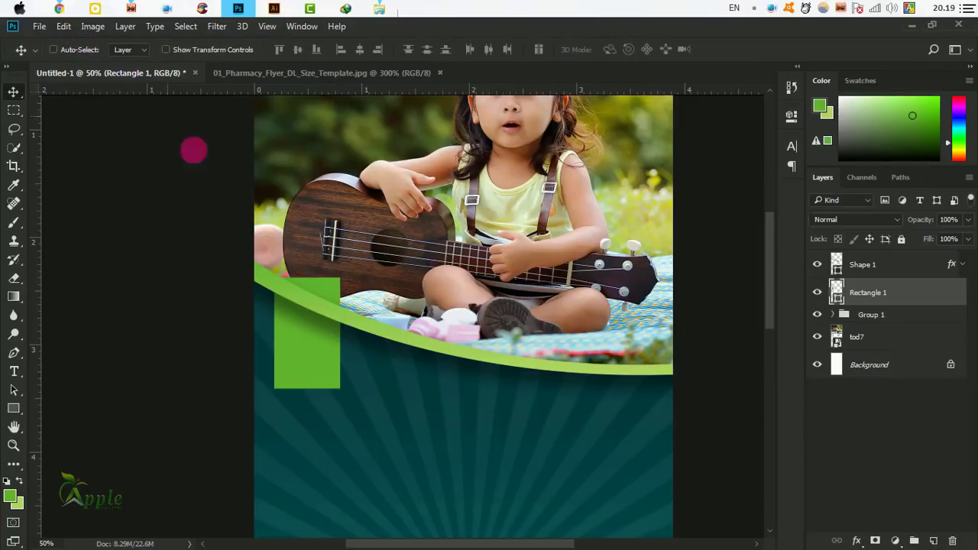
Narrow the rectangle to about 45% width, slant its bottom edge with Distort, commit, and duplicate the layer.
key("super+t")
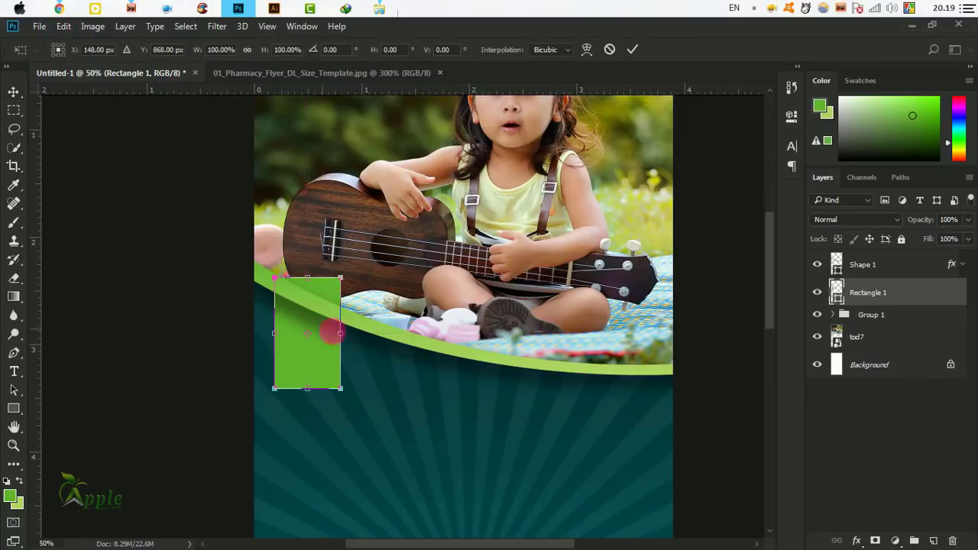
left_click_drag(348, 344, 317, 330)
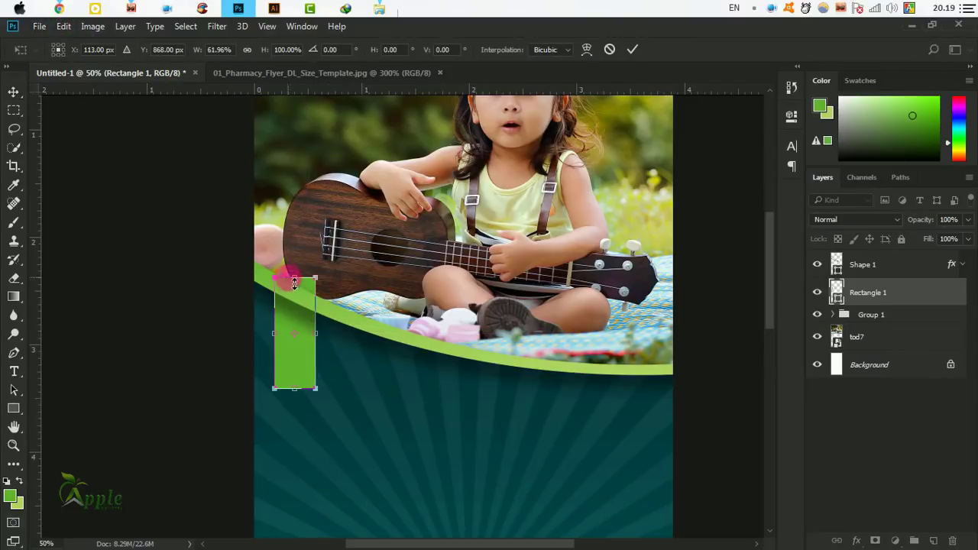
mouse_move(298, 281)
left_mouse_down()
mouse_move(301, 299)
mouse_move(300, 289)
left_mouse_up()
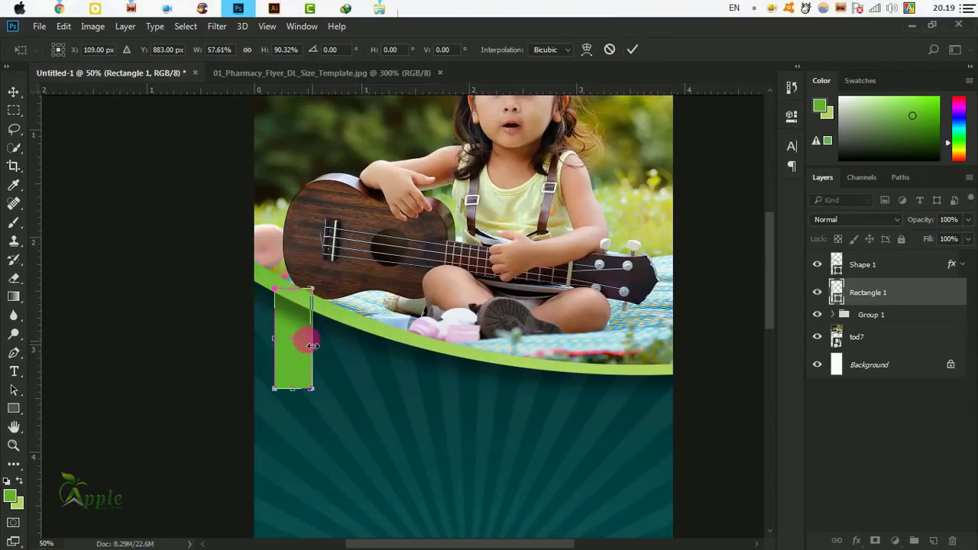
left_click_drag(313, 346, 306, 350)
right_click(288, 372)
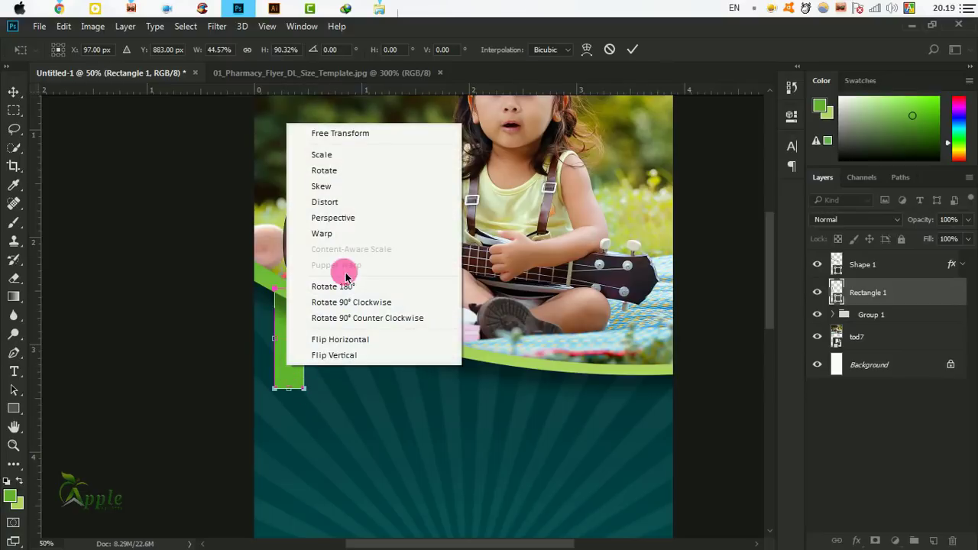
left_click(340, 203)
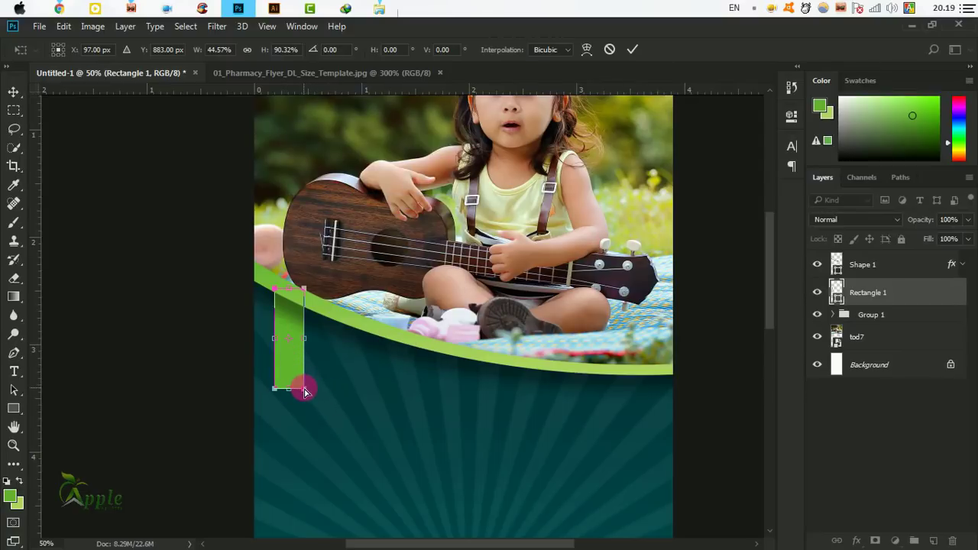
left_click_drag(305, 391, 305, 372)
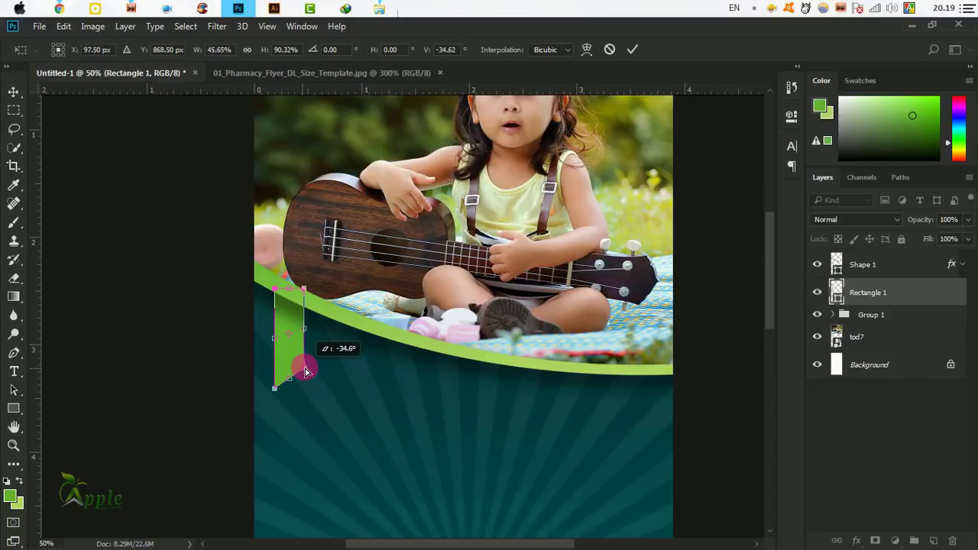
left_click(635, 52)
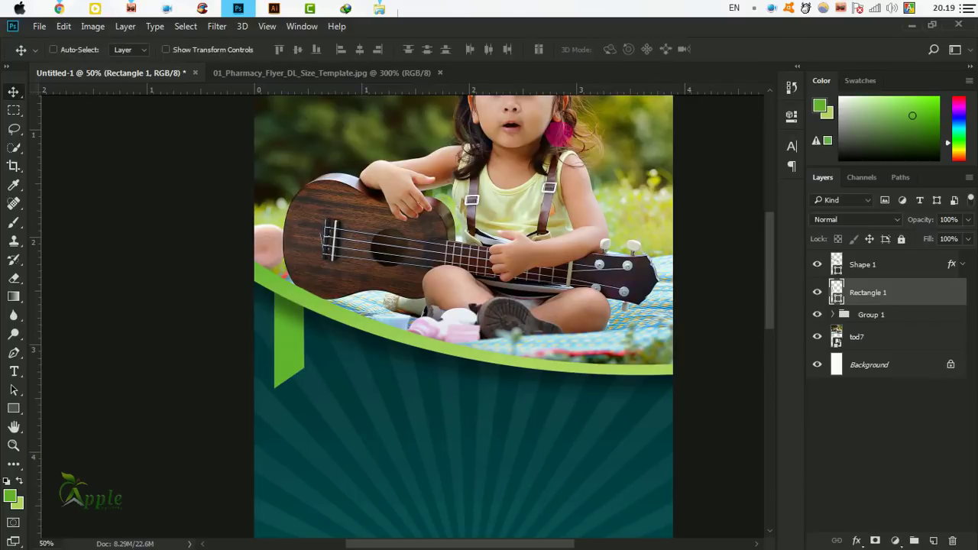
left_click(906, 294)
left_click_drag(922, 296, 932, 540)
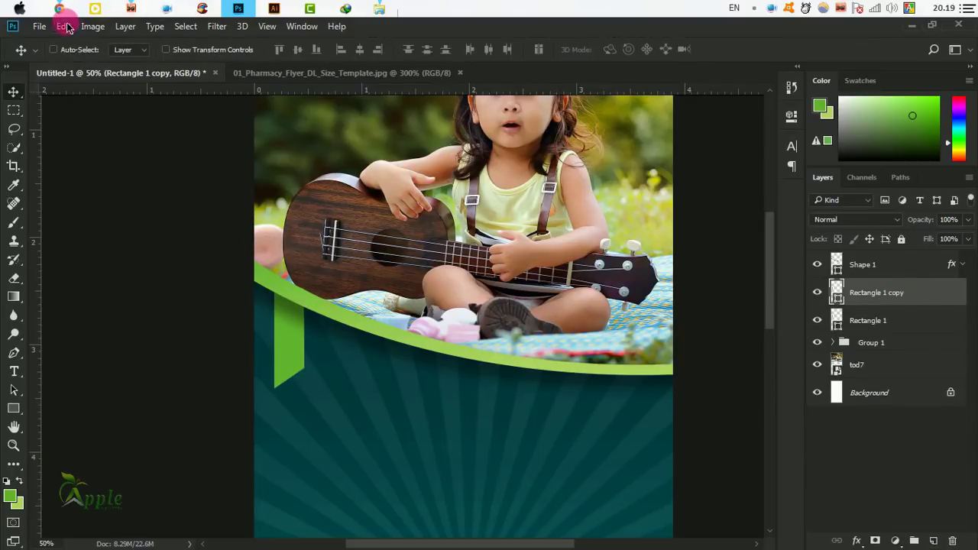
Flip Rectangle 1 copy horizontally and slide it right beside the original to form a notched tail.
left_click(67, 28)
left_click(138, 279)
right_click(295, 348)
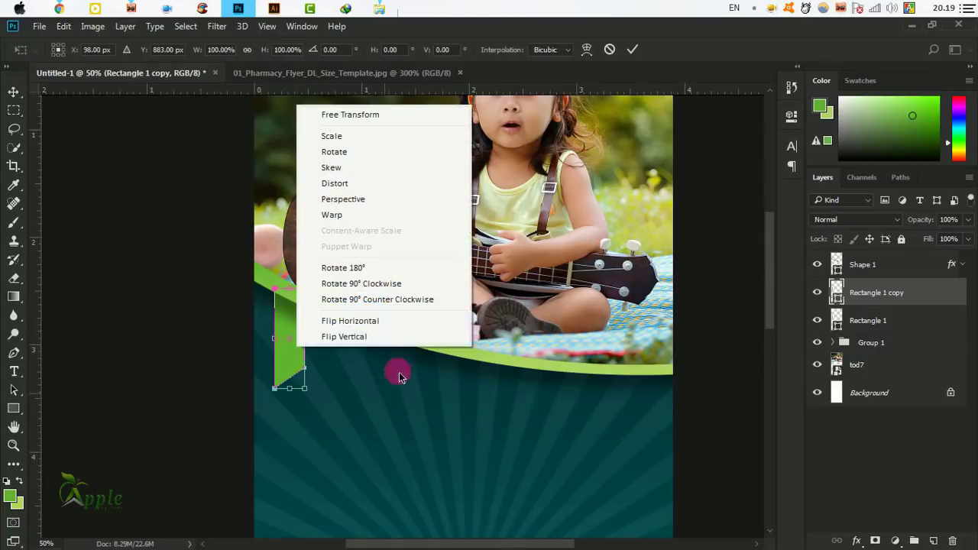
left_click(387, 322)
left_click_drag(293, 330, 313, 328)
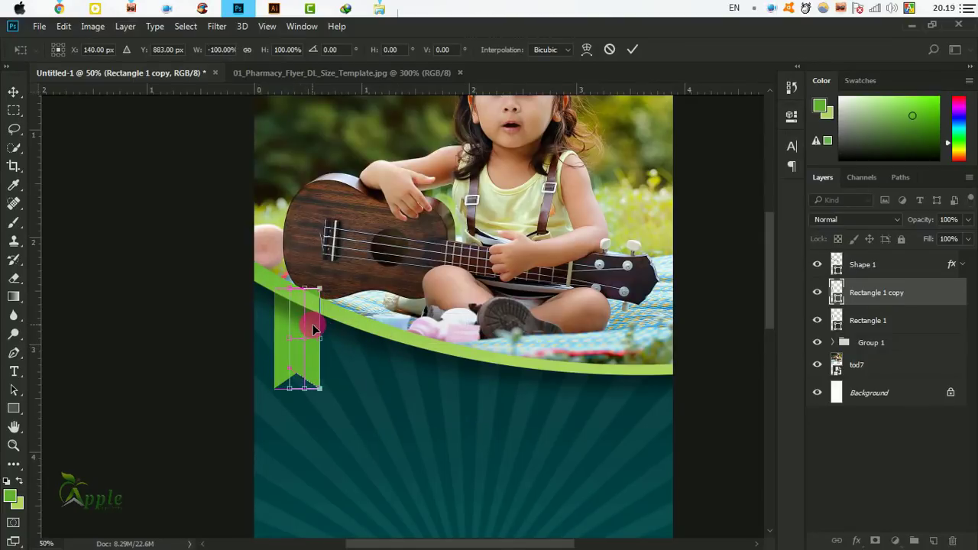
left_click(633, 49)
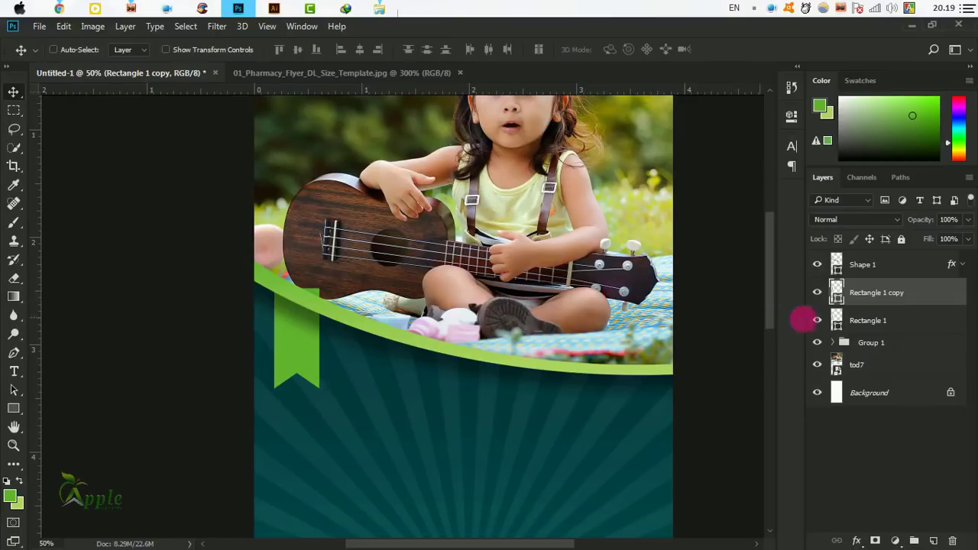
Select both rectangle layers and merge them into one shape.
left_click(848, 321, "ctrl")
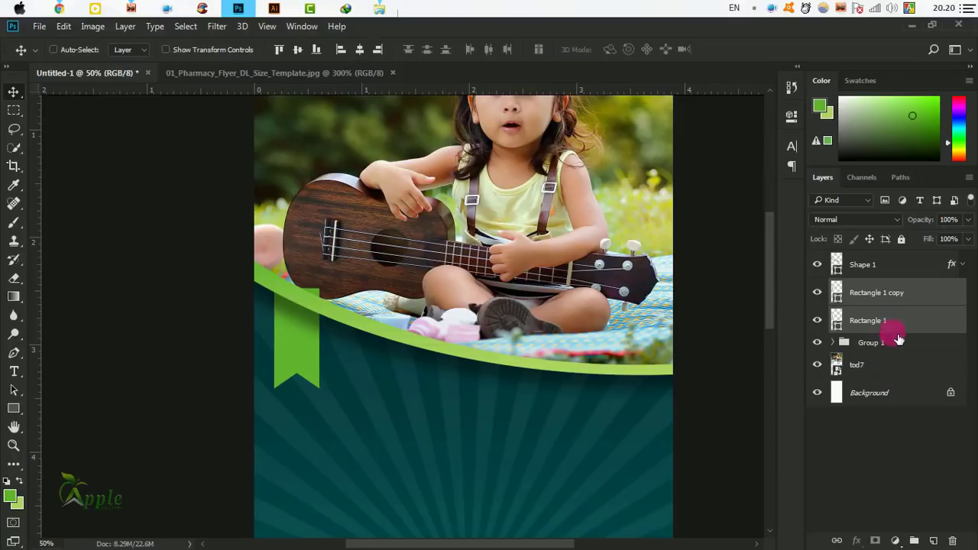
right_click(906, 290)
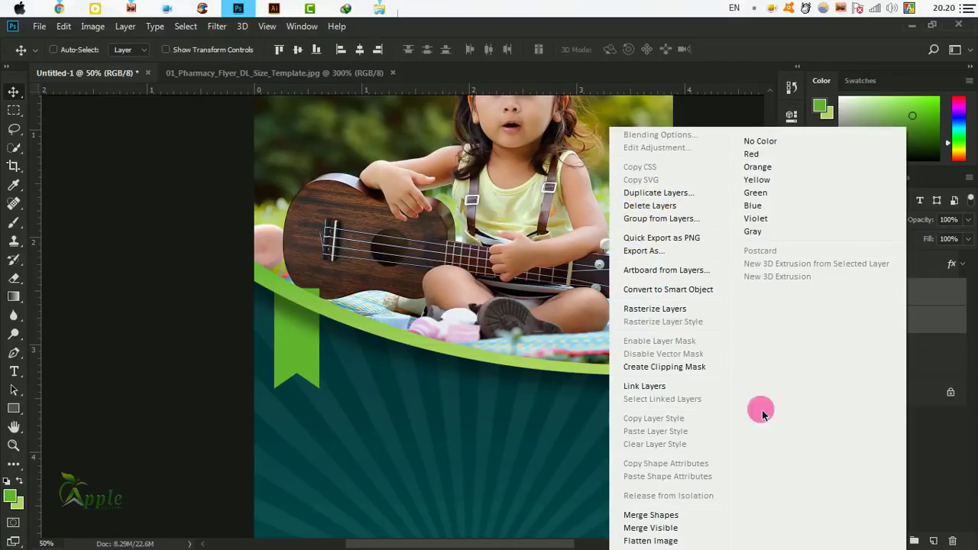
left_click(667, 515)
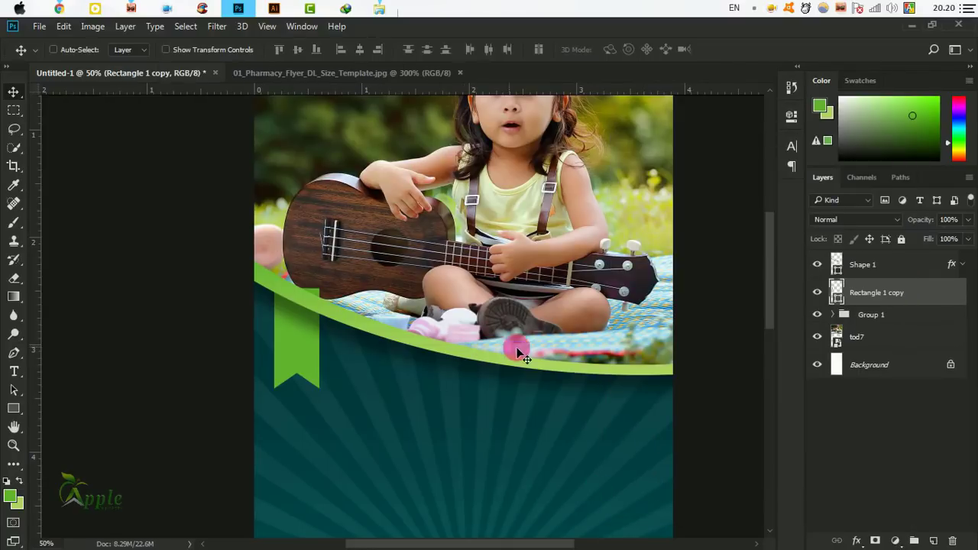
Convert the ribbon to a Smart Object, rasterize it, and erase its top along the green curve.
left_click(11, 283)
left_click(61, 277)
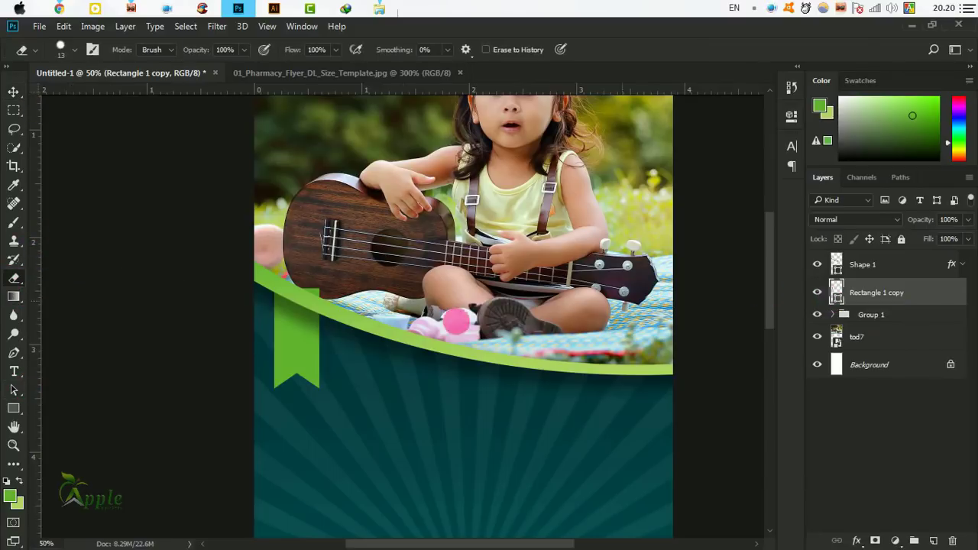
right_click(883, 292)
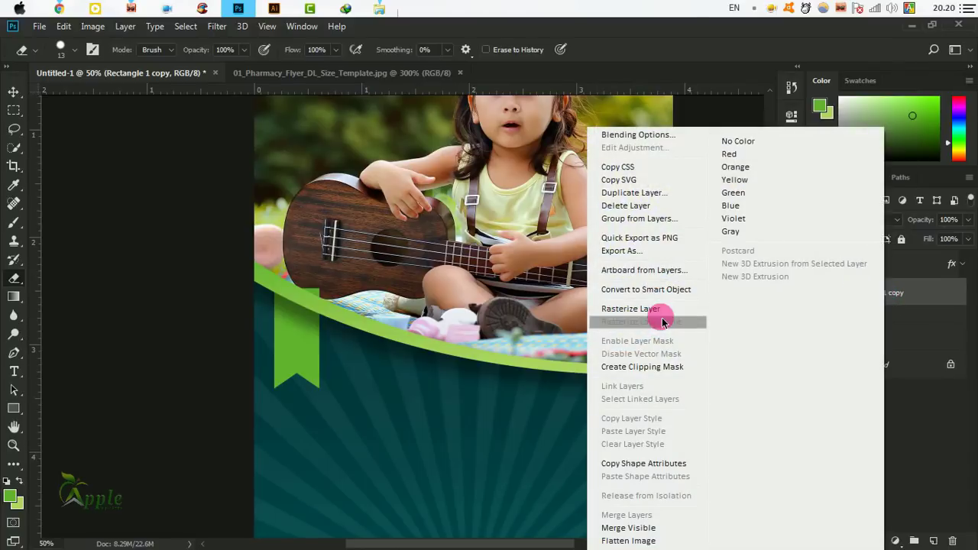
left_click(651, 288)
scroll(293, 290, "up", 1)
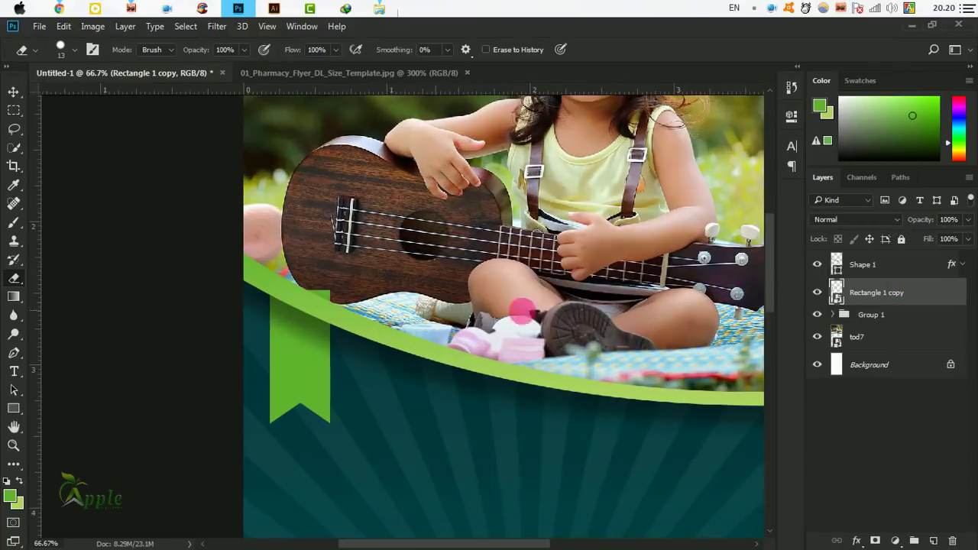
right_click(913, 291)
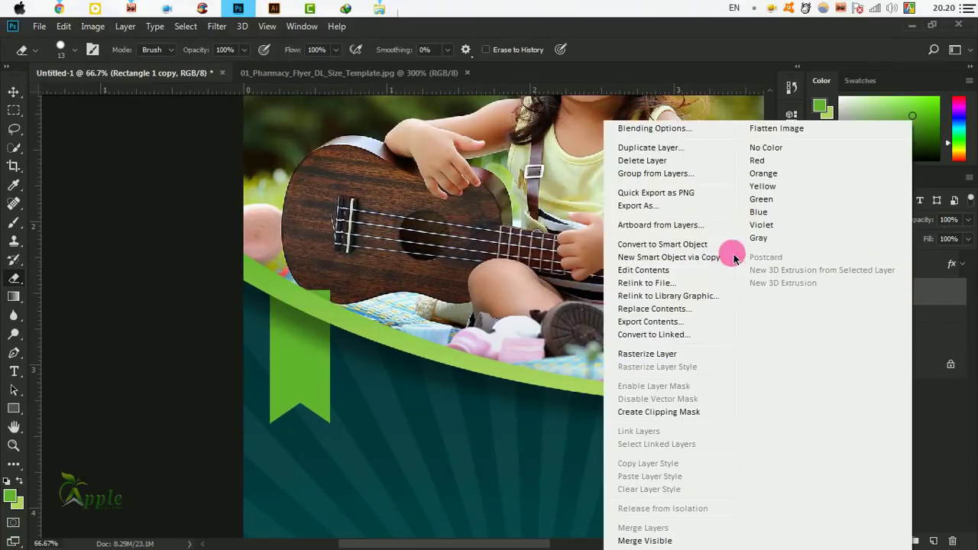
left_click(658, 354)
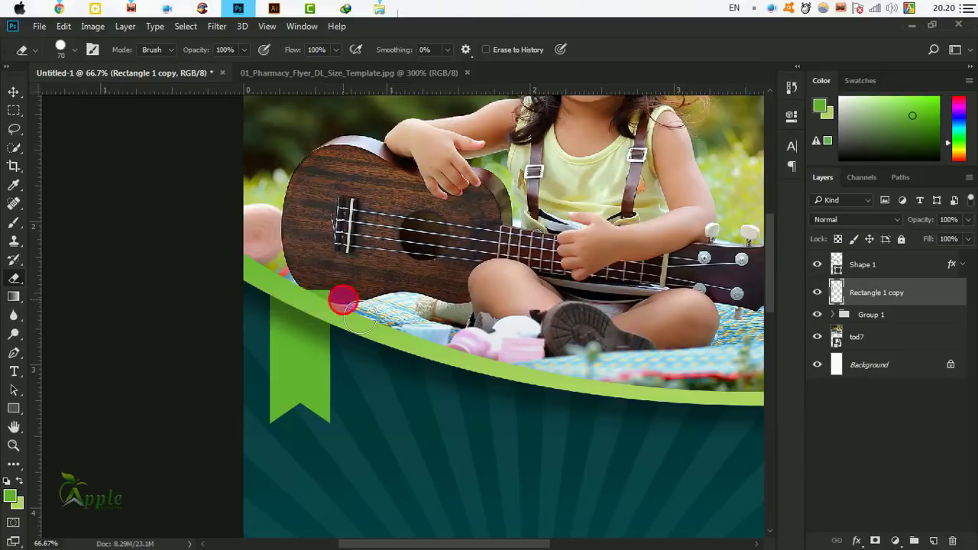
left_click_drag(343, 300, 248, 256)
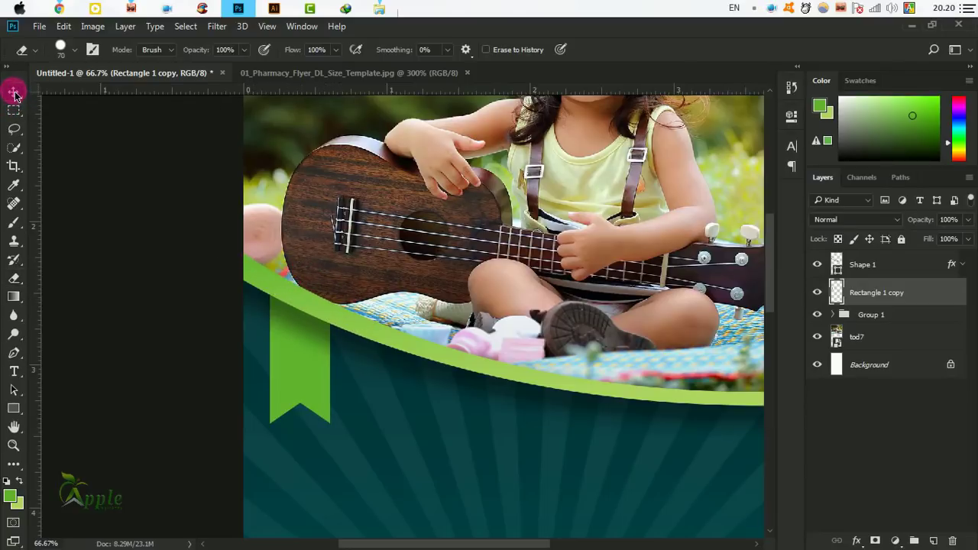
Move the Rectangle 1 copy ribbon up near the left side of the green curve.
left_click(14, 92)
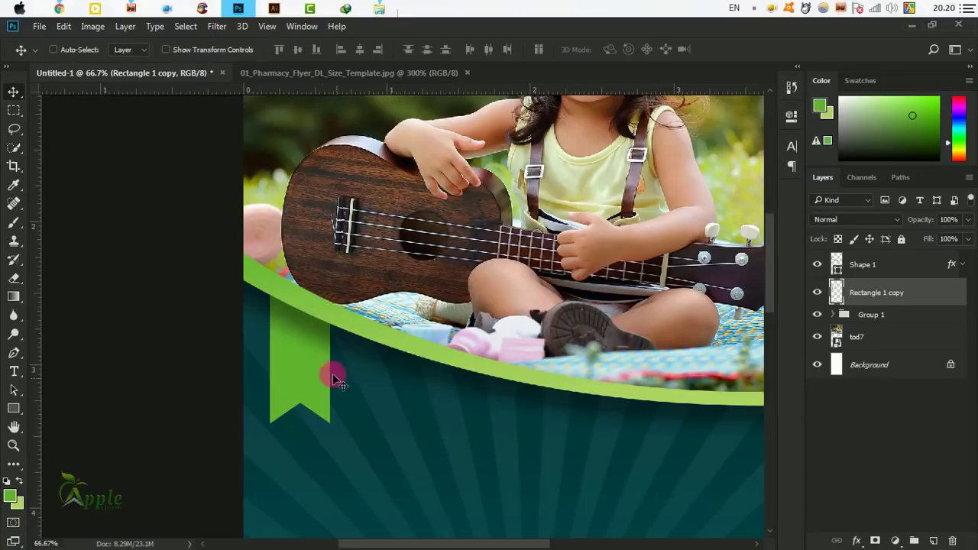
left_click_drag(457, 393, 344, 365)
key("ctrl+minus")
key("ctrl+minus")
key("ctrl+minus")
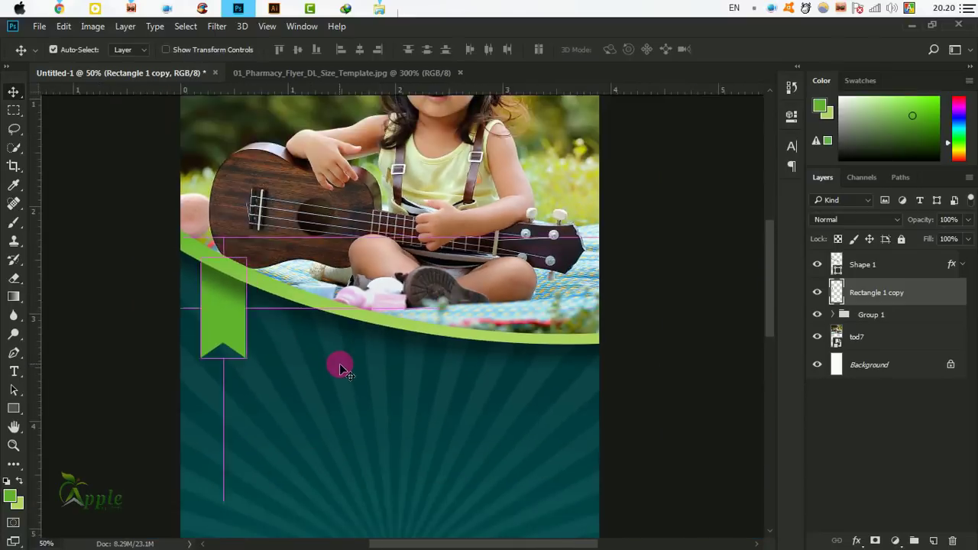
key("ctrl+minus")
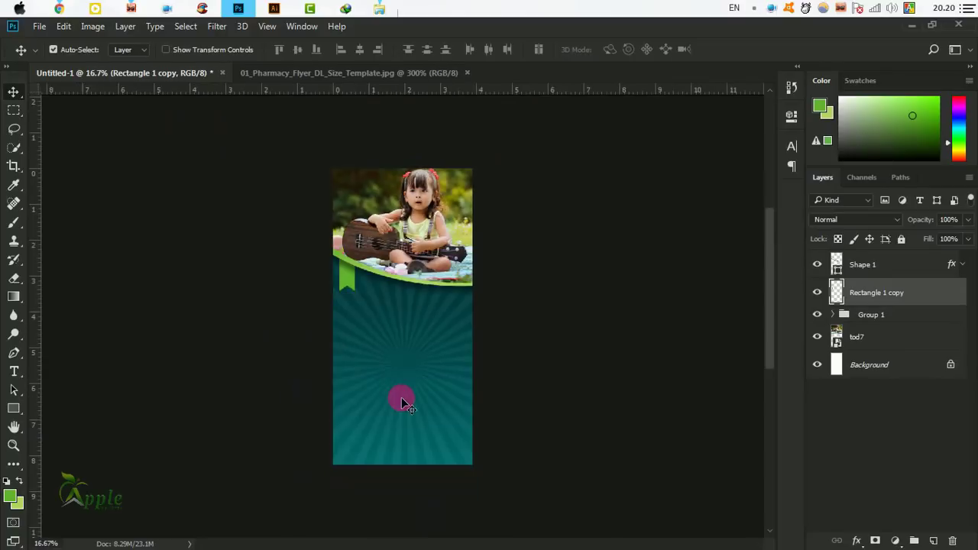
left_click_drag(424, 316, 375, 250)
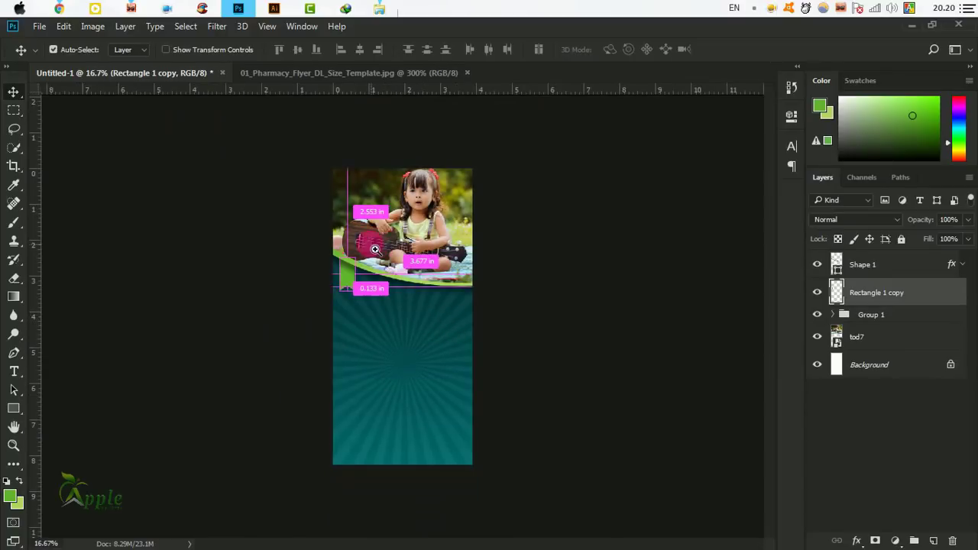
left_click(374, 248, "ctrl")
left_click(373, 251, "ctrl")
left_click(373, 256, "ctrl")
left_click_drag(416, 317, 349, 299)
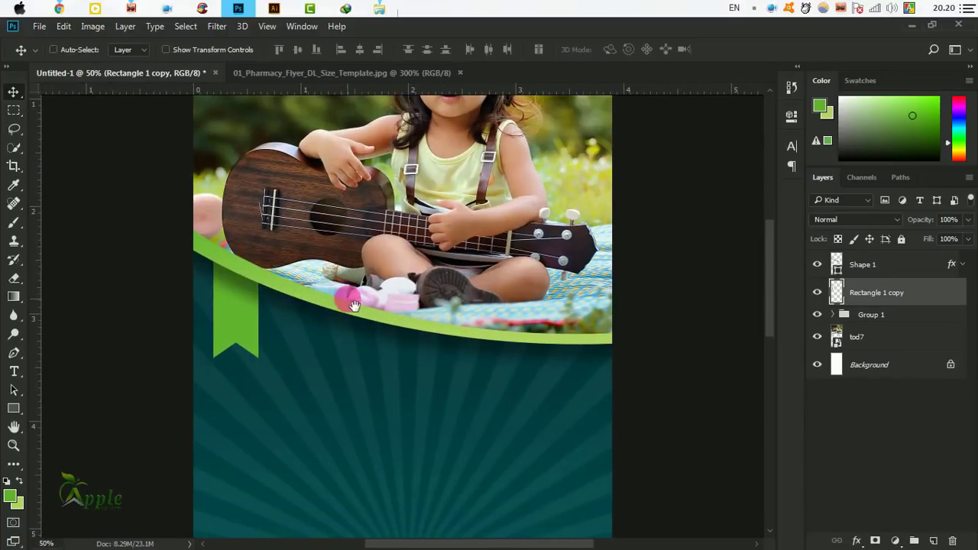
left_click_drag(227, 295, 252, 321)
Free Transform the ribbon to widen it slightly and tuck it up-left under the curve.
left_click(64, 26)
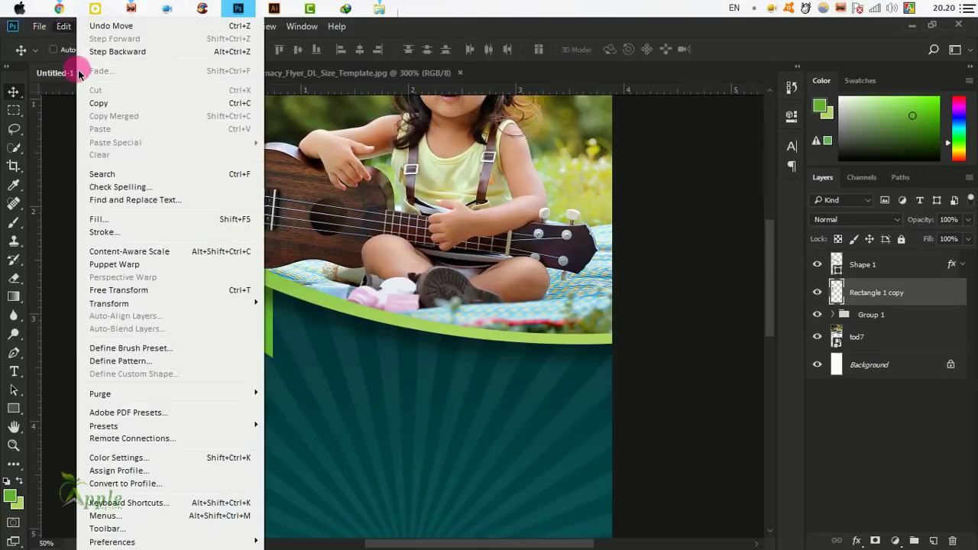
left_click(161, 291)
left_click_drag(274, 307, 281, 319)
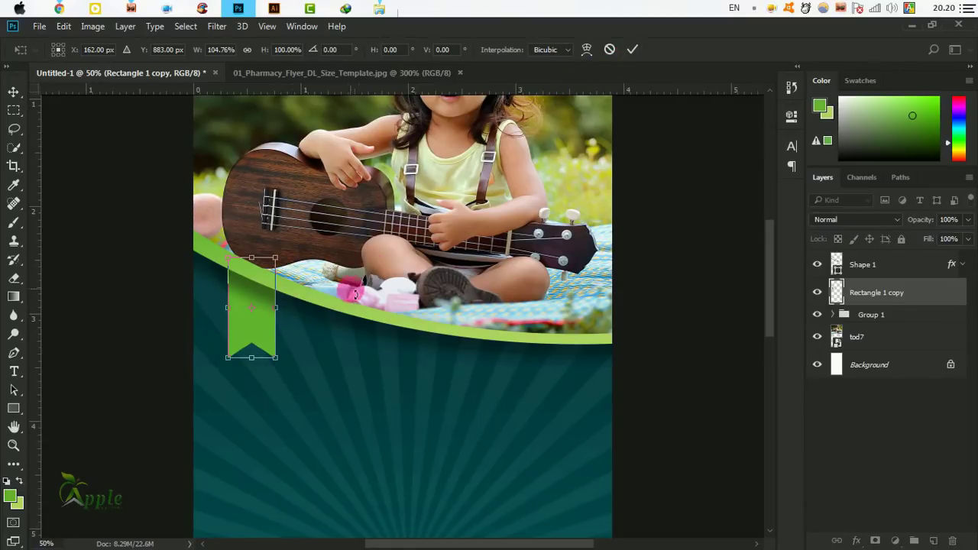
mouse_move(260, 293)
left_mouse_down()
mouse_move(252, 281)
mouse_move(273, 289)
mouse_move(263, 294)
mouse_move(268, 304)
left_mouse_up()
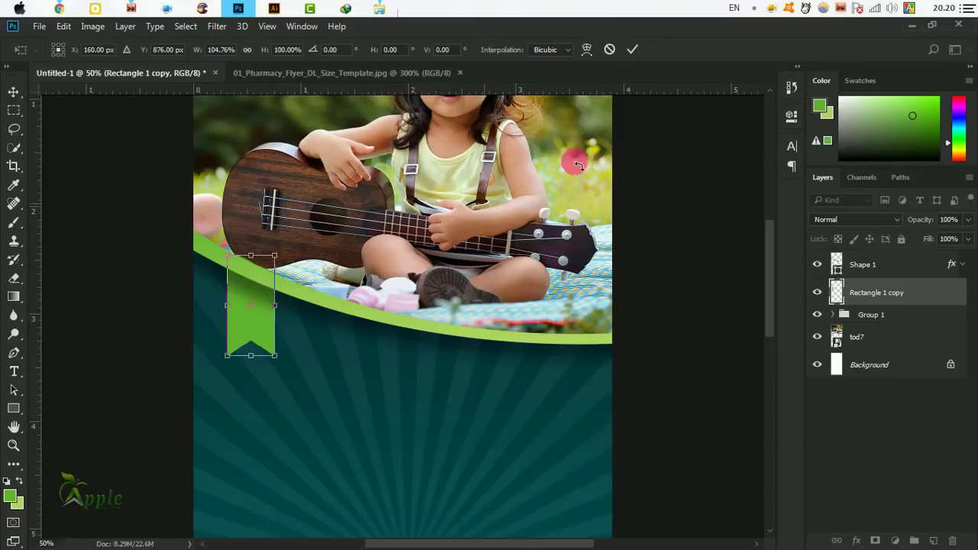
left_click(633, 49)
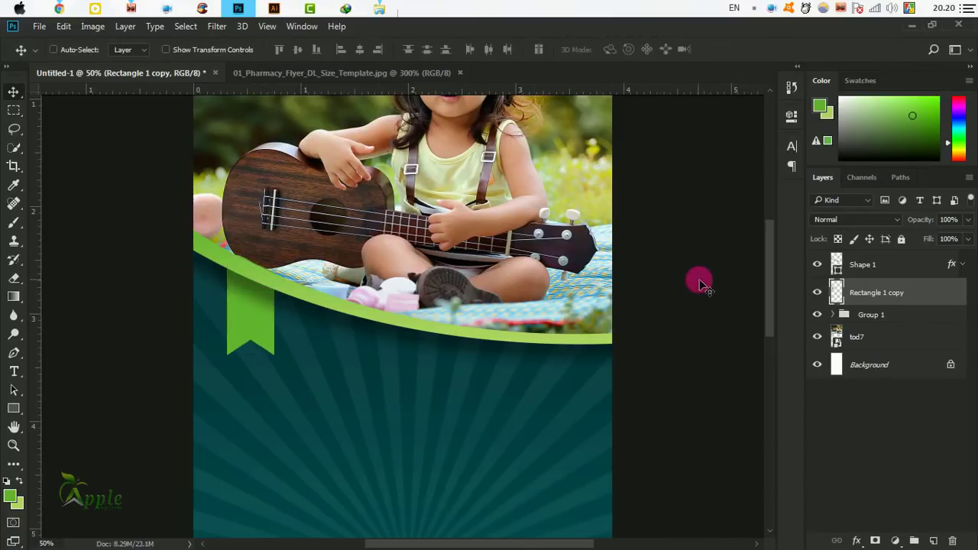
Shift the layer with the Move tool and select the Shape 1 curve layer.
left_click(16, 277)
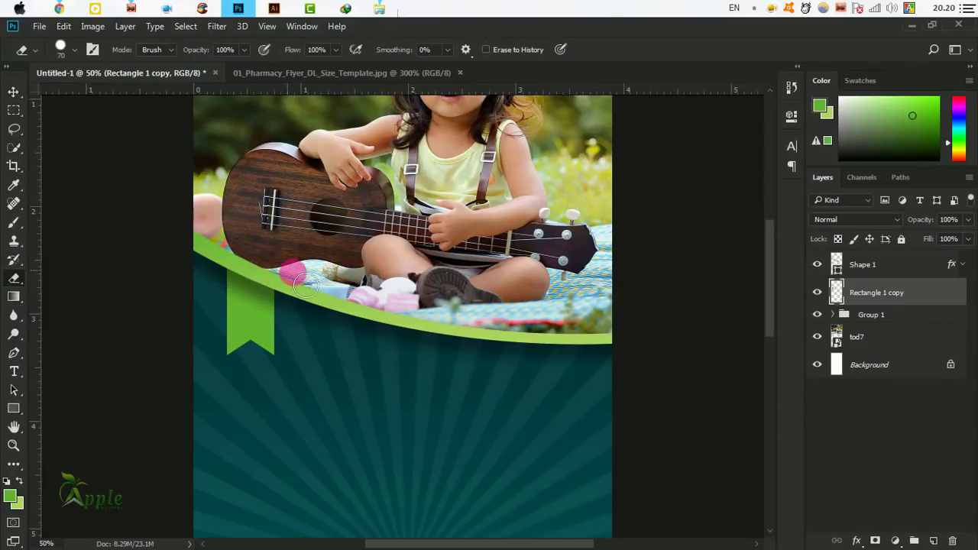
left_click(14, 92)
left_click_drag(400, 320, 477, 286)
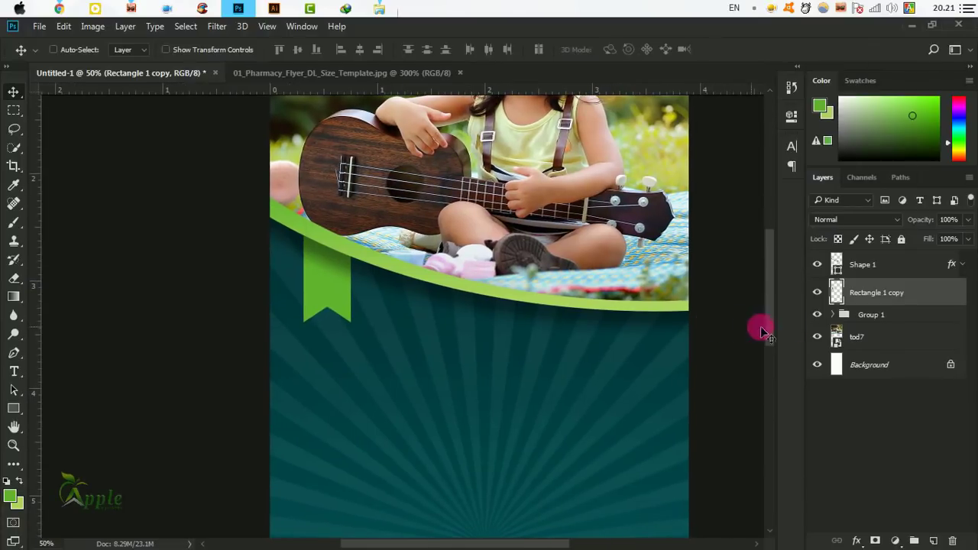
left_click(898, 272)
Raise the opacity of Shape 1's Drop Shadow in Layer Style and apply it.
left_click(962, 265)
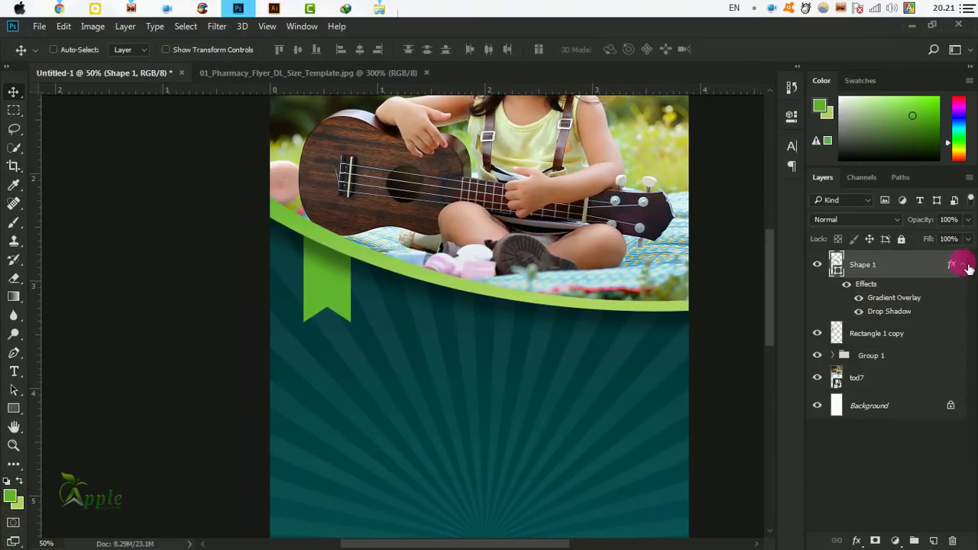
left_click(845, 283)
left_click(845, 283)
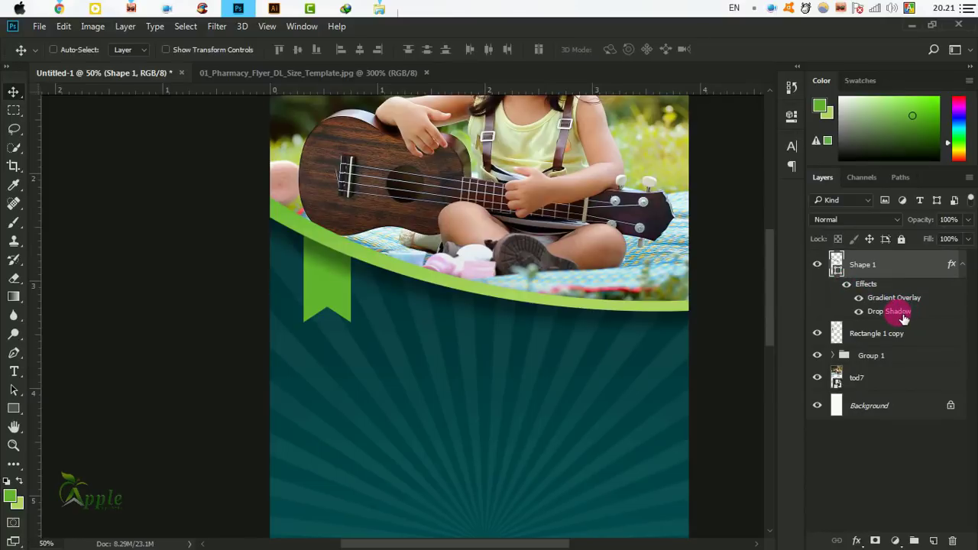
double_click(897, 312)
left_click_drag(540, 77, 894, 144)
left_click_drag(859, 204, 881, 210)
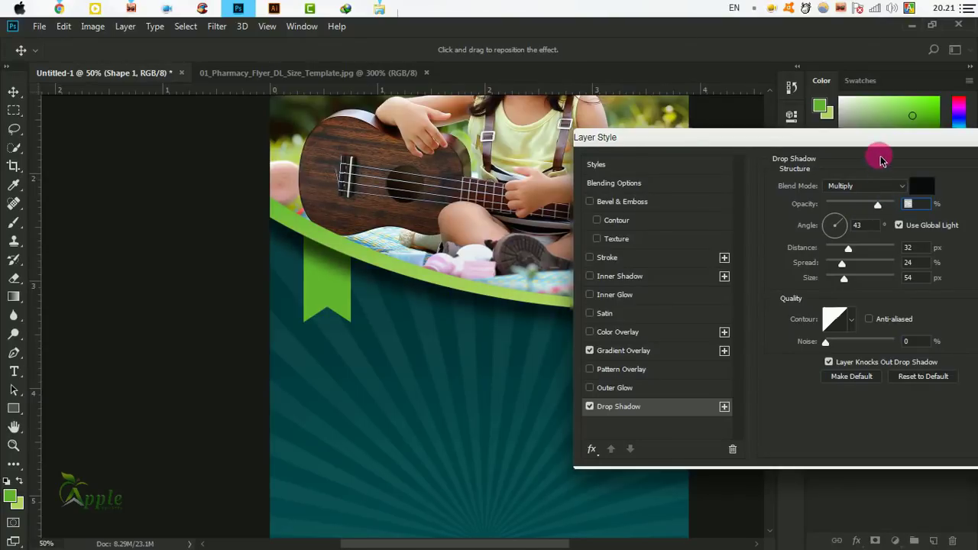
left_click_drag(872, 145, 538, 177)
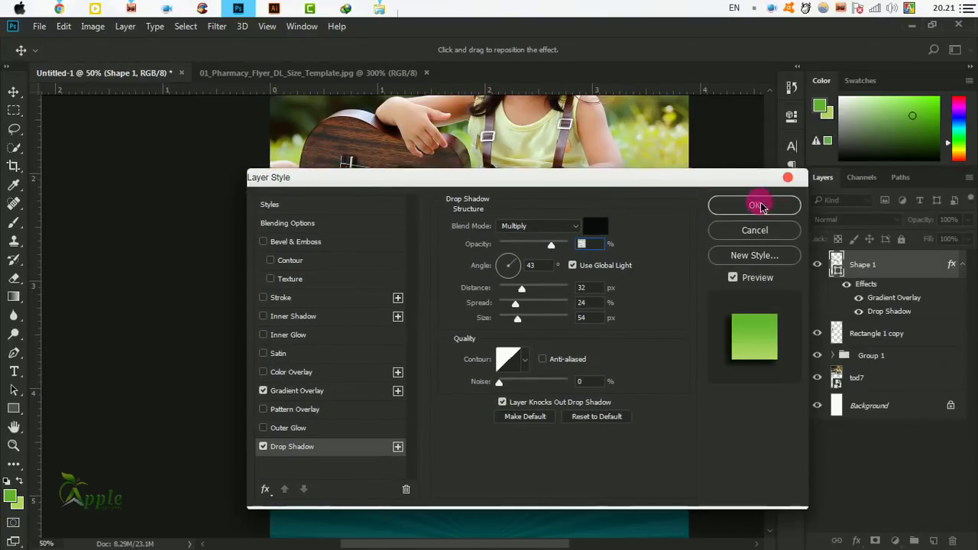
left_click(757, 204)
left_click_drag(538, 336, 453, 340)
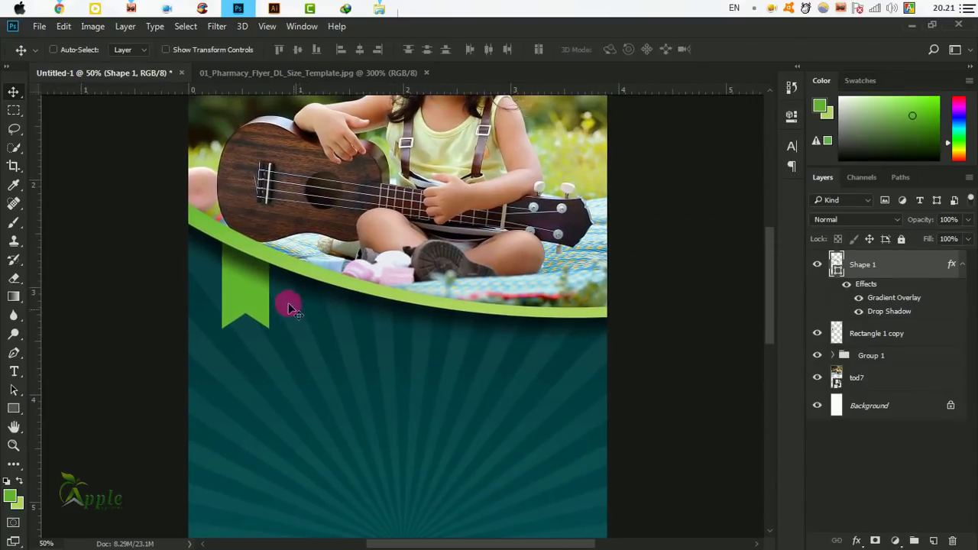
left_click_drag(249, 283, 248, 283)
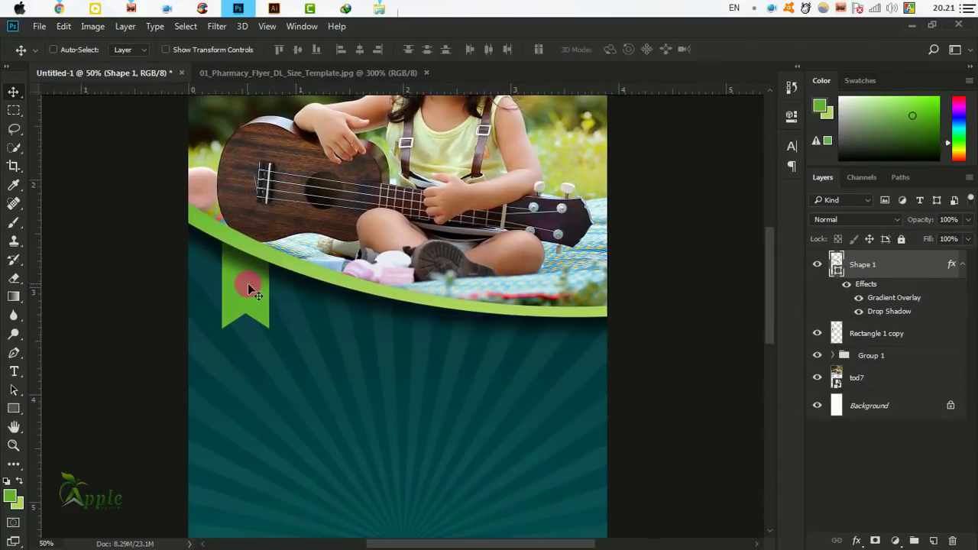
key("ctrl+z")
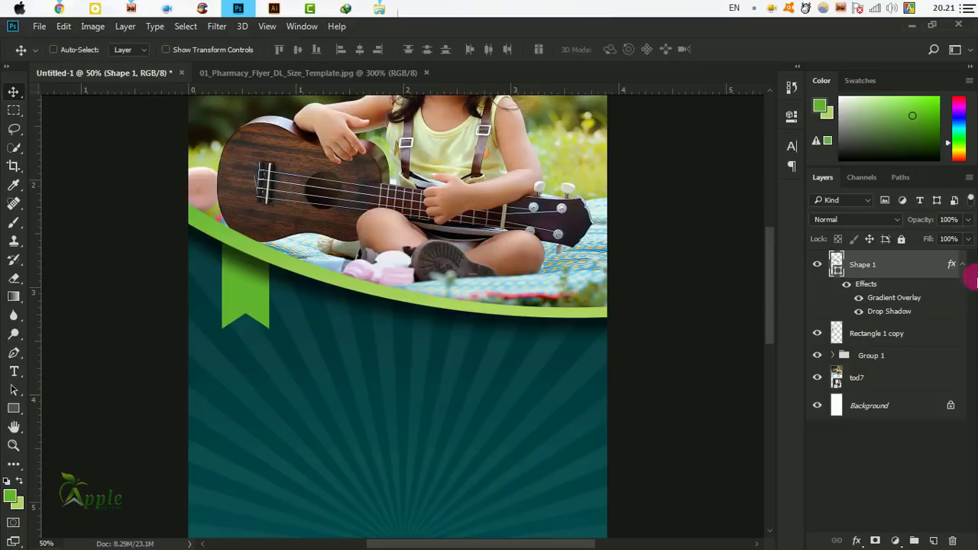
left_click(965, 266)
Add a white 22.5 pt '5%' text layer and center it on the ribbon.
left_click(886, 294)
scroll(365, 341, "down", 2)
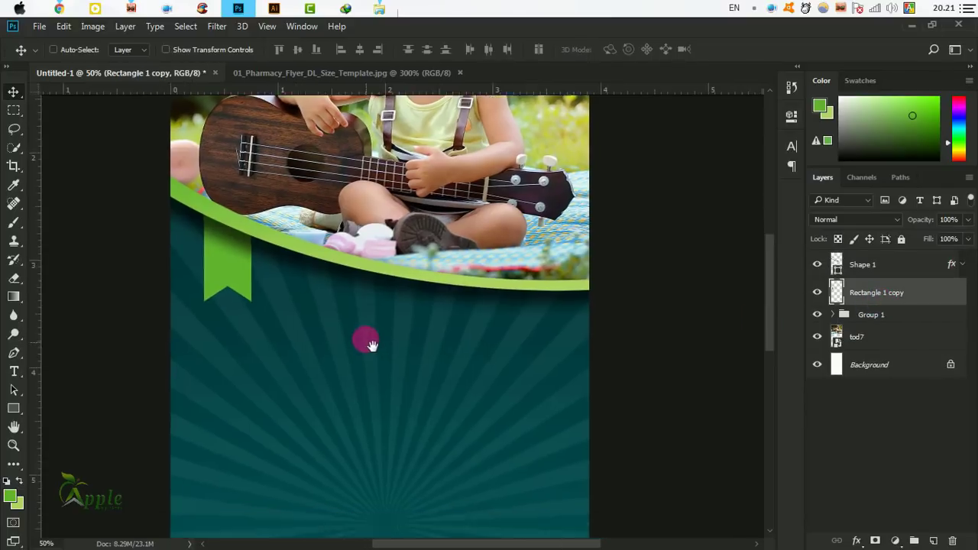
left_click(14, 384)
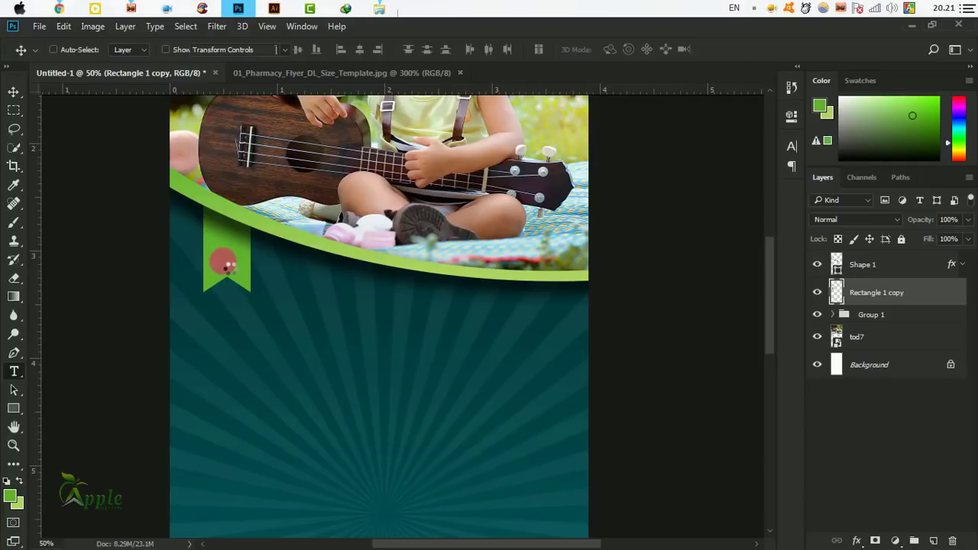
left_click(221, 262)
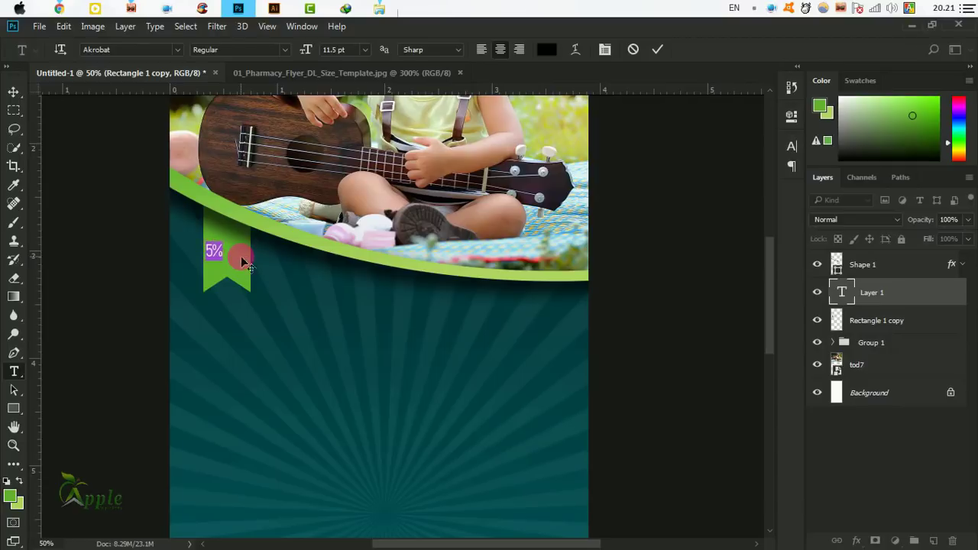
left_click(551, 50)
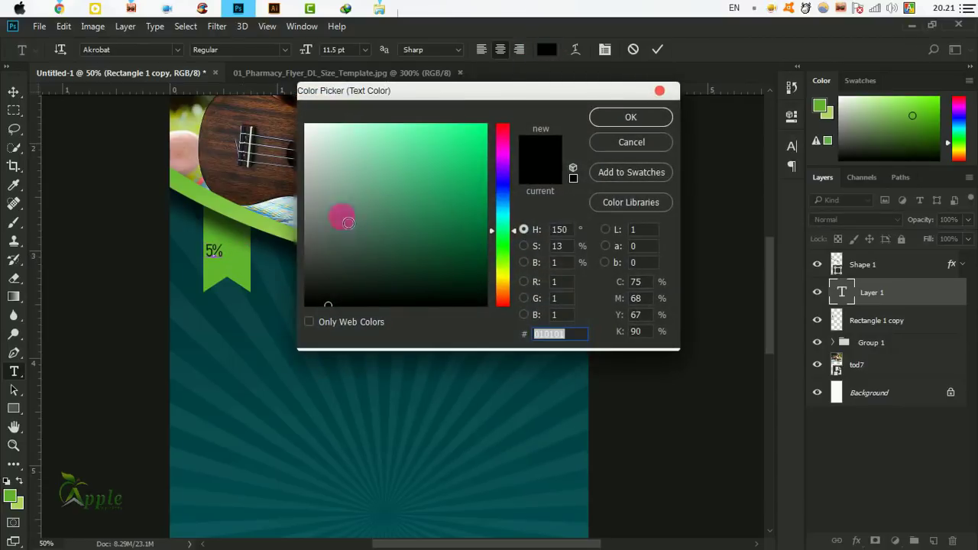
left_click_drag(348, 222, 307, 127)
left_click(626, 116)
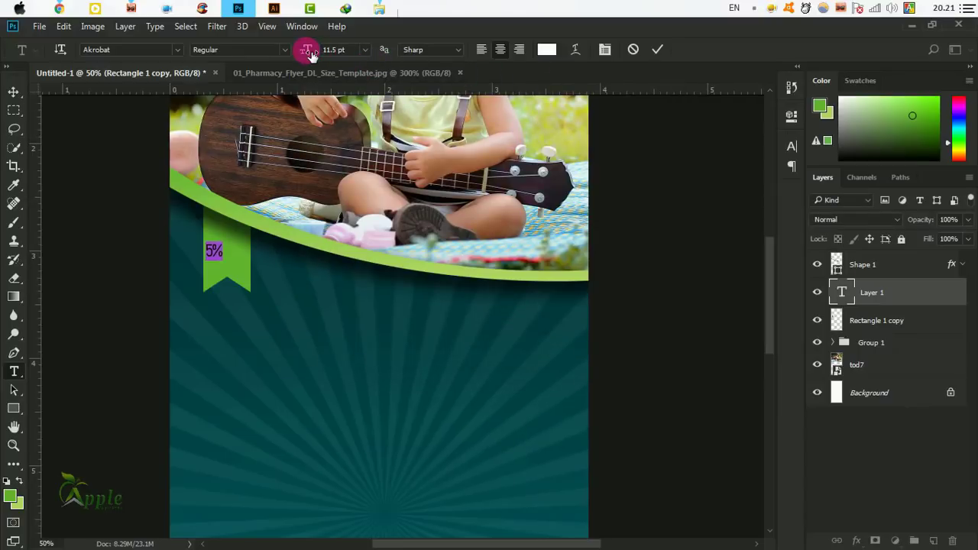
left_click_drag(313, 53, 335, 52)
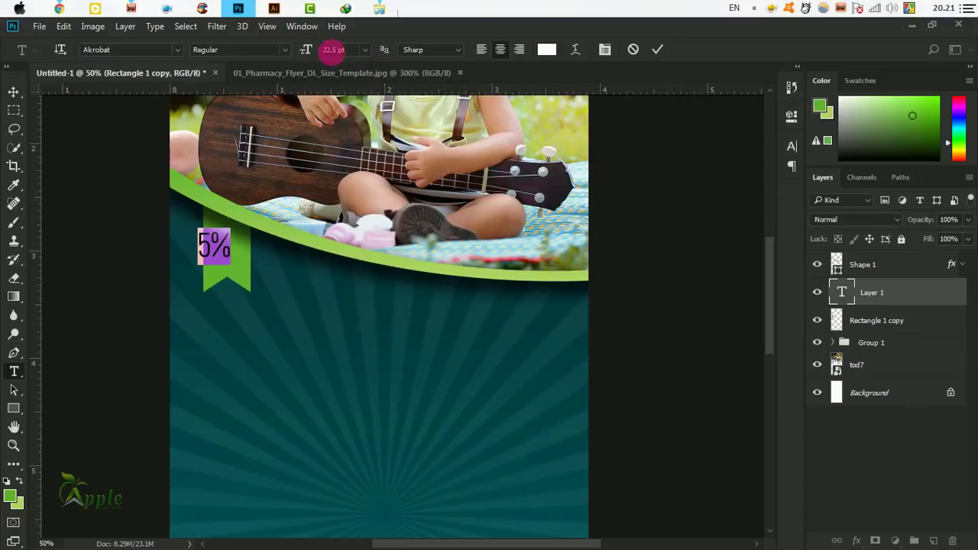
left_click(657, 49)
left_click(13, 91)
left_click_drag(224, 247, 237, 248)
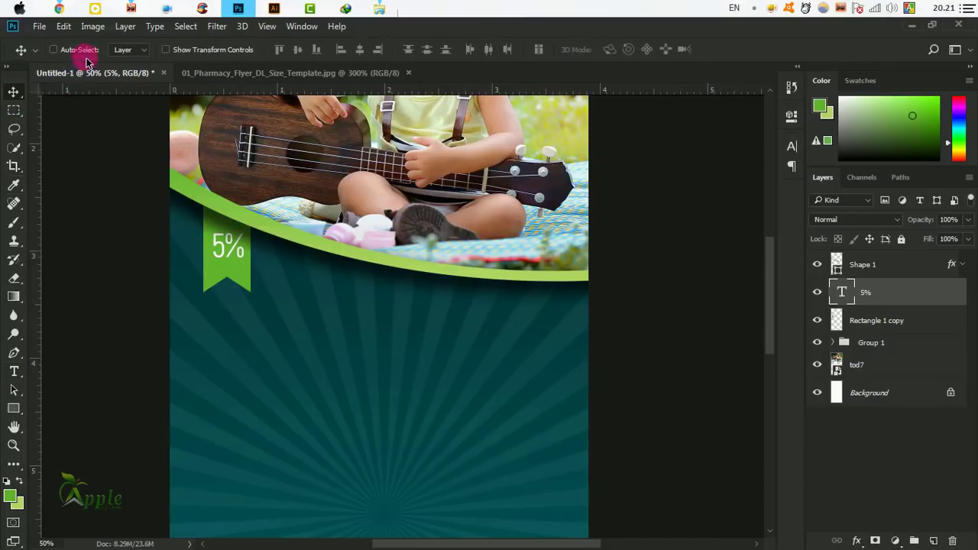
Scale the 5% text down to about 74% with Free Transform.
left_click(64, 25)
left_click(155, 291)
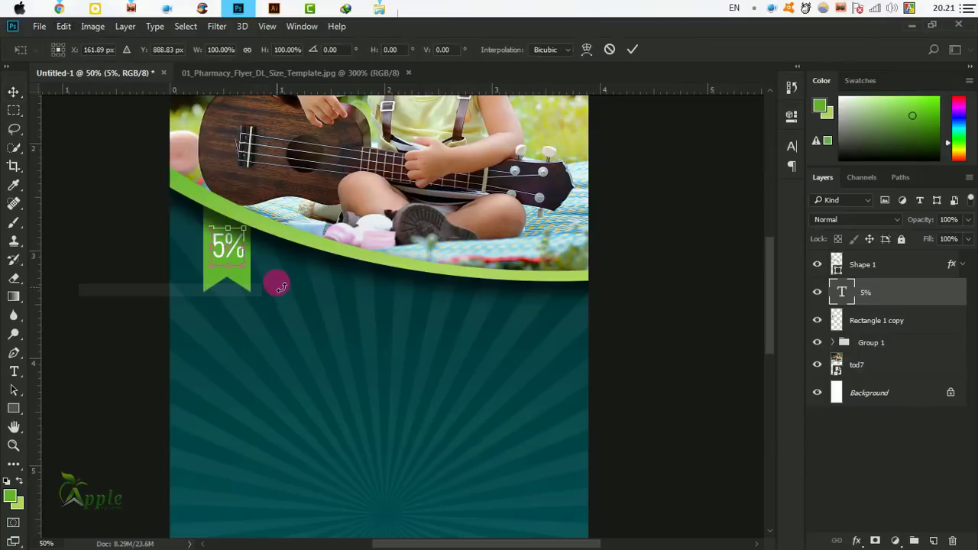
left_click_drag(252, 266, 243, 259)
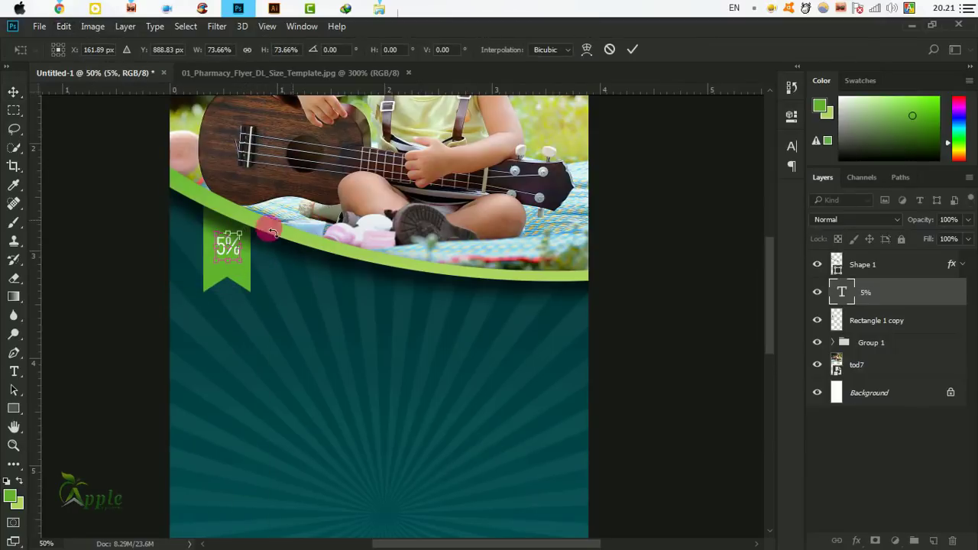
key("ctrl+plus")
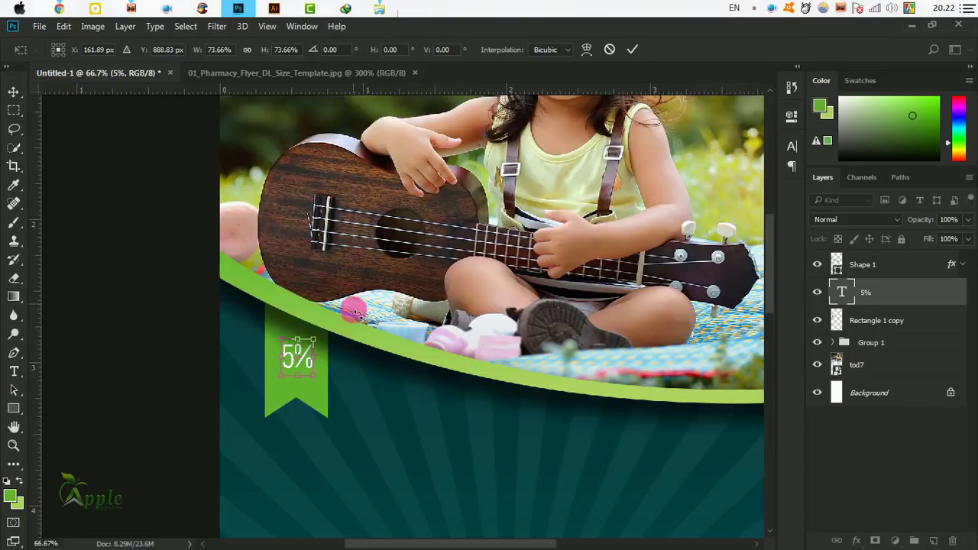
left_click(632, 49)
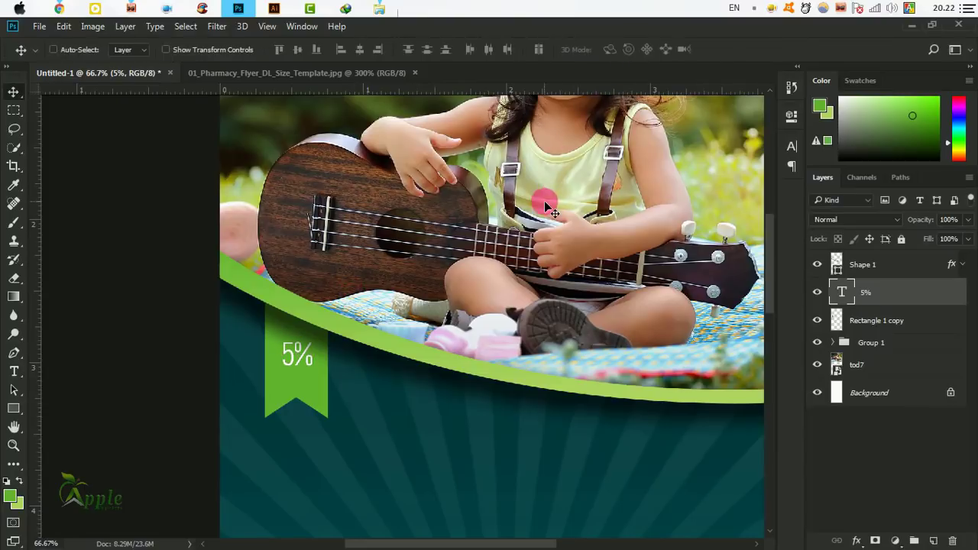
Change the 5% text's font style to Akrobat Bold.
left_click(791, 145)
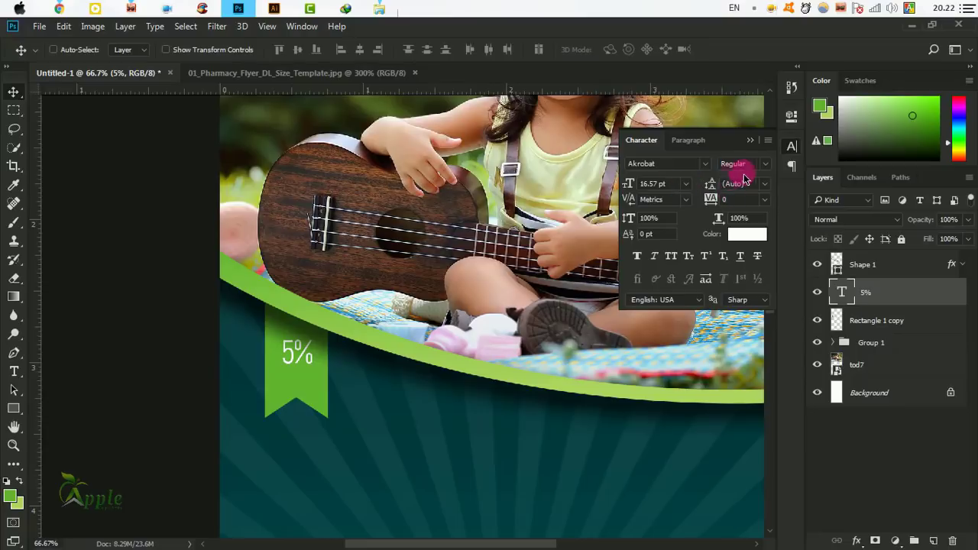
left_click(767, 164)
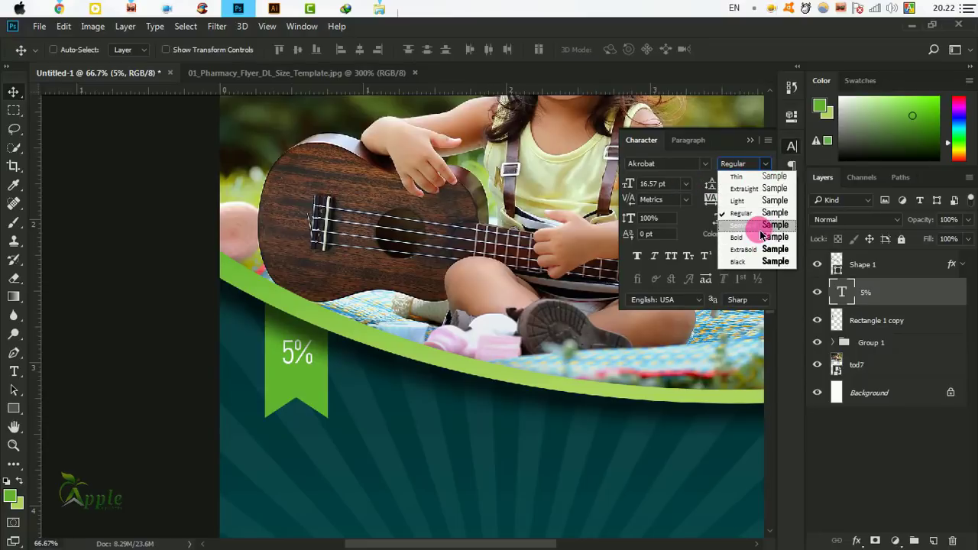
left_click(755, 221)
left_click(765, 164)
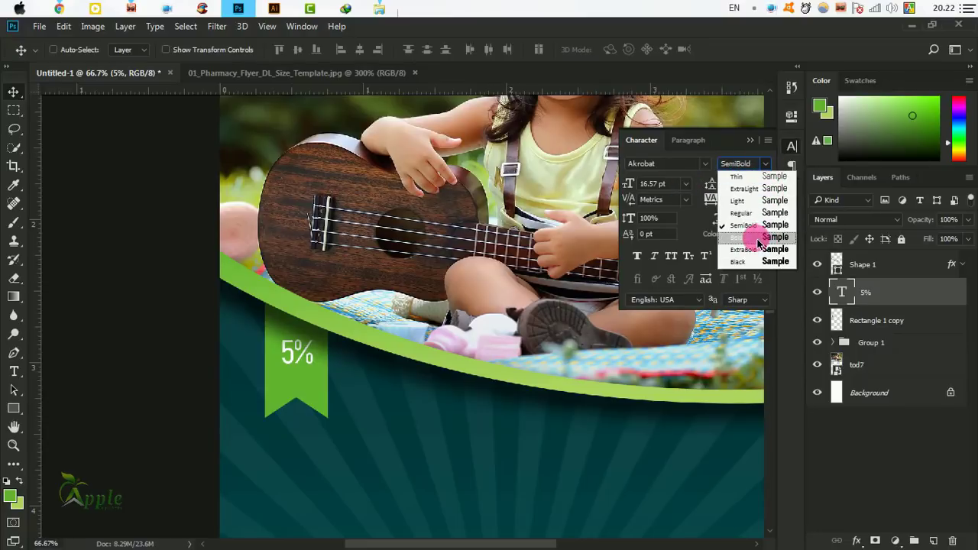
left_click(753, 239)
left_click(749, 140)
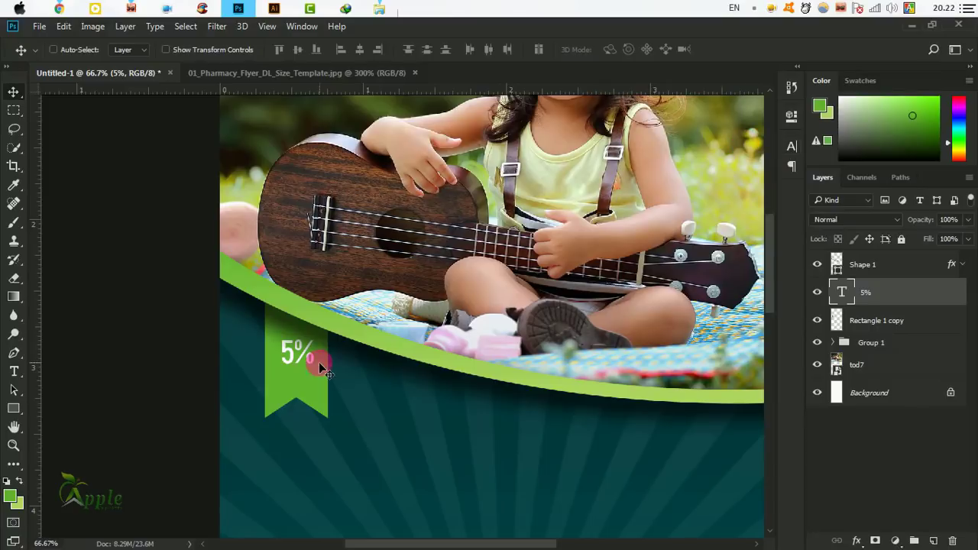
Nudge the 5% text slightly upward on the ribbon.
left_click_drag(419, 411, 428, 346)
key("Up")
key("Up")
key("Up")
key("Up")
key("Up")
key("Up")
key("Up")
key("Up")
key("Up")
key("Up")
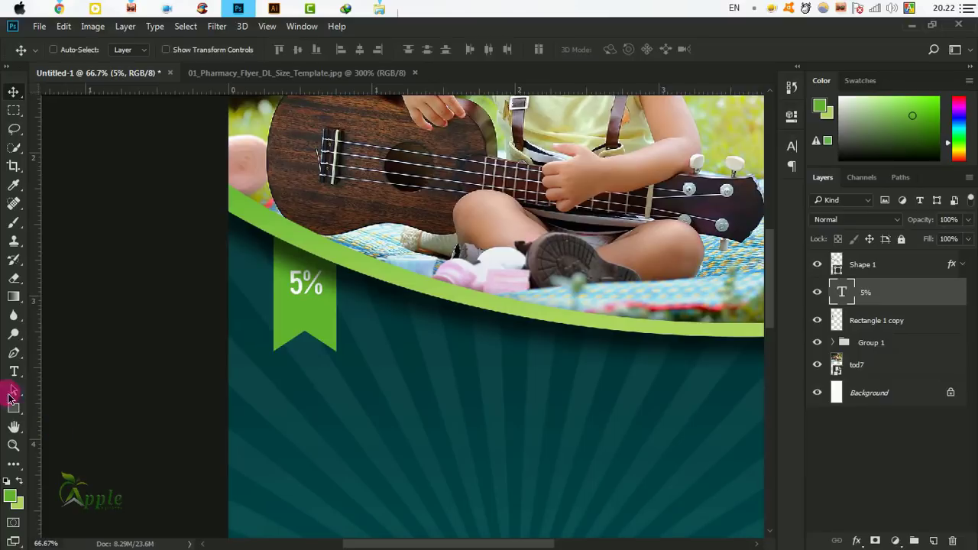
left_click(13, 372)
Type 'Discount' on the ribbon and shrink it to 18.5 pt.
left_click(285, 321)
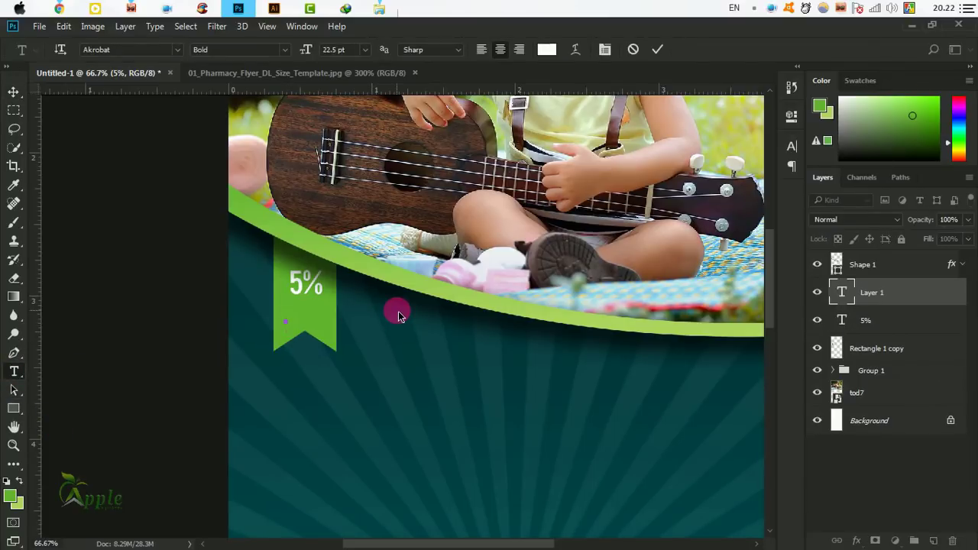
type("Disco")
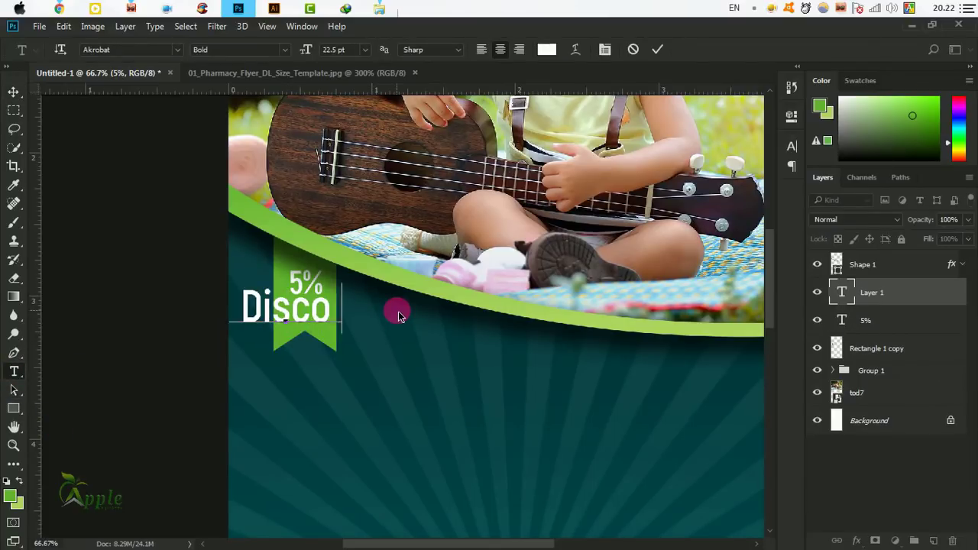
type("unt")
key("ctrl+a")
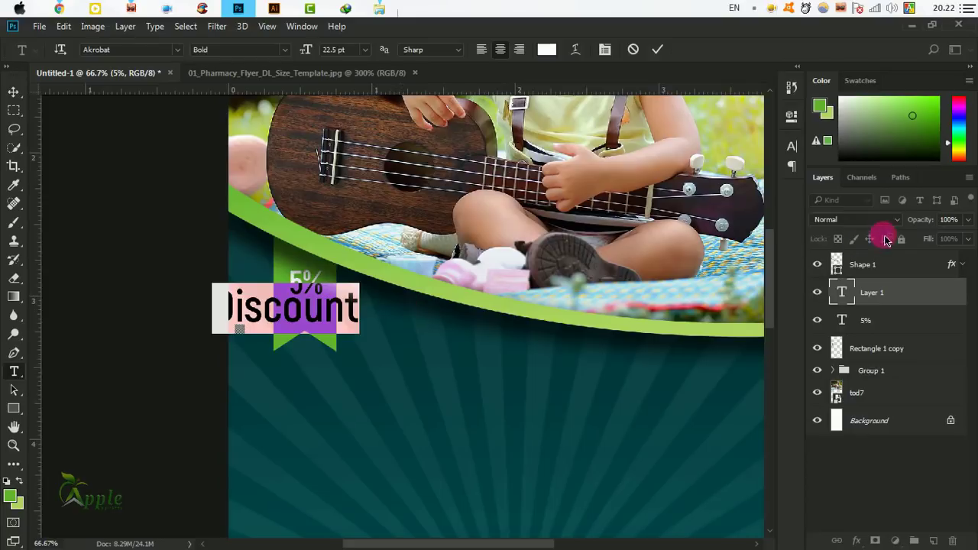
left_click(792, 149)
left_click_drag(634, 185, 620, 186)
left_click(659, 51)
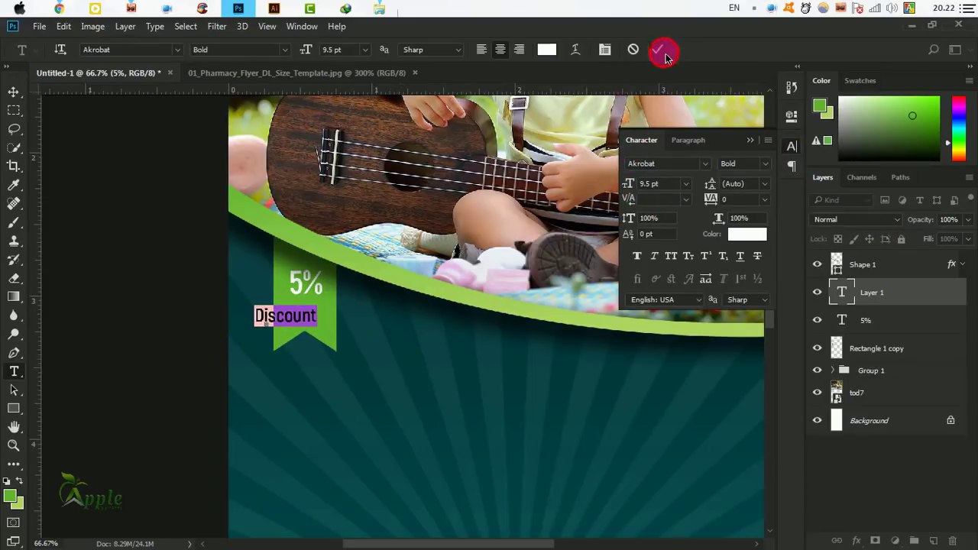
Move Discount slightly up-right and scale it to about 63%.
left_click(16, 91)
left_click_drag(295, 356, 324, 319)
key("ctrl+t")
left_click(637, 53)
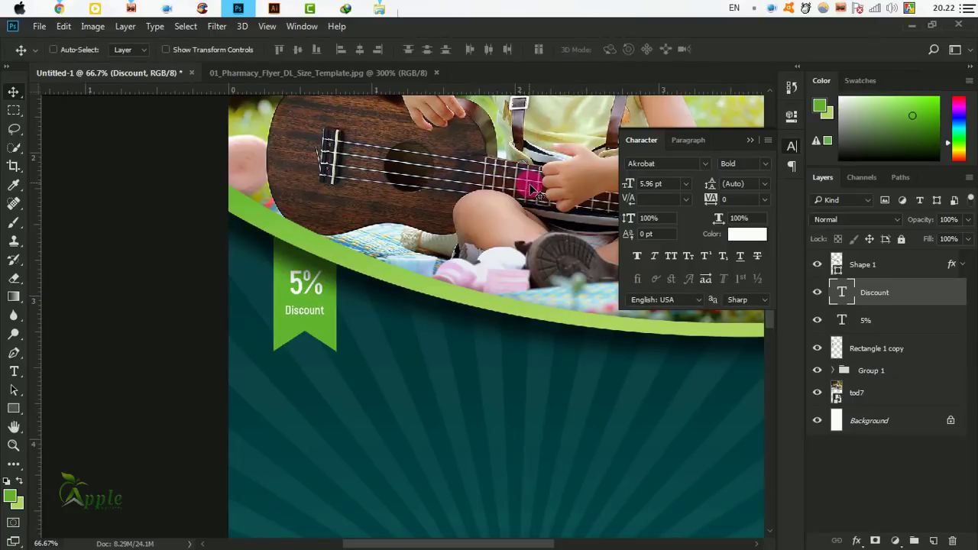
Set Discount's font style to Regular and zoom out to view the flyer.
left_click(764, 163)
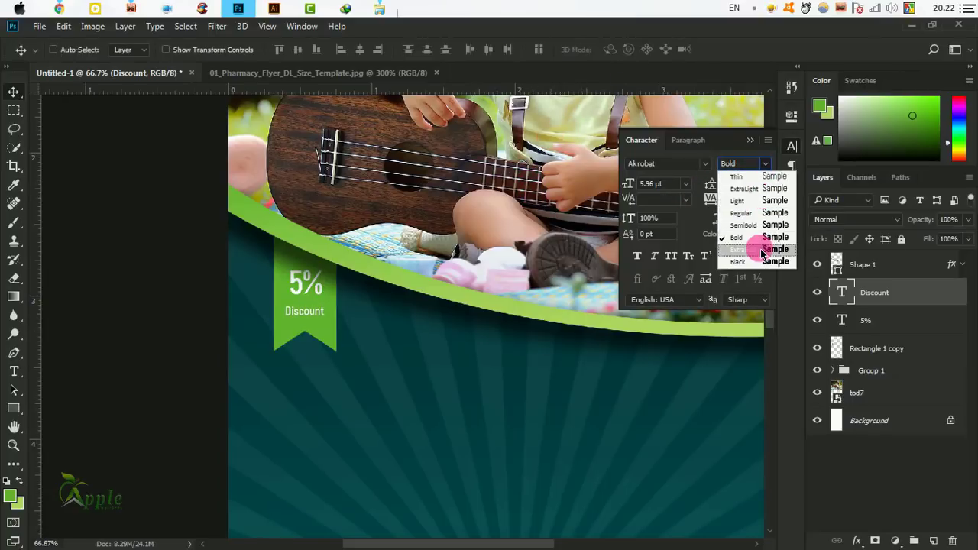
left_click(753, 212)
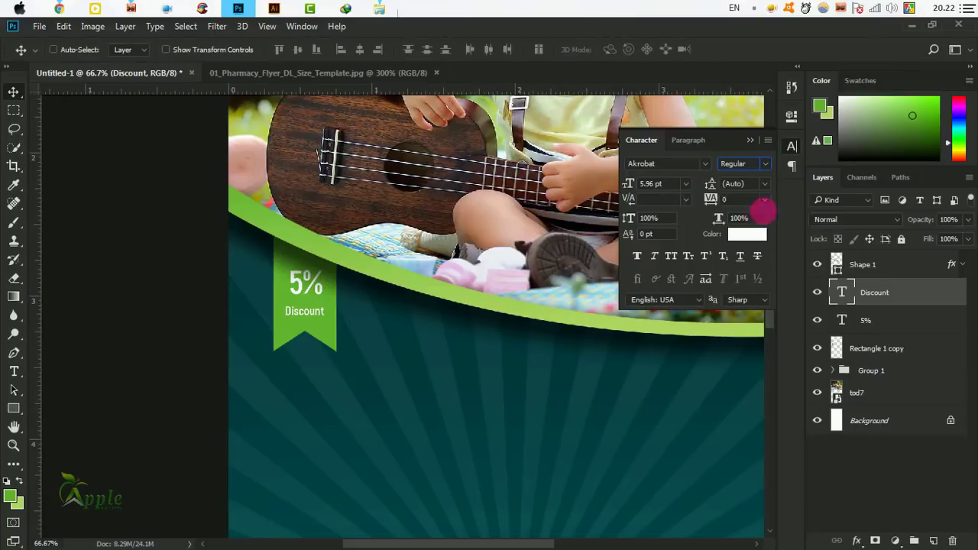
left_click(751, 143)
left_click_drag(489, 334, 393, 304)
key("ctrl+minus")
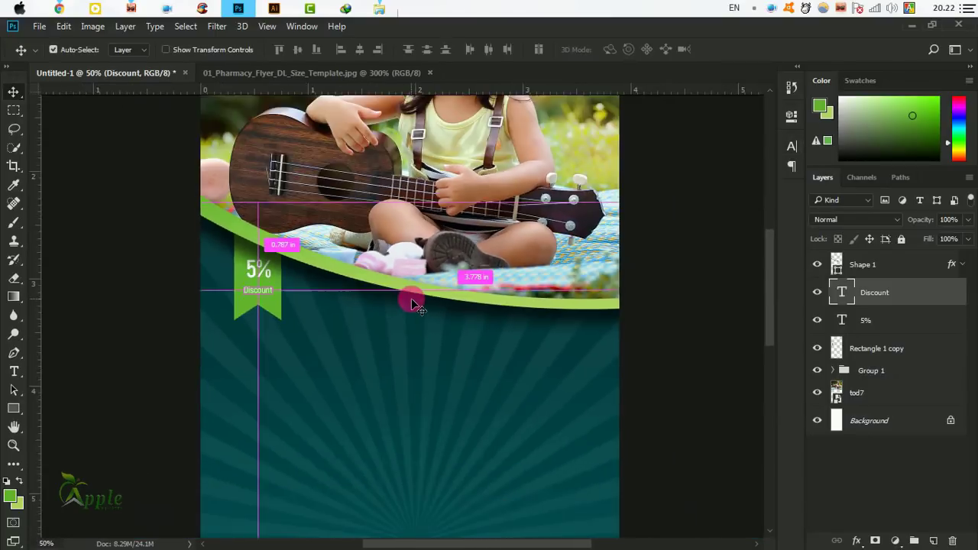
key("ctrl+minus")
mouse_move(465, 356)
left_mouse_down()
mouse_move(448, 375)
mouse_move(444, 309)
mouse_move(456, 354)
left_mouse_up()
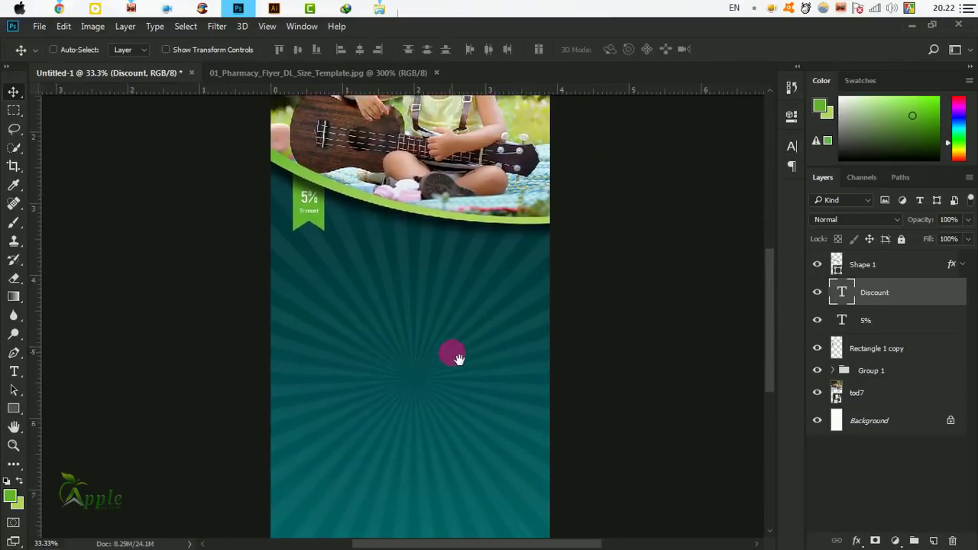
Color the Discount text dark teal 003b3e by sampling the teal background.
left_click(791, 145)
left_click(747, 230)
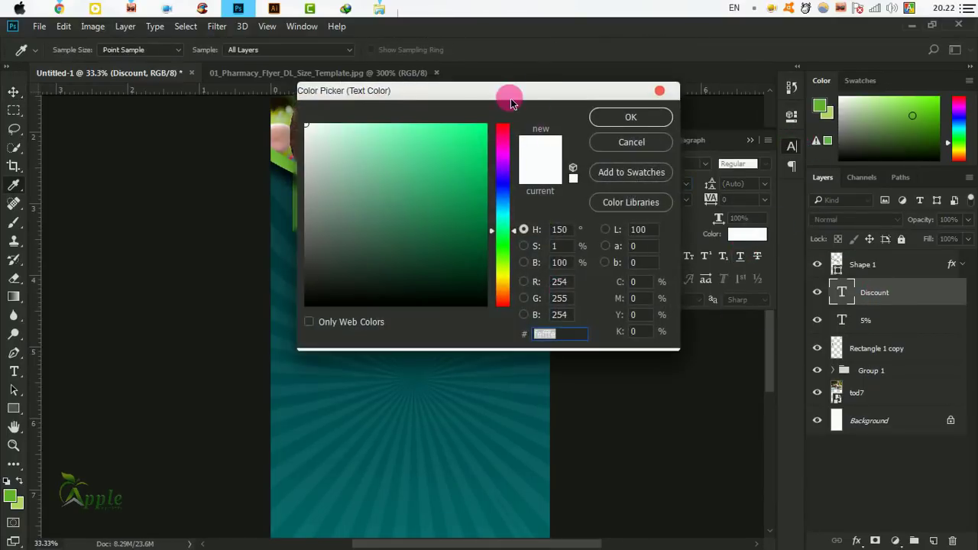
left_click_drag(511, 102, 784, 150)
left_click(316, 255)
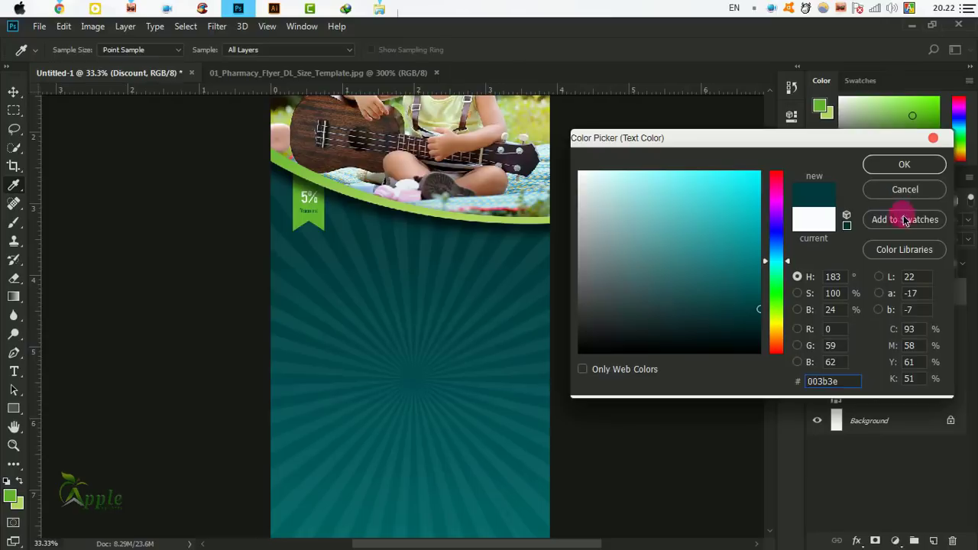
left_click(920, 168)
Move the caption about 7 px up under the 5% and set it in all caps.
scroll(331, 171, "up", 2)
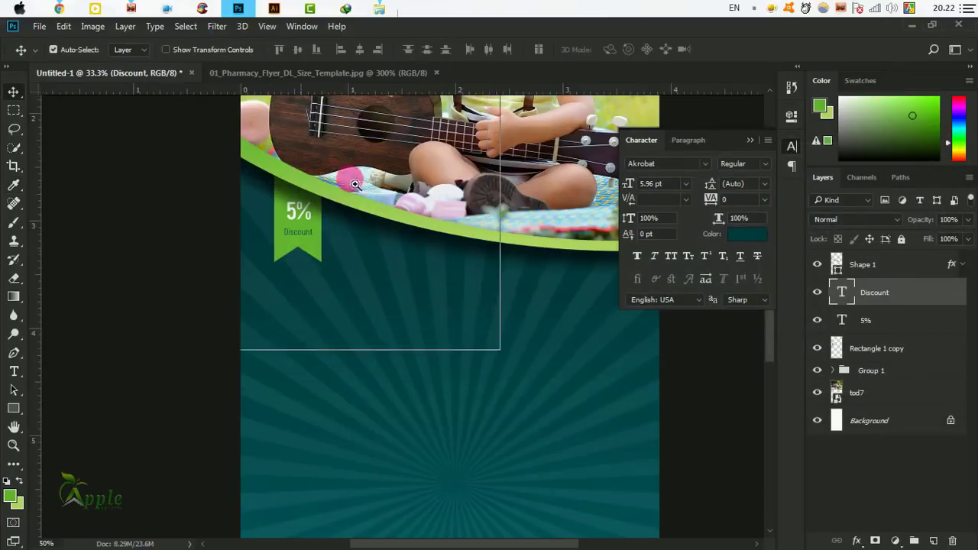
scroll(376, 208, "up", 1)
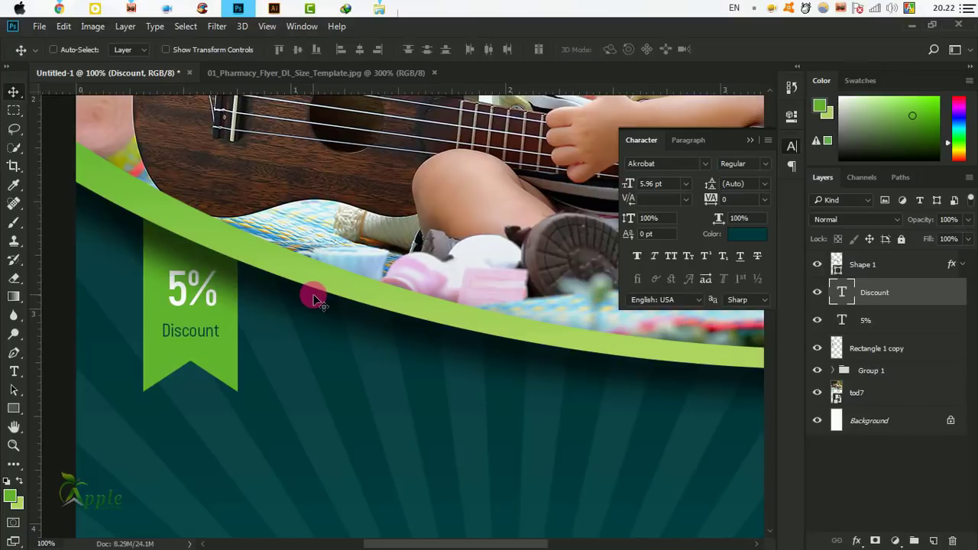
left_click_drag(317, 299, 319, 294)
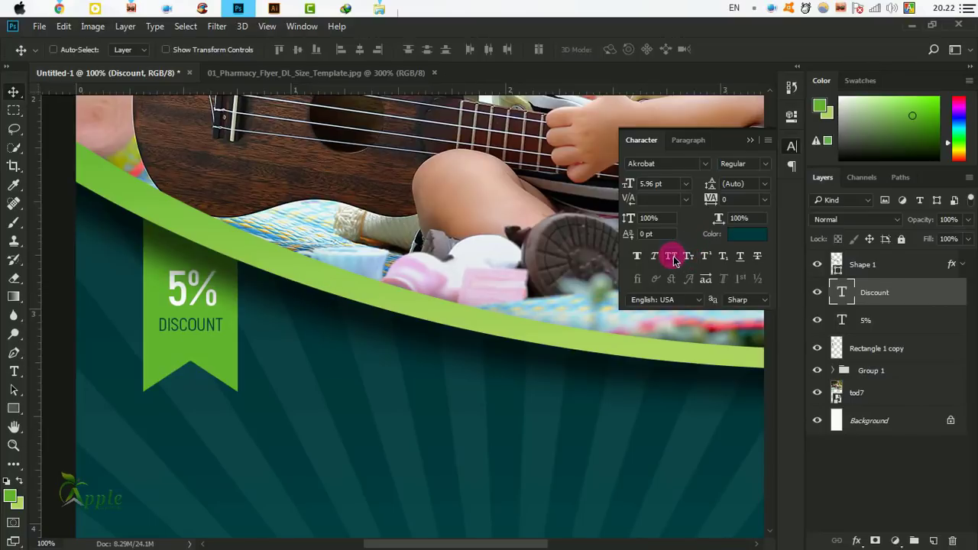
left_click(753, 142)
left_click_drag(382, 276, 382, 278)
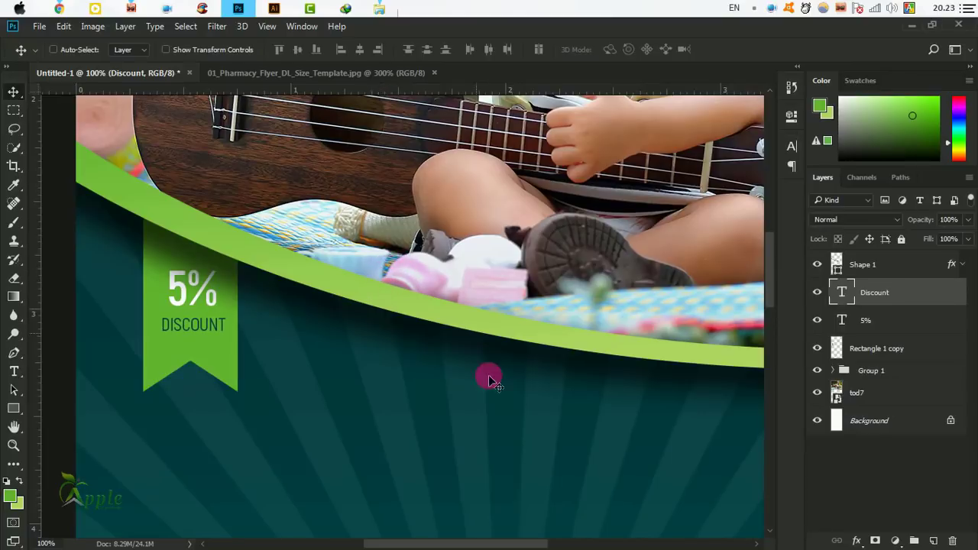
Frame the lower half of the flyer and teal sunburst at 33.3% zoom.
scroll(489, 375, "down", 3)
scroll(473, 374, "right", 2)
scroll(472, 391, "down", 5)
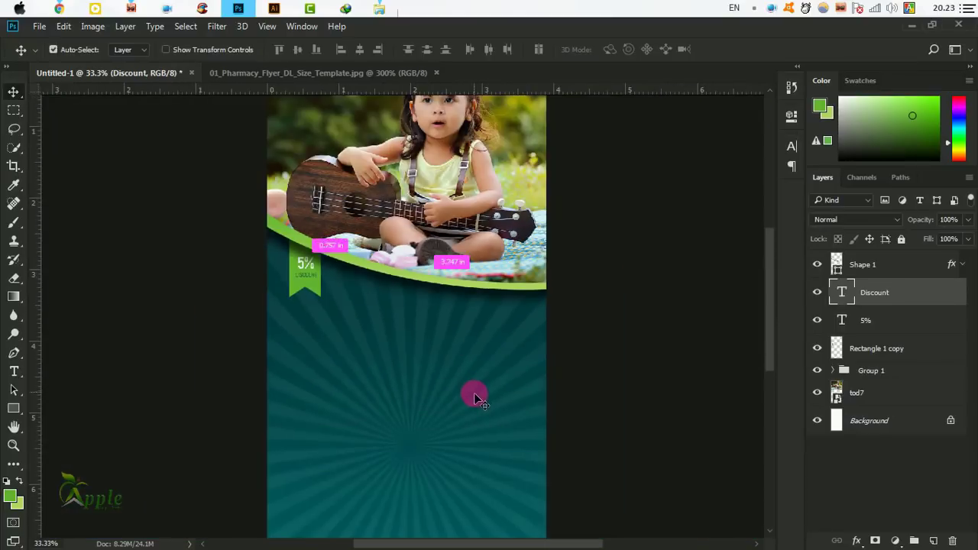
scroll(489, 405, "down", 1)
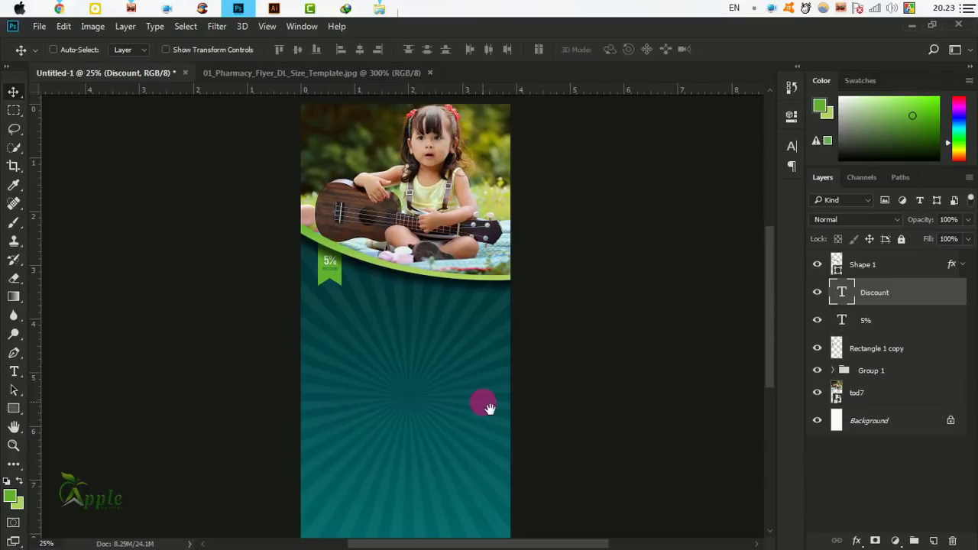
scroll(382, 307, "up", 1)
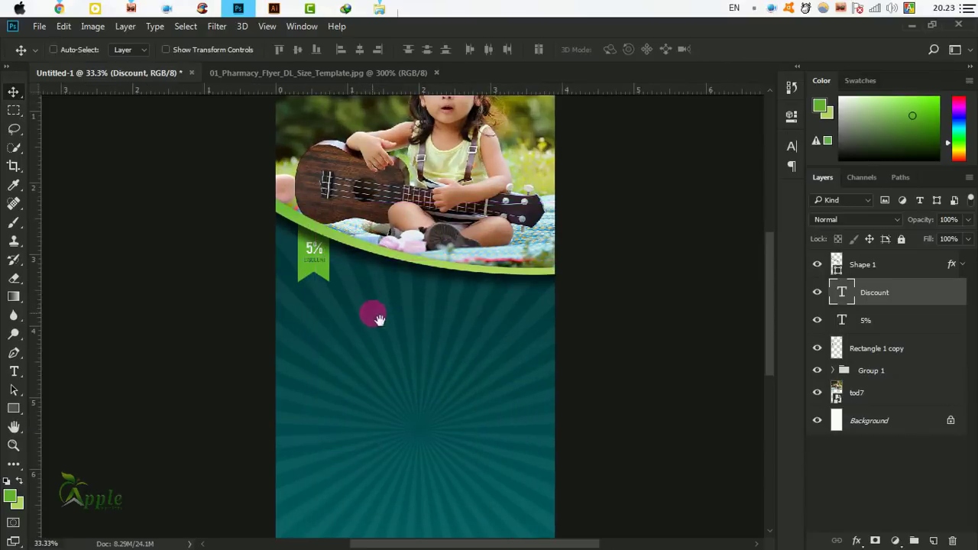
left_click(491, 403, "ctrl")
left_click_drag(492, 387, 532, 201)
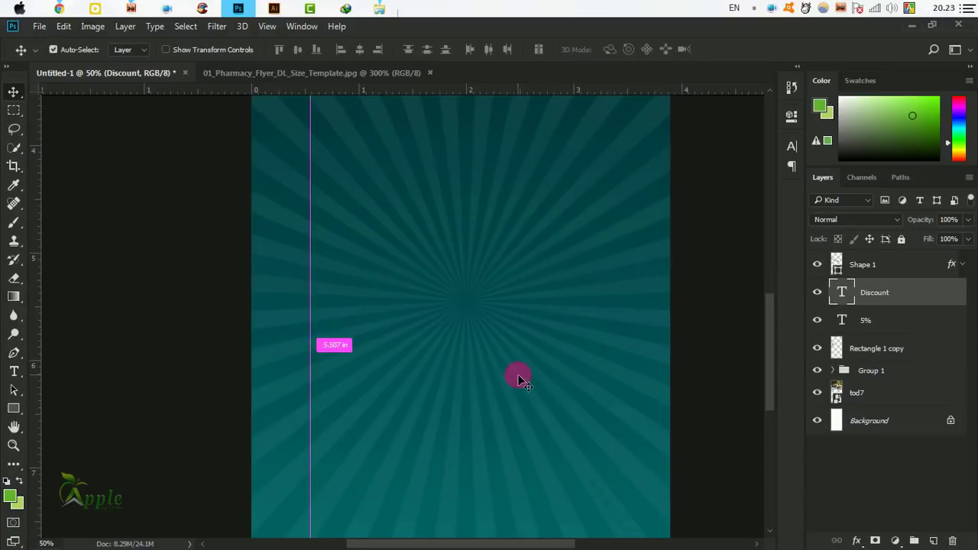
key("ctrl+minus")
left_click_drag(499, 347, 536, 333)
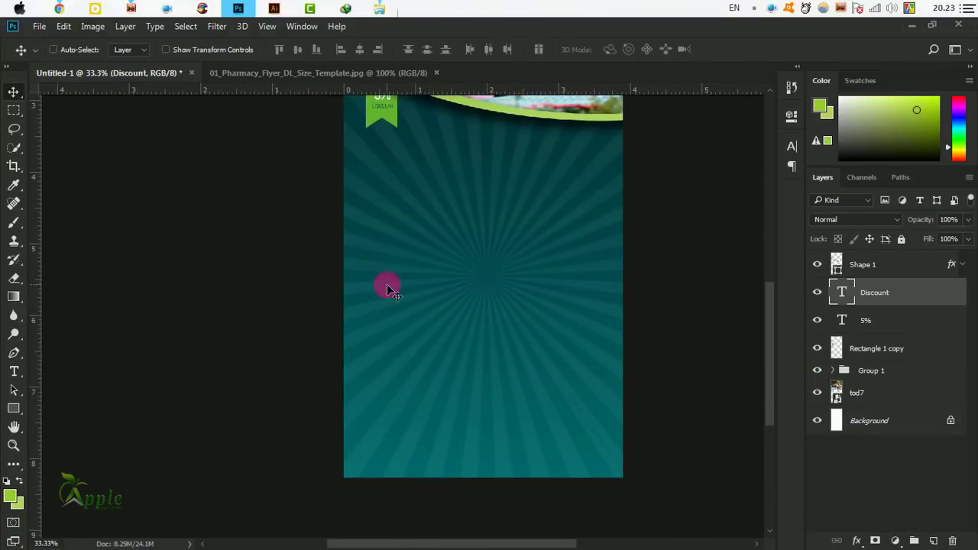
Draw a 1268 × 235 px lime rectangle band spanning the flyer's full width.
left_click(14, 407)
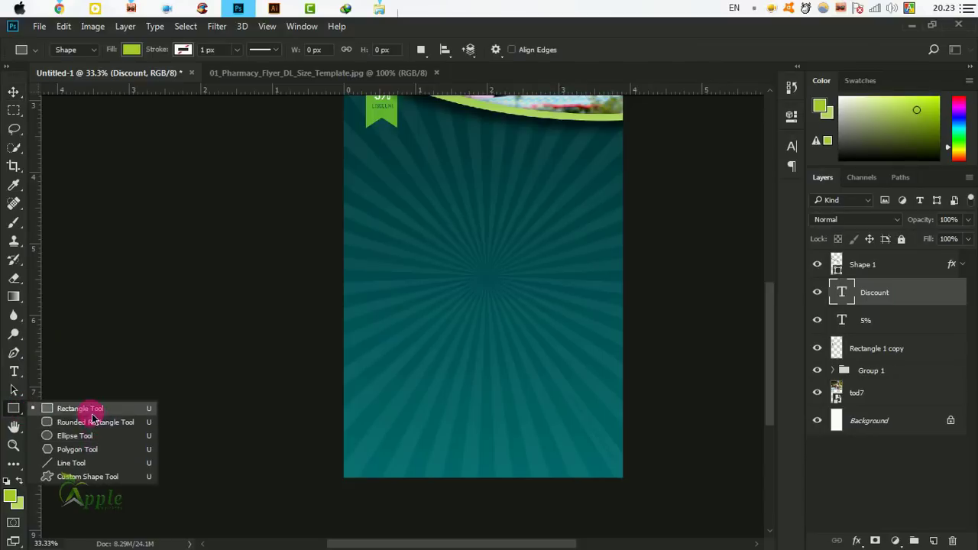
left_click(82, 408)
left_click_drag(330, 343, 633, 398)
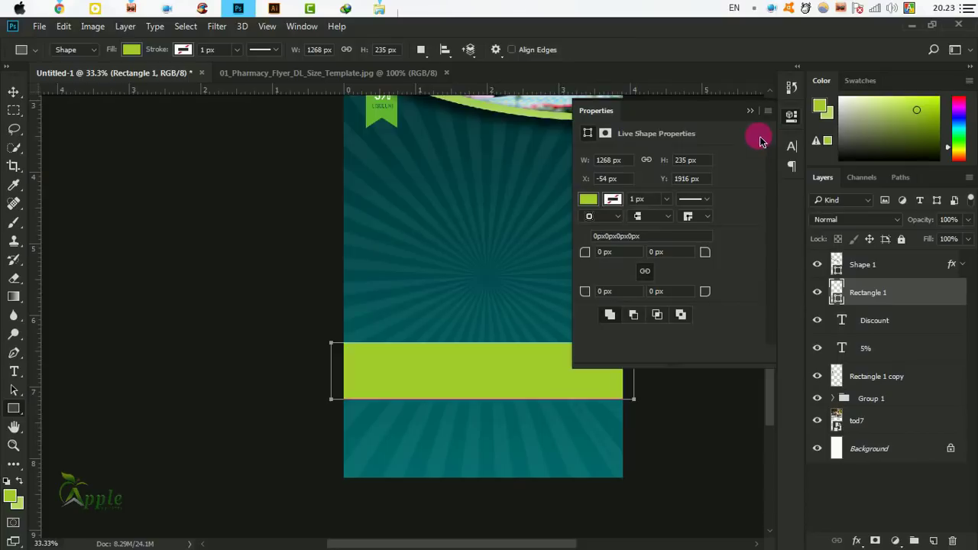
left_click(750, 112)
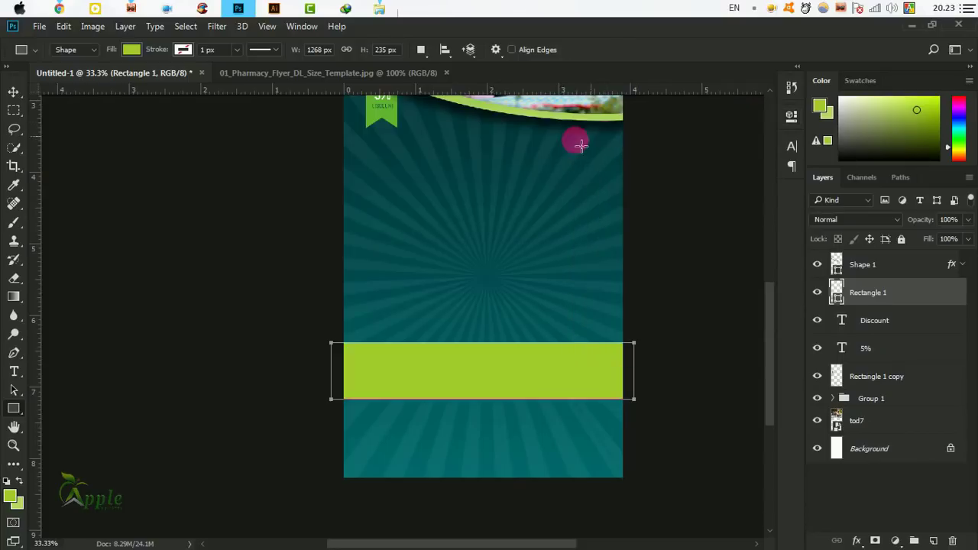
left_click(16, 90)
left_click_drag(583, 408, 442, 380)
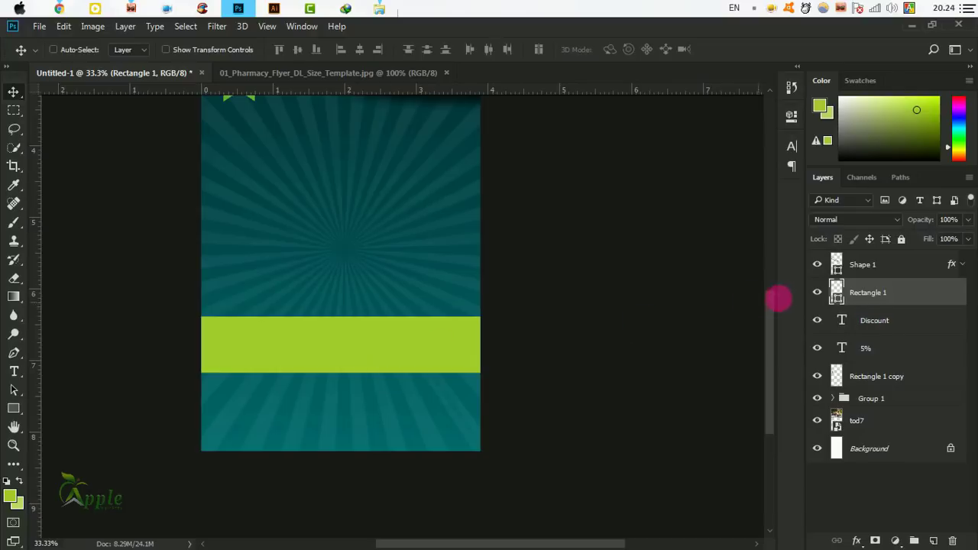
Add a Gradient Overlay to the lime band using a yellow-green preset gradient.
double_click(923, 293)
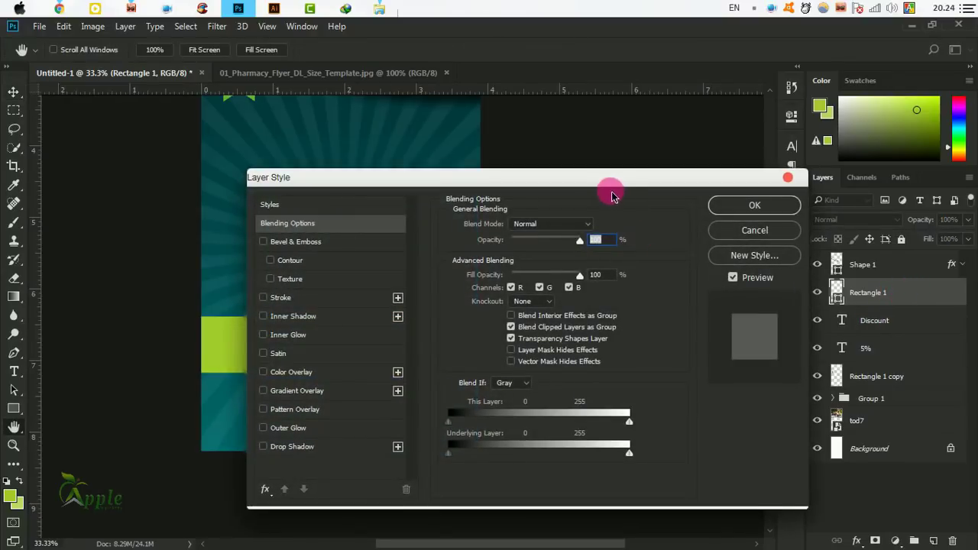
left_click_drag(613, 192, 970, 183)
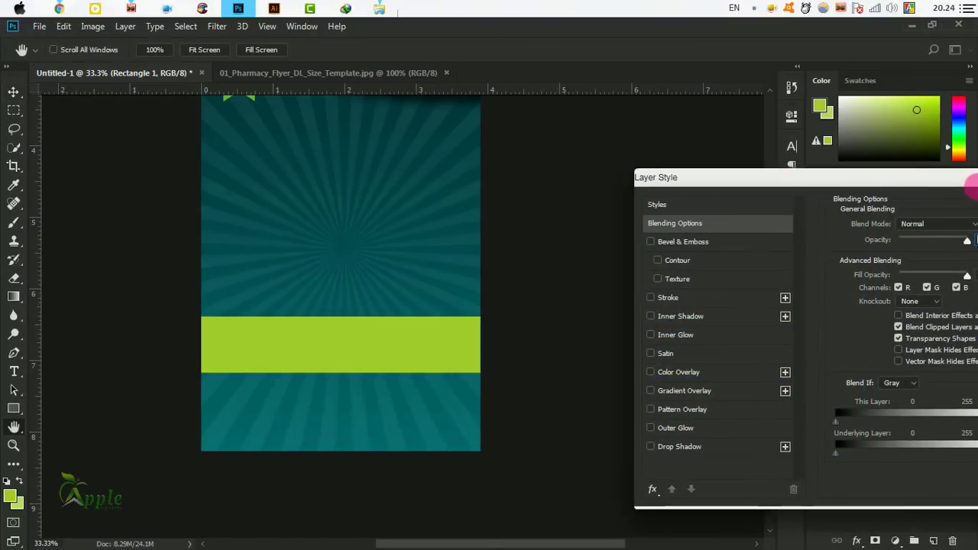
left_click(699, 394)
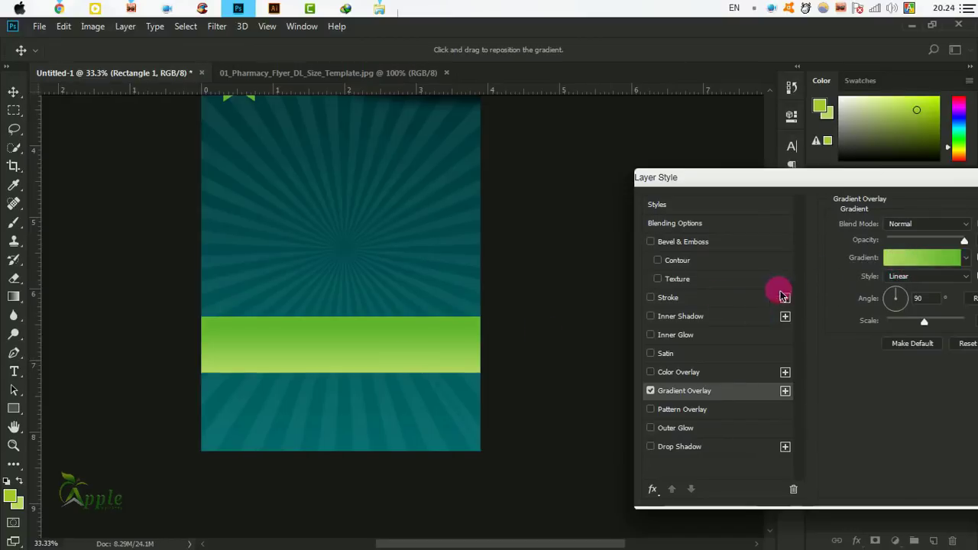
left_click(917, 258)
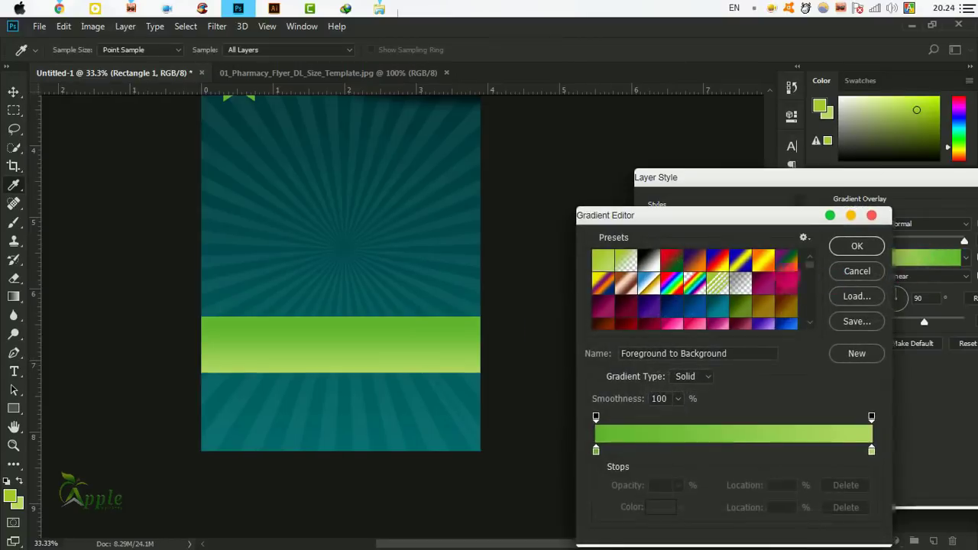
left_click(604, 260)
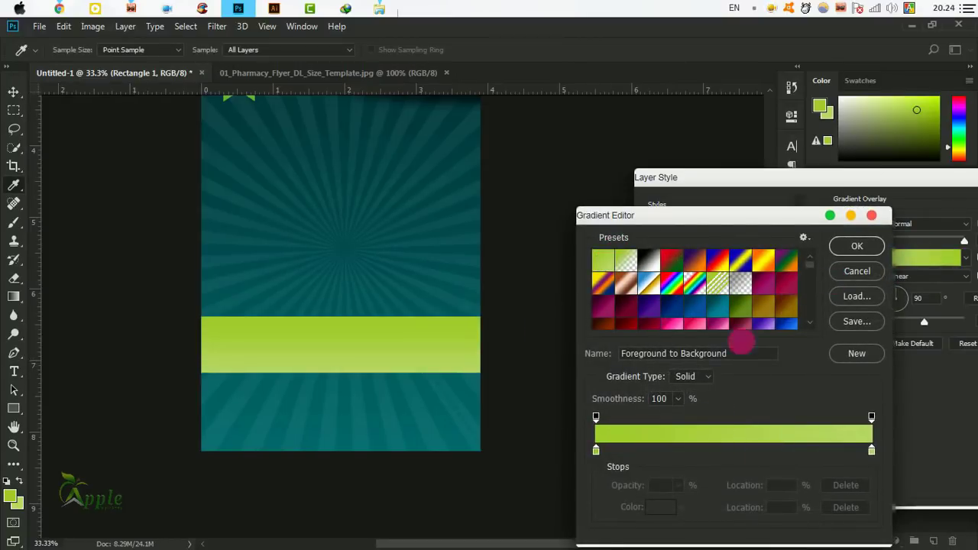
left_click(856, 246)
Set the gradient angle to 180°, widen its scale, and apply the style.
left_click_drag(841, 192, 736, 186)
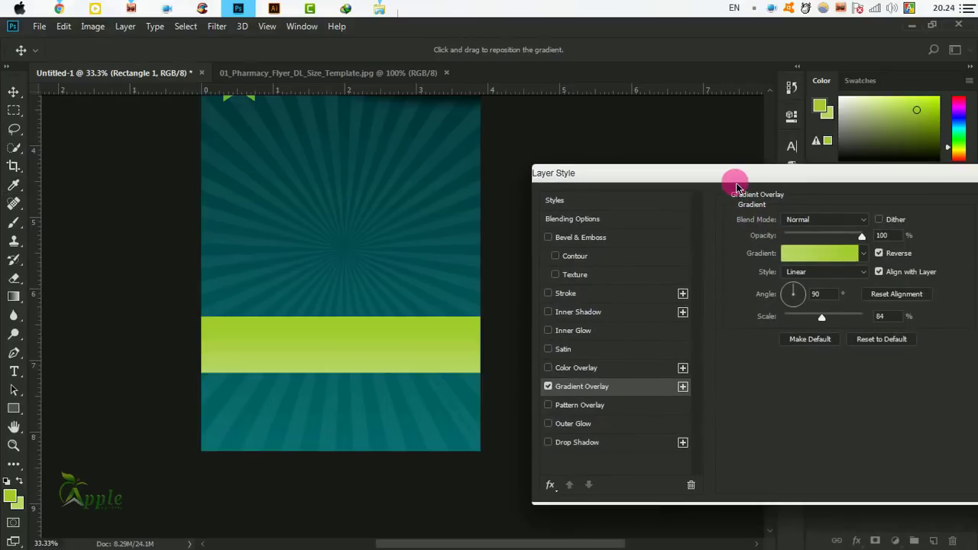
left_click(783, 298)
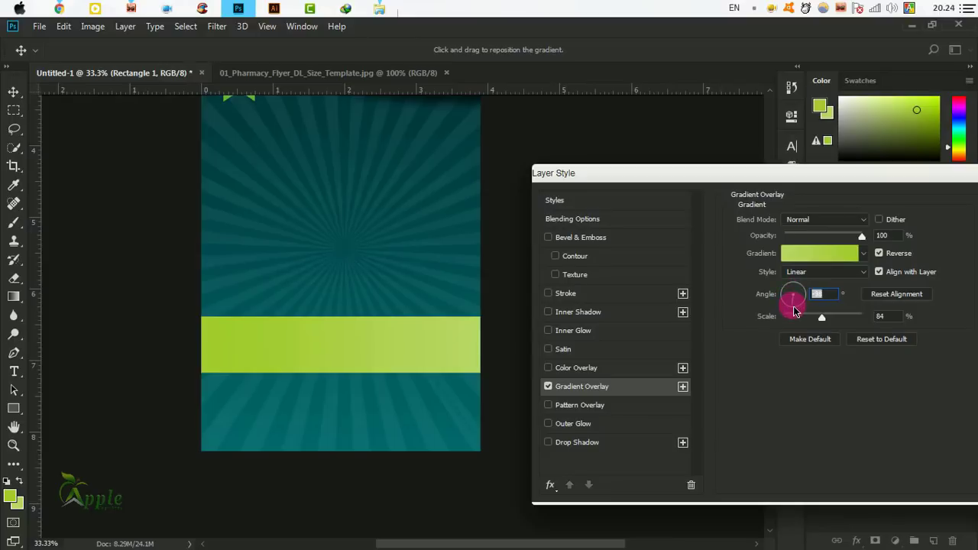
left_click(793, 309)
left_click(808, 296)
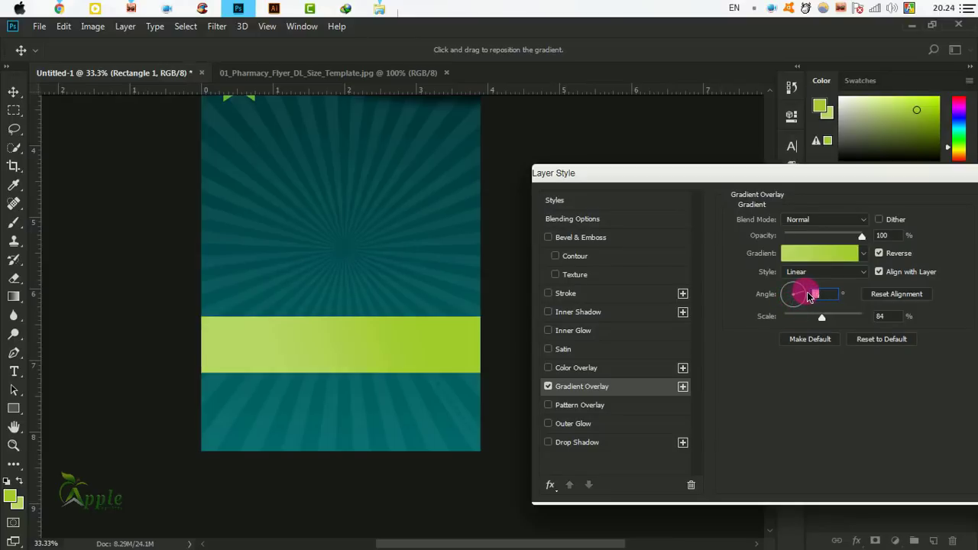
left_click(788, 297)
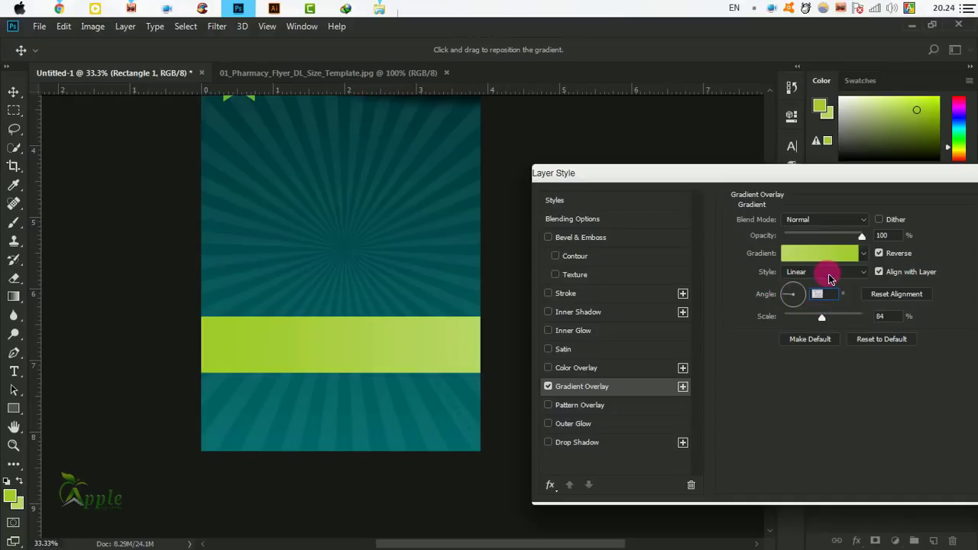
type("180")
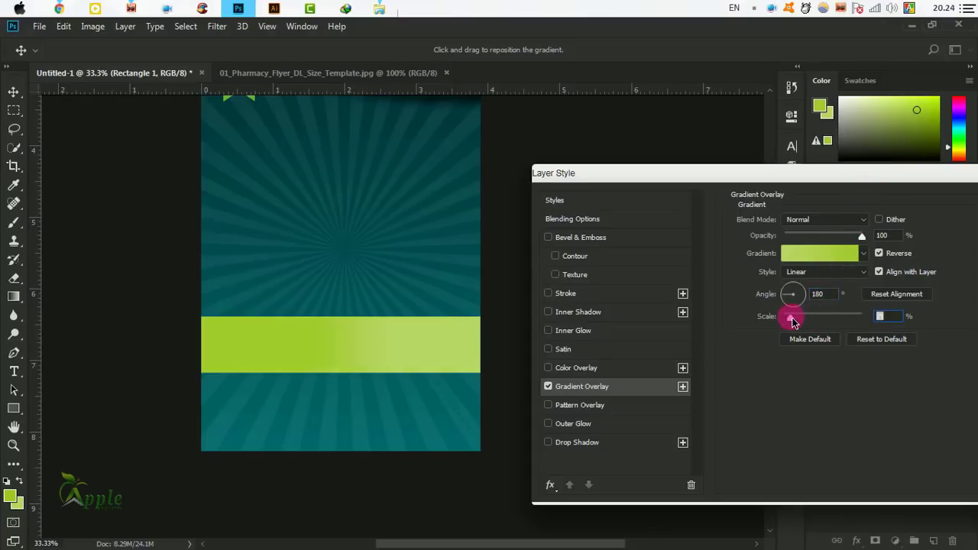
left_click_drag(792, 321, 761, 325)
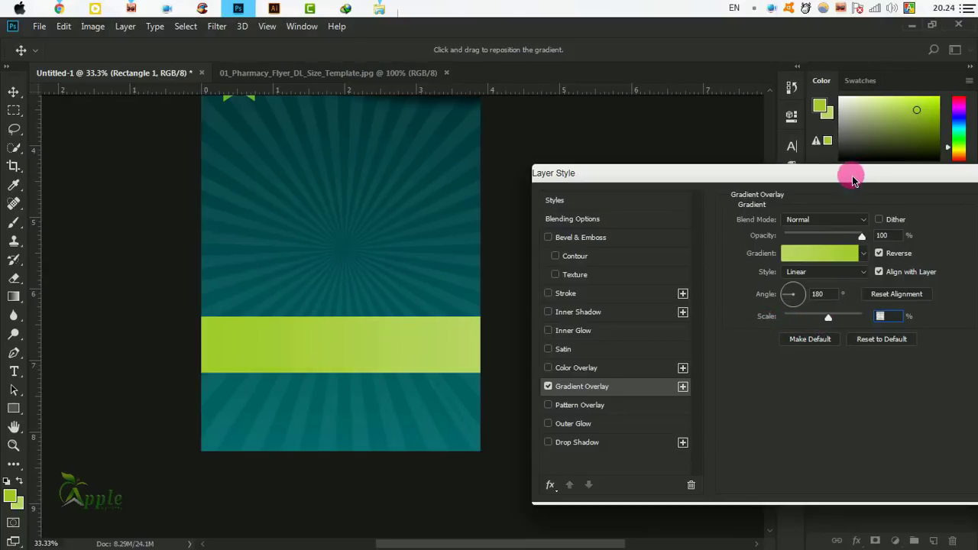
left_click_drag(852, 178, 670, 230)
left_click(871, 255)
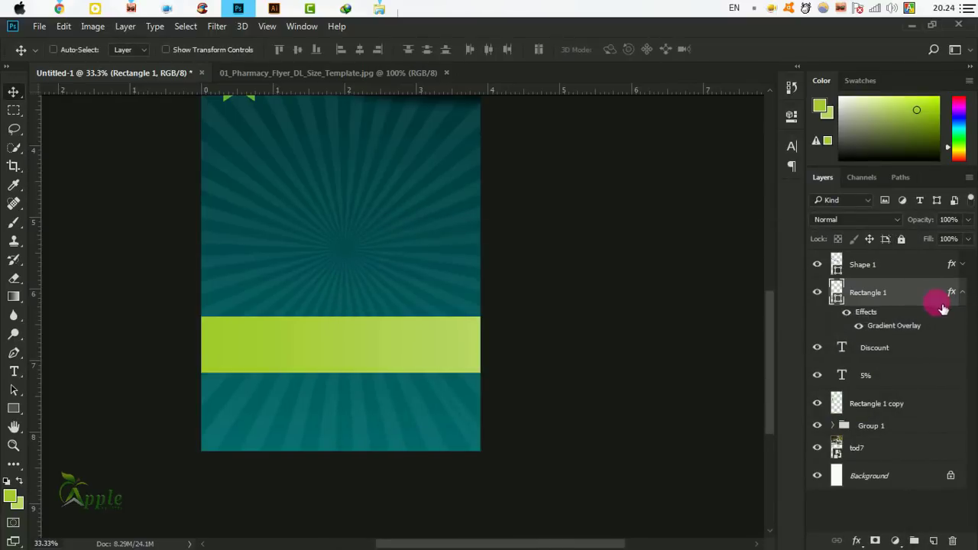
Add a new empty Layer 1 above the lime band.
left_click(964, 294)
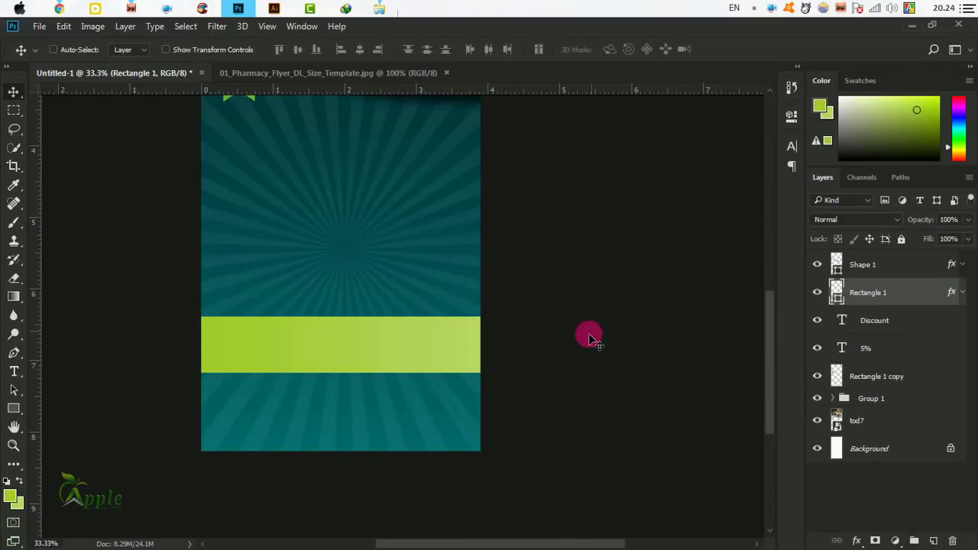
key("ctrl+plus")
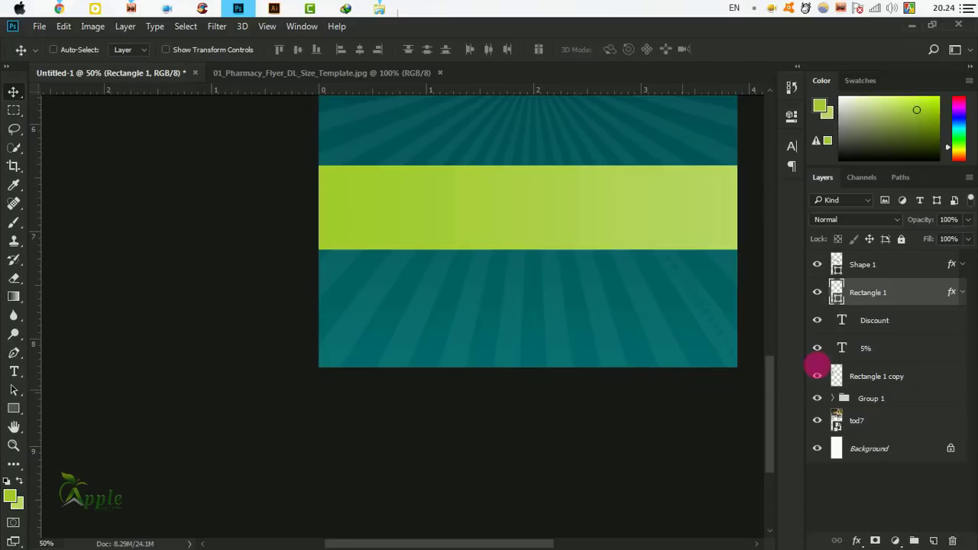
left_click(934, 541)
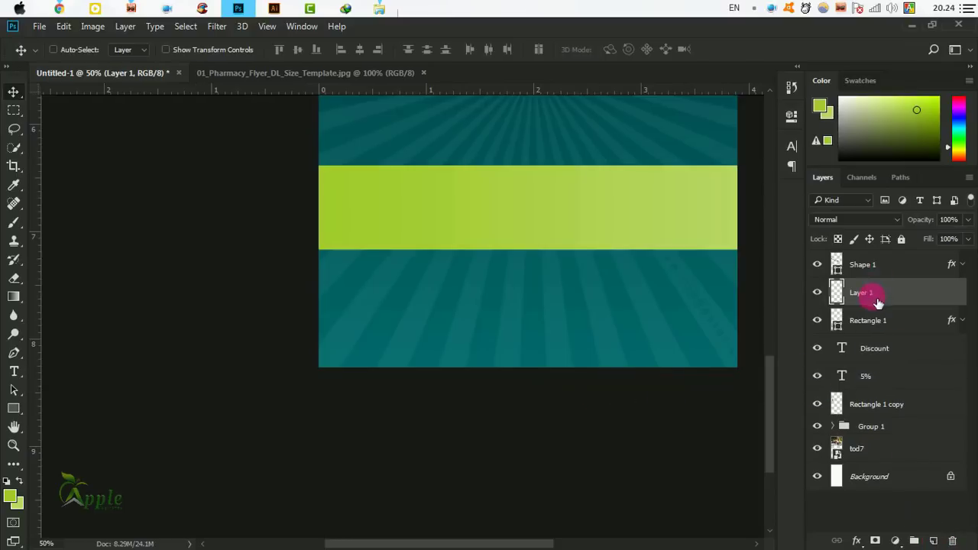
Paint one soft near-black 030303 spot on the sunburst with an 800 px brush.
left_click(14, 224)
left_click_drag(415, 253, 305, 327)
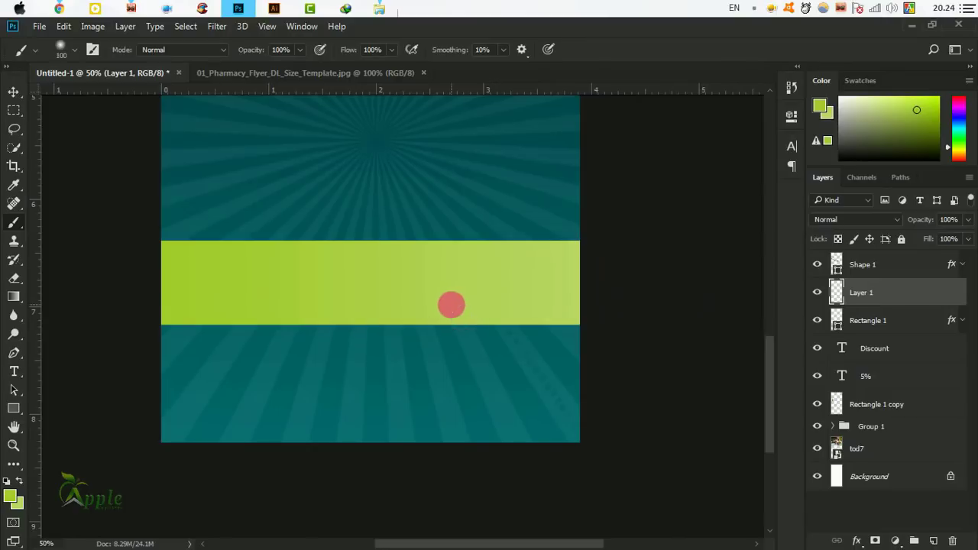
key("bracketright")
key("bracketright")
key("bracketright")
key("bracketright")
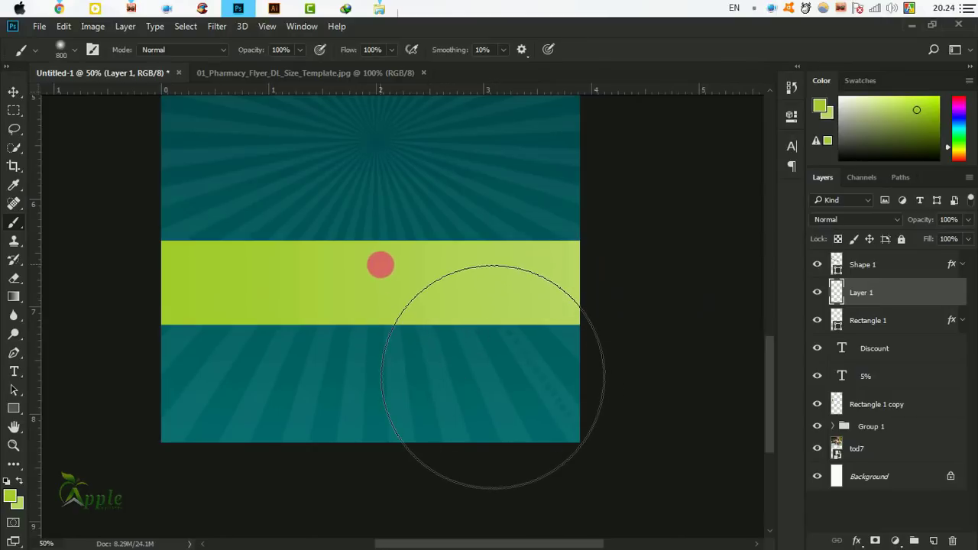
left_click_drag(393, 279, 406, 399)
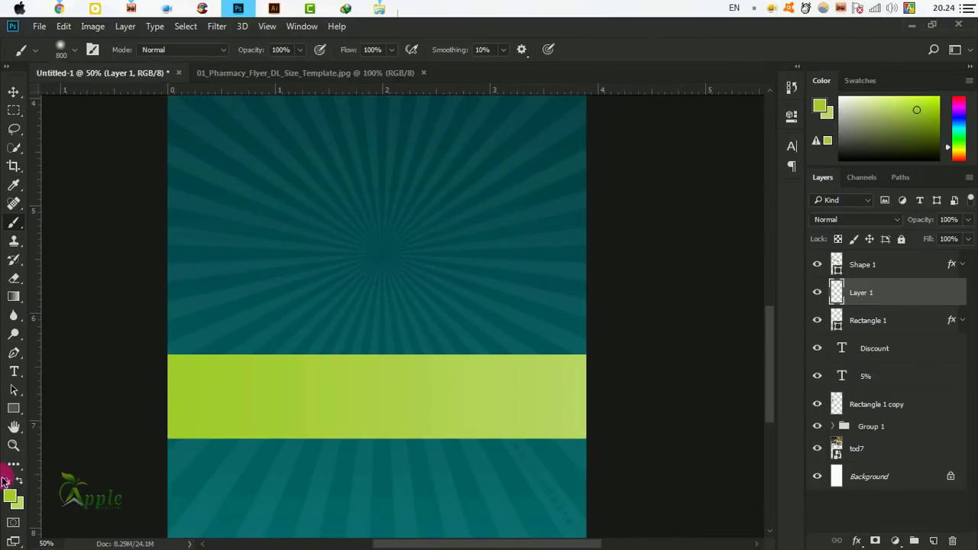
left_click(13, 499)
left_click(583, 352)
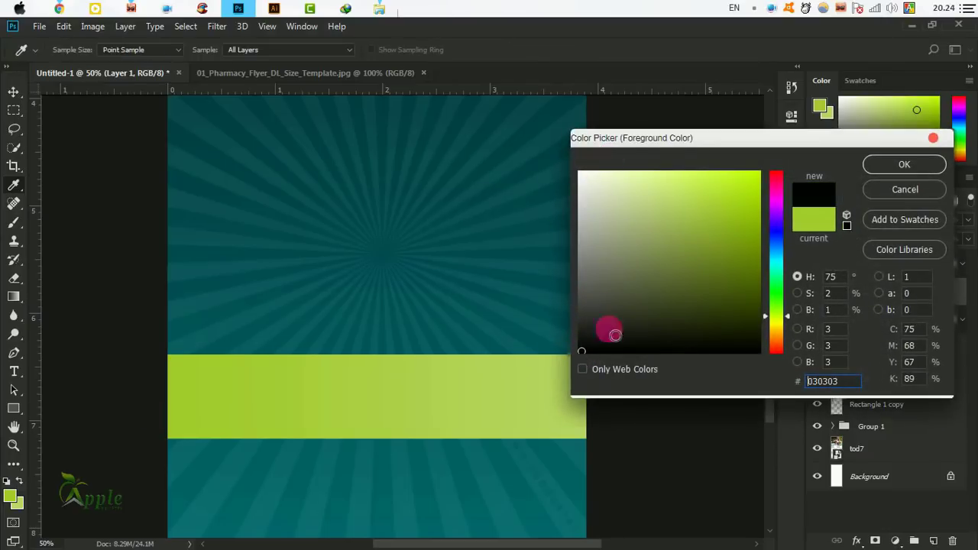
left_click(904, 165)
left_click_drag(451, 230, 386, 289)
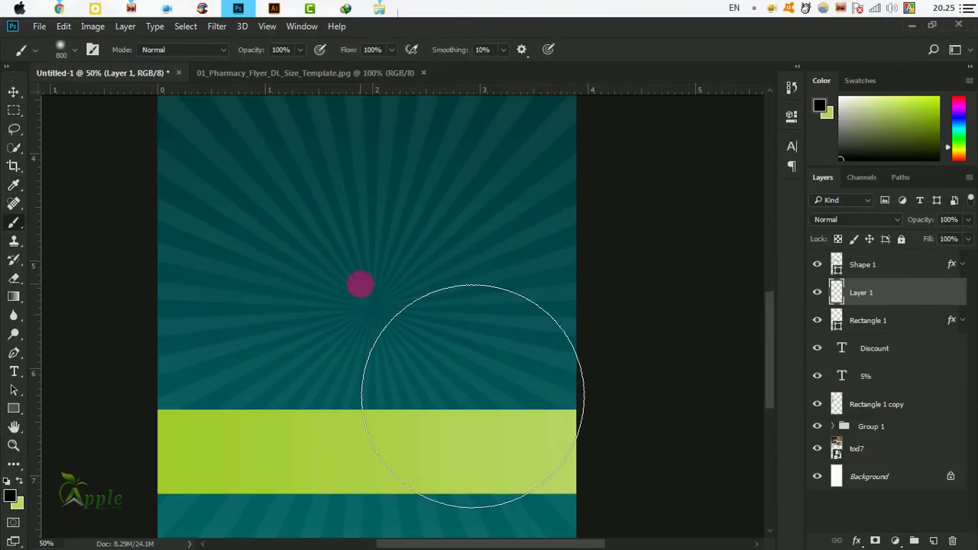
left_click(364, 282)
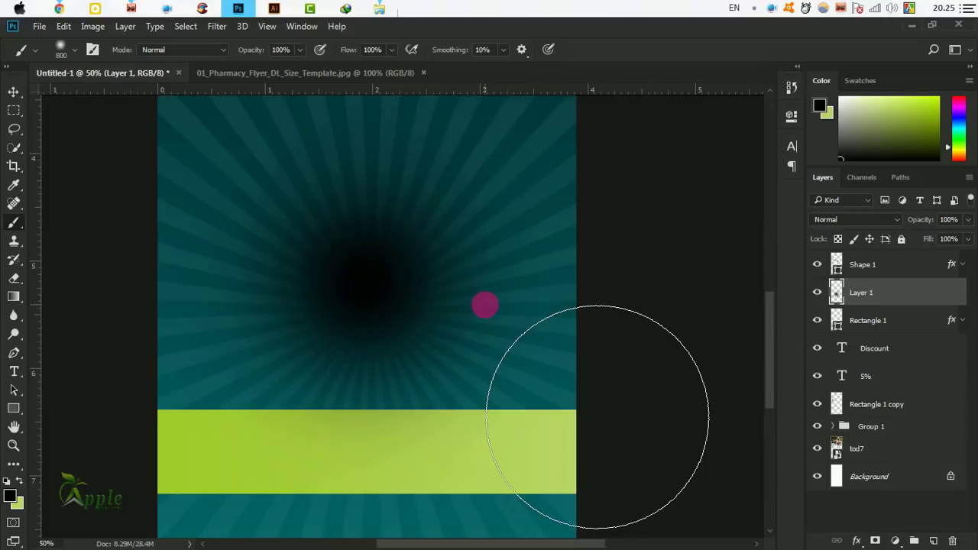
key("ctrl+minus")
key("ctrl+minus")
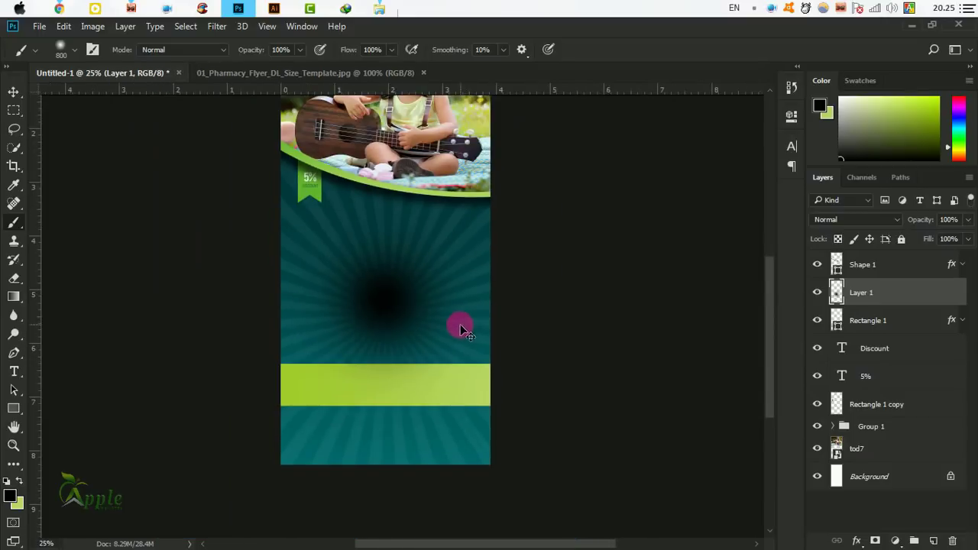
Try skewing and perspective-pinching the black spot on Layer 1, then cancel the transform.
left_click(13, 93)
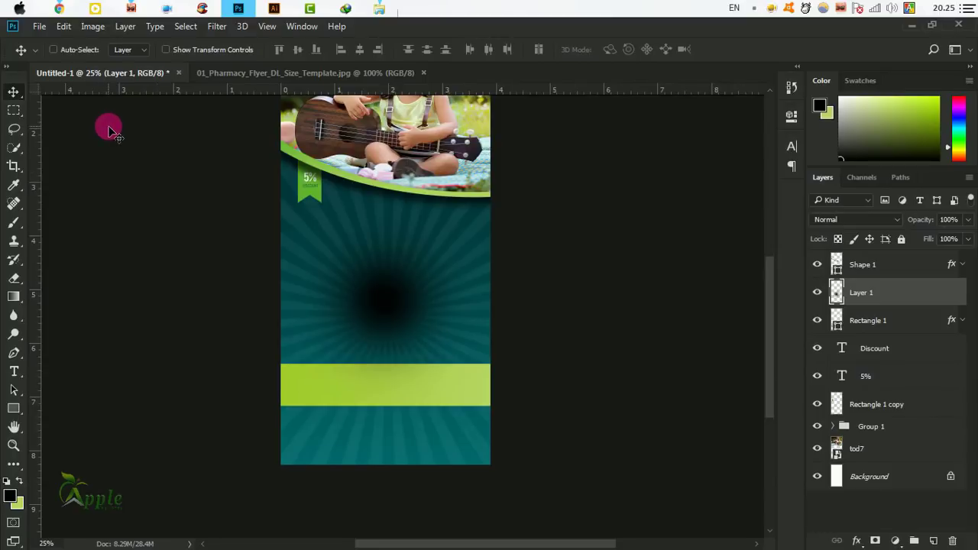
key("ctrl+t")
right_click(410, 262)
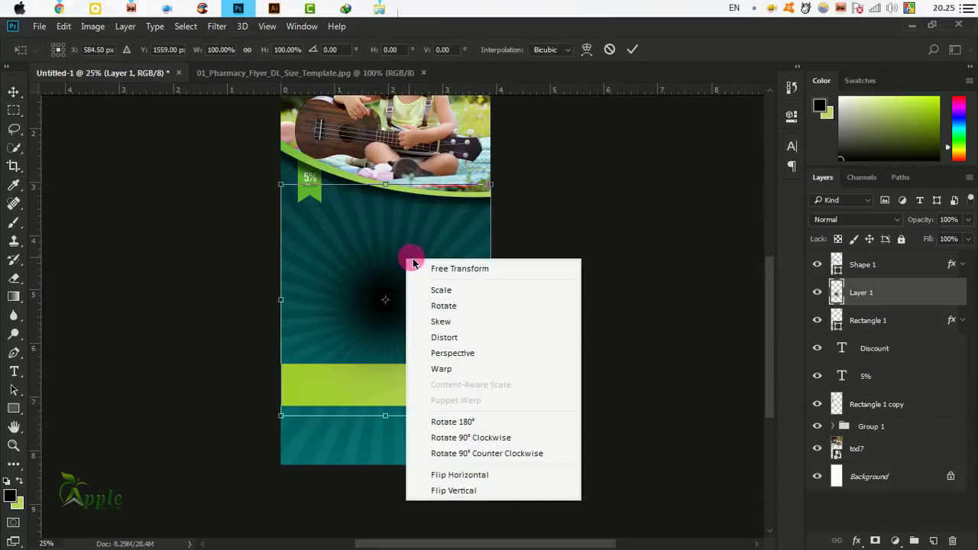
left_click(454, 321)
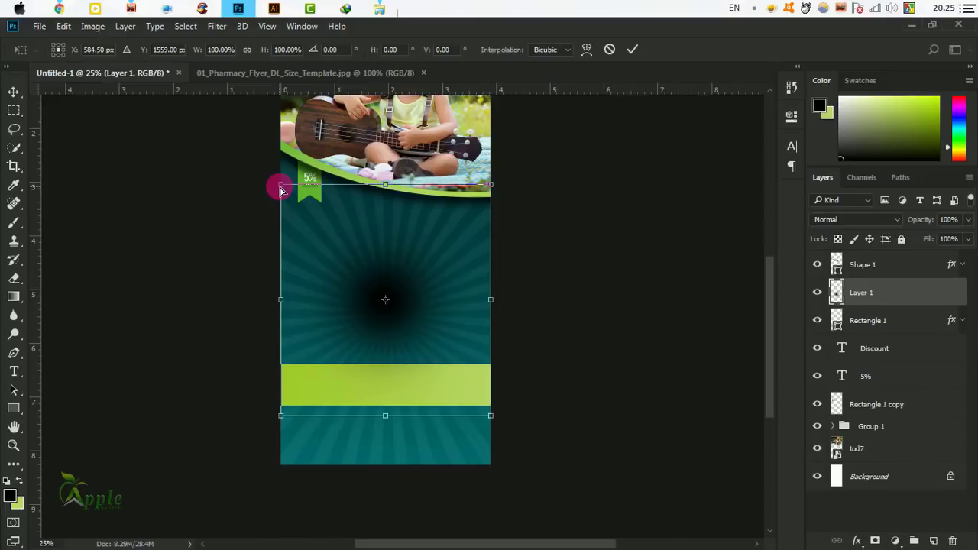
left_click_drag(281, 190, 405, 226)
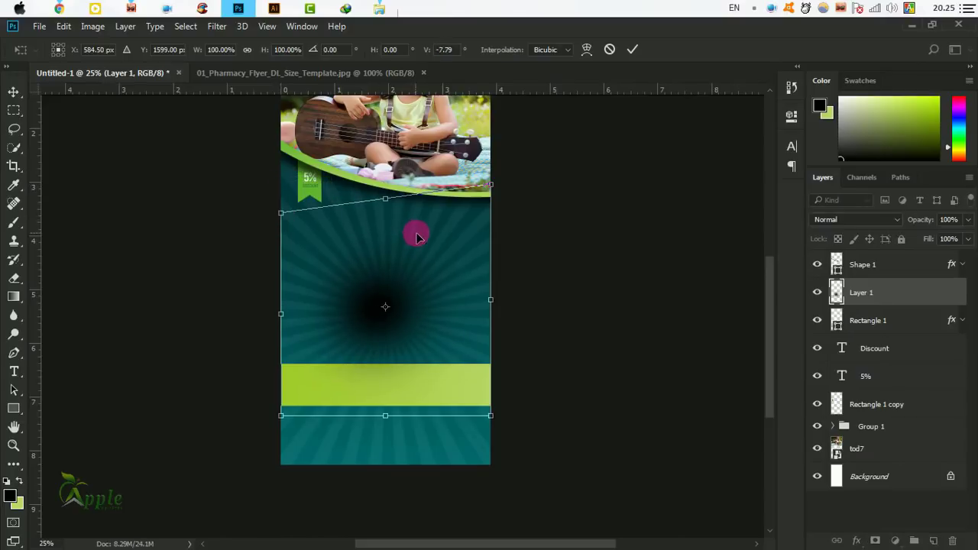
right_click(348, 246)
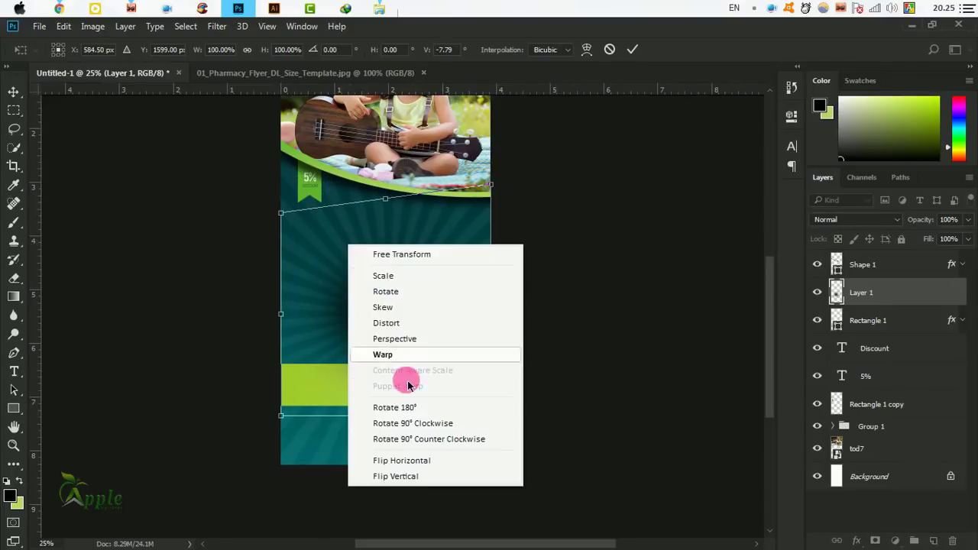
left_click(411, 339)
left_click_drag(282, 217, 256, 432)
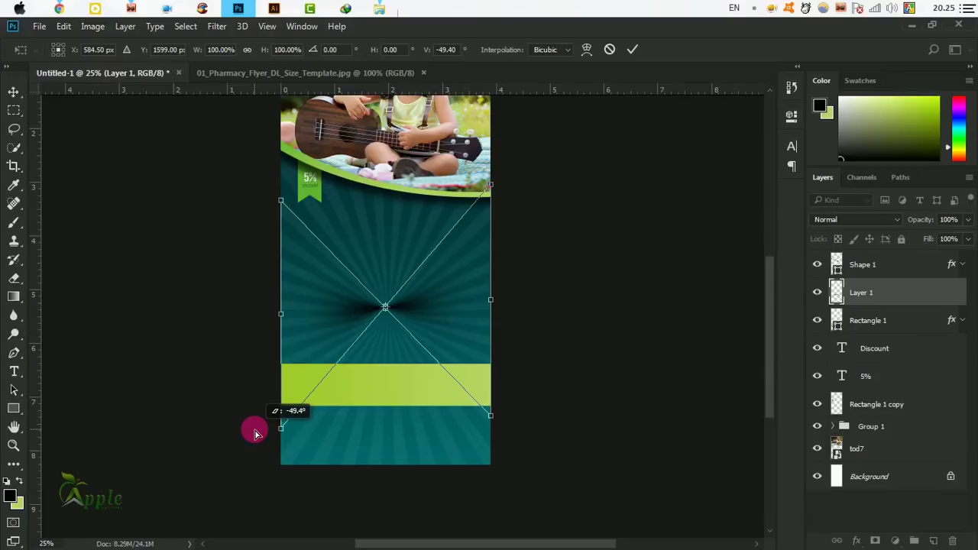
left_click(610, 49)
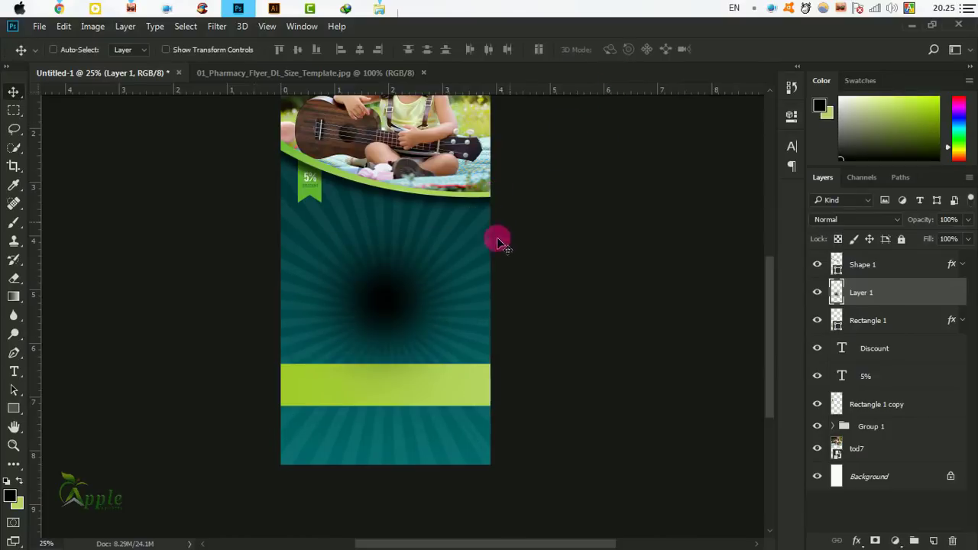
Perspective-transform Layer 1 again, pinching the spot into a thin horizontal streak, and apply it.
left_click(63, 26)
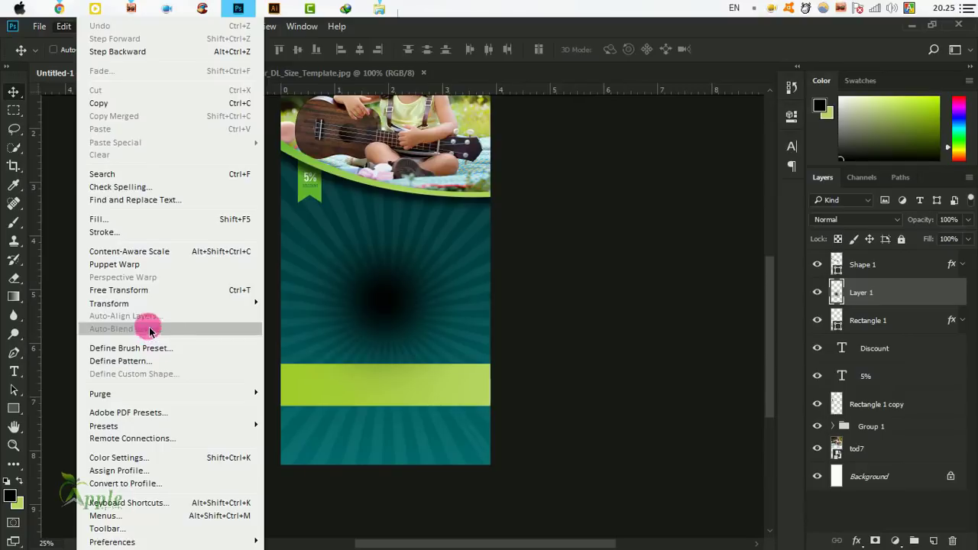
left_click(269, 306)
right_click(389, 269)
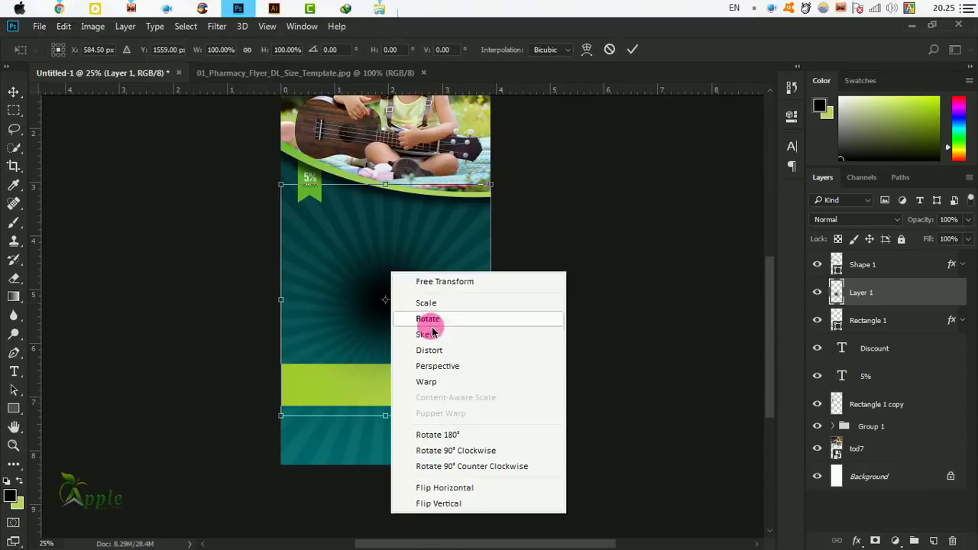
left_click(437, 366)
left_click_drag(281, 415, 260, 424)
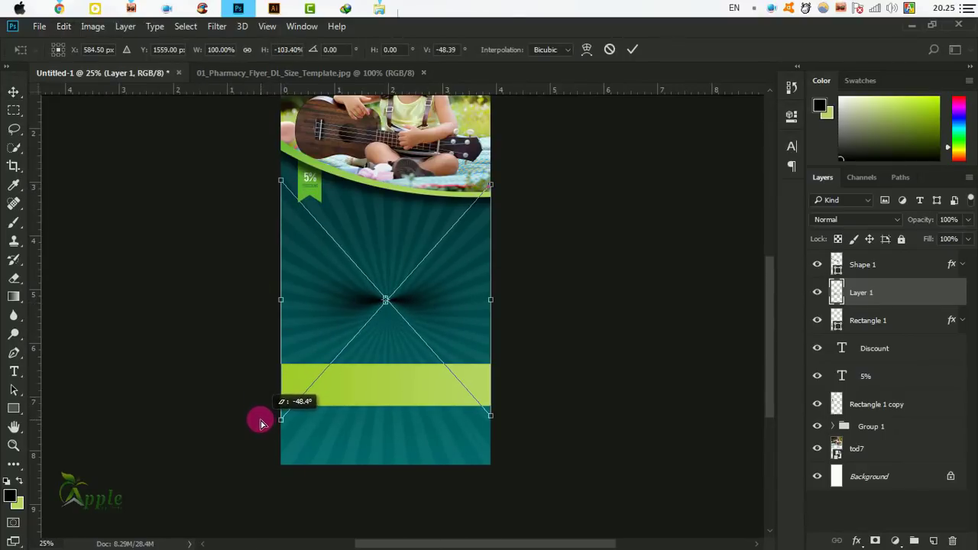
left_click(631, 49)
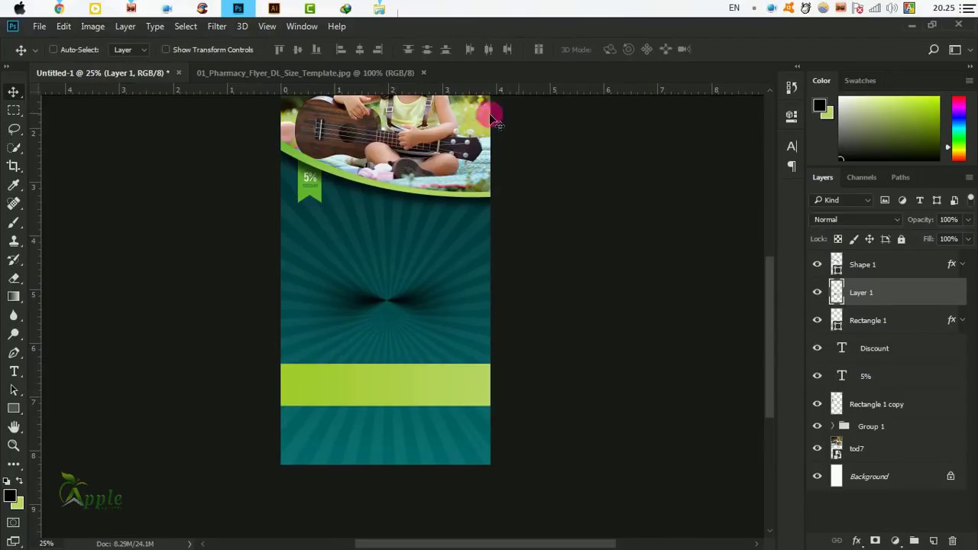
Marquee-select the shadow's left half, remove it, and deselect.
left_click(14, 113)
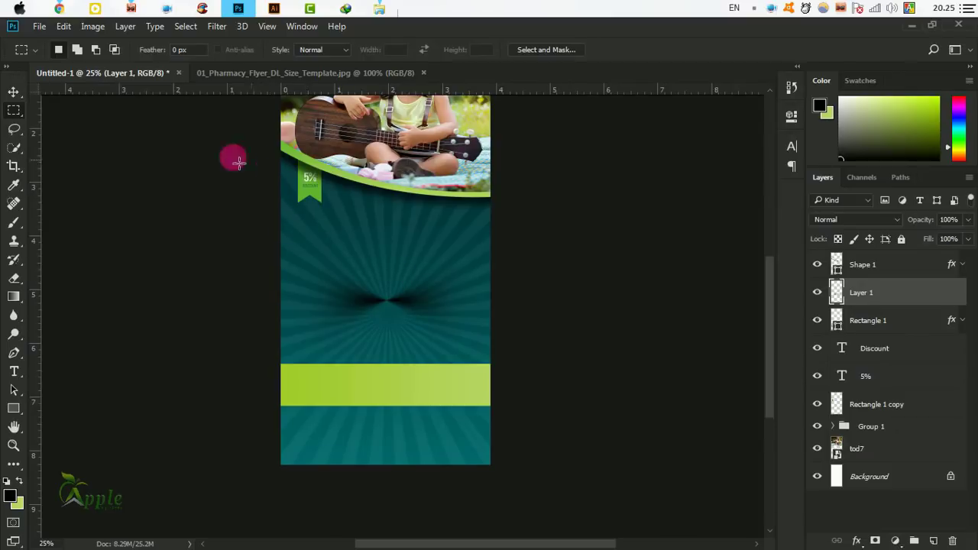
left_click(14, 111)
left_click(67, 109)
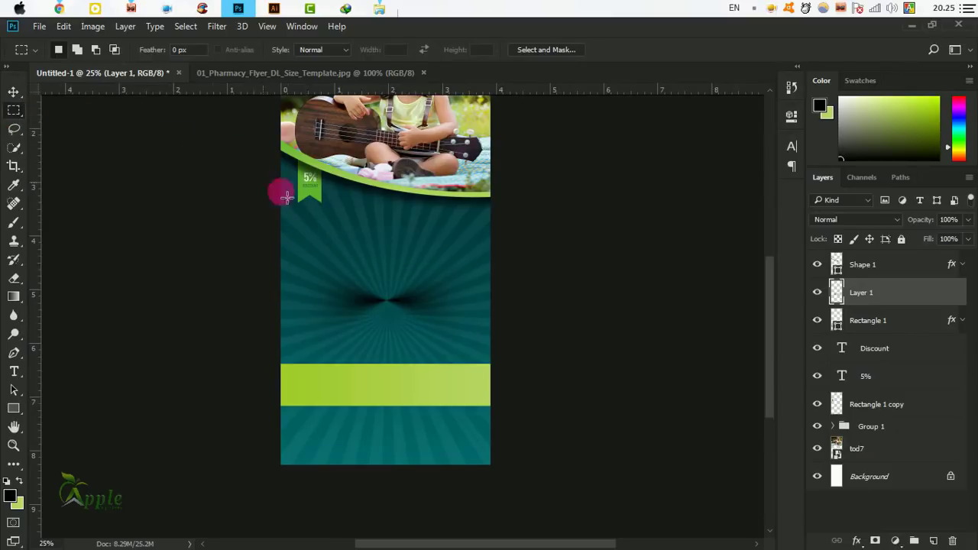
left_click_drag(267, 187, 391, 481)
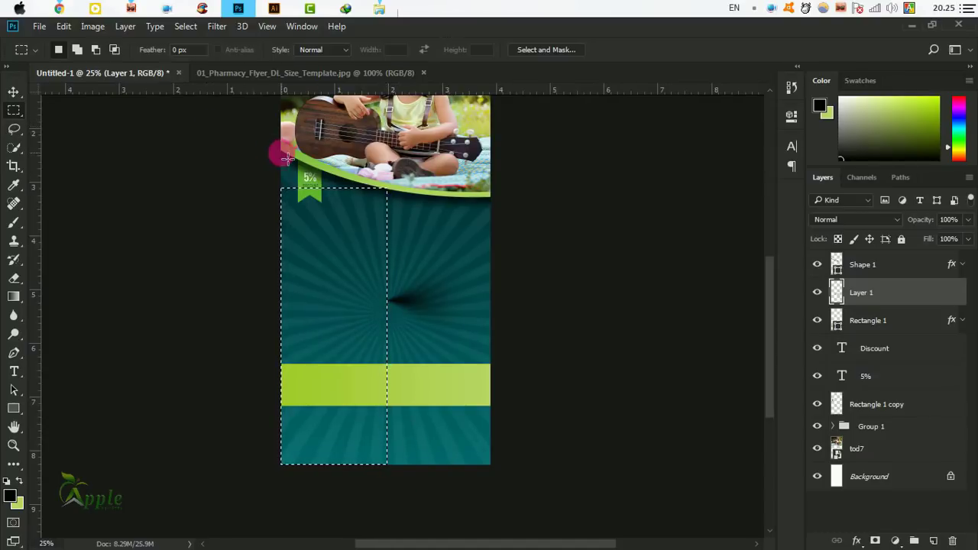
left_click(185, 26)
left_click(196, 57)
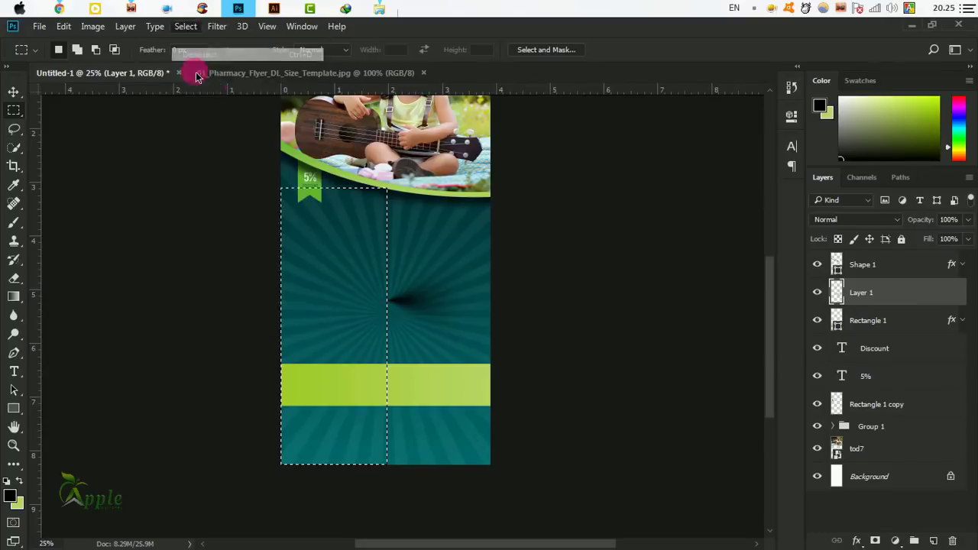
Free-transform the streak to about 32% height, tucked under the lime band's lower-right edge.
left_click(13, 92)
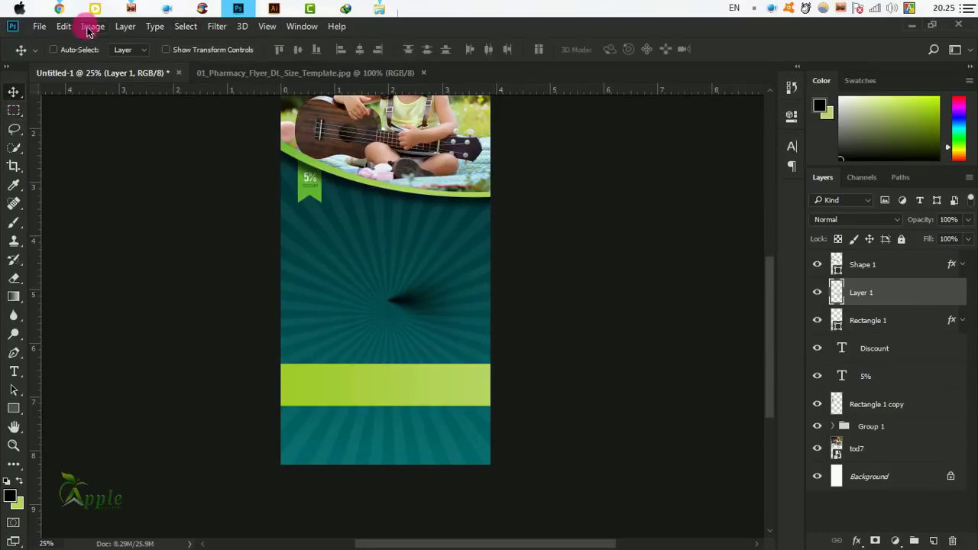
left_click(67, 27)
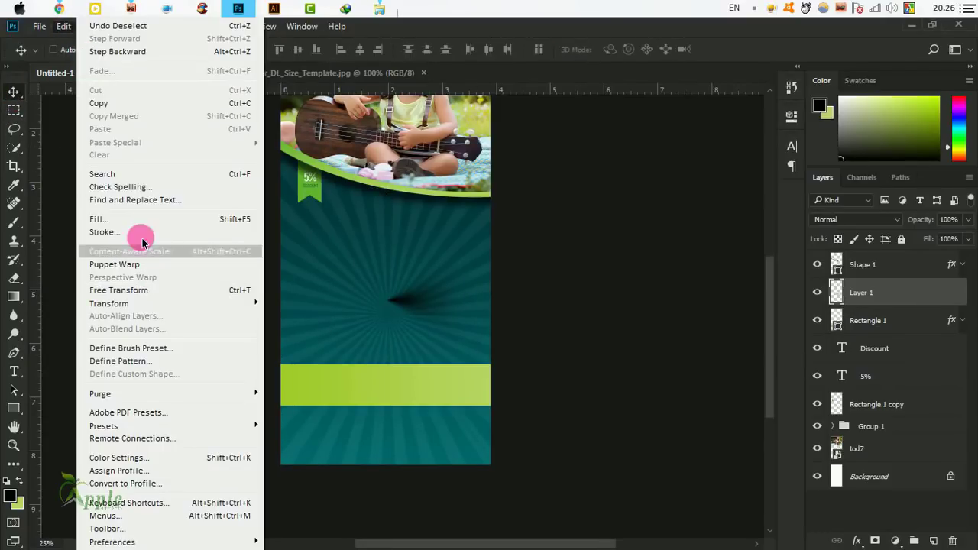
left_click(149, 289)
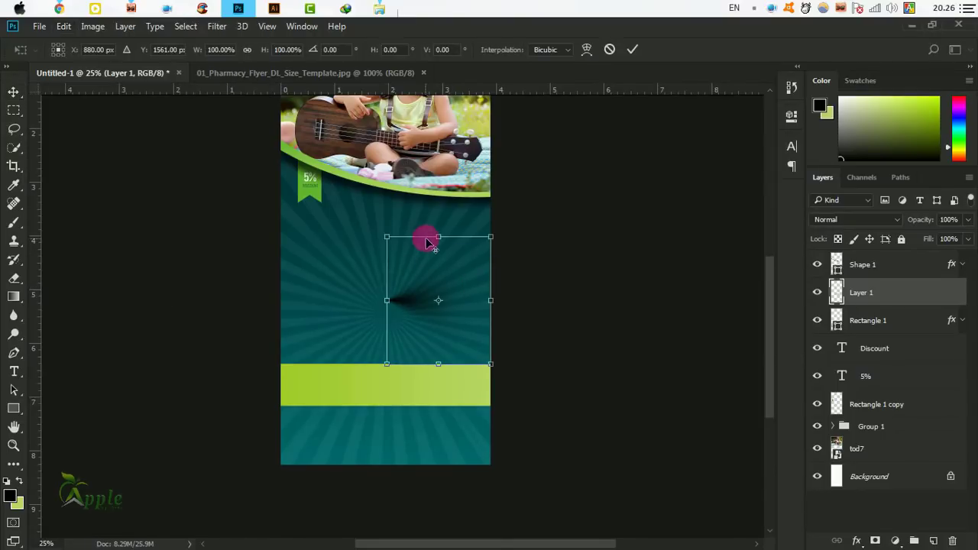
left_click_drag(444, 251, 439, 274)
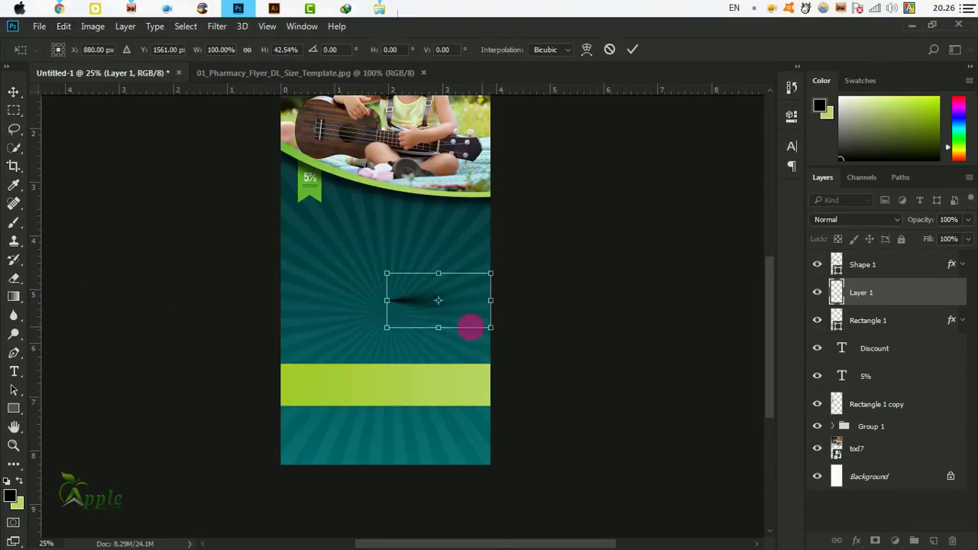
left_click_drag(450, 329, 492, 399)
left_click(632, 49)
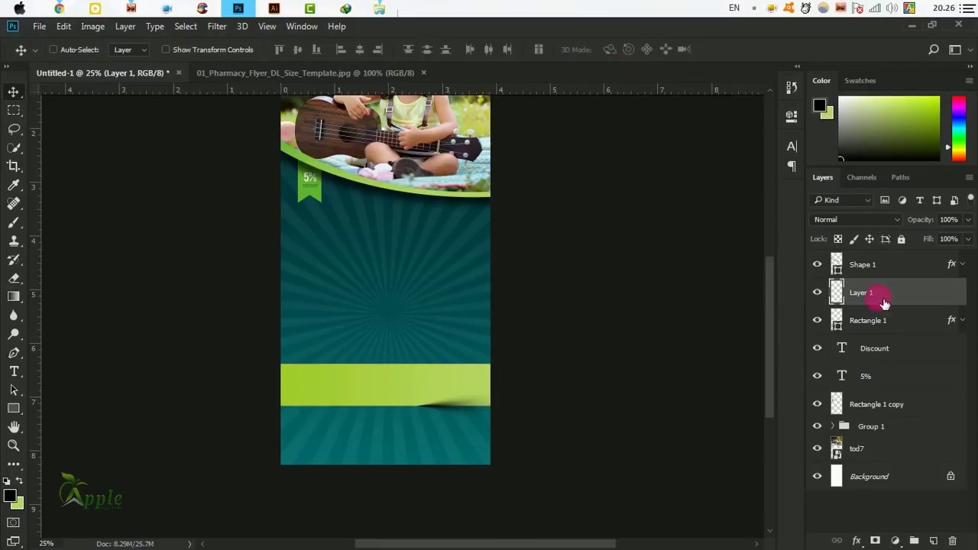
Move Layer 1 below Rectangle 1 so the shadow sits behind the lime band.
left_click_drag(912, 303, 895, 336)
left_click(817, 292)
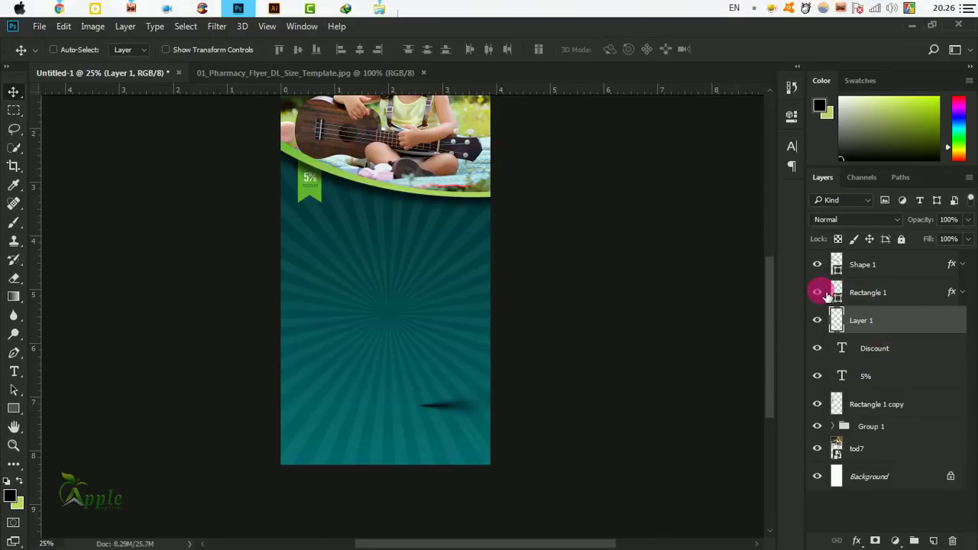
left_click(816, 292)
left_click(919, 334)
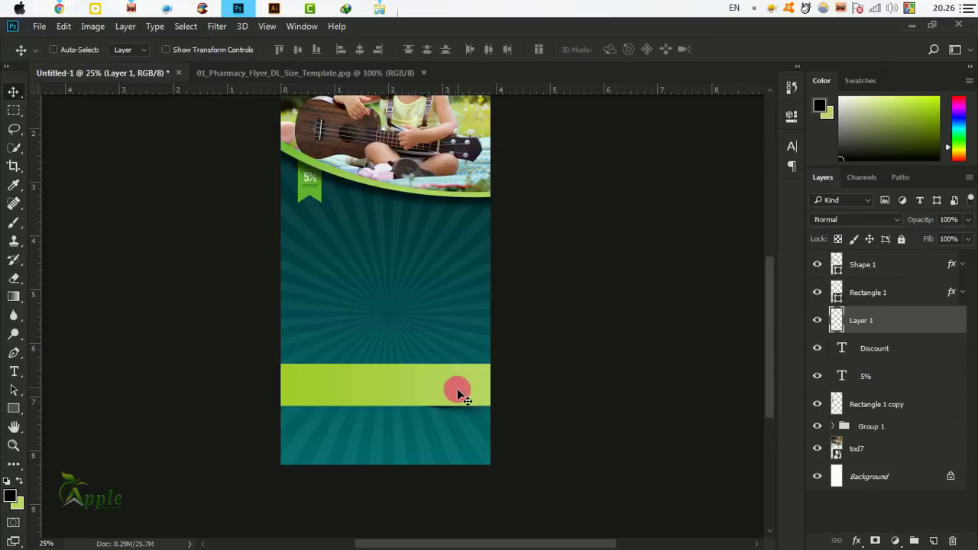
Duplicate the shadow, flip the copy horizontally, and place it under the band's left end.
left_click_drag(450, 406, 345, 407)
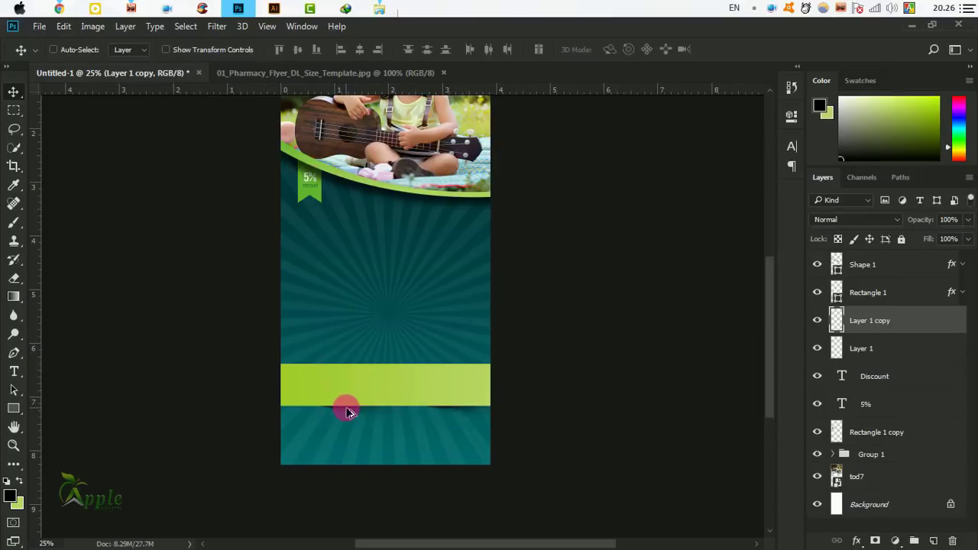
left_click(64, 28)
left_click(140, 287)
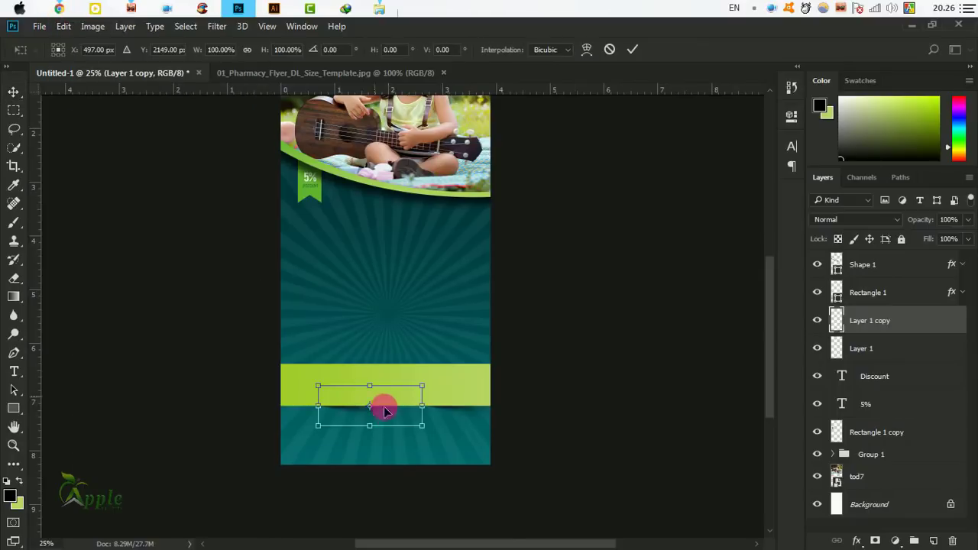
right_click(451, 433)
left_click(479, 401)
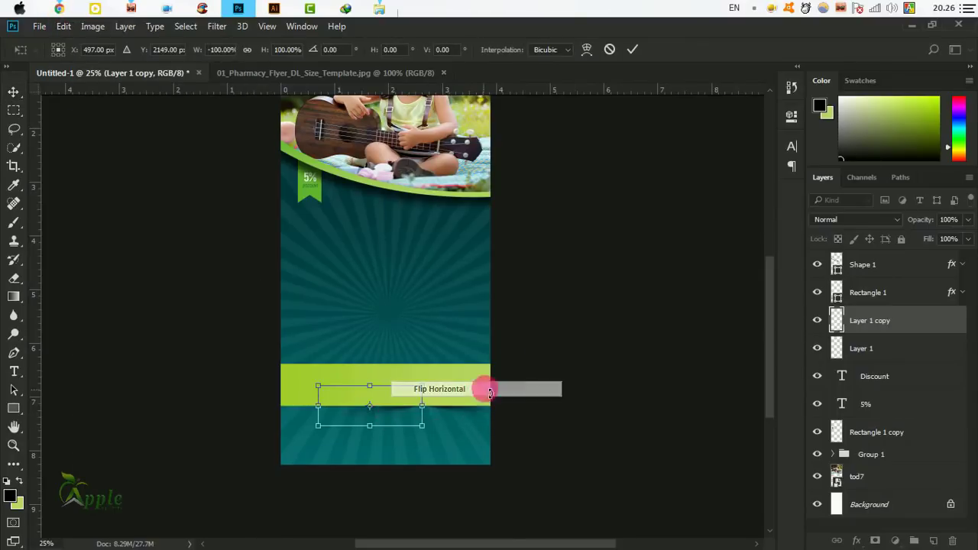
left_click(633, 49)
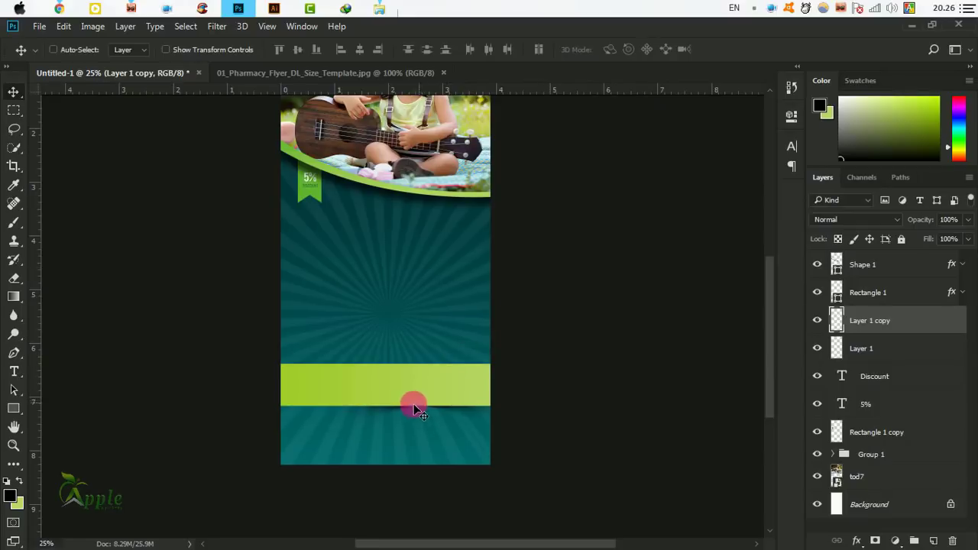
left_click_drag(406, 409, 352, 401)
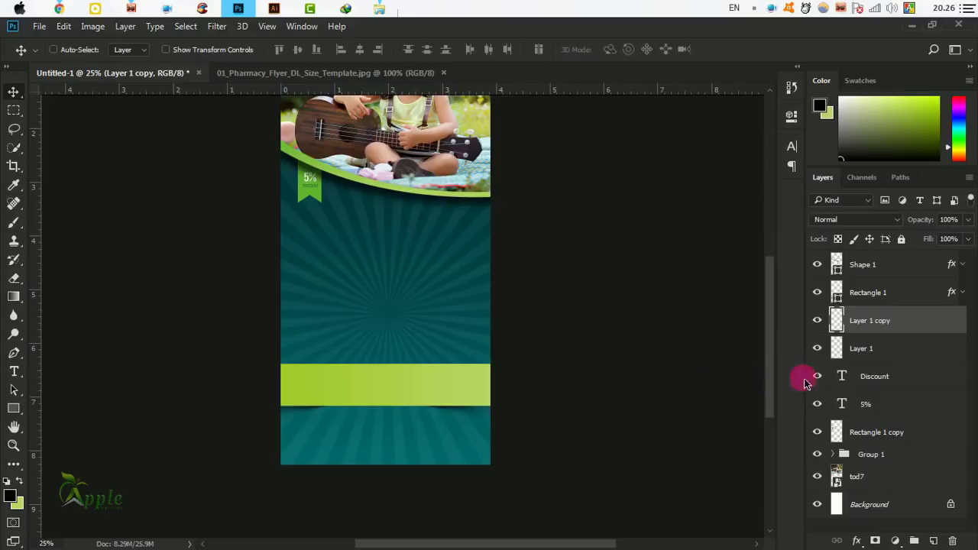
left_click(874, 351)
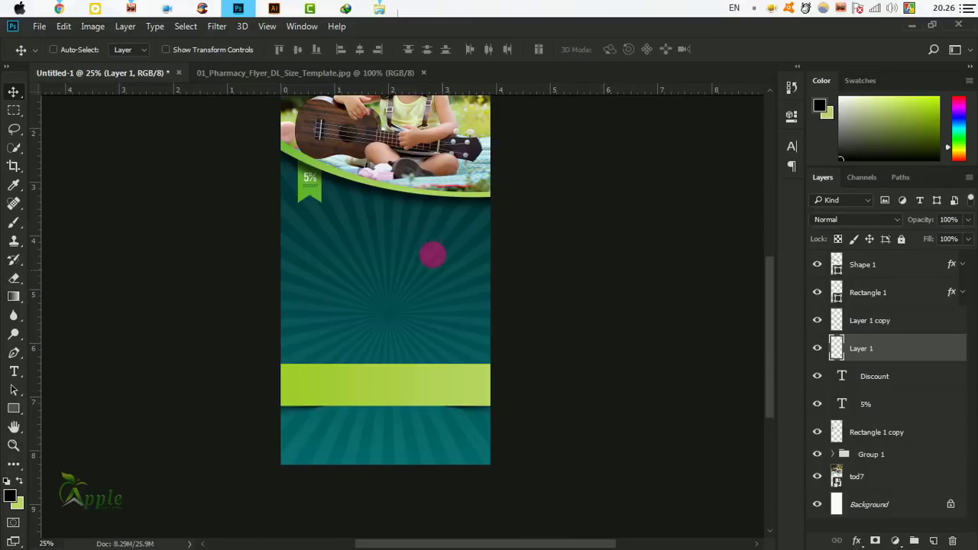
Zoom out to view the whole flyer and check the child photo layer in Group 1.
left_click_drag(434, 253, 460, 290)
key("ctrl+minus")
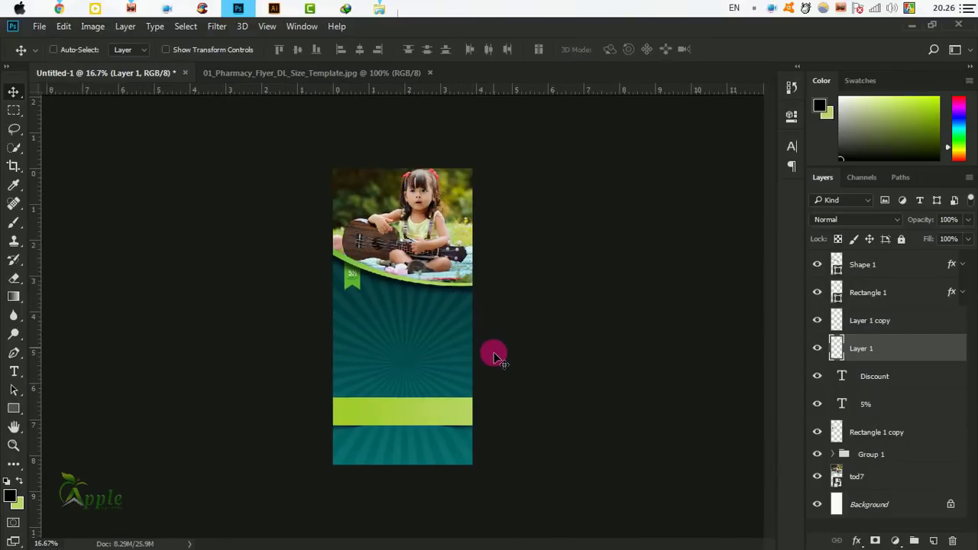
left_click(886, 456)
left_click(871, 480)
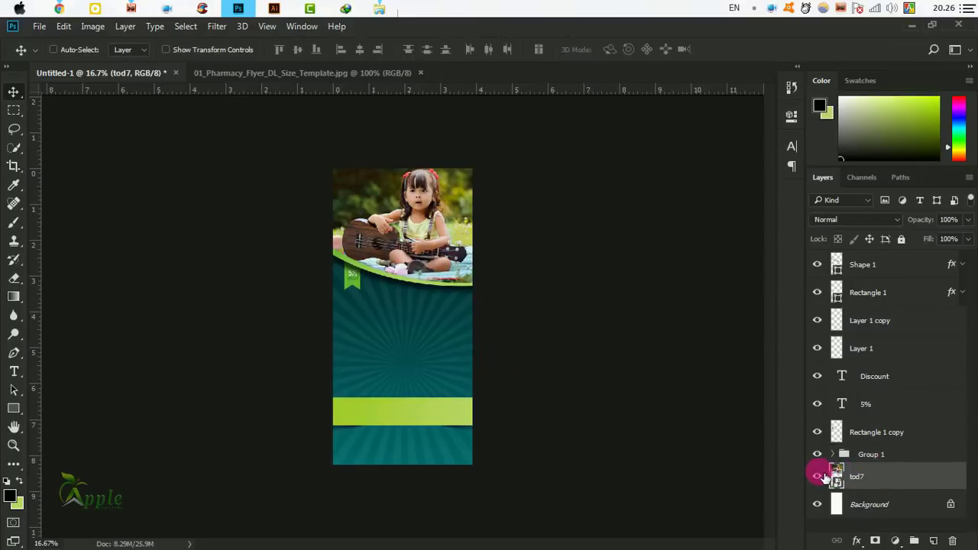
left_click(817, 476)
left_click(817, 475)
Expand Group 1 and set the focus_pattern300dpi layer's opacity to 3%.
left_click(852, 456)
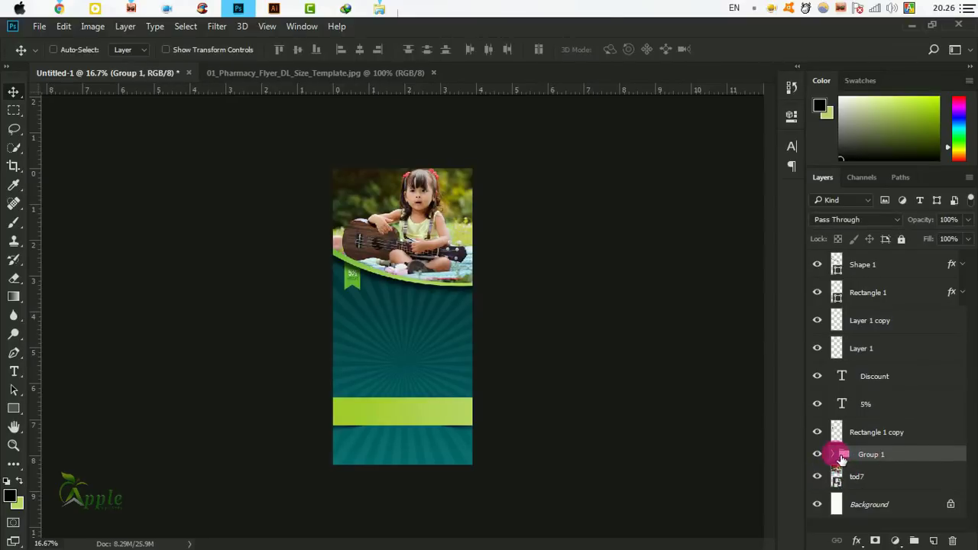
left_click(834, 455)
left_click(925, 488)
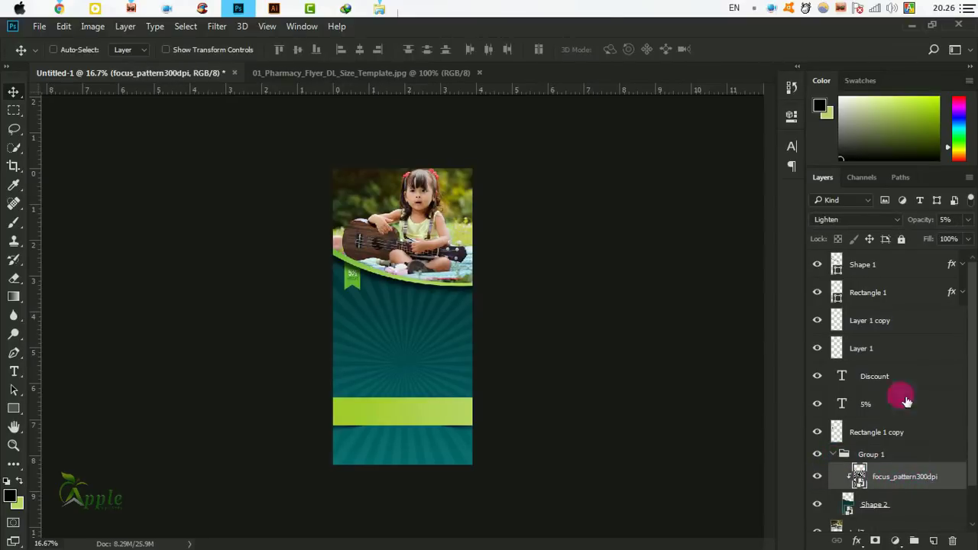
left_click(967, 219)
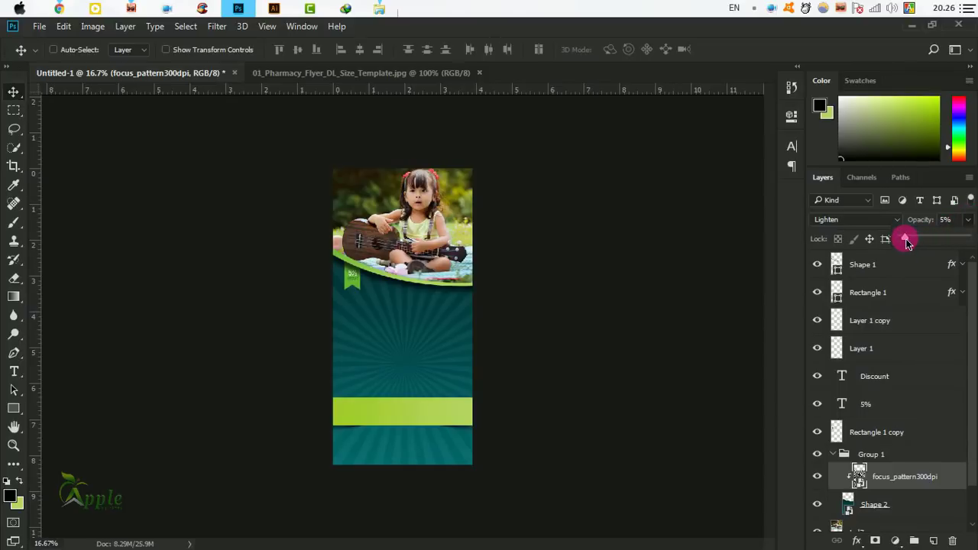
left_click(951, 220)
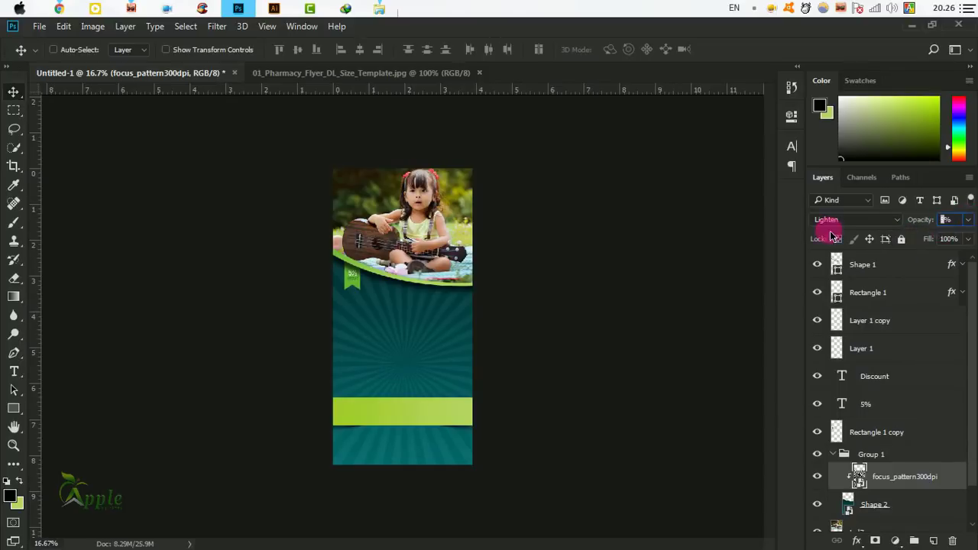
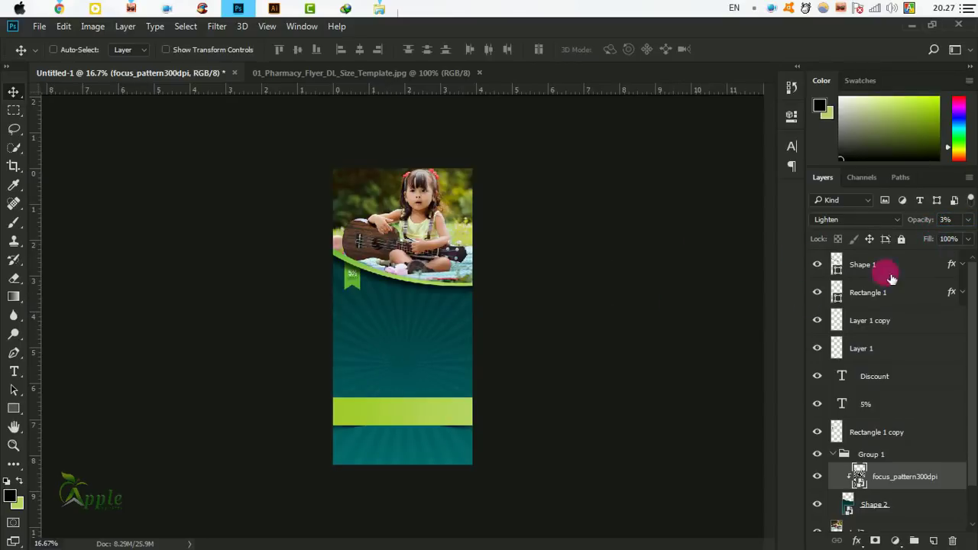
Collapse Group 1, zoom to 25%, and select the Shape 1 layer with the Type tool ready.
left_click(833, 453)
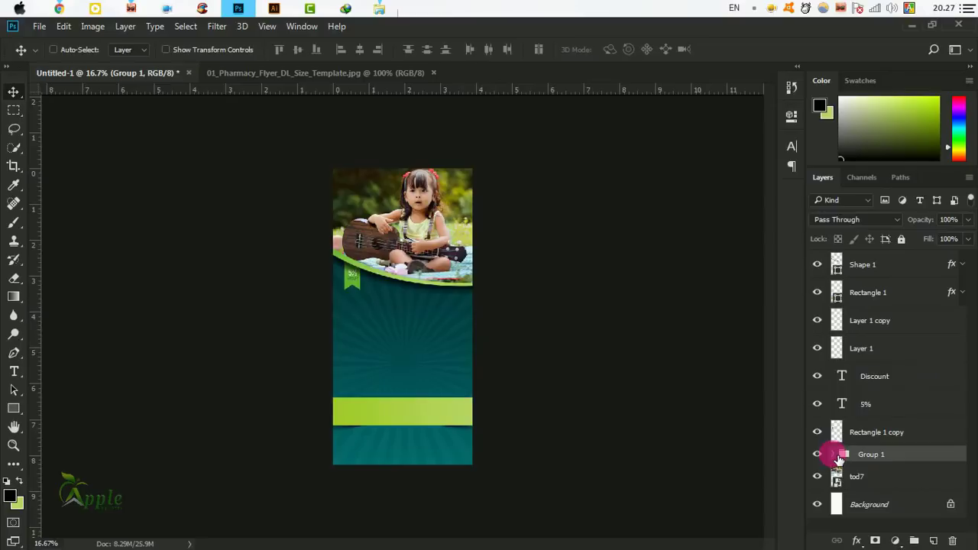
left_click(384, 341, "ctrl")
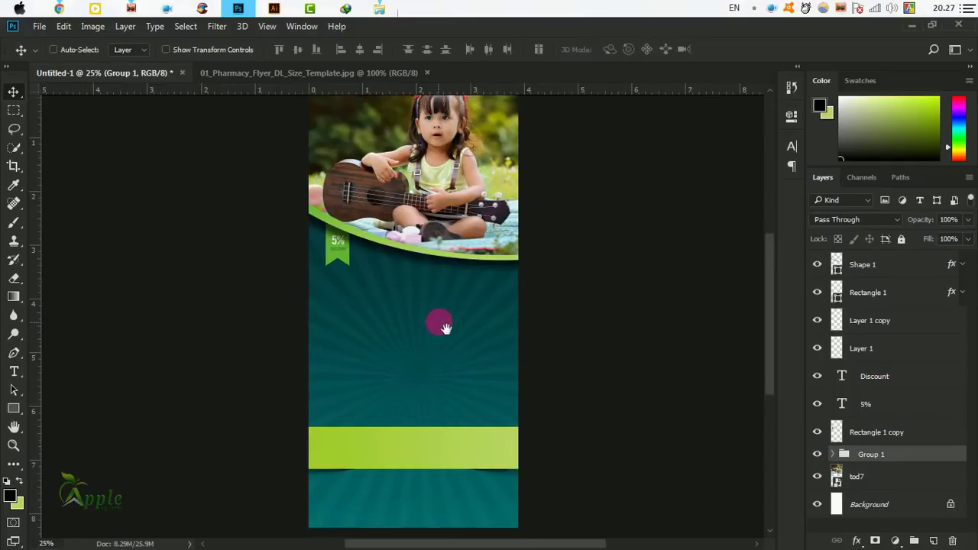
left_click_drag(445, 328, 464, 336)
left_click_drag(492, 394, 485, 328)
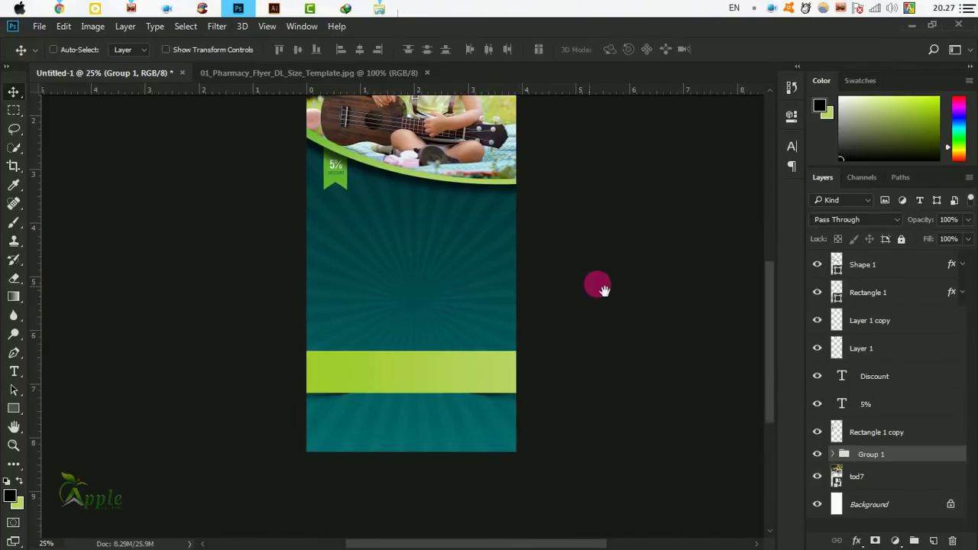
scroll(720, 395, "up", 3)
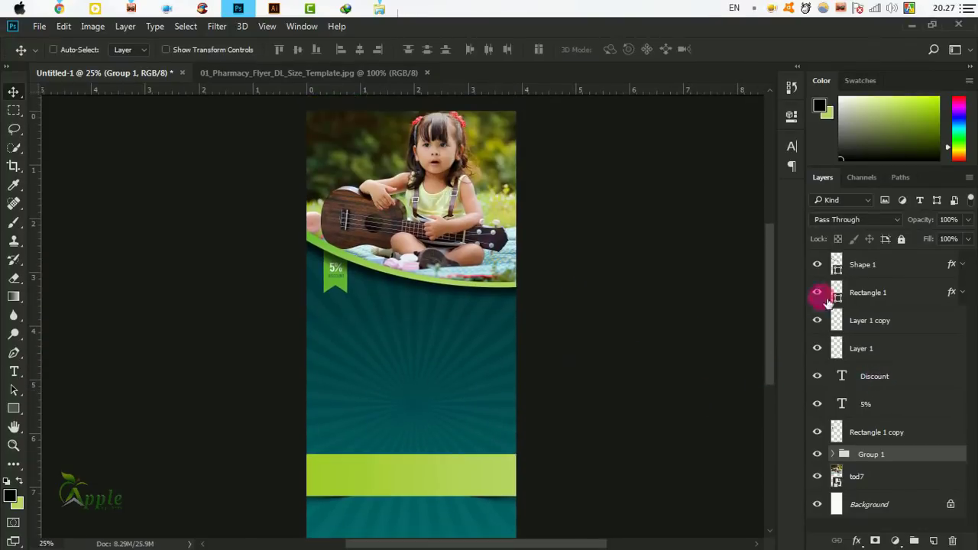
left_click(858, 265)
left_click(14, 371)
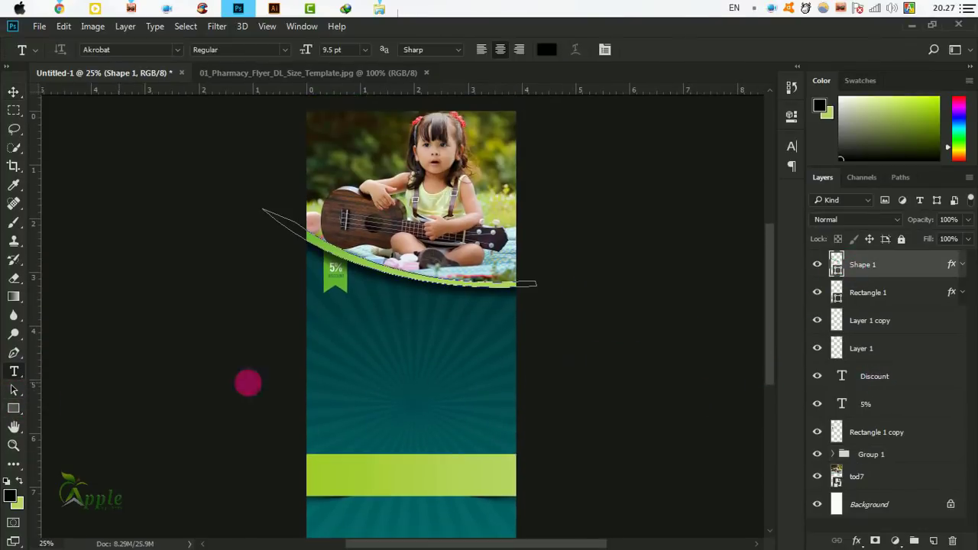
Type the headline 'YOUR BUSINESS HEADLINE HERE' at 24.5 pt beside the flyer.
left_click(328, 326)
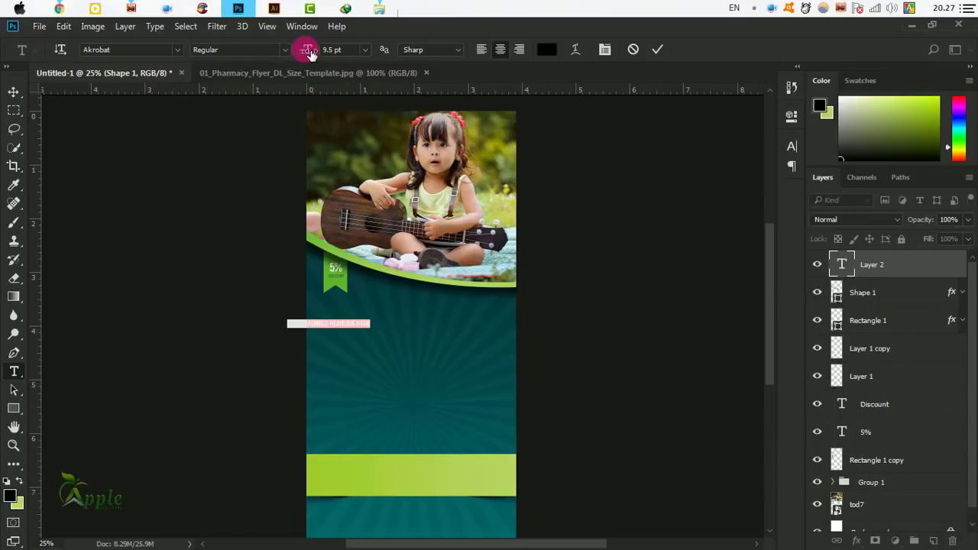
left_click_drag(308, 50, 313, 51)
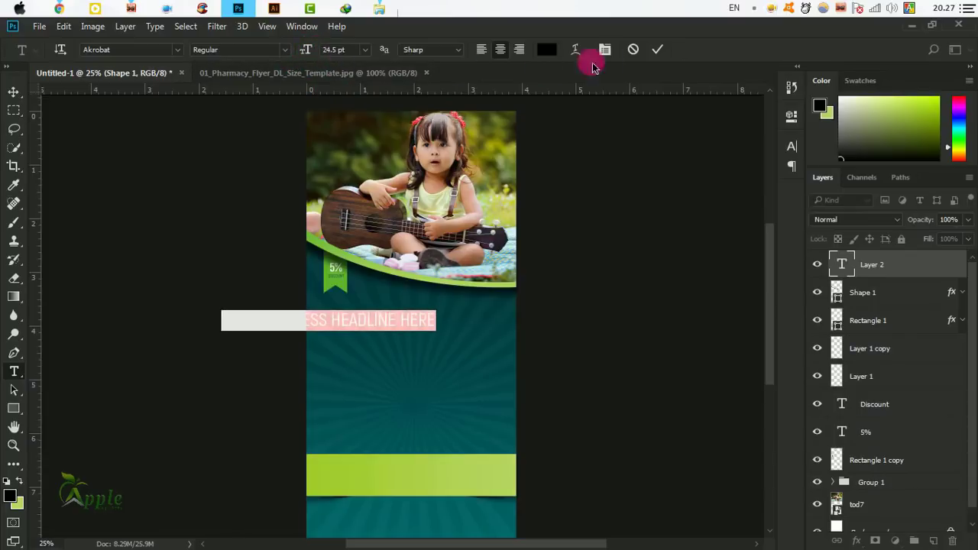
left_click(657, 49)
Move the headline below the photo and scale it to 83% to fit the flyer.
left_click(14, 92)
left_click(395, 324)
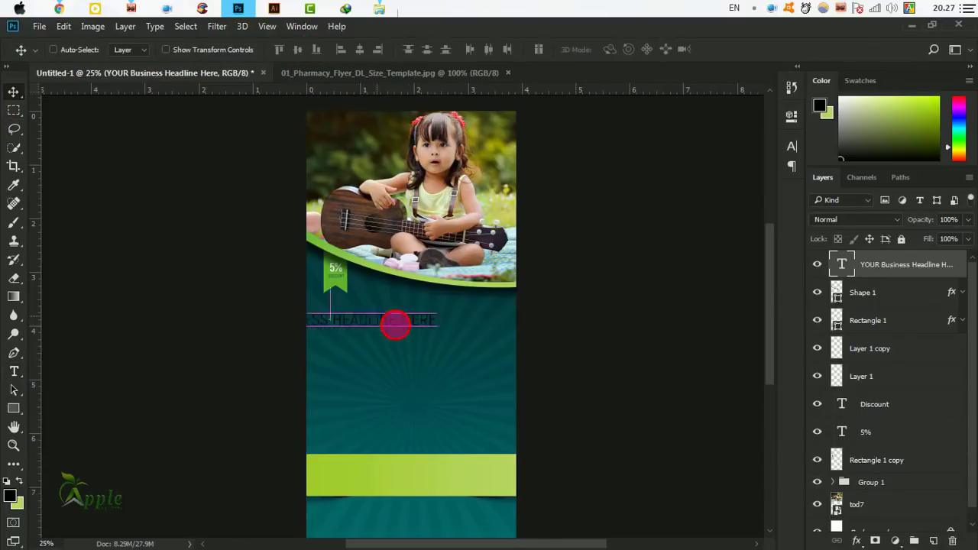
left_click_drag(395, 324, 459, 316)
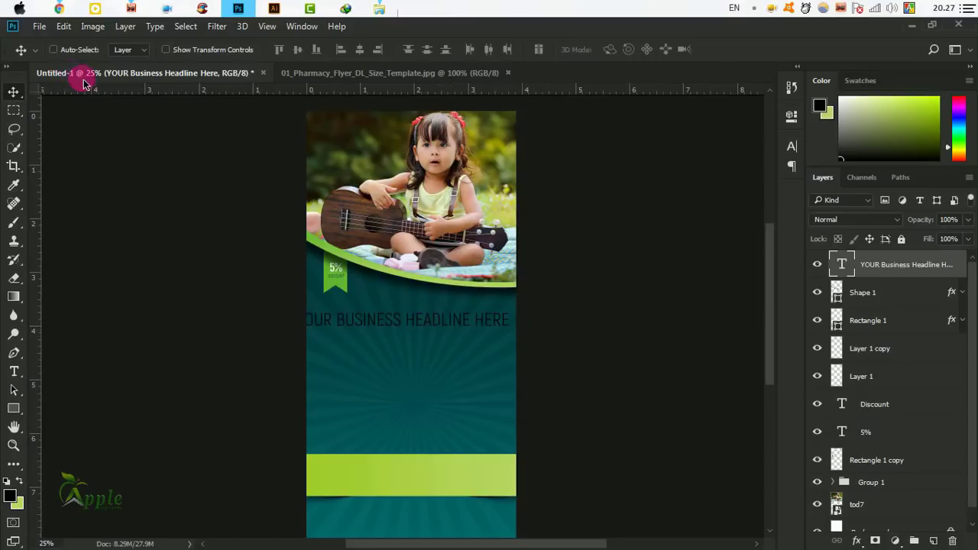
key("ctrl+t")
left_click_drag(301, 313, 331, 315)
left_click(632, 49)
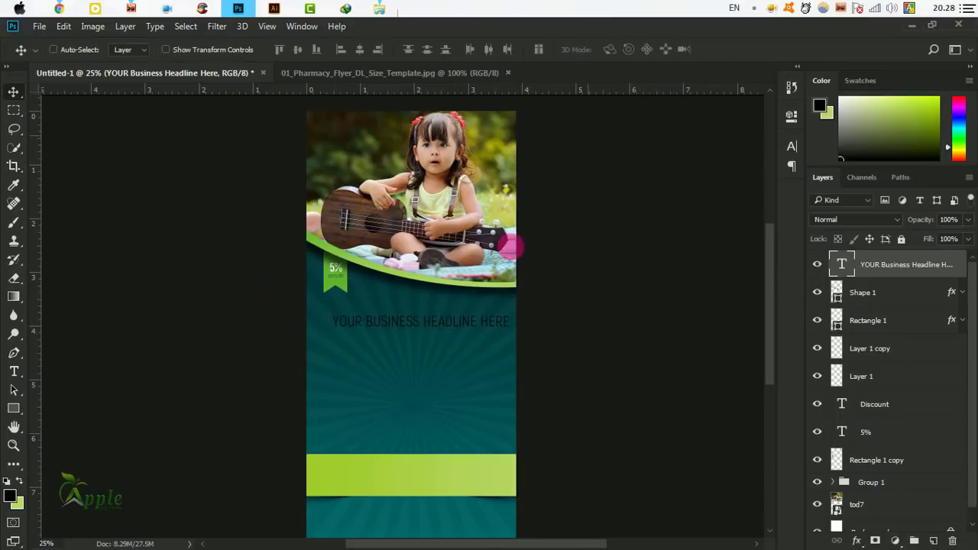
left_click_drag(435, 328, 422, 329)
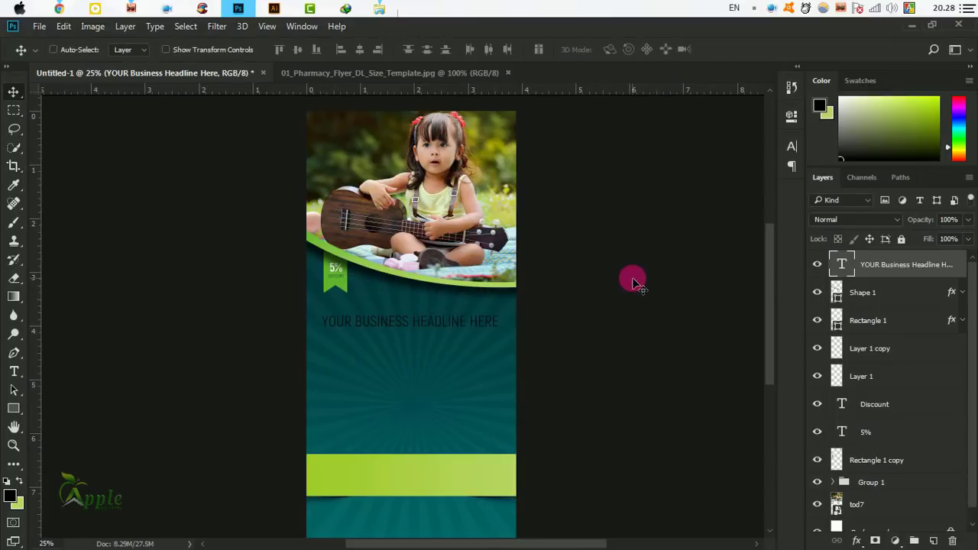
Set the headline font to Bebas Neue Regular and nudge it slightly lower.
left_click(791, 146)
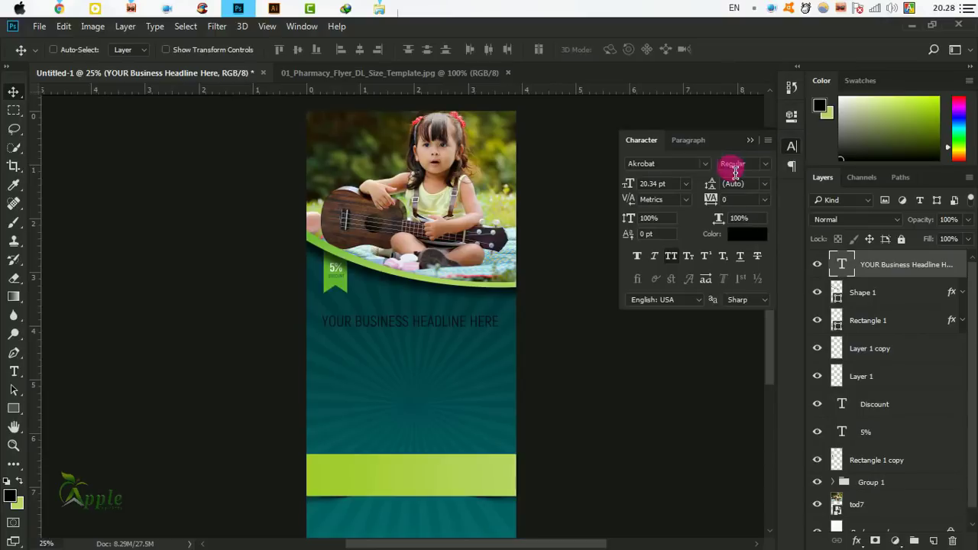
left_click(706, 164)
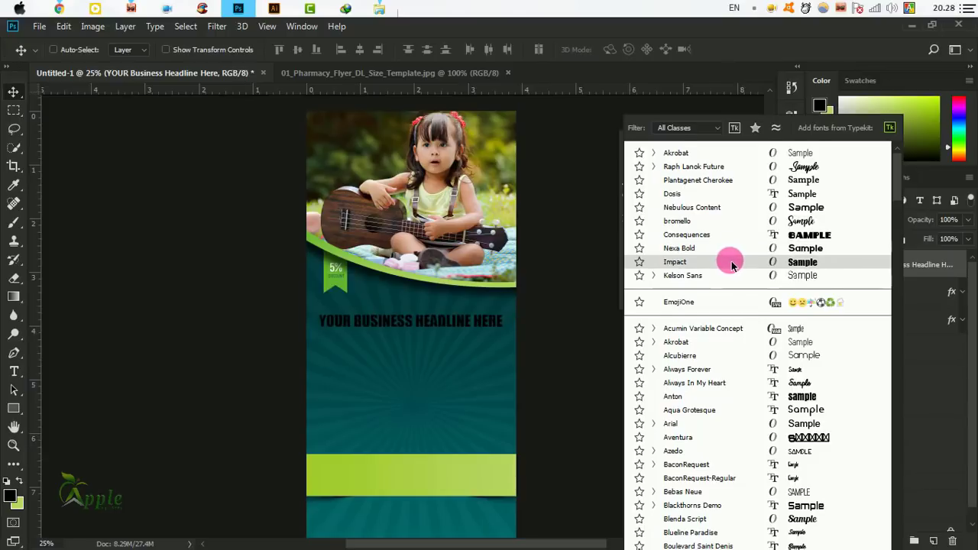
scroll(733, 267, "down", 2)
scroll(745, 283, "down", 4)
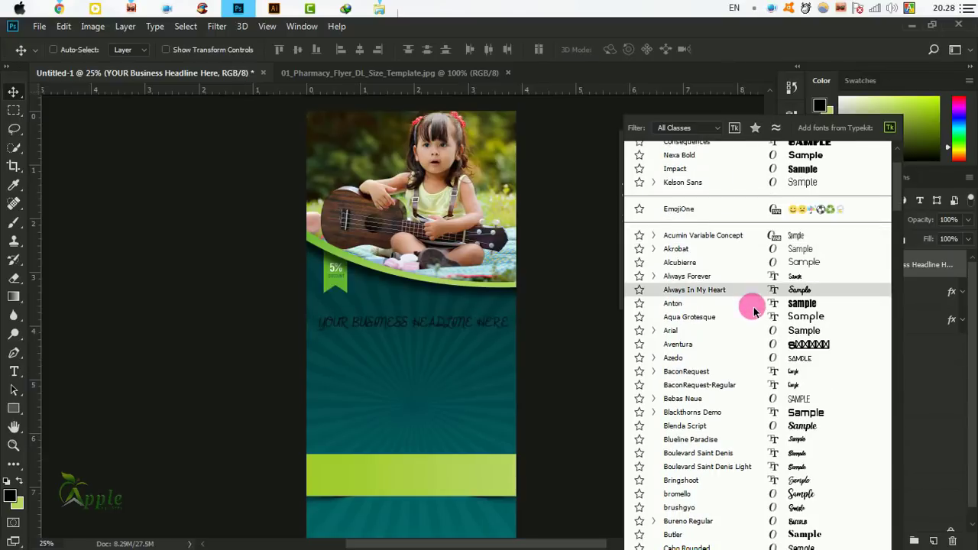
scroll(753, 310, "down", 1)
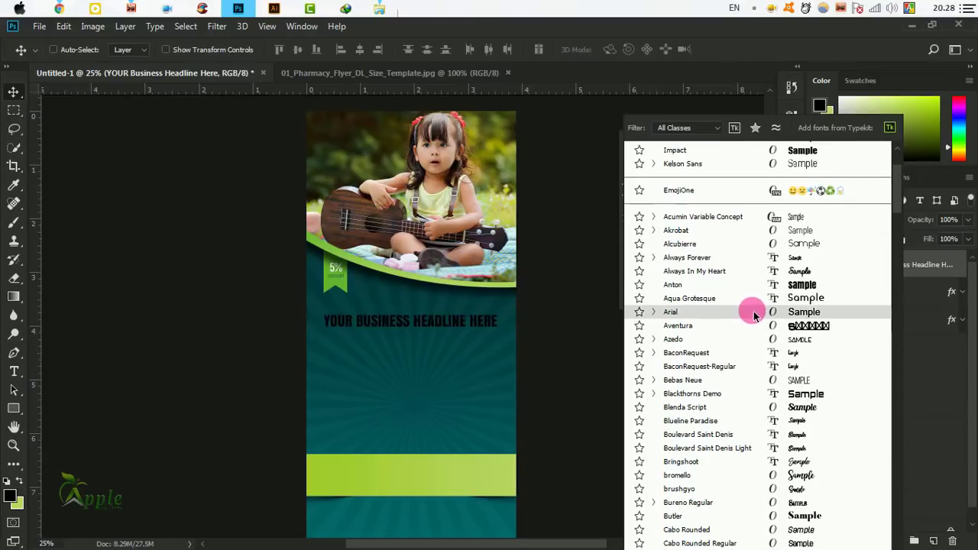
left_click(734, 386)
left_click(769, 167)
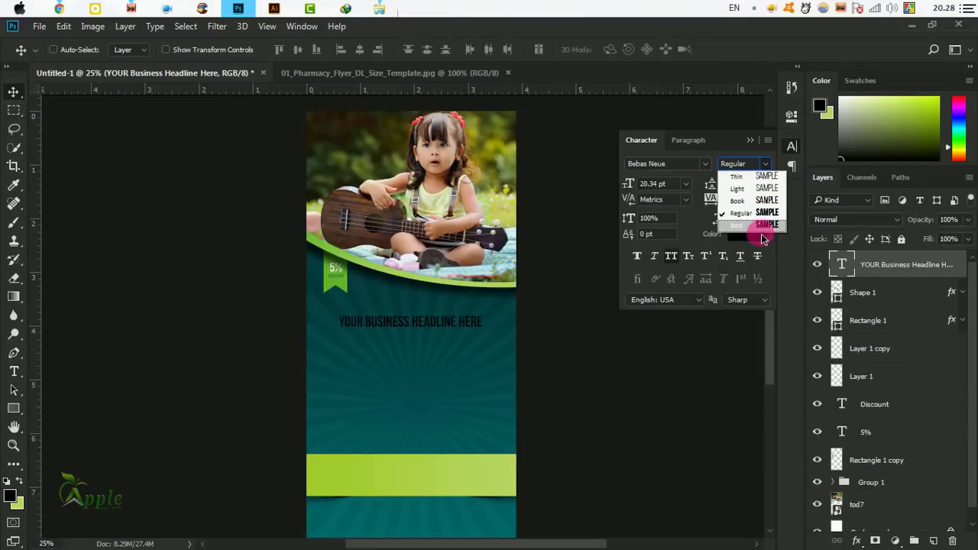
left_click(764, 213)
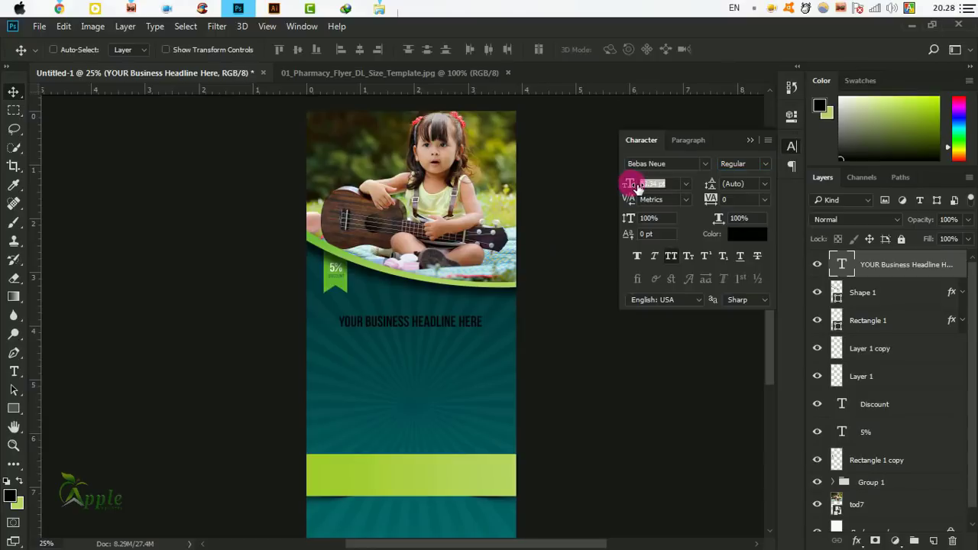
left_click(749, 139)
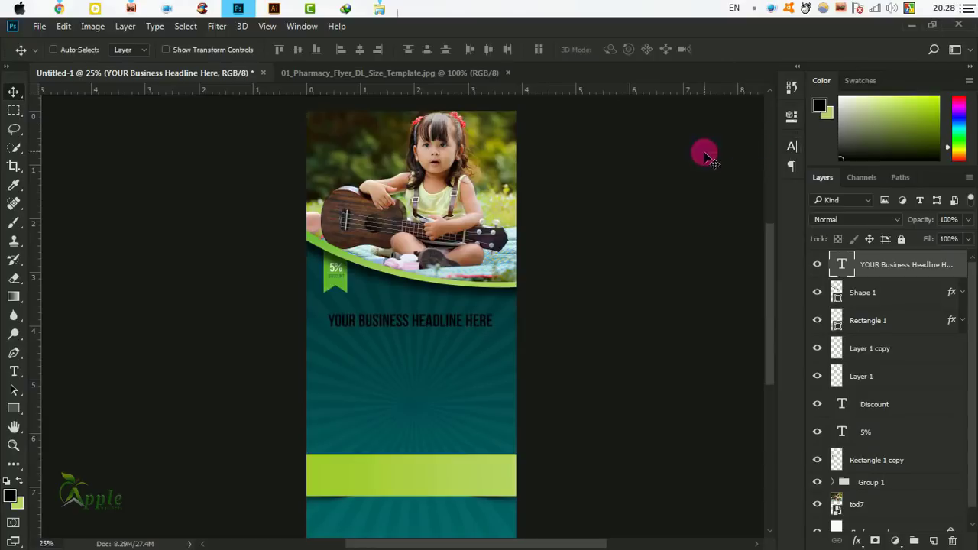
key("shift+Down")
key("shift+Down")
key("shift+Down")
key("shift+Down")
key("shift+Down")
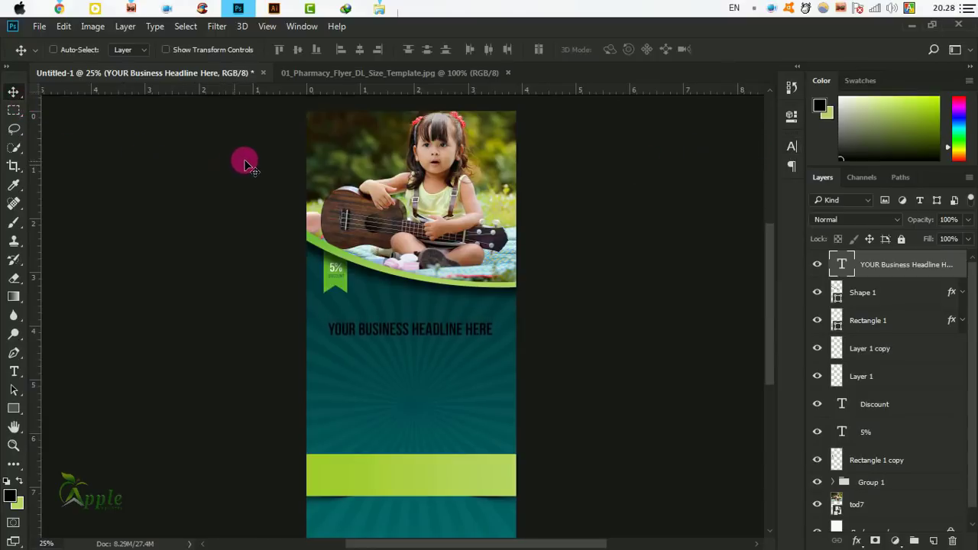
Scale the headline to about 105.52% and centre it horizontally on the canvas.
key("ctrl+t")
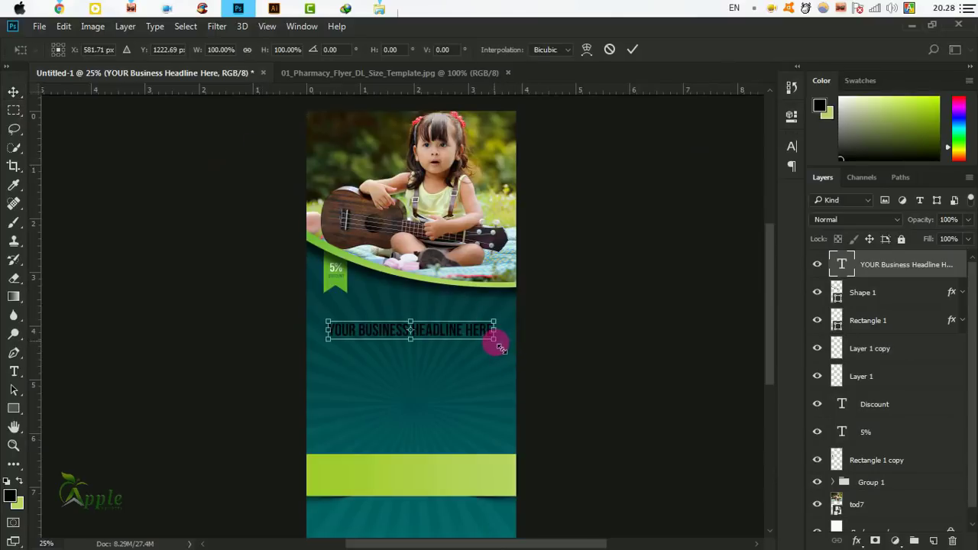
left_click_drag(500, 347, 501, 340)
left_click(632, 49)
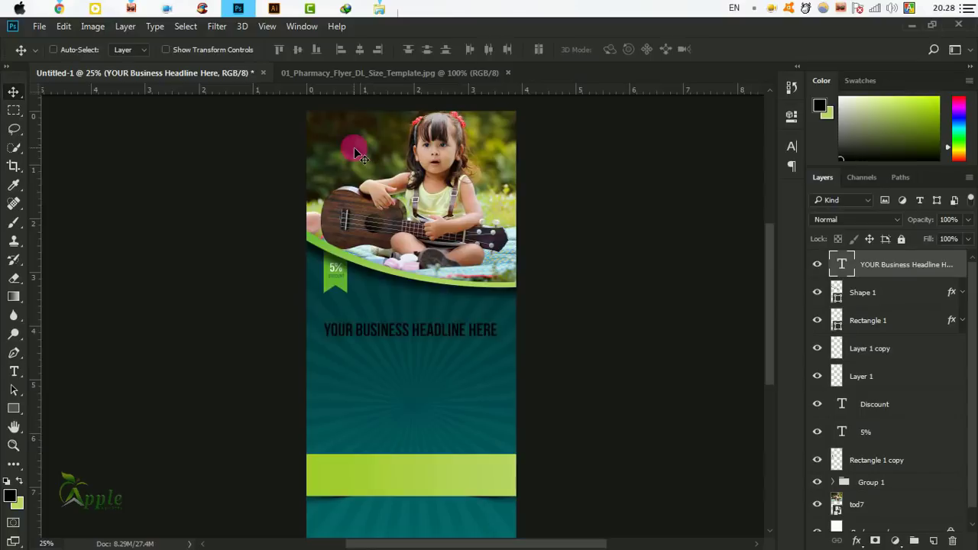
key("ctrl+a")
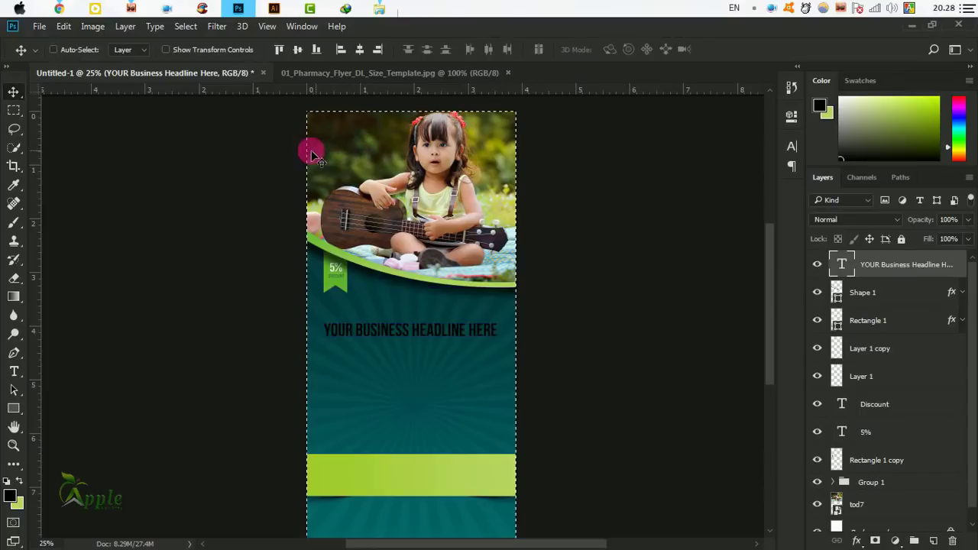
left_click(359, 50)
left_click(186, 26)
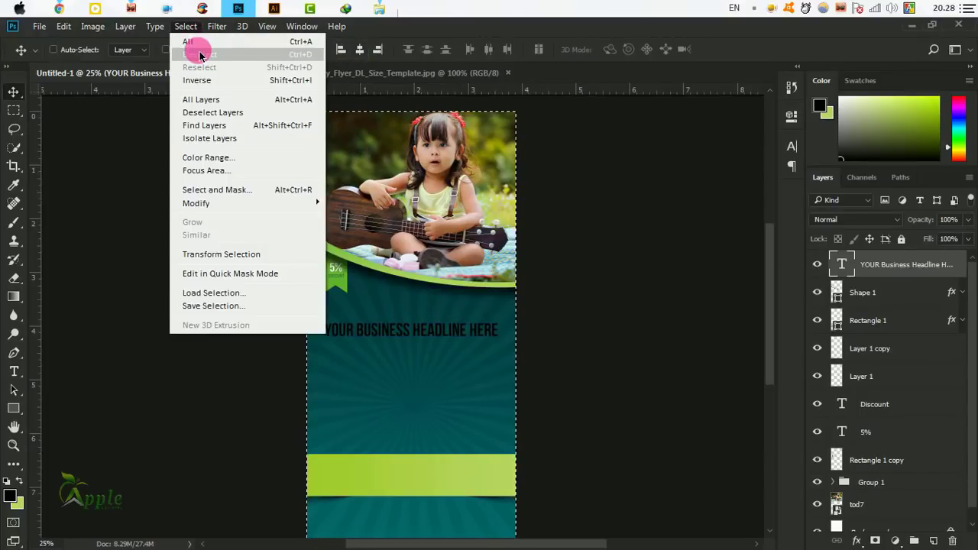
left_click(200, 55)
left_click_drag(469, 354, 466, 324)
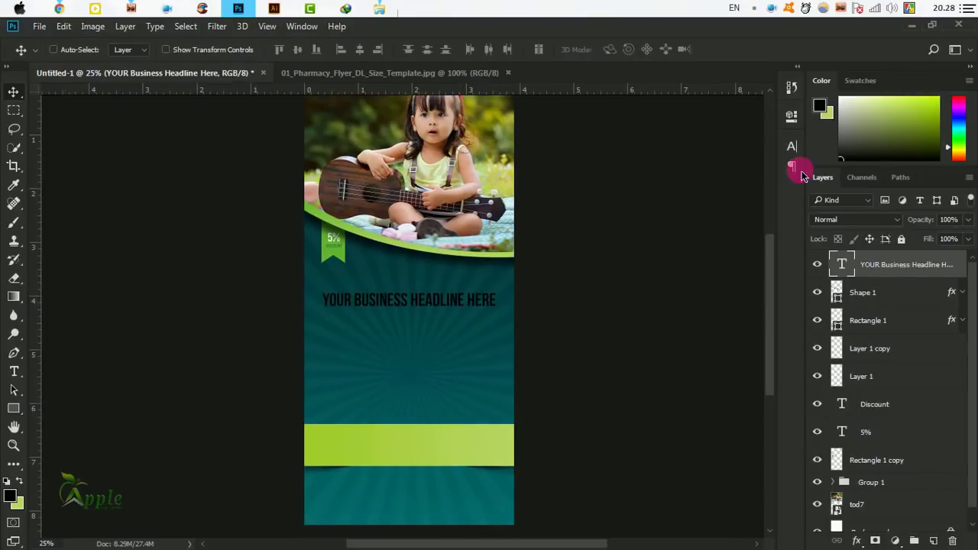
Colour the headline text near-white #fafbf7 and nudge it up slightly.
left_click(792, 147)
left_click(753, 231)
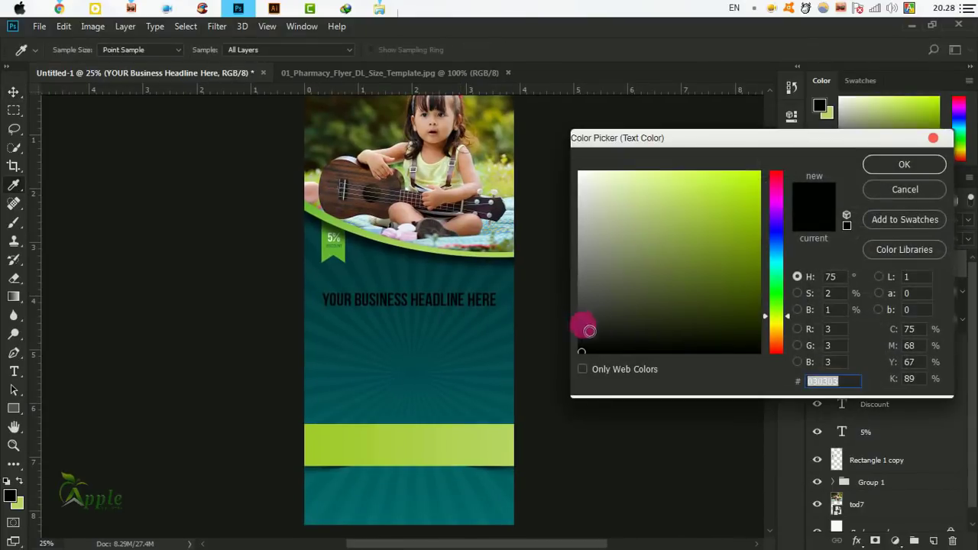
left_click(584, 177)
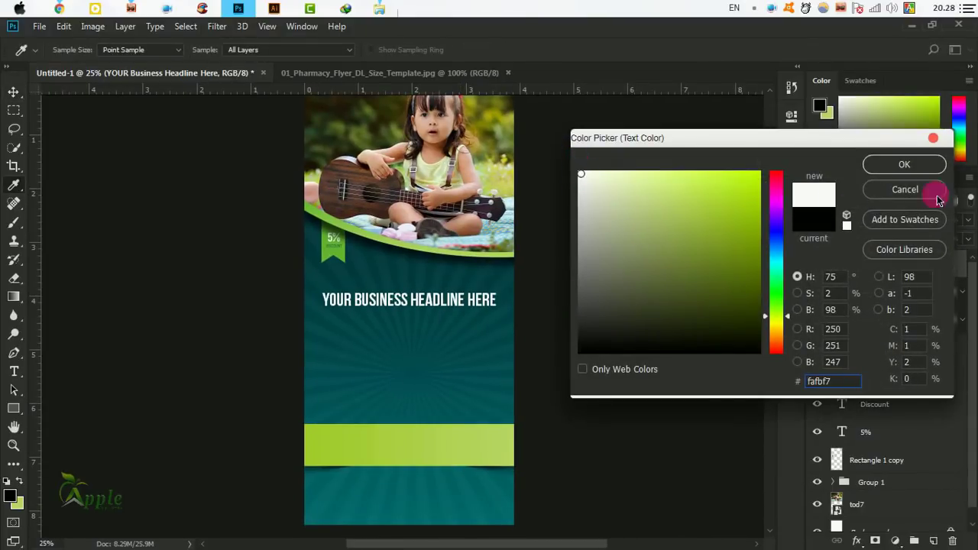
left_click(926, 164)
key("shift+Up")
key("shift+Up")
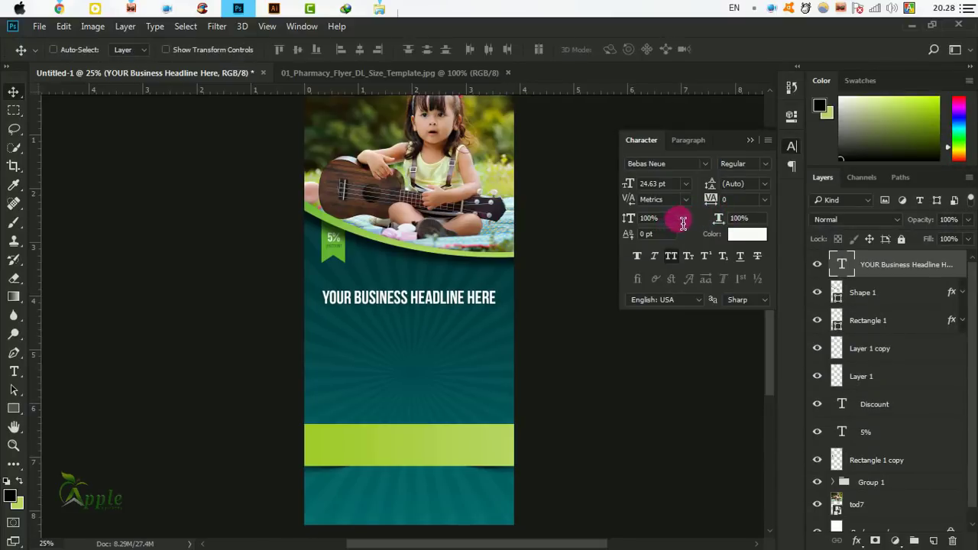
Type the tagline APPLE'S TAGLINE IS RIGHT HERE below the headline and select its text.
left_click(754, 142)
key("ctrl+plus")
left_click_drag(457, 324, 581, 313)
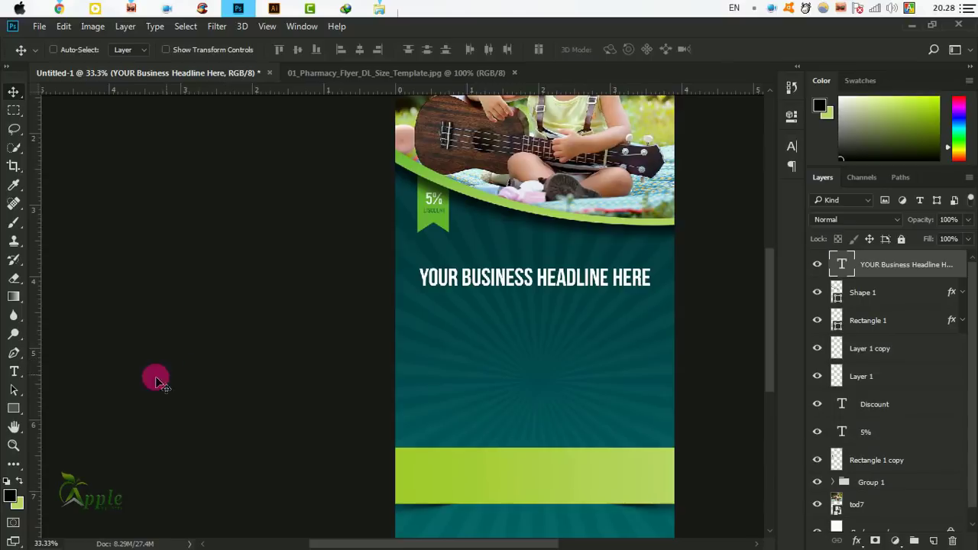
left_click(14, 371)
left_click(440, 330)
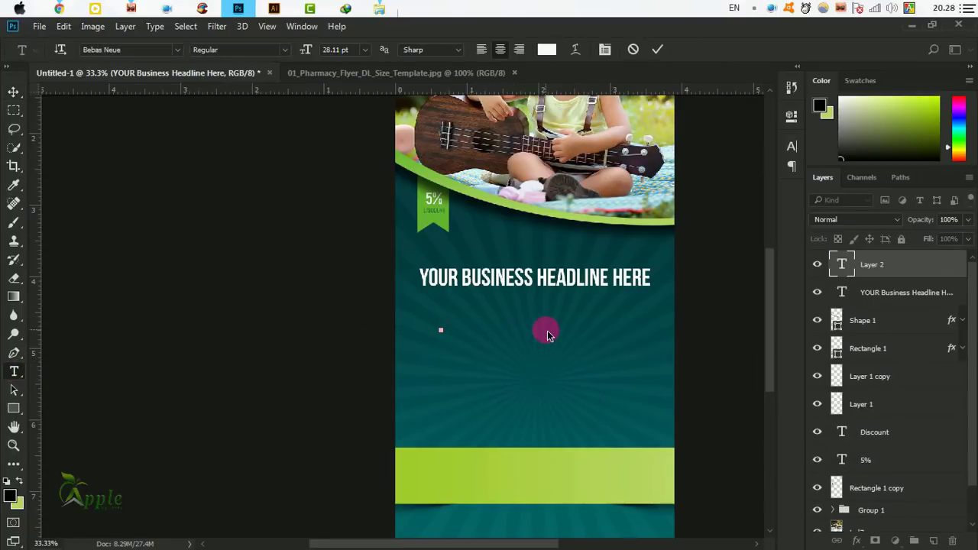
type("APPLES")
key("BackSpace")
type("'S TAGL")
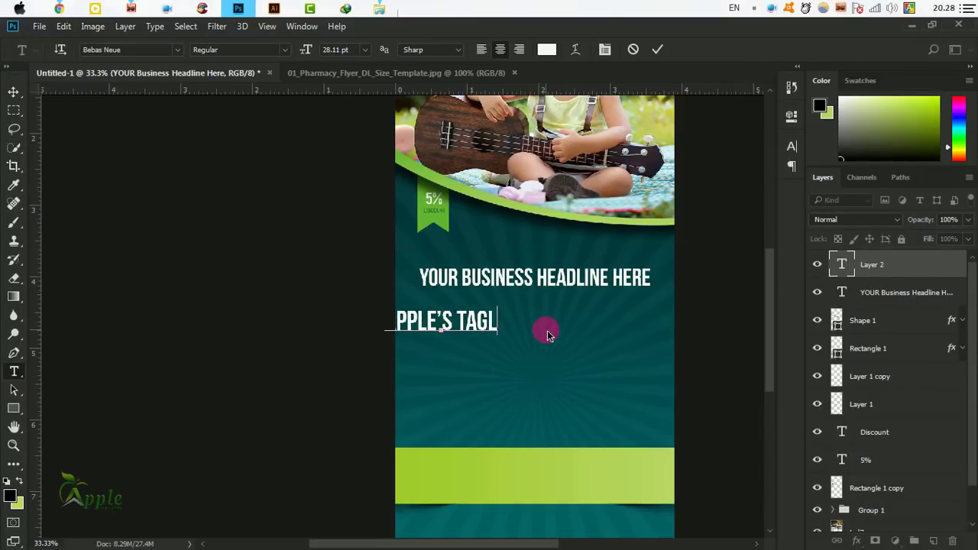
type("INE I")
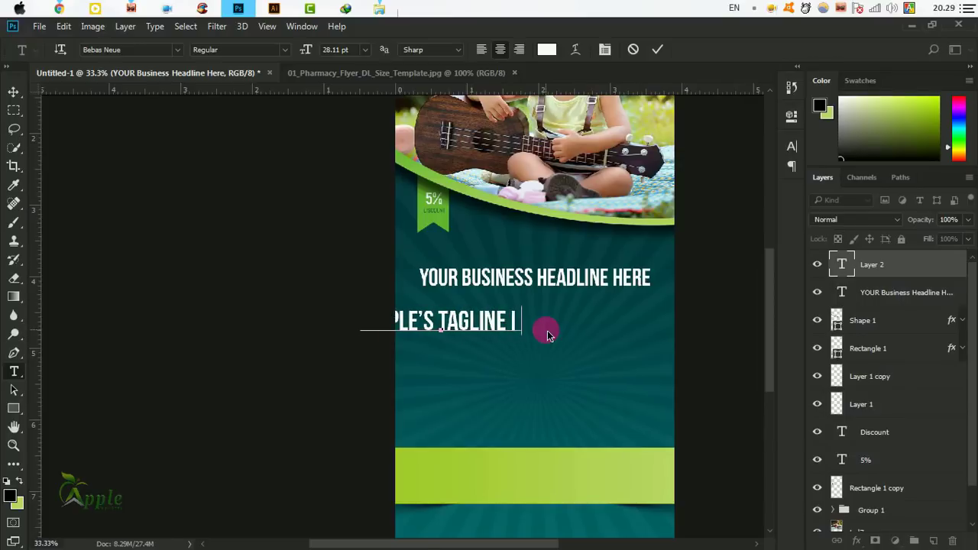
type("S RI")
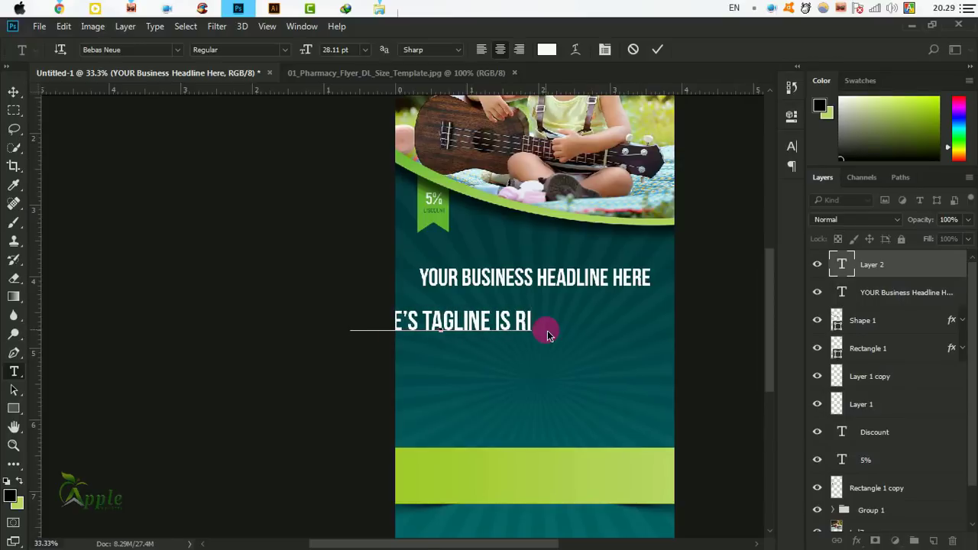
type("GHT HERE")
key("ctrl+a")
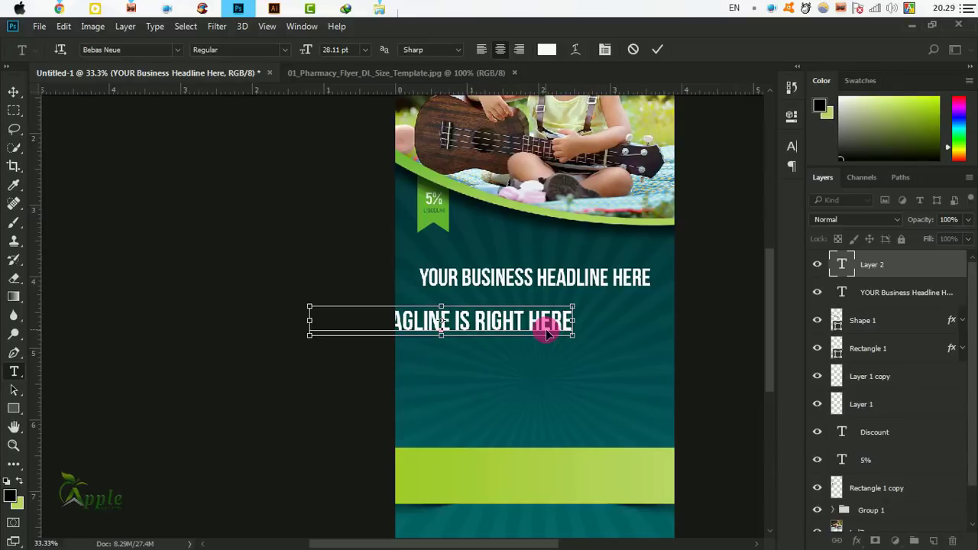
Make the tagline 18.11 pt Akrobat SemiBold with All Caps turned off.
left_click(793, 146)
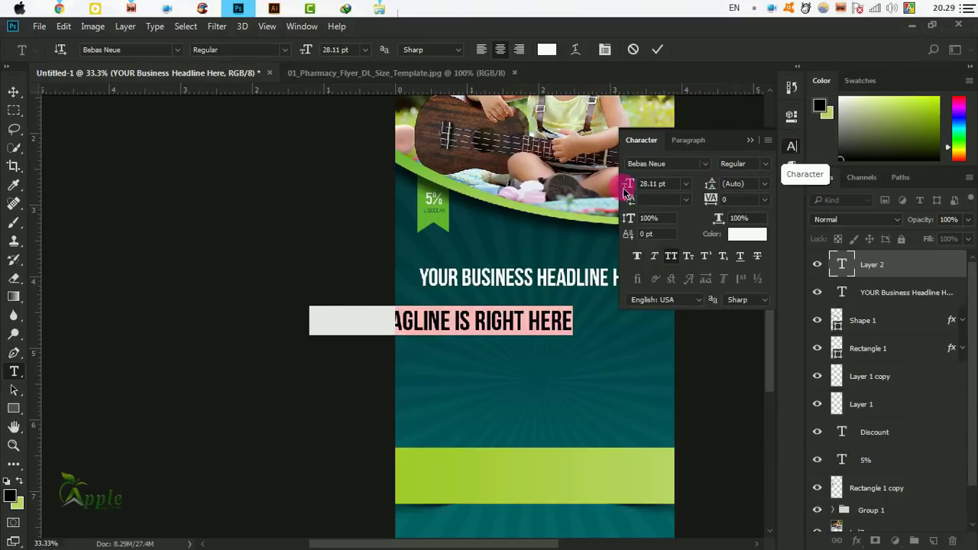
left_click_drag(632, 188, 625, 184)
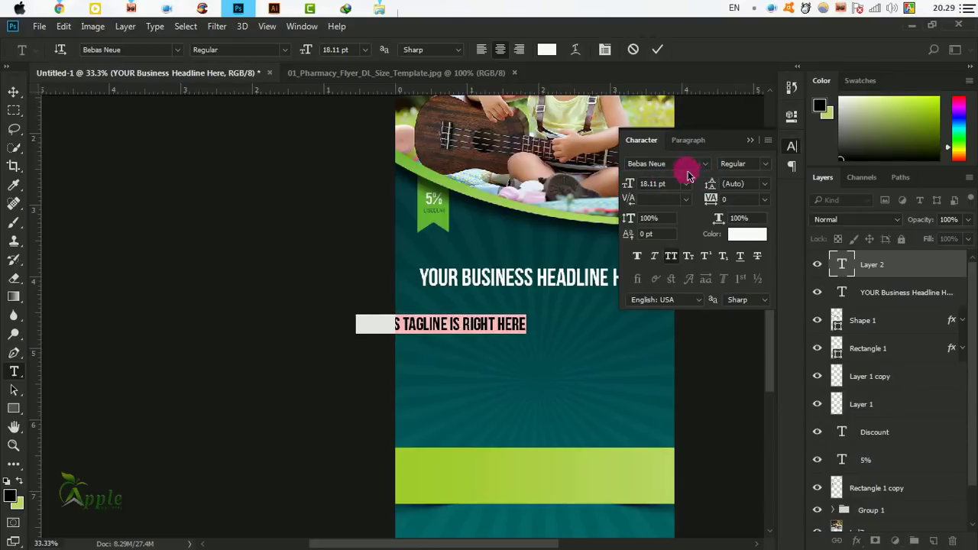
left_click(702, 168)
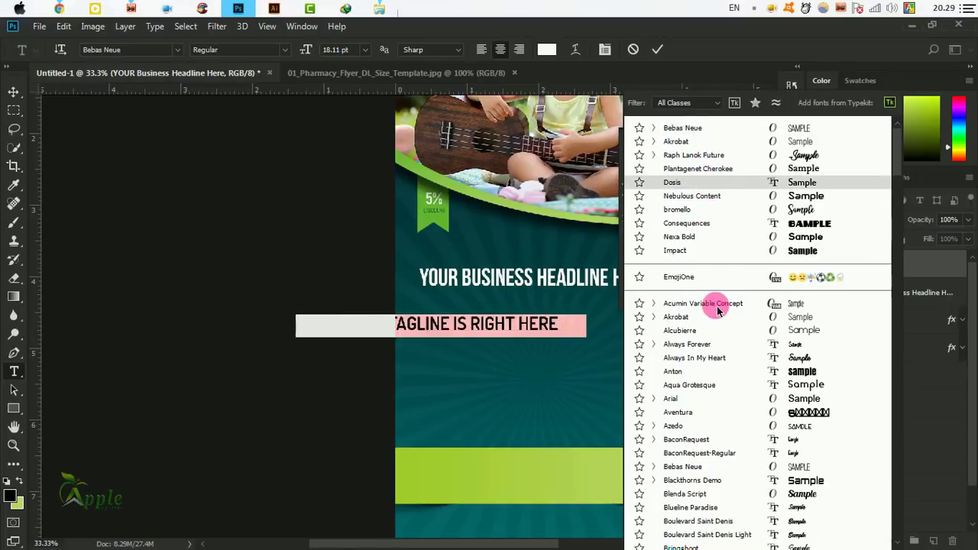
left_click(694, 320)
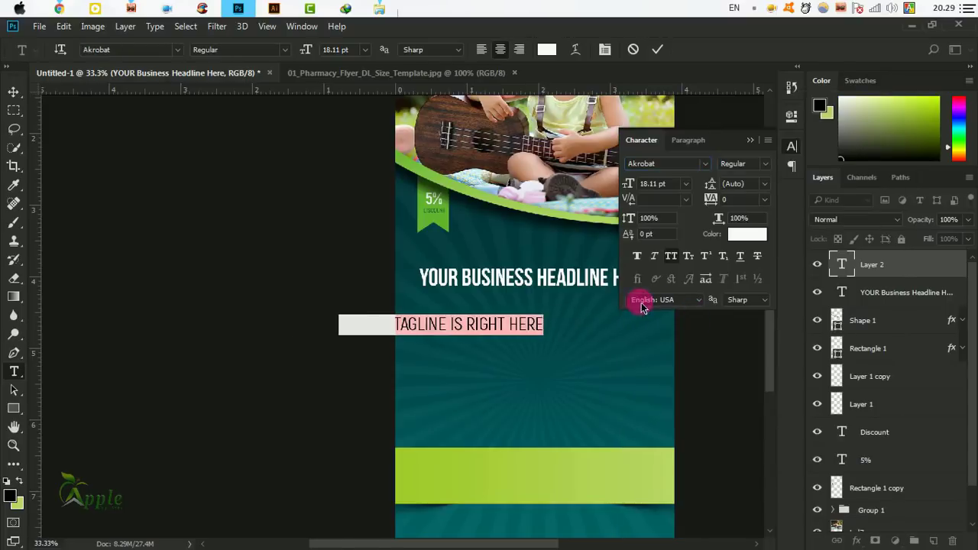
left_click(764, 163)
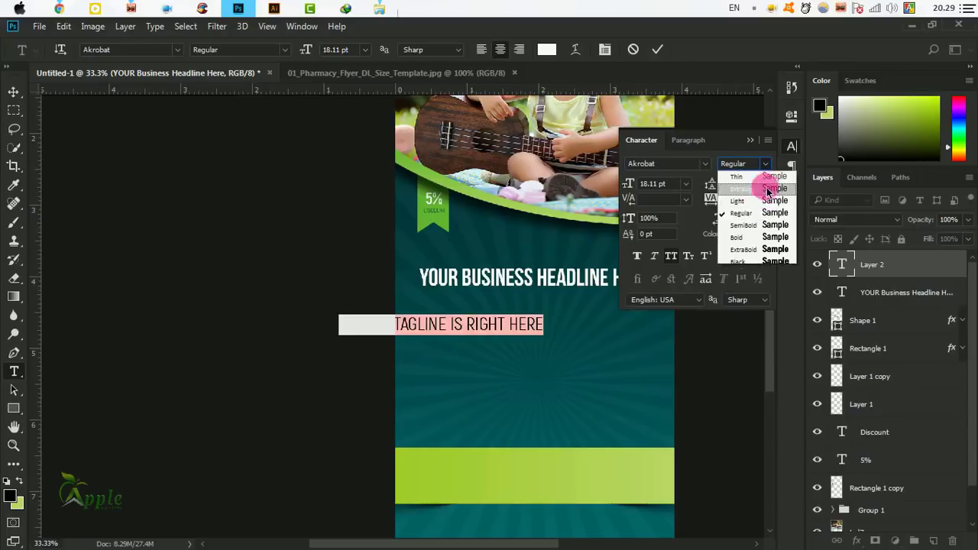
left_click(752, 225)
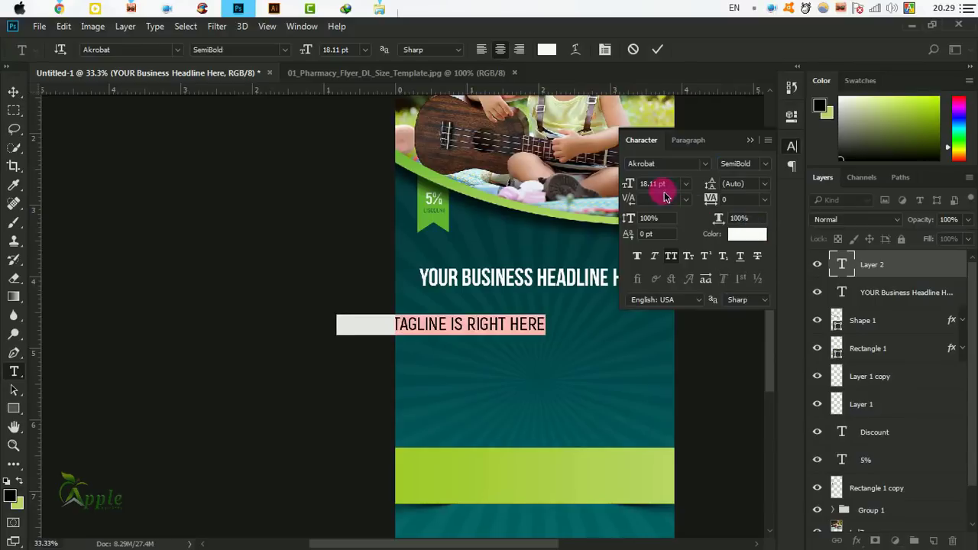
left_click(671, 256)
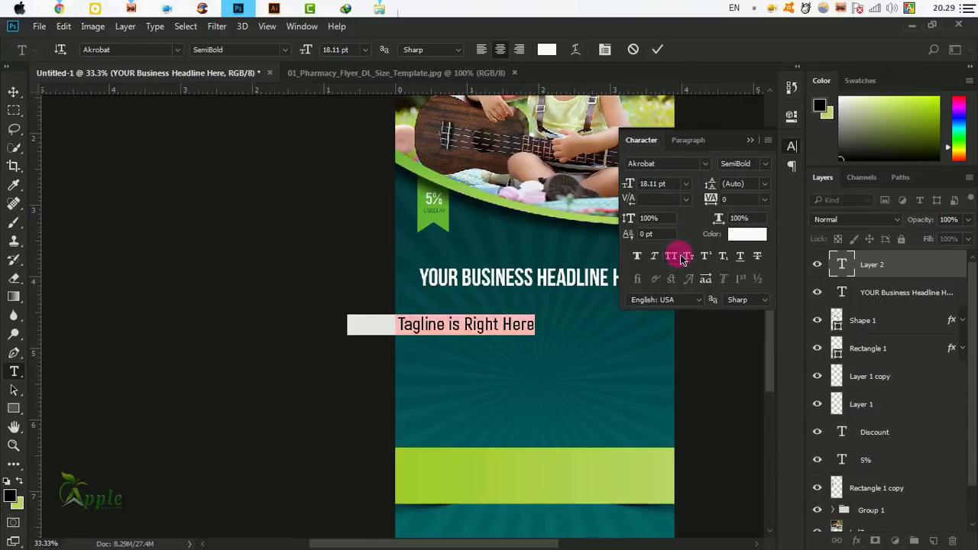
left_click(656, 49)
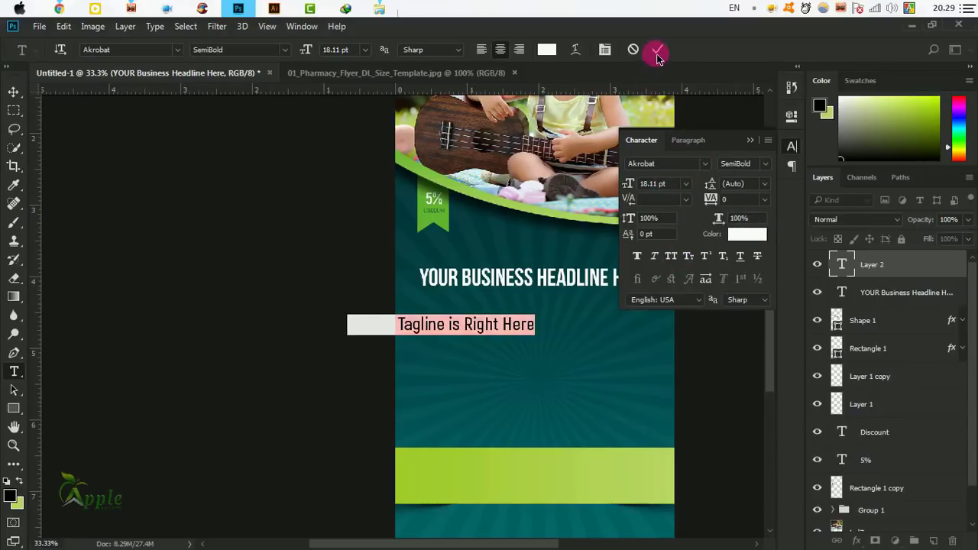
Move the tagline so it sits centred just beneath the headline.
left_click(14, 91)
left_click(764, 141)
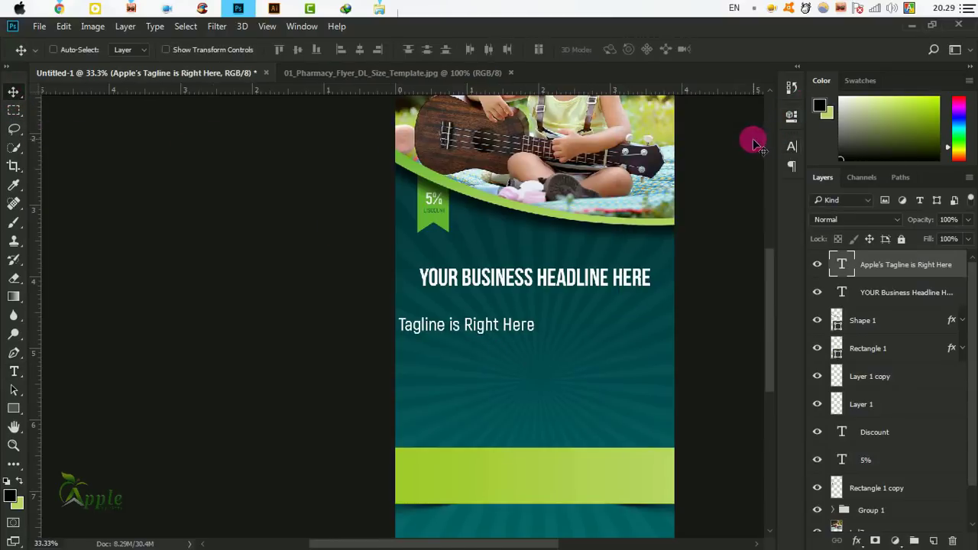
left_click_drag(473, 336, 566, 307)
scroll(604, 250, "up", 1)
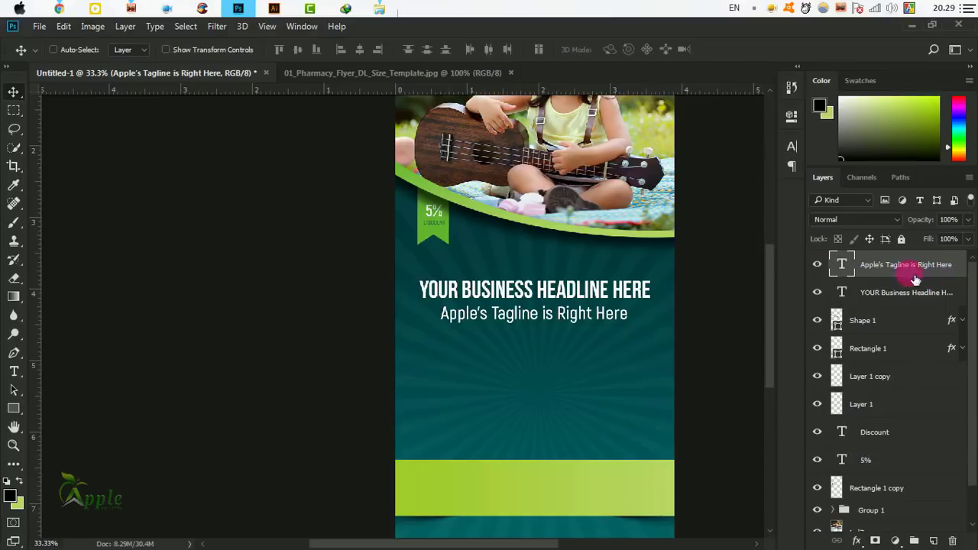
left_click(791, 146)
Colour the tagline light green #9ece56, sampled from the lime band.
left_click(753, 234)
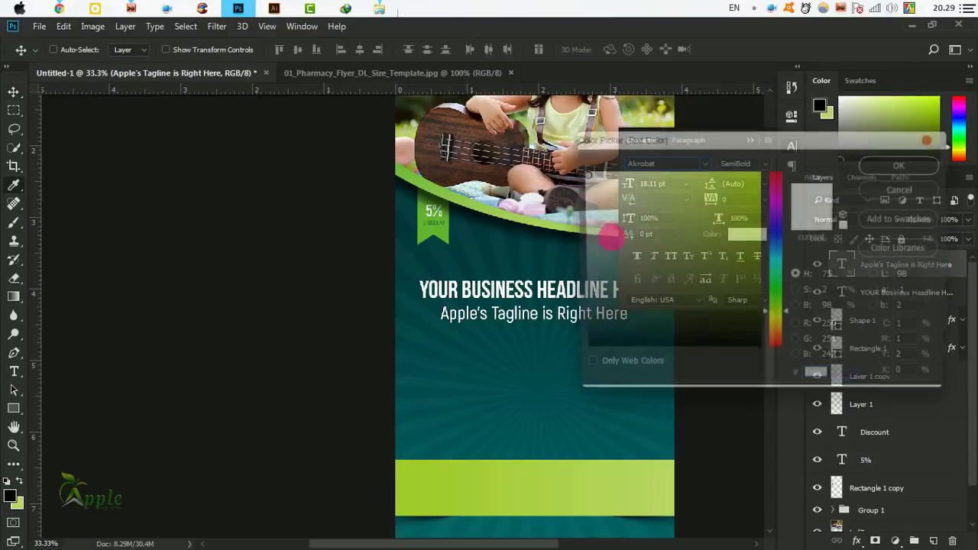
left_click(504, 212)
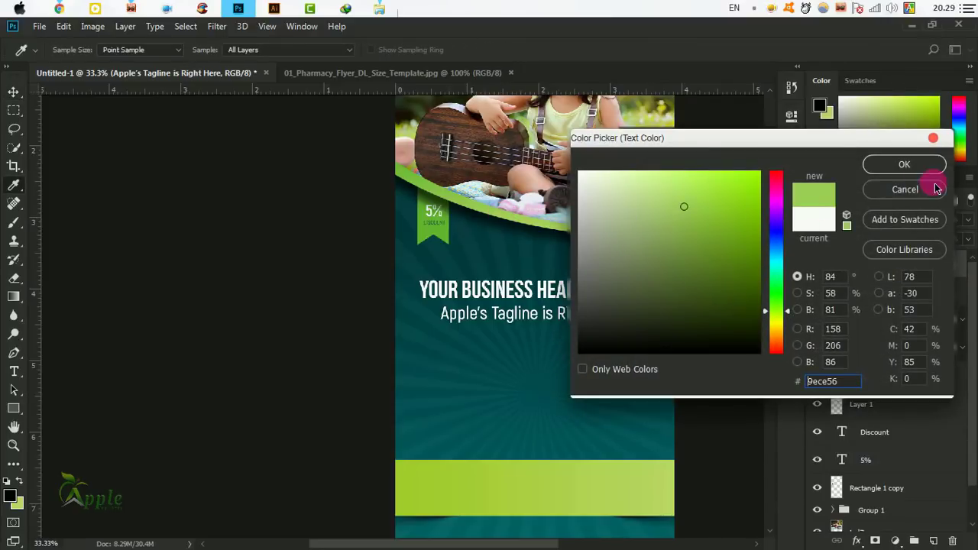
left_click(874, 166)
left_click(750, 140)
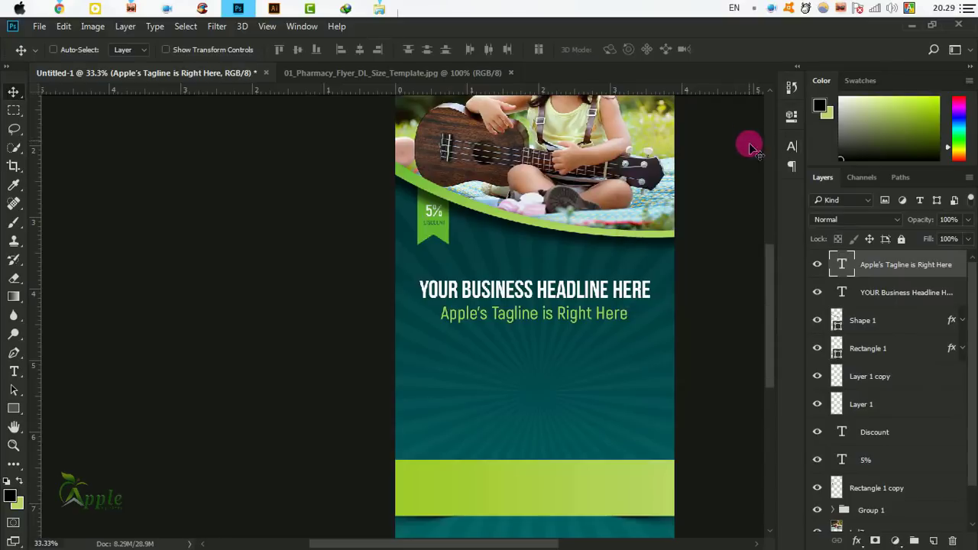
left_click_drag(653, 223, 533, 258)
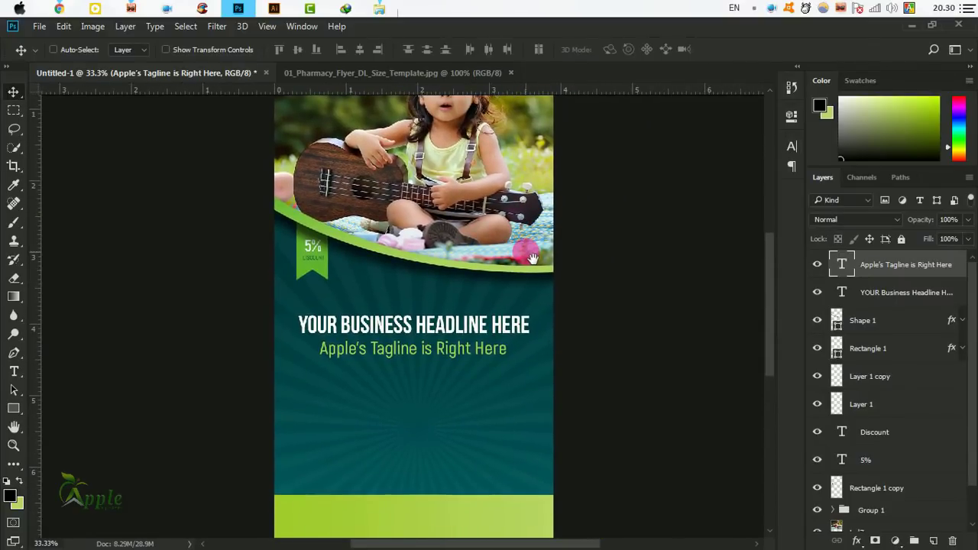
left_click_drag(493, 374, 538, 295)
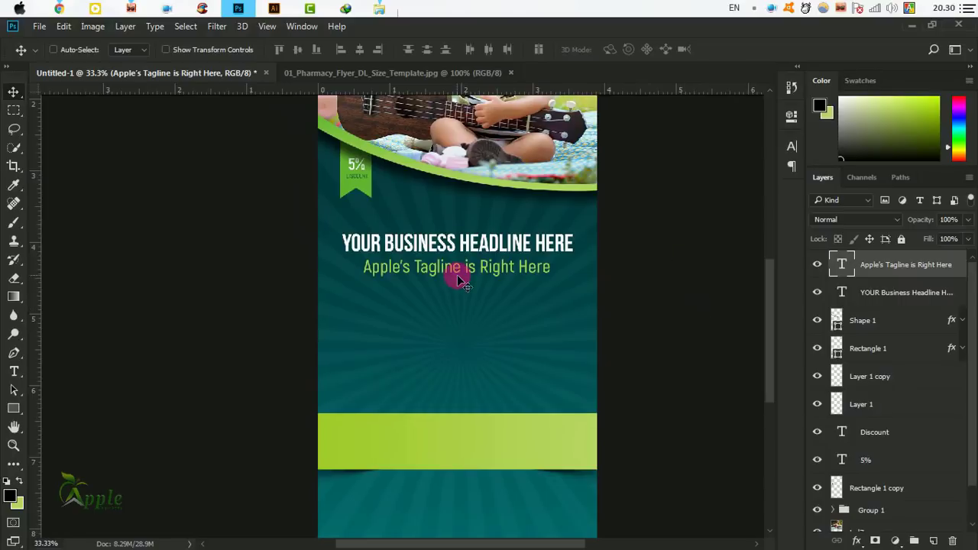
Draw a text box between the tagline and lime band filled with Lorem ipsum placeholder text.
left_click(14, 372)
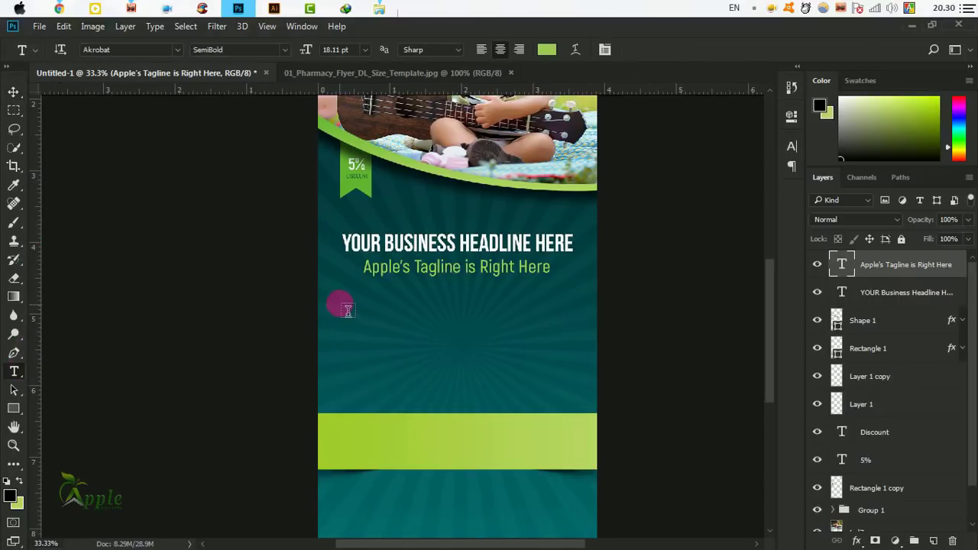
left_click_drag(340, 293, 585, 411)
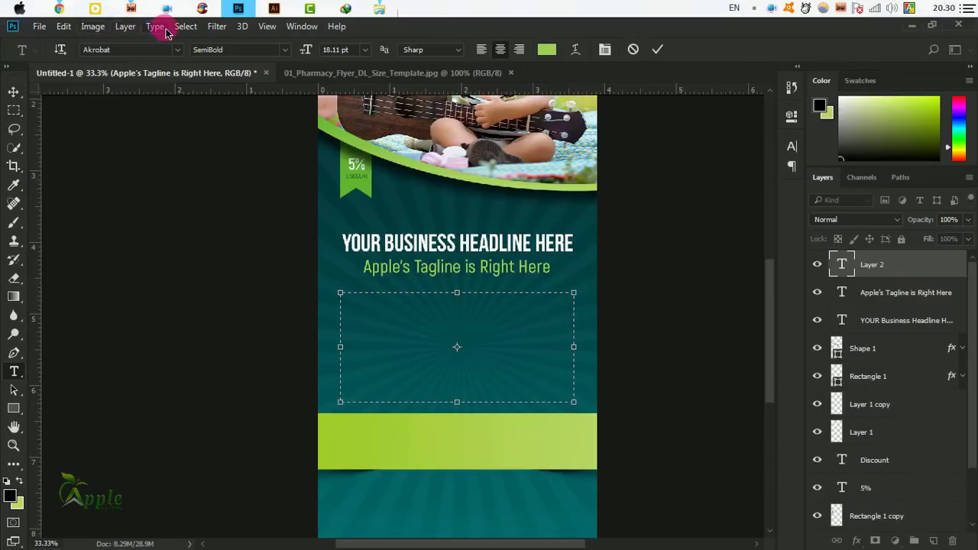
left_click(157, 26)
left_click(229, 326)
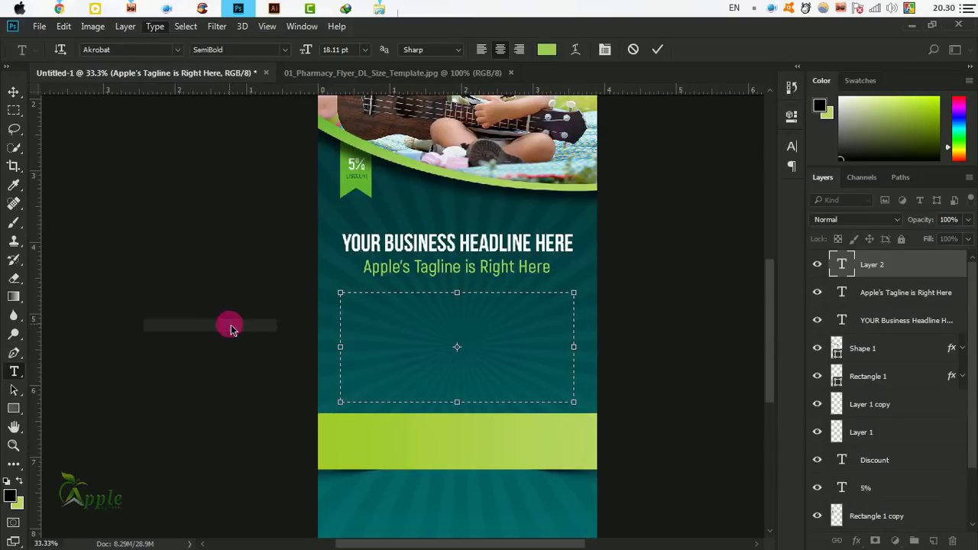
left_click(184, 27)
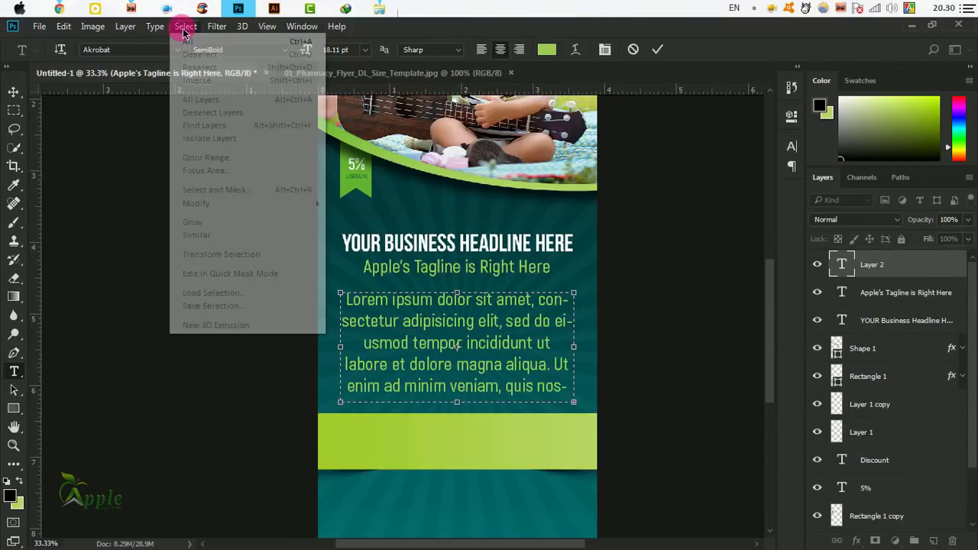
left_click(188, 42)
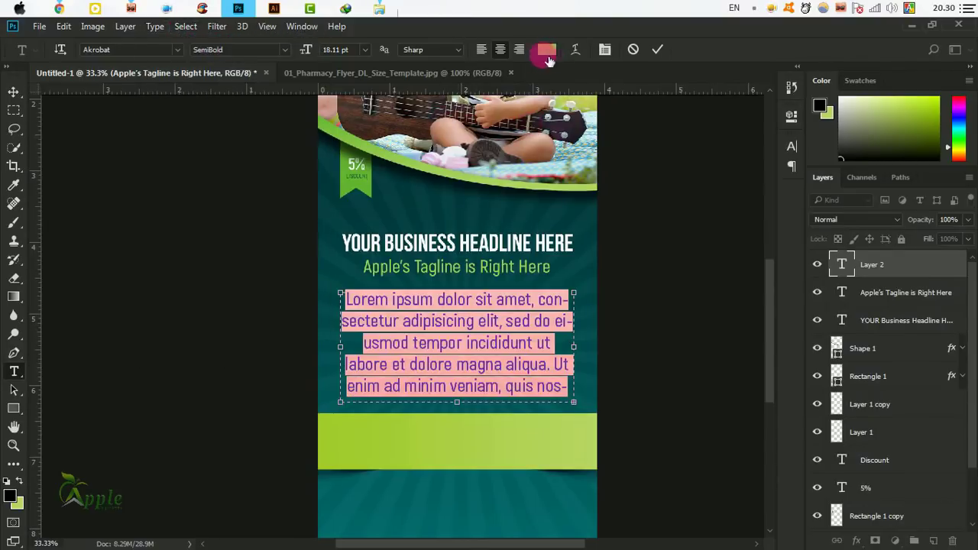
Make the paragraph 11 pt white, left-aligned text.
left_click(793, 151)
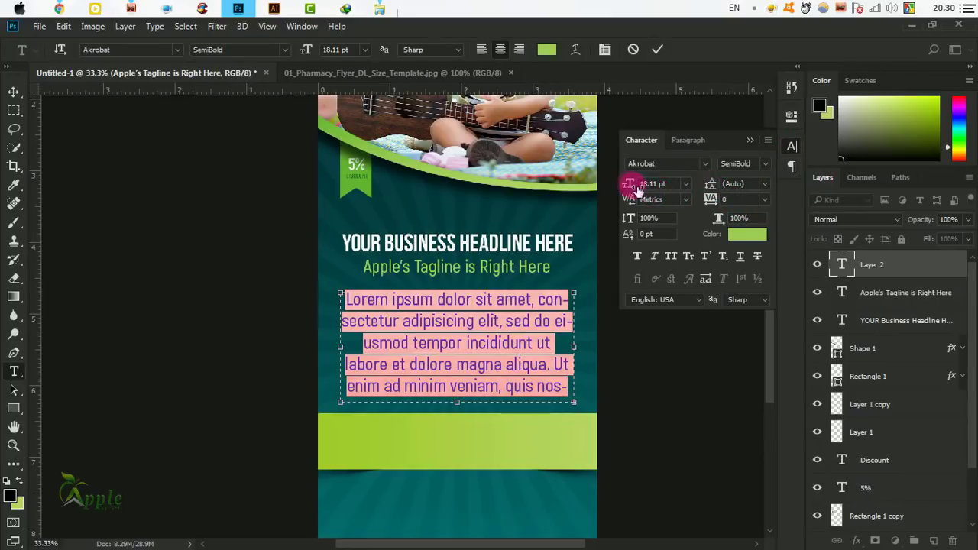
left_click_drag(636, 190, 629, 187)
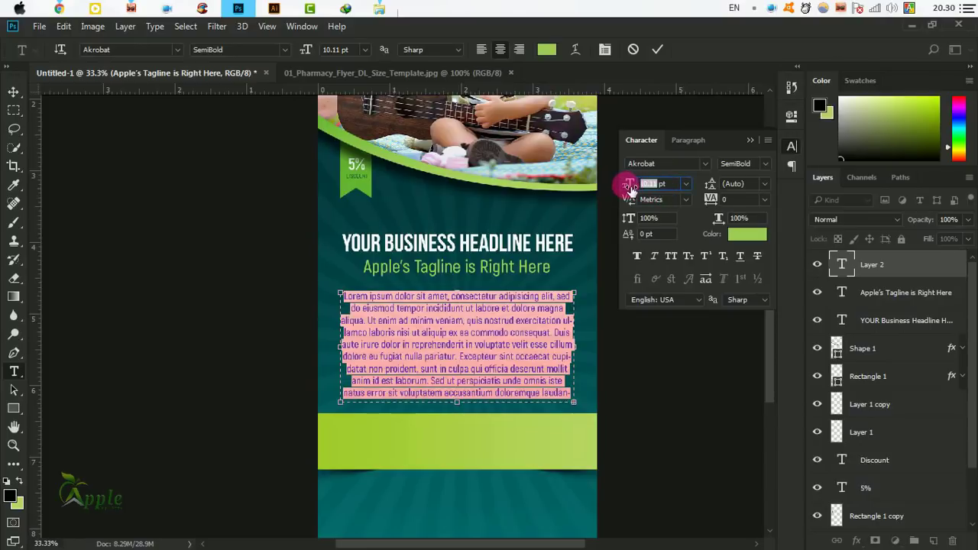
type("11")
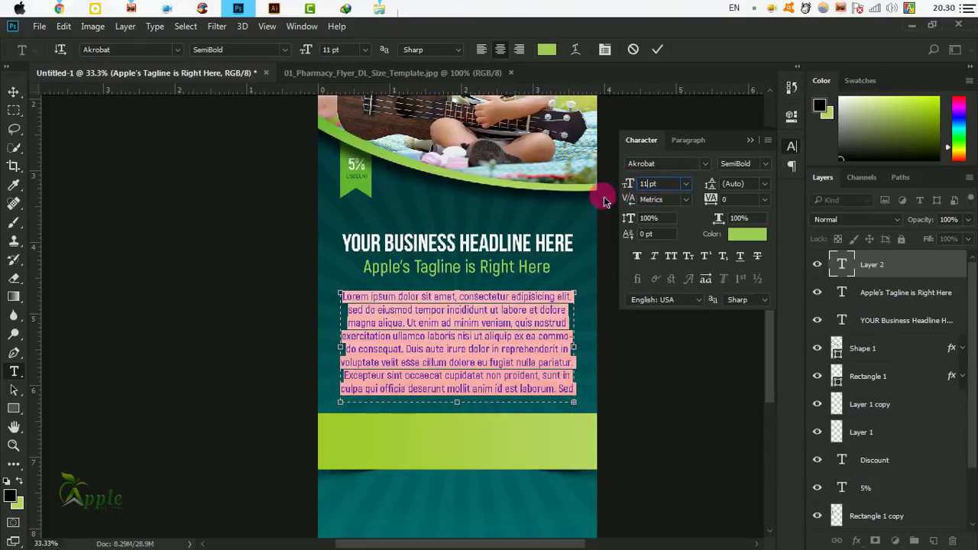
left_click(460, 335)
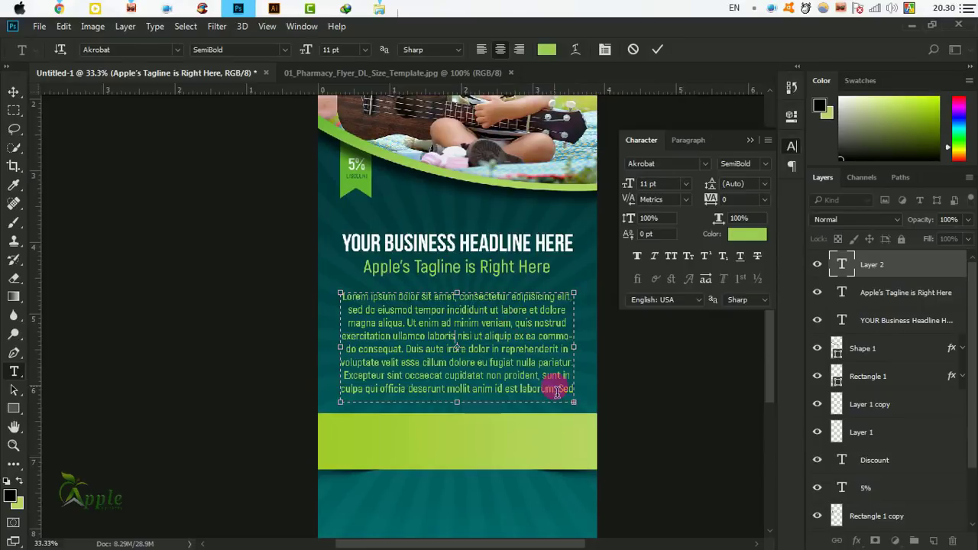
key("ctrl+a")
left_click(552, 52)
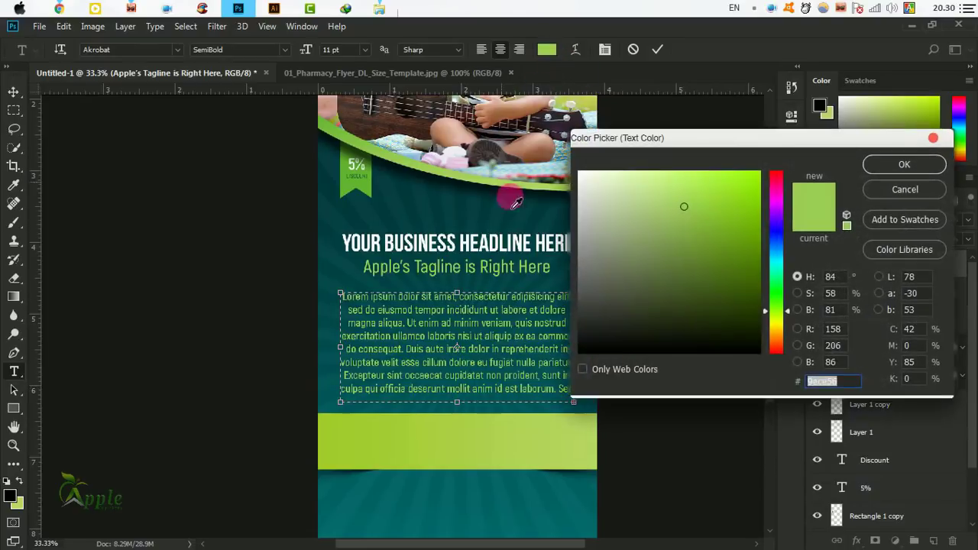
left_click(580, 174)
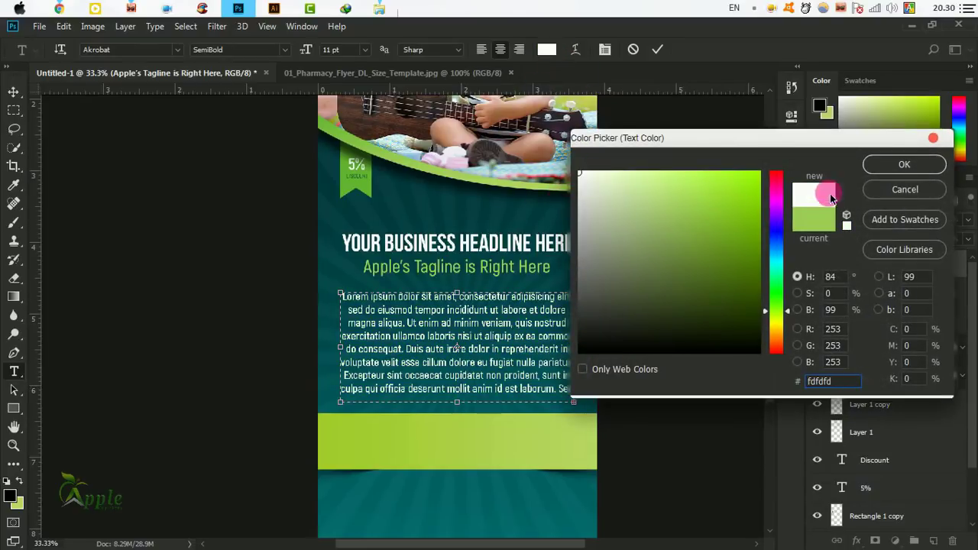
left_click(886, 163)
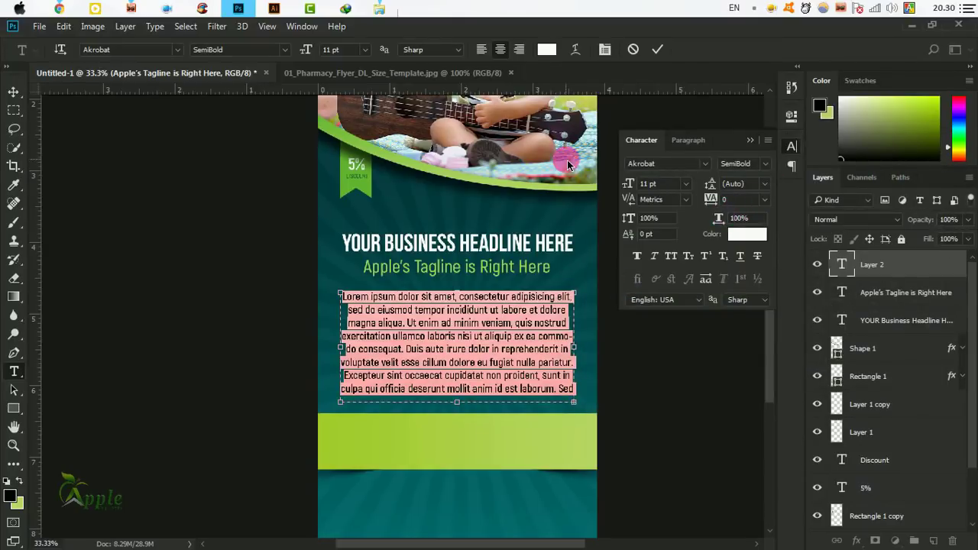
left_click(481, 49)
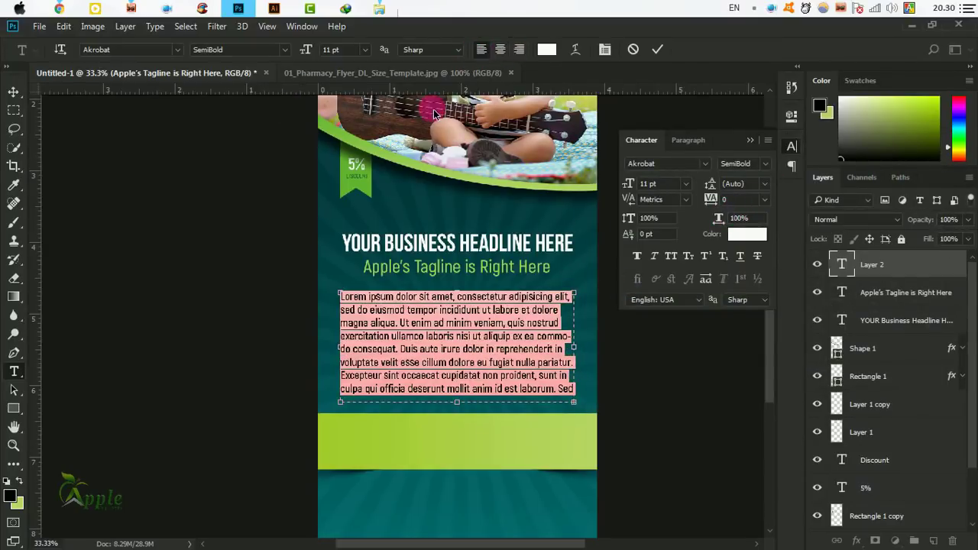
left_click(658, 51)
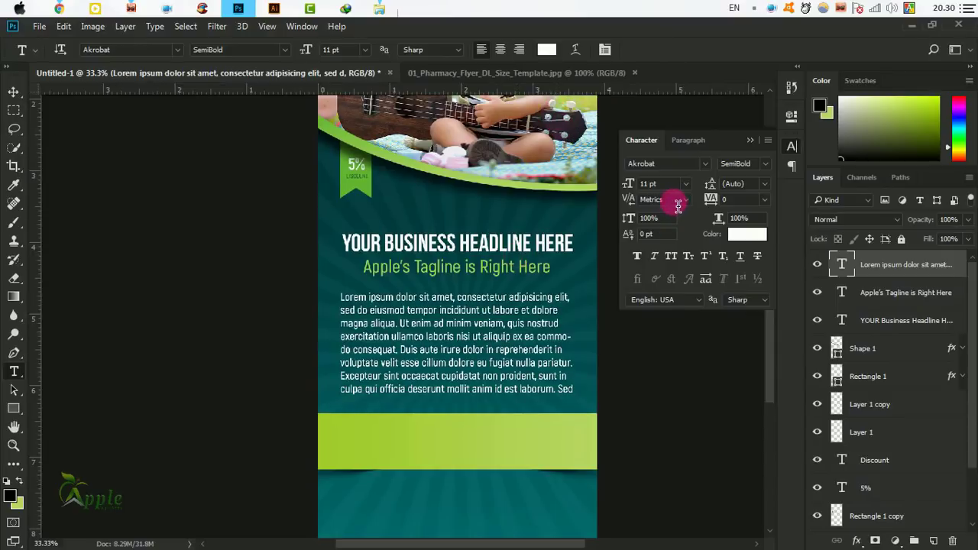
Set the paragraph to Regular weight and resize its text box to hide the last line.
left_click(758, 164)
left_click(754, 212)
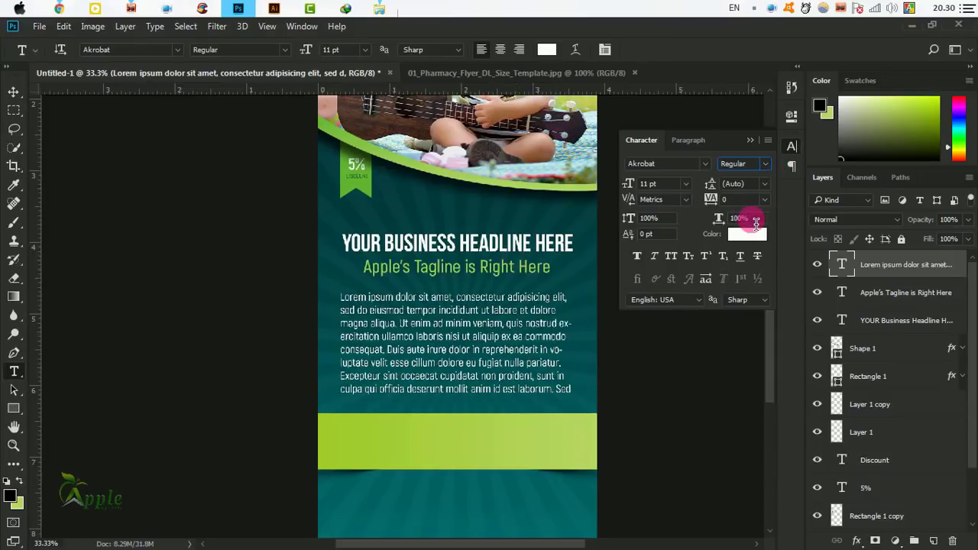
key("ctrl+plus")
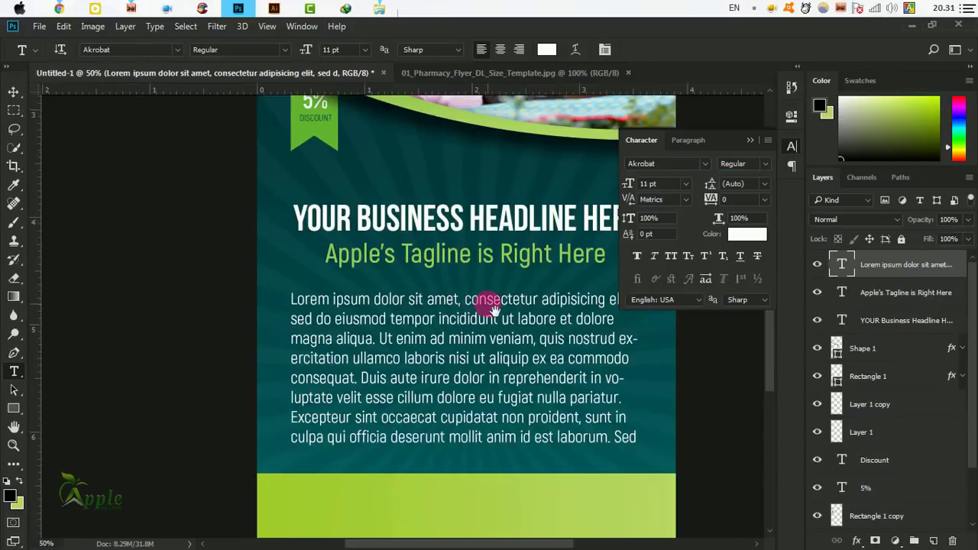
left_click_drag(369, 299, 355, 297)
left_click(489, 346)
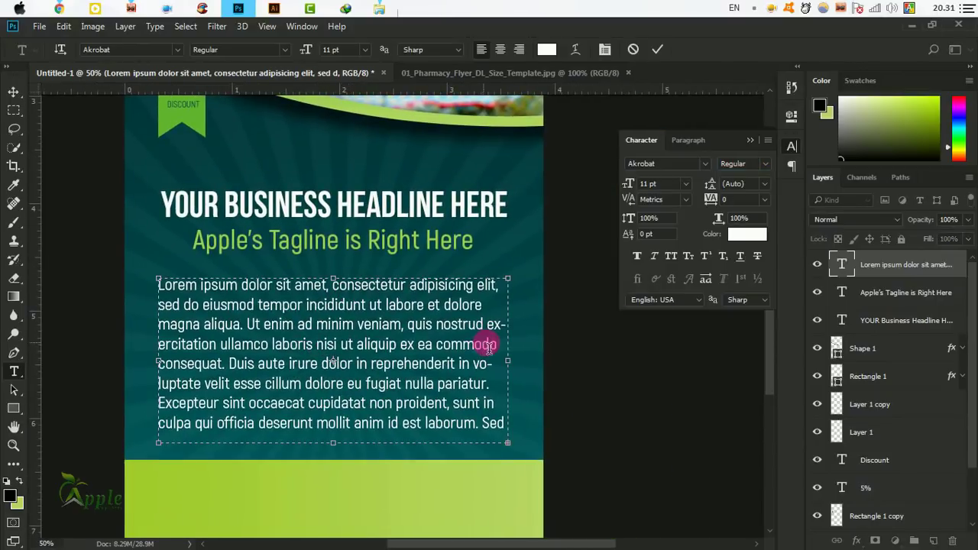
mouse_move(509, 359)
left_mouse_down()
mouse_move(526, 361)
mouse_move(516, 360)
left_mouse_up()
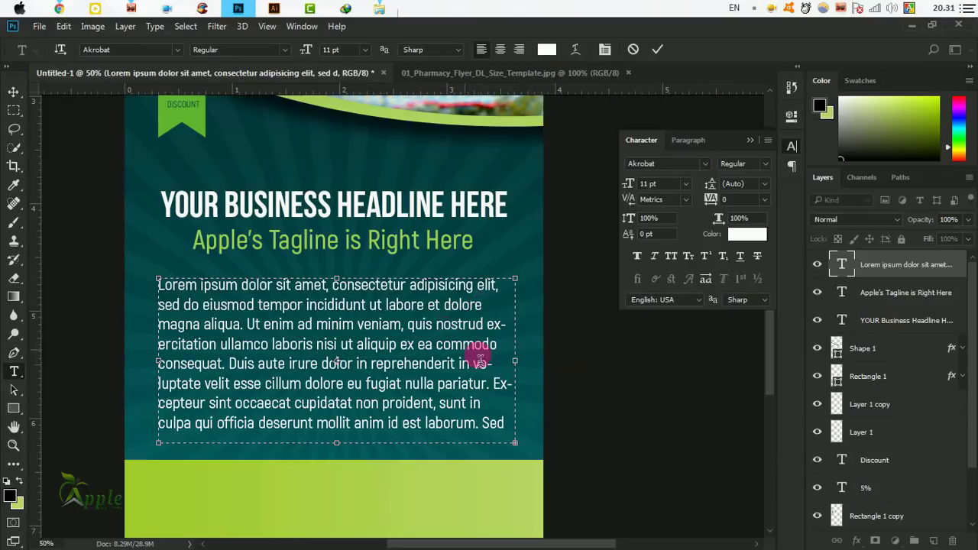
left_click_drag(337, 443, 336, 426)
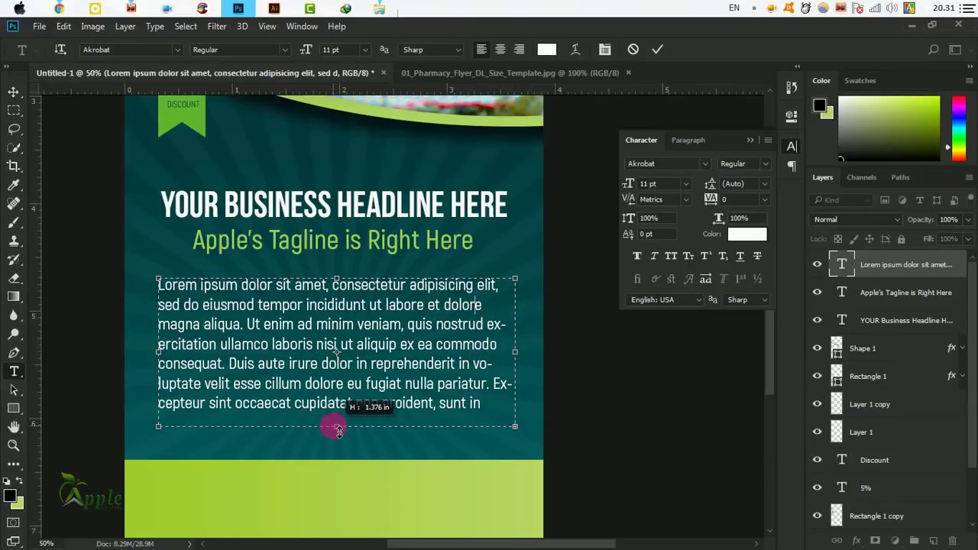
left_click(661, 48)
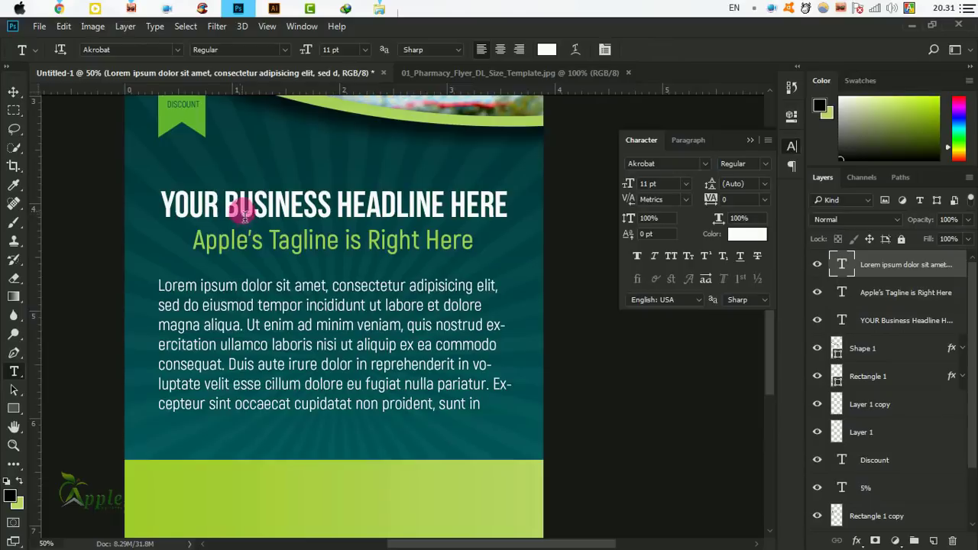
Centre-align the paragraph text and select the full canvas.
left_click(14, 94)
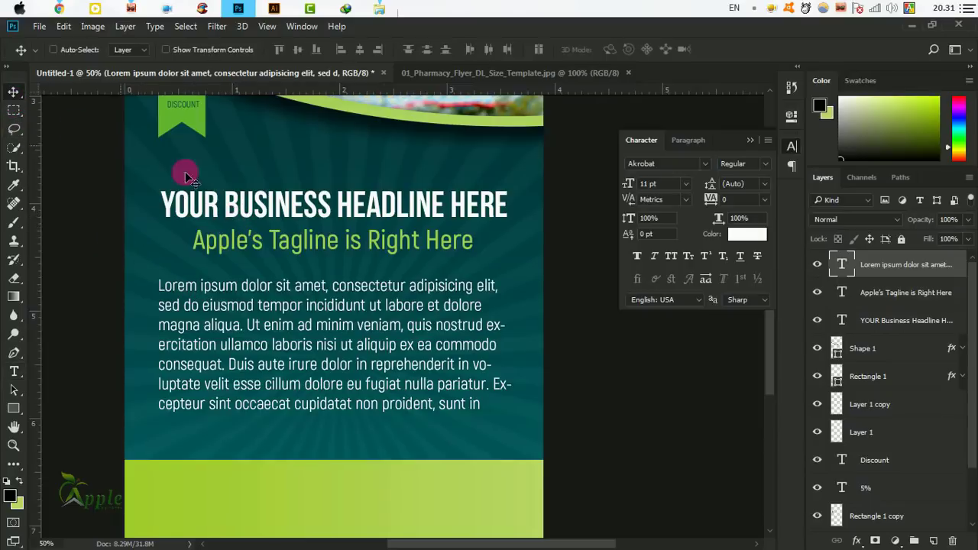
left_click_drag(414, 282, 423, 323)
key("ctrl+minus")
key("ctrl+minus")
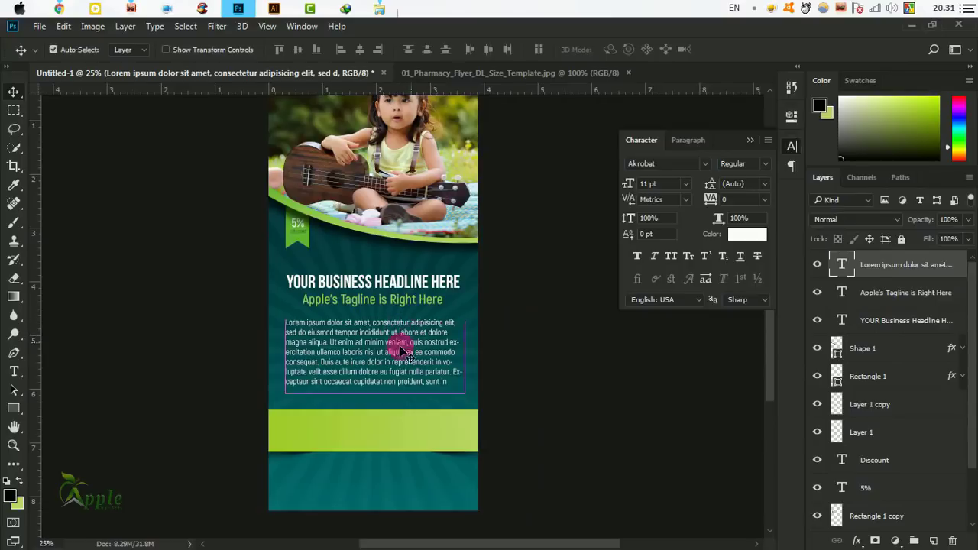
left_click(17, 372)
left_click(339, 350)
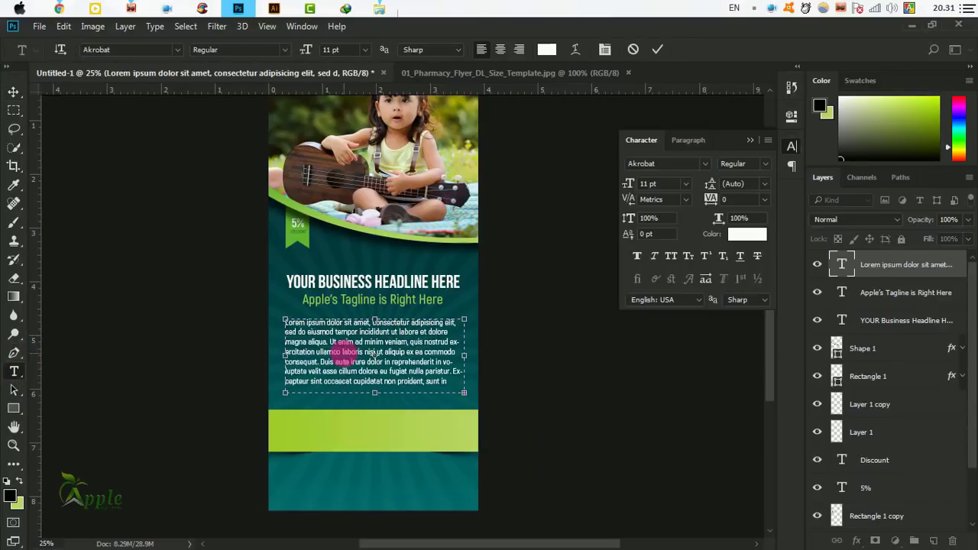
key("ctrl+a")
left_click(500, 51)
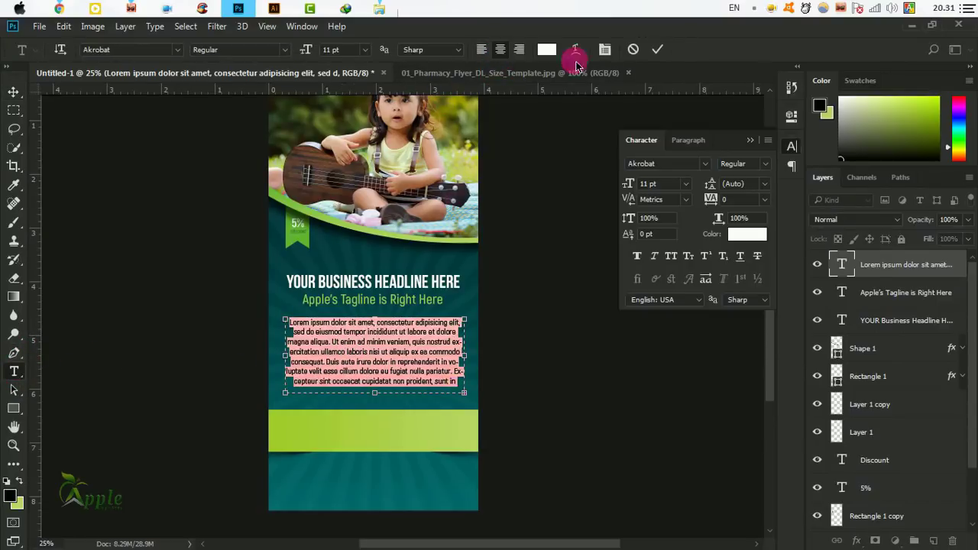
left_click(655, 51)
left_click(13, 91)
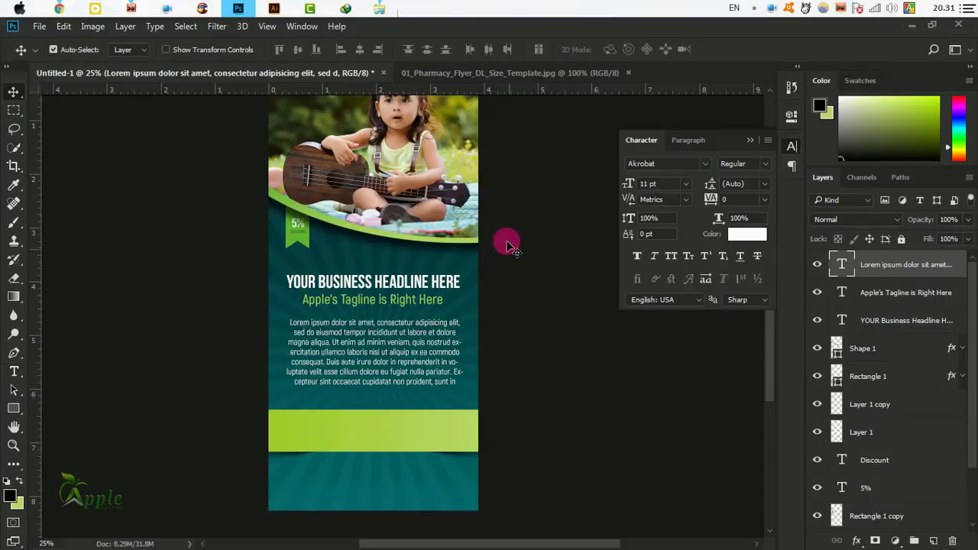
key("ctrl+a")
Centre the paragraph horizontally on the flyer and nudge it slightly down.
left_click(360, 50)
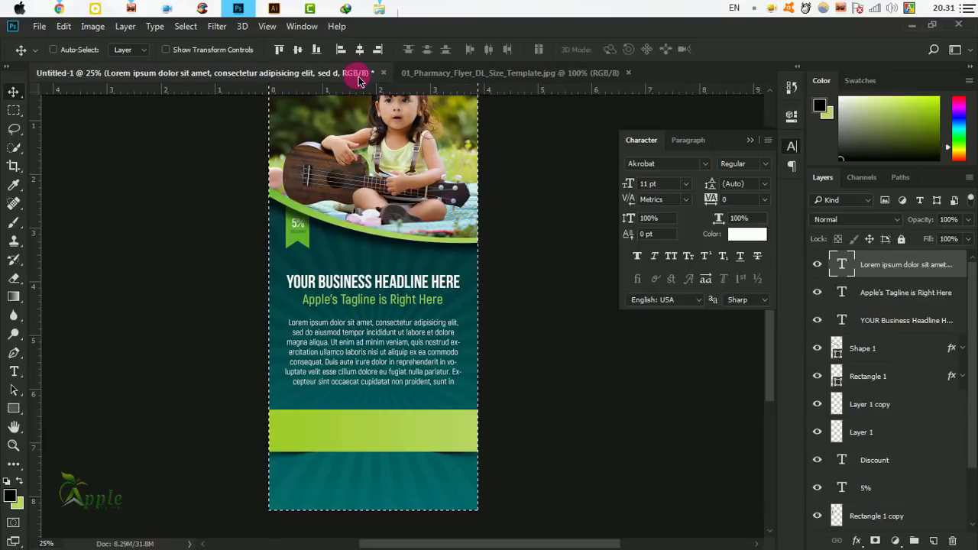
left_click(186, 26)
left_click(210, 55)
scroll(466, 290, "down", 3)
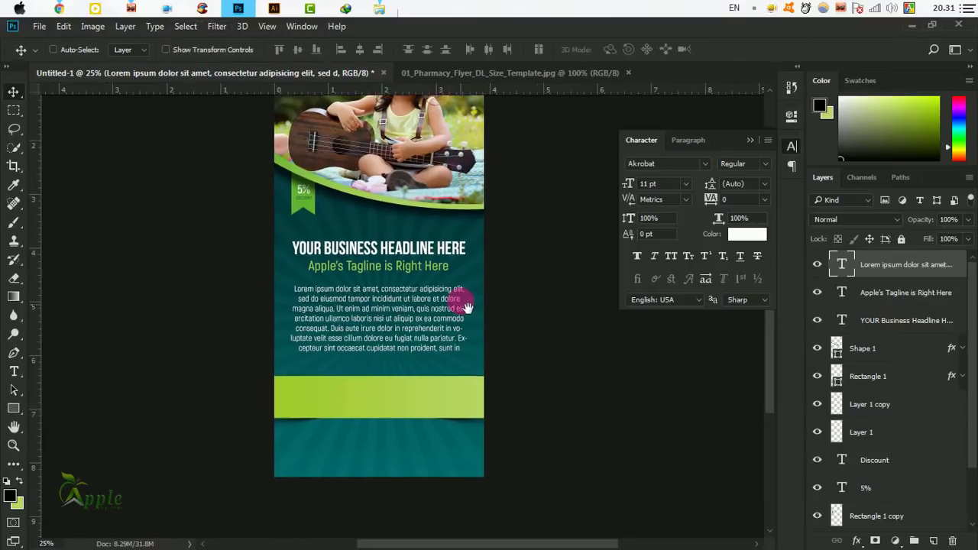
left_click(750, 142)
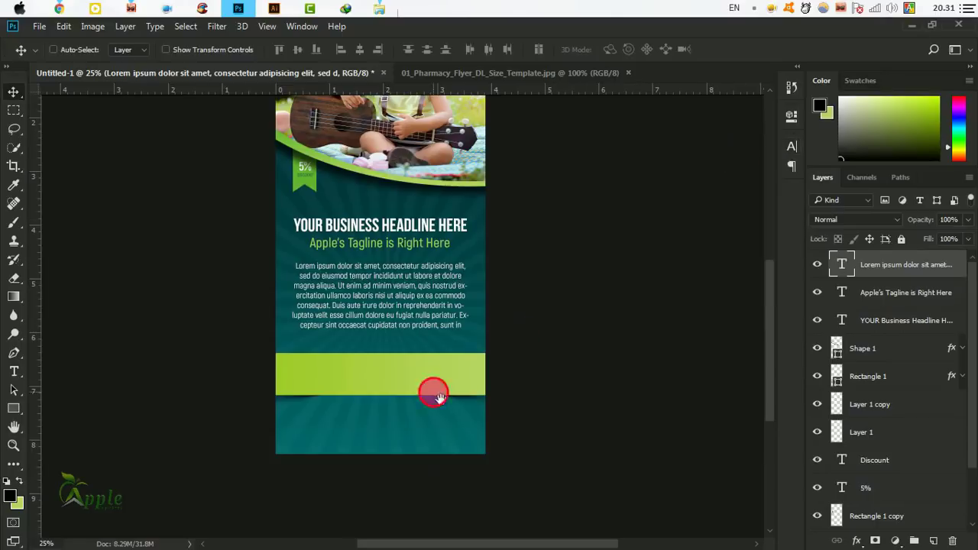
left_click_drag(433, 391, 539, 341)
left_click_drag(535, 275, 531, 279)
Duplicate the headline and tagline layers onto the lime band.
right_click(498, 180)
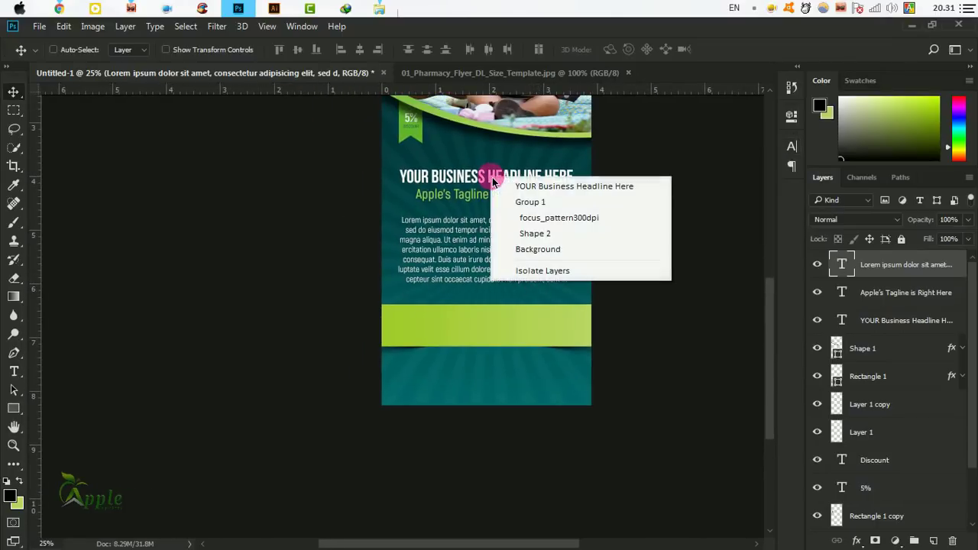
left_click(502, 184)
left_click(899, 298, "ctrl")
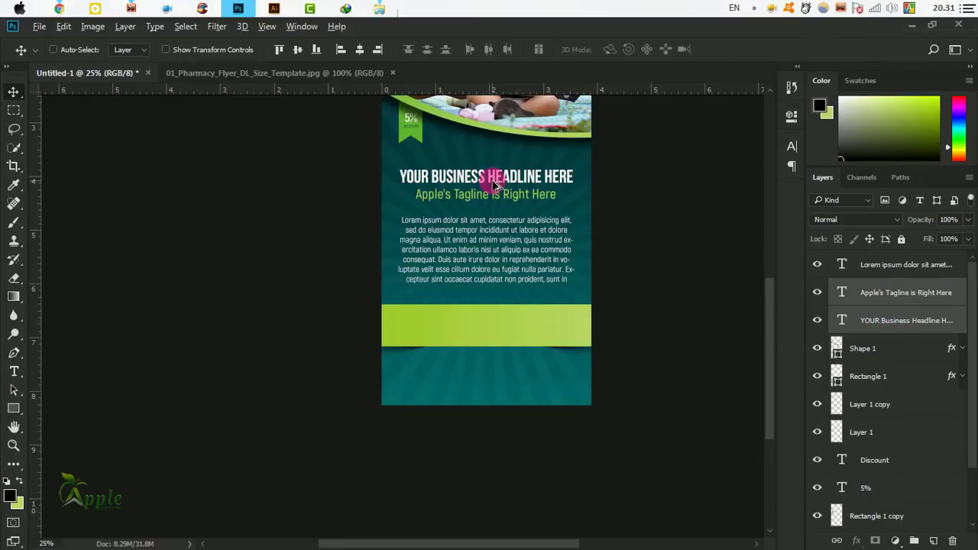
left_click_drag(495, 183, 498, 321)
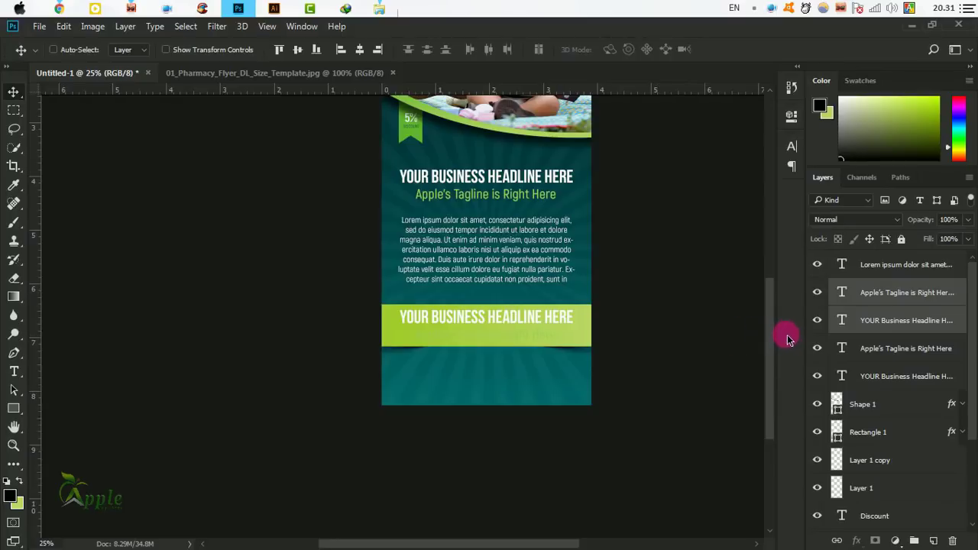
Recolour the tagline copy near-white #fafbf7.
left_click(795, 147)
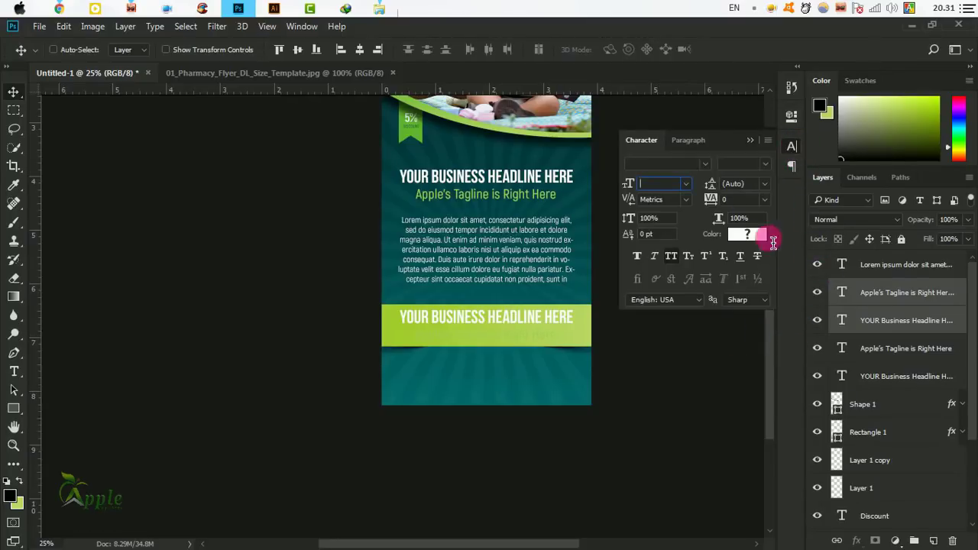
left_click(890, 325)
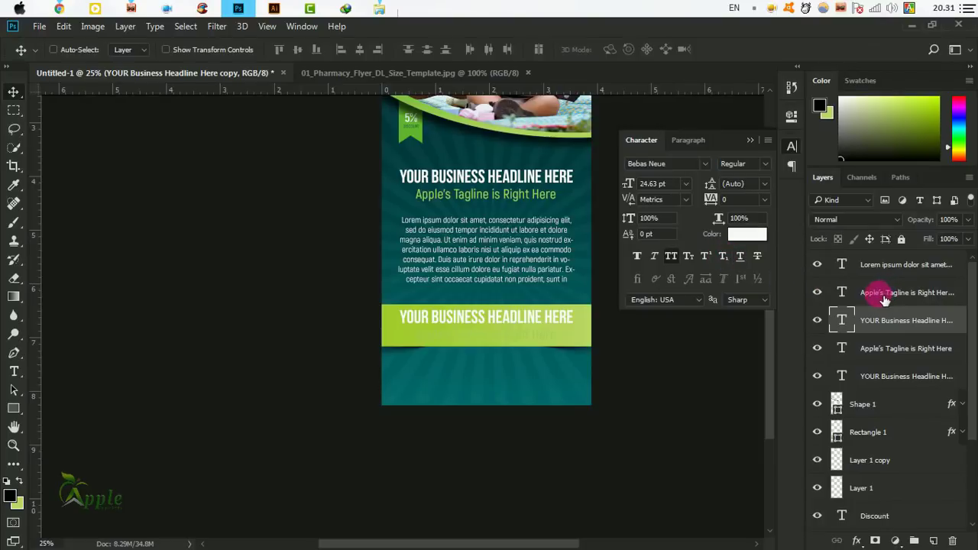
left_click(884, 308)
left_click(747, 234)
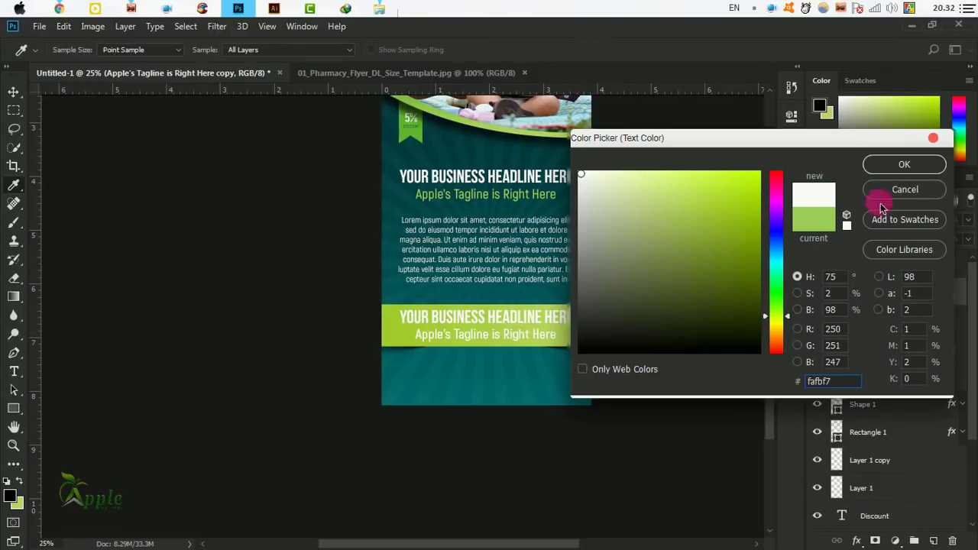
left_click(891, 169)
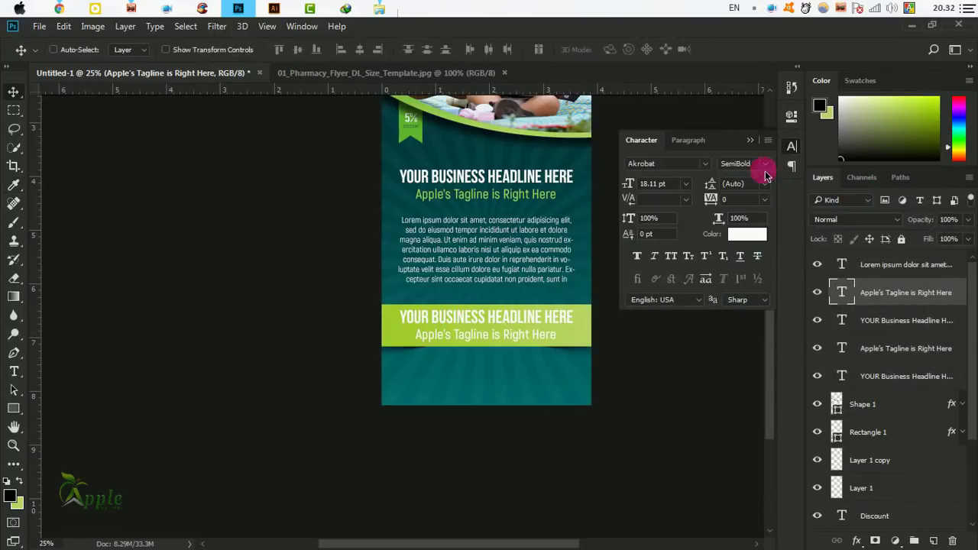
left_click(754, 142)
scroll(581, 267, "up", 3)
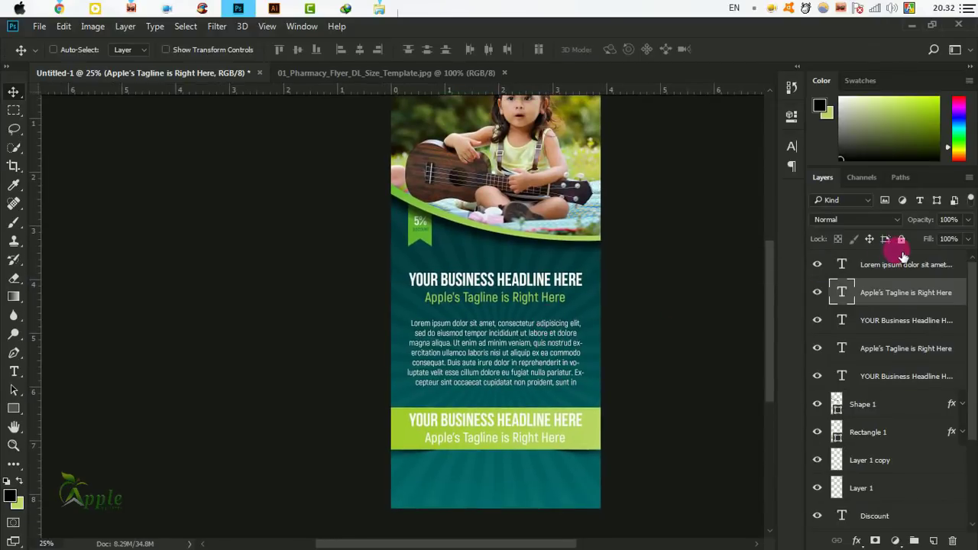
Scale the lime band headline and tagline copies down to 84.39%.
left_click(911, 321, "ctrl")
key("ctrl+t")
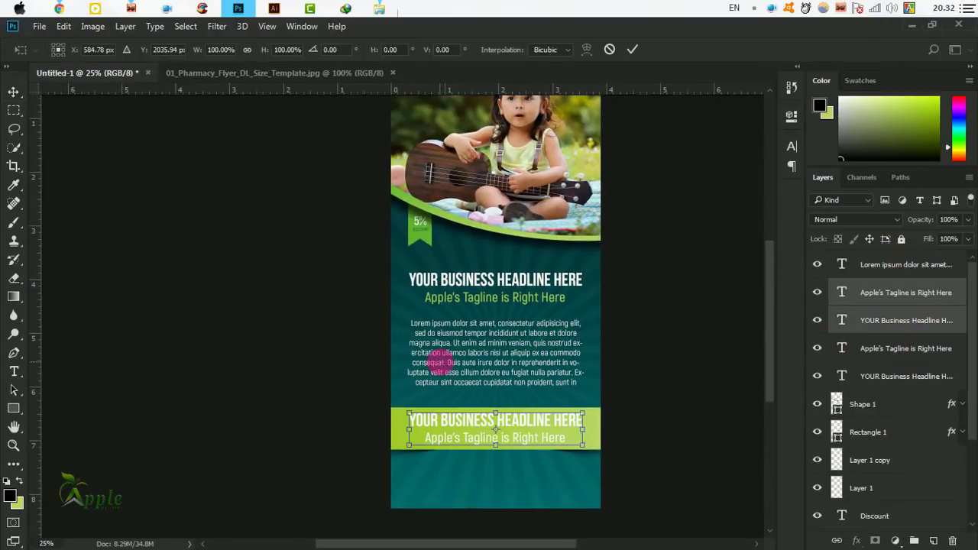
left_click_drag(590, 419, 579, 365)
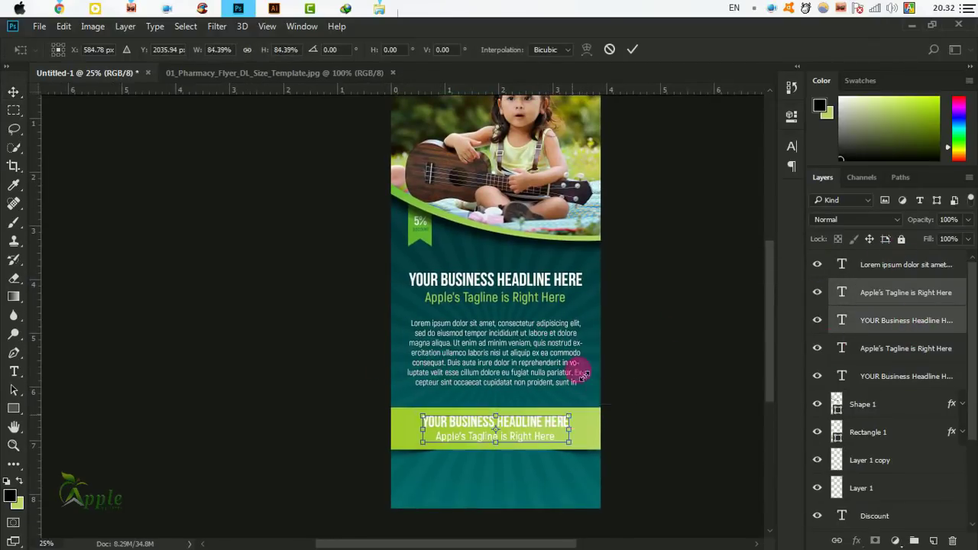
left_click(633, 50)
Select the Lorem ipsum paragraph layer and zoom in on the flyer's body text.
left_click_drag(495, 457, 557, 398)
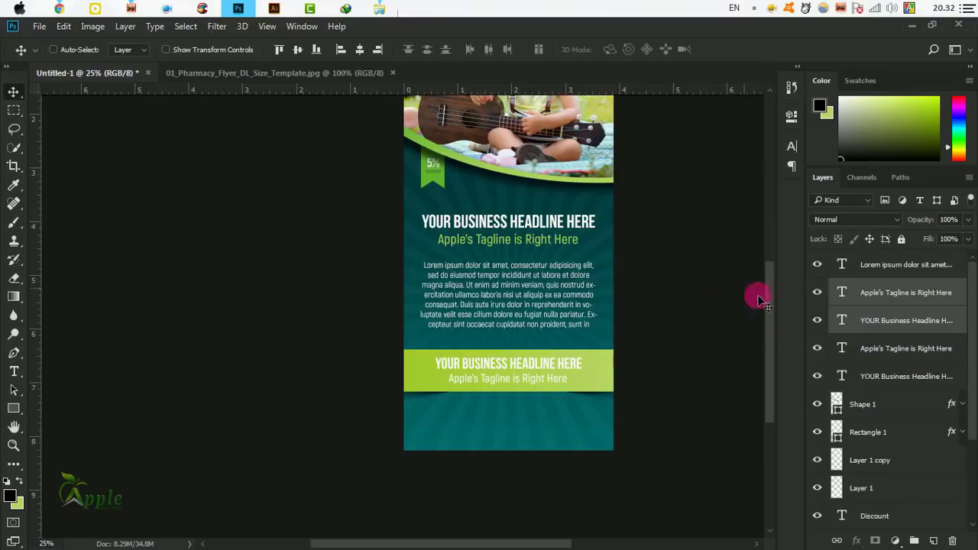
left_click(897, 264)
left_click_drag(396, 390, 273, 306)
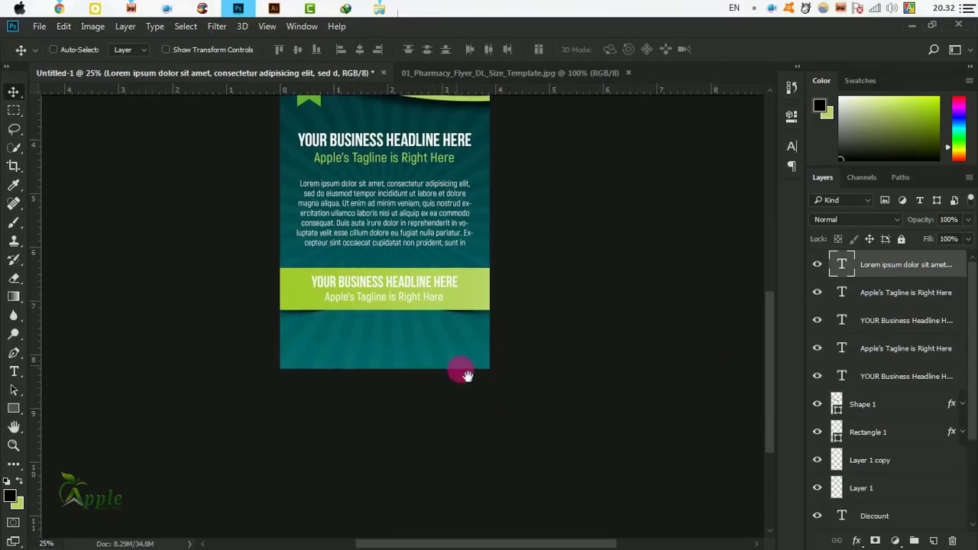
key("ctrl+plus")
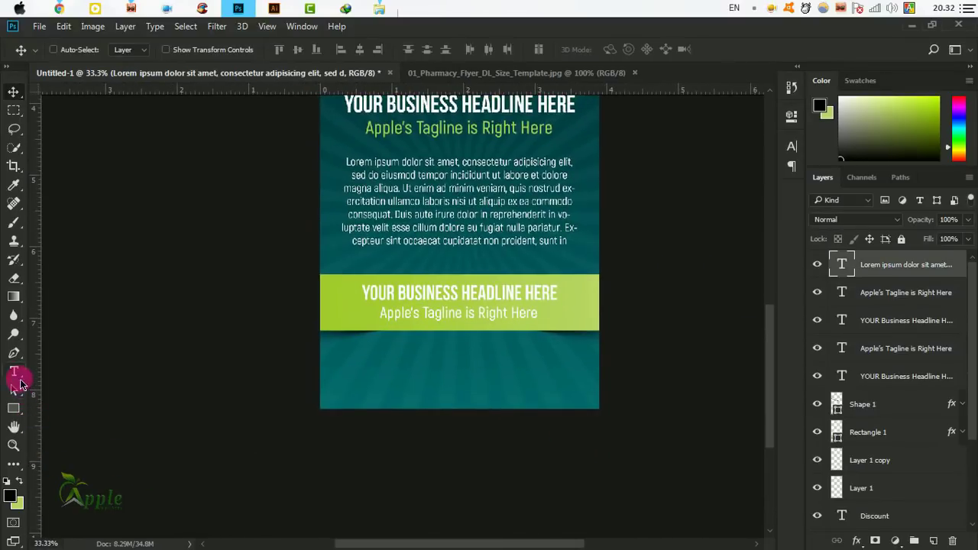
left_click(15, 375)
type("www")
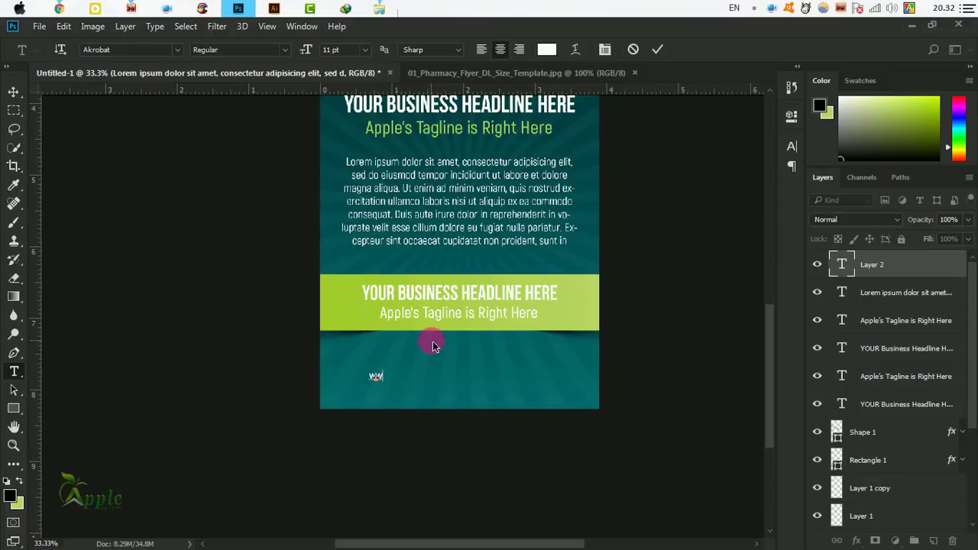
type(".appled")
type("raphicst")
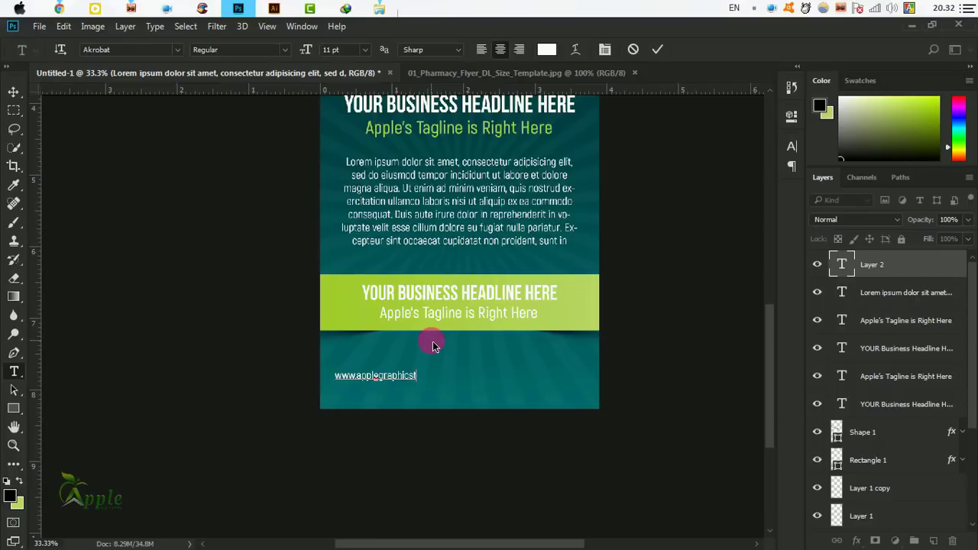
type("udio.com")
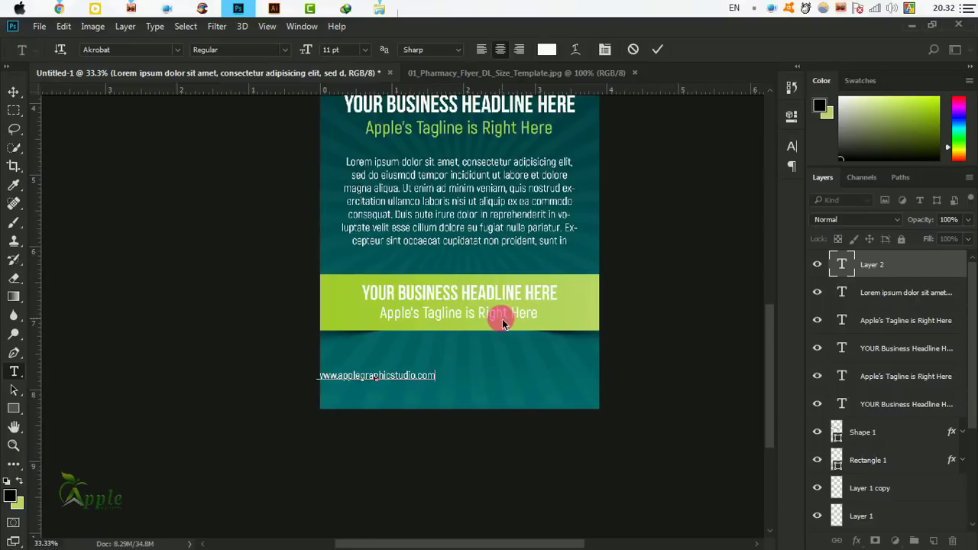
key("ctrl+a")
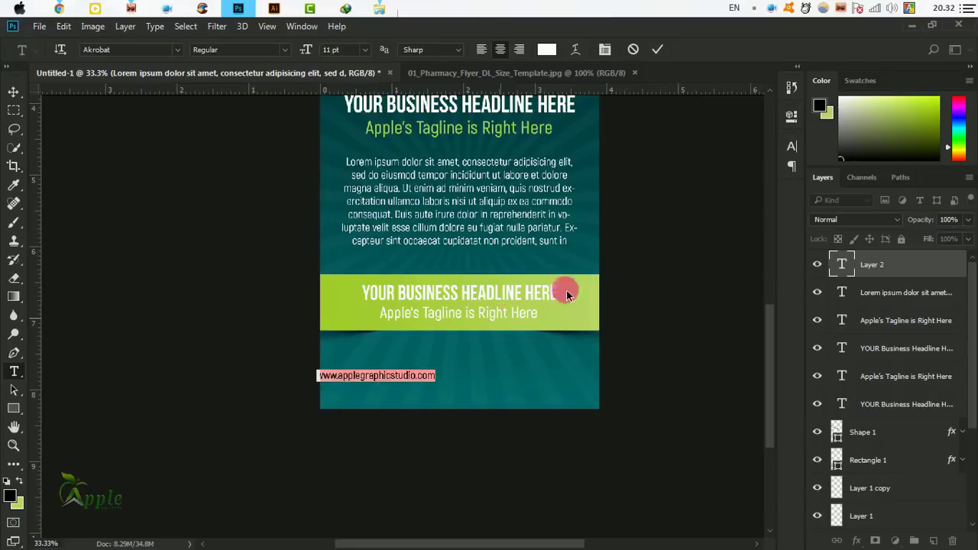
left_click(792, 146)
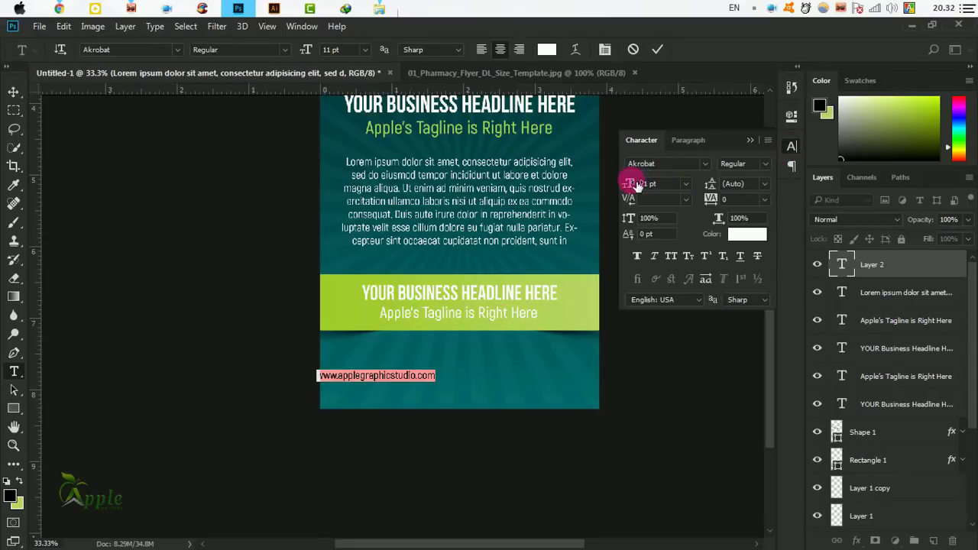
left_click_drag(634, 186, 646, 185)
left_click(656, 49)
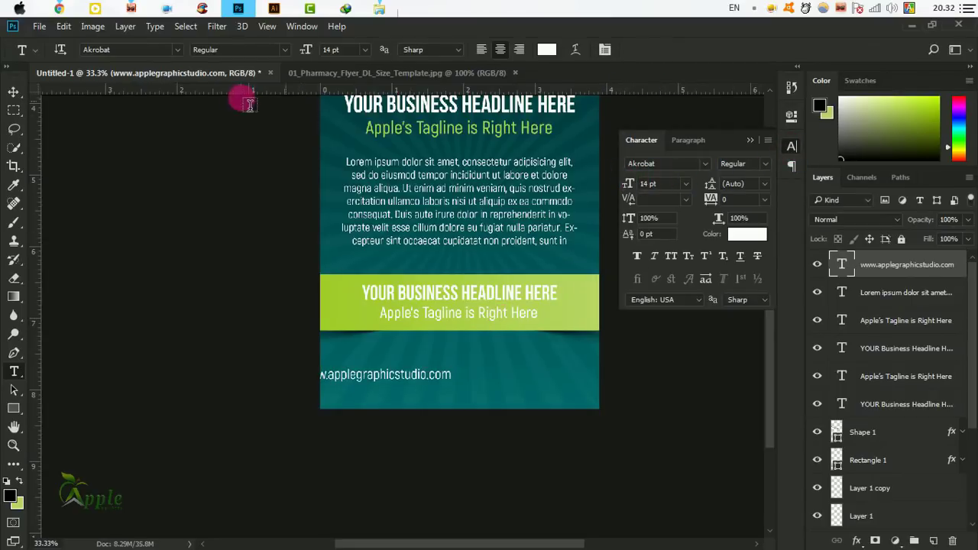
Move the URL below the lime band and centre it horizontally on the flyer.
left_click(13, 91)
left_click_drag(431, 382, 605, 372)
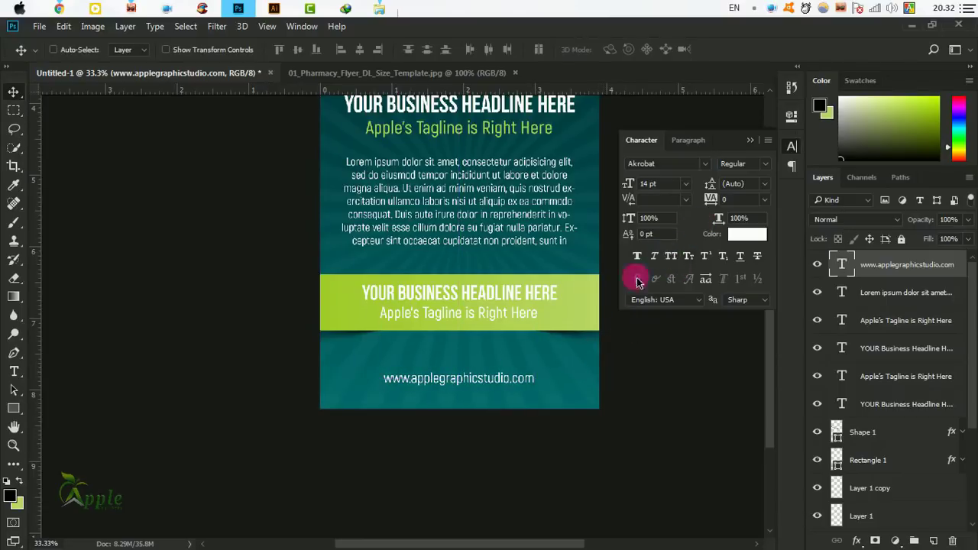
key("ctrl")
key("ctrl+a")
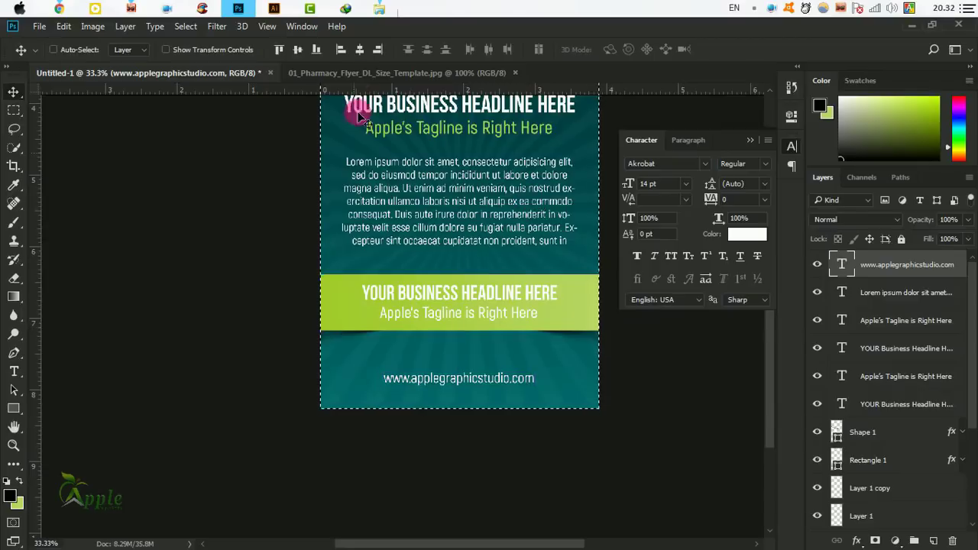
left_click(360, 49)
left_click(186, 26)
left_click(200, 53)
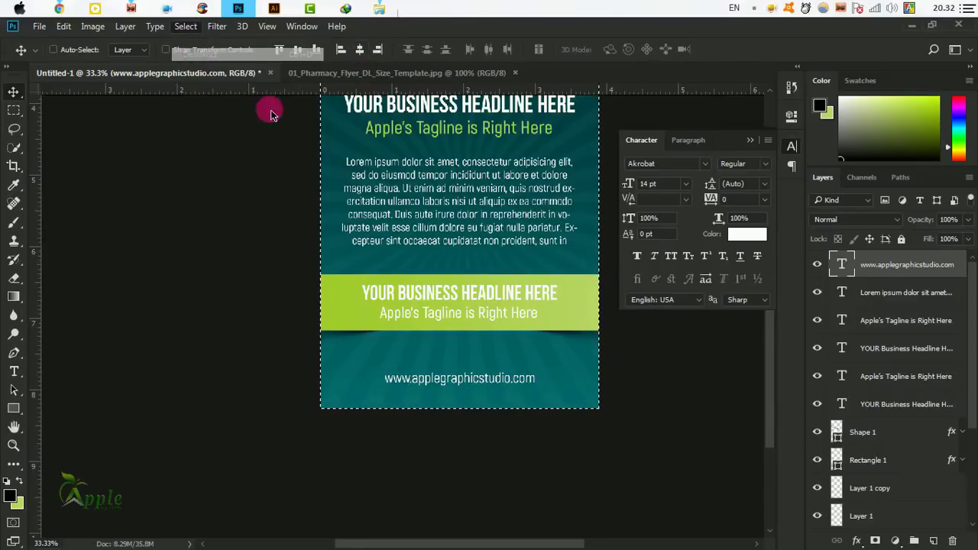
Enlarge the URL text slightly, to about 15.89 pt.
left_click_drag(524, 317, 430, 371)
key("ctrl+t")
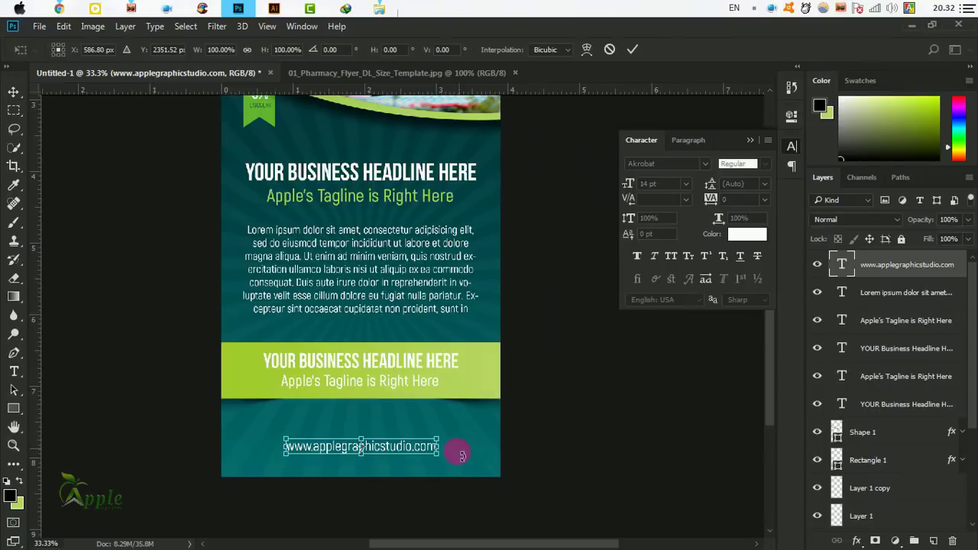
mouse_move(438, 461)
left_mouse_down()
mouse_move(454, 471)
mouse_move(443, 449)
left_mouse_up()
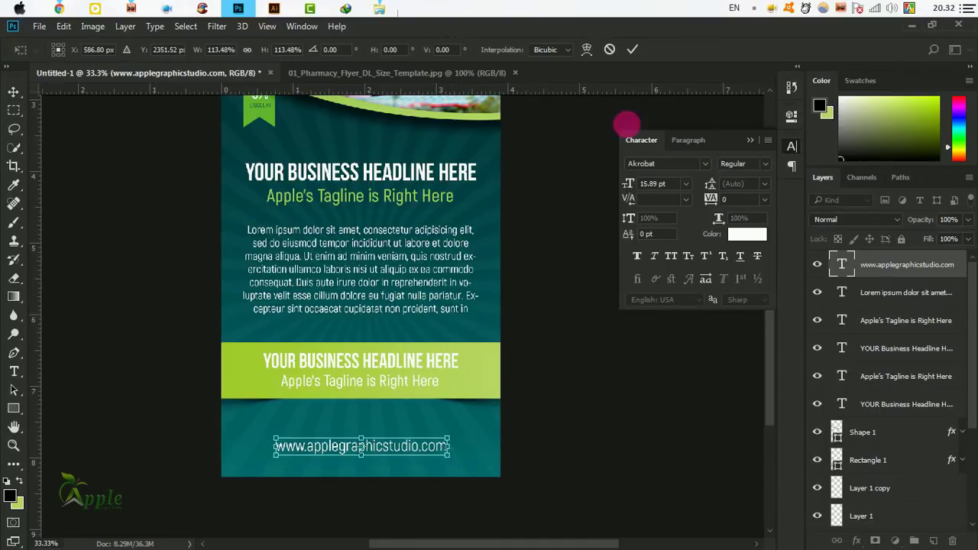
left_click(632, 49)
left_click_drag(413, 361, 503, 355)
left_click(14, 371)
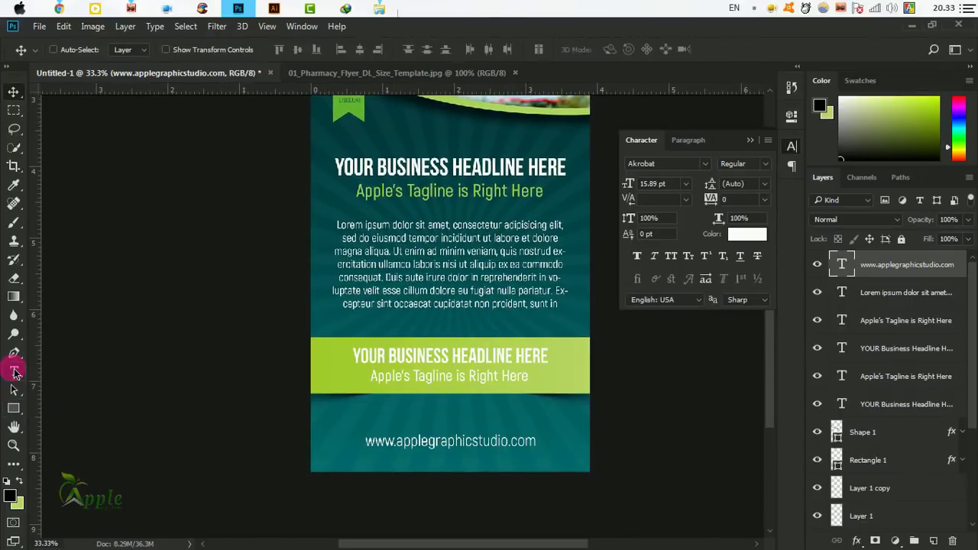
Type the two contact phone numbers on a line above the URL and position them.
left_click(343, 425)
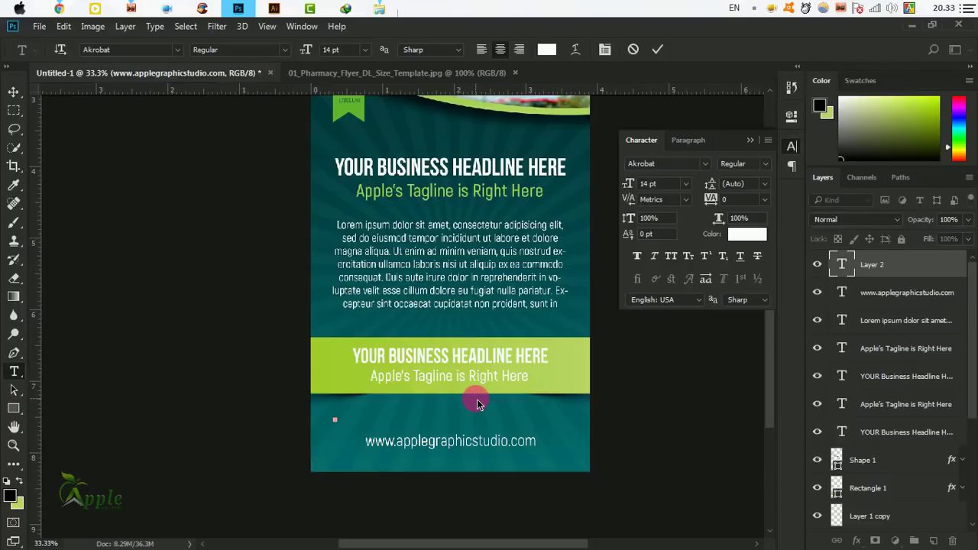
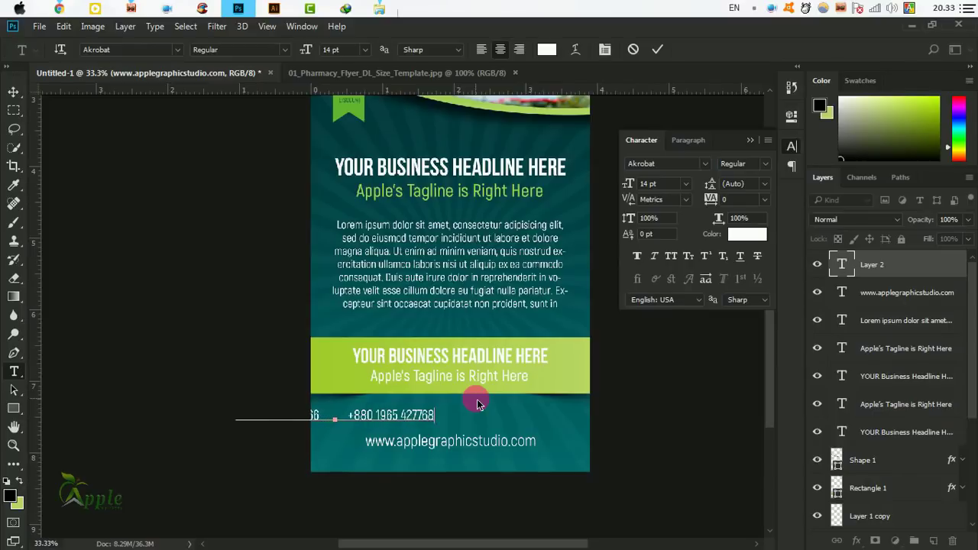
left_click(658, 49)
left_click(13, 92)
left_click_drag(459, 404, 543, 429)
key("ctrl+t")
left_click(632, 49)
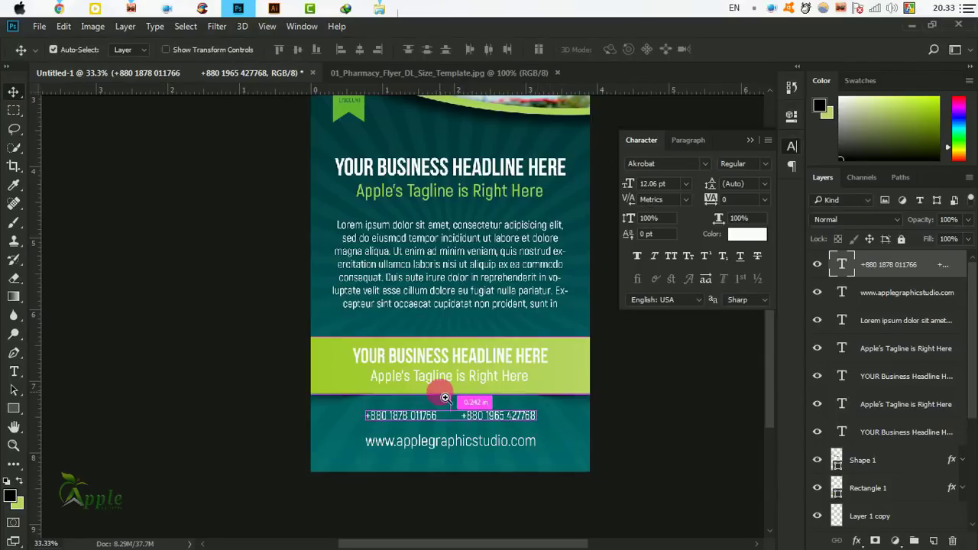
Centre the phone-number line horizontally on the flyer, then deselect.
left_click(442, 395, "ctrl")
key("ctrl+a")
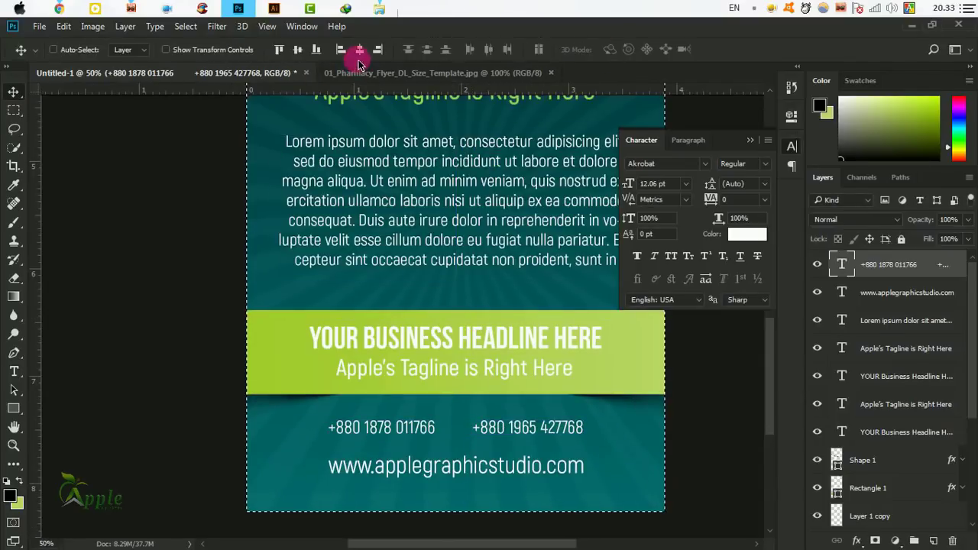
left_click(751, 140)
left_click(183, 26)
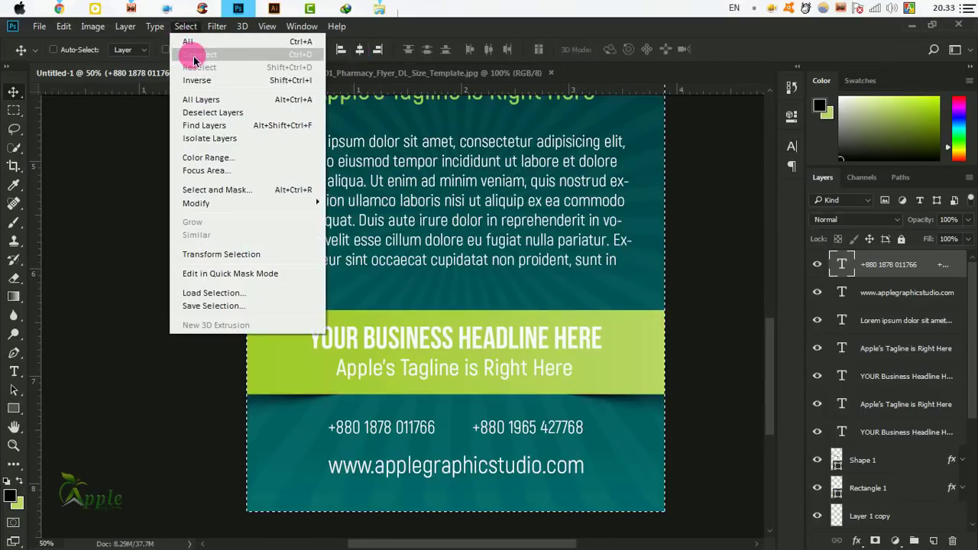
left_click(195, 59)
left_click_drag(528, 312, 417, 285)
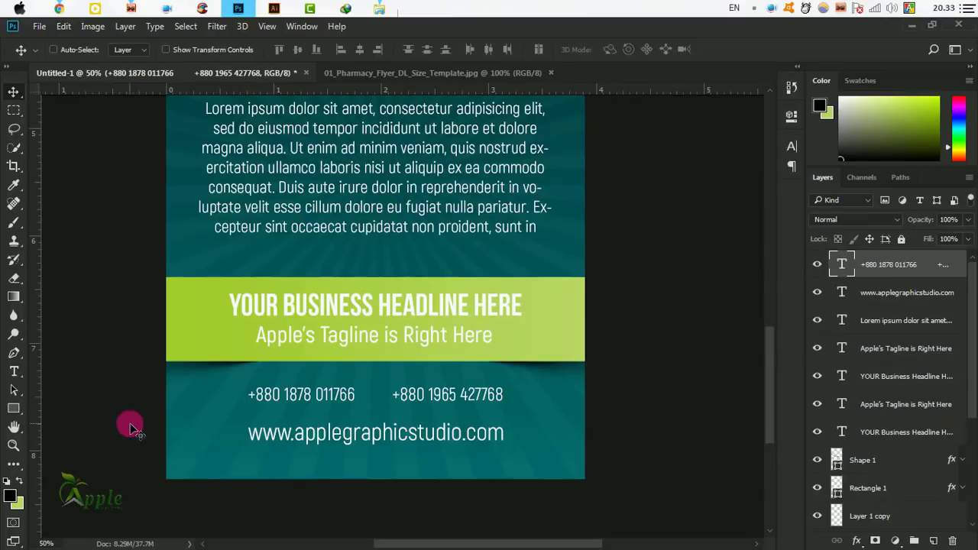
Draw a thin 5 × 93 px white ellipse between the two phone numbers.
left_click(14, 409)
left_click(74, 435)
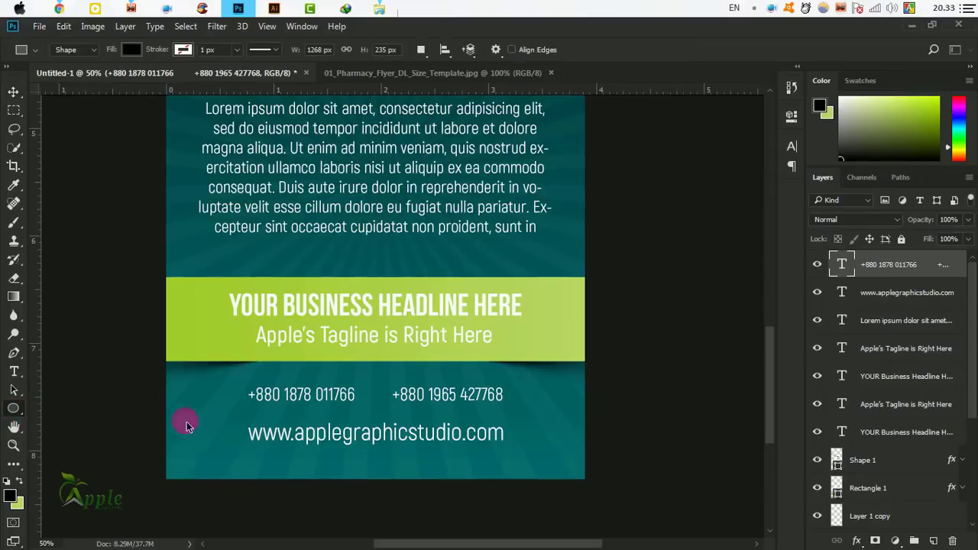
left_click(382, 371, "ctrl")
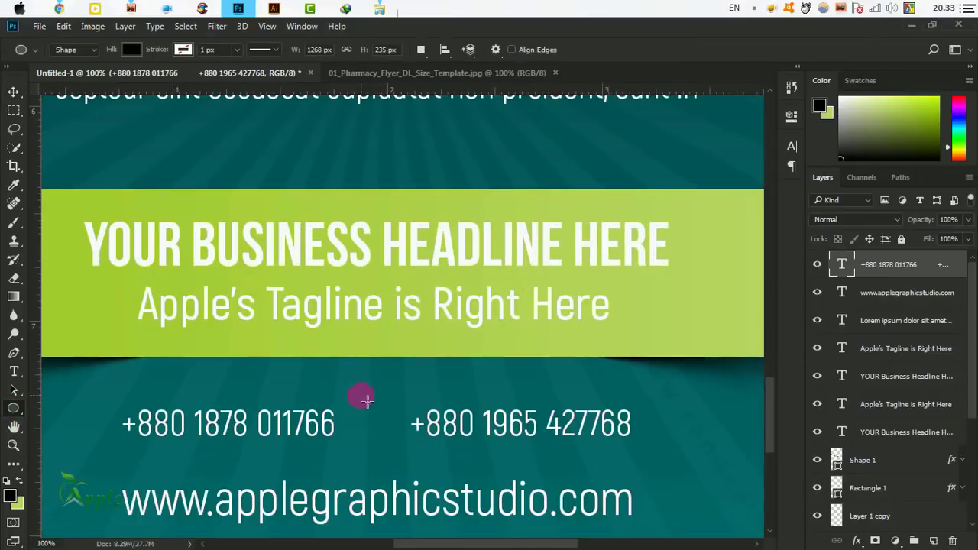
left_click_drag(367, 401, 368, 462)
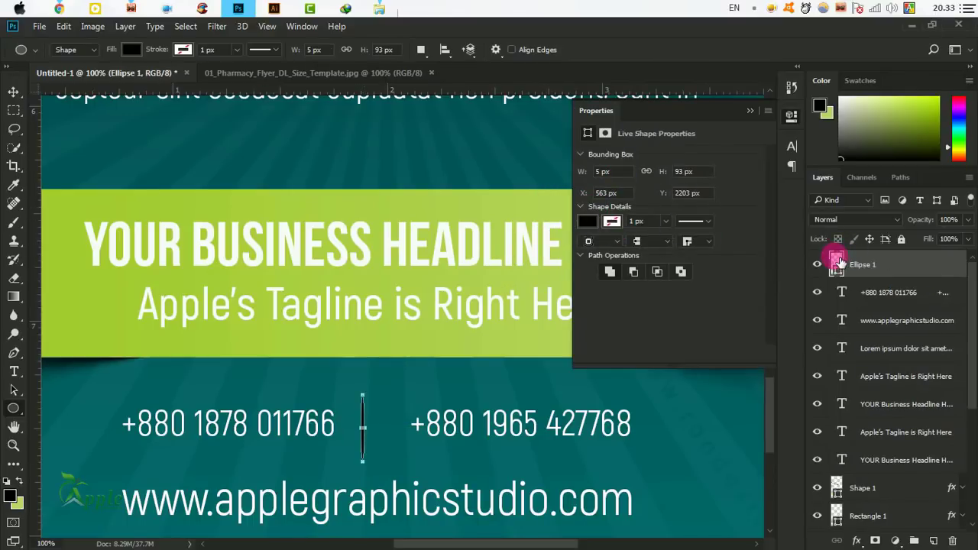
double_click(838, 263)
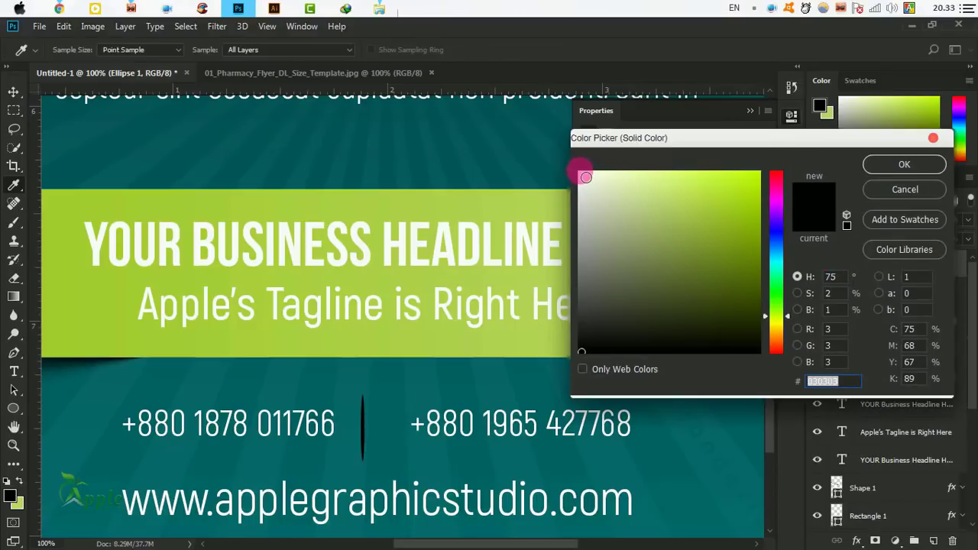
left_click(585, 177)
left_click(894, 162)
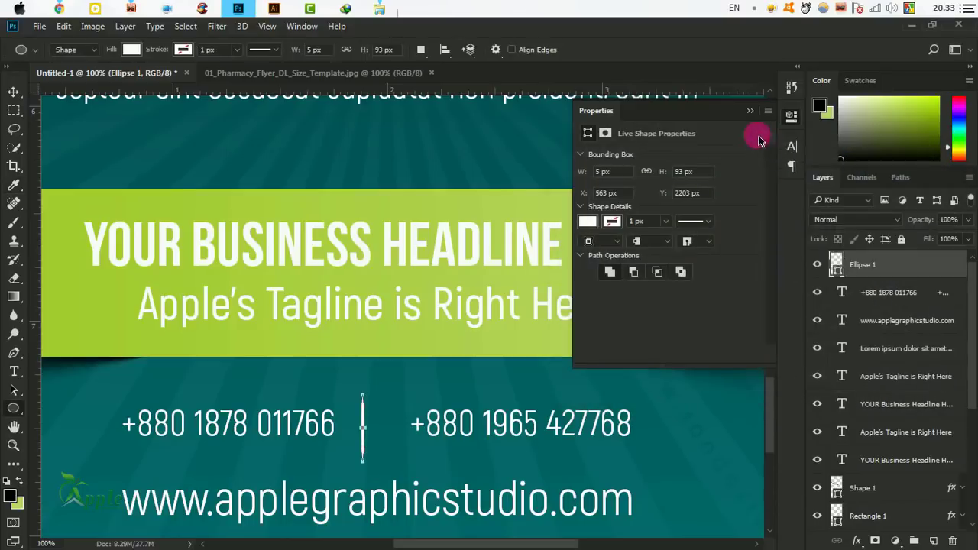
left_click(750, 111)
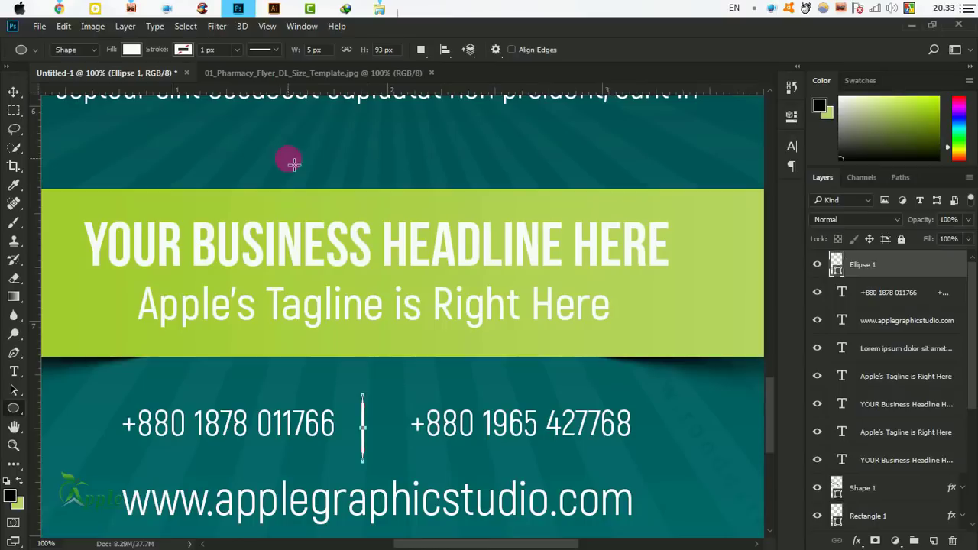
Centre the divider horizontally on the flyer and drop the selection.
left_click(11, 95)
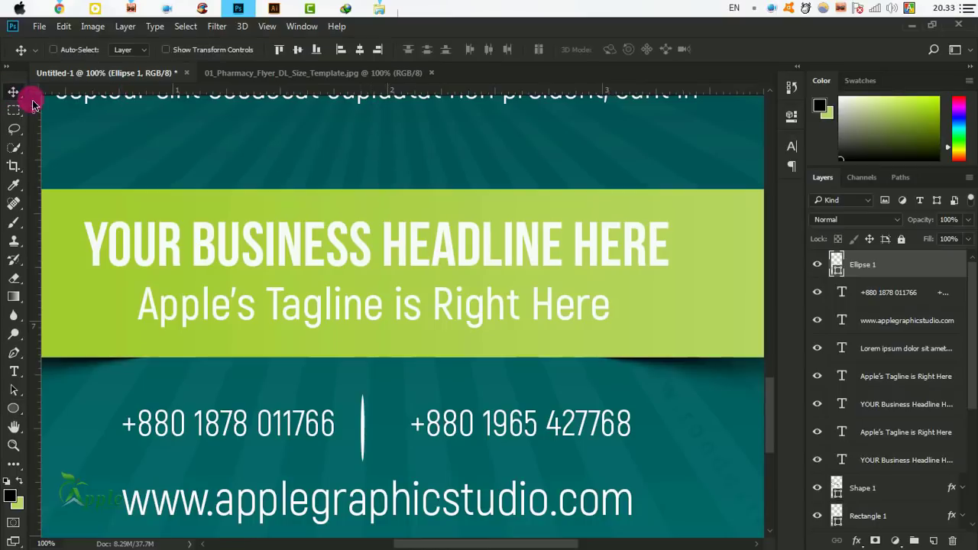
left_click(360, 52)
left_click(200, 32)
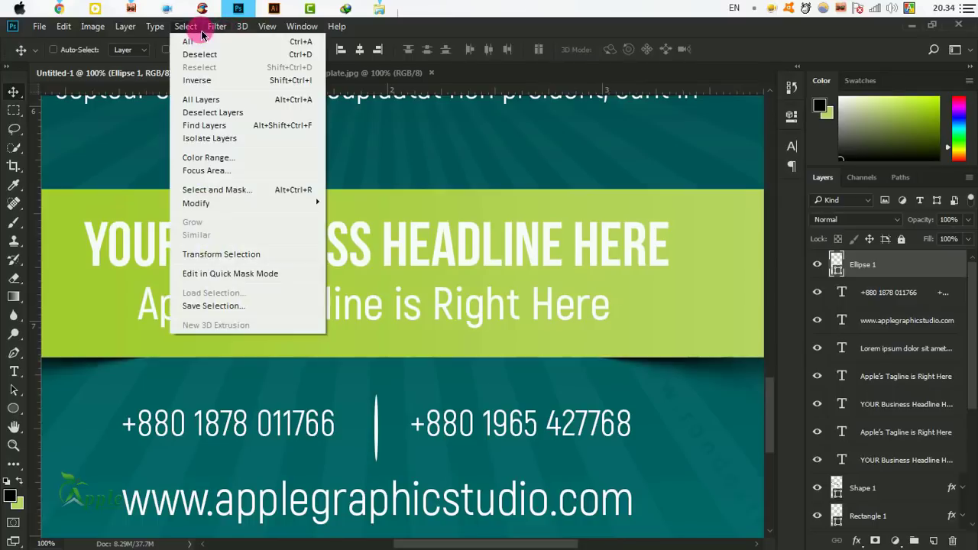
left_click(200, 54)
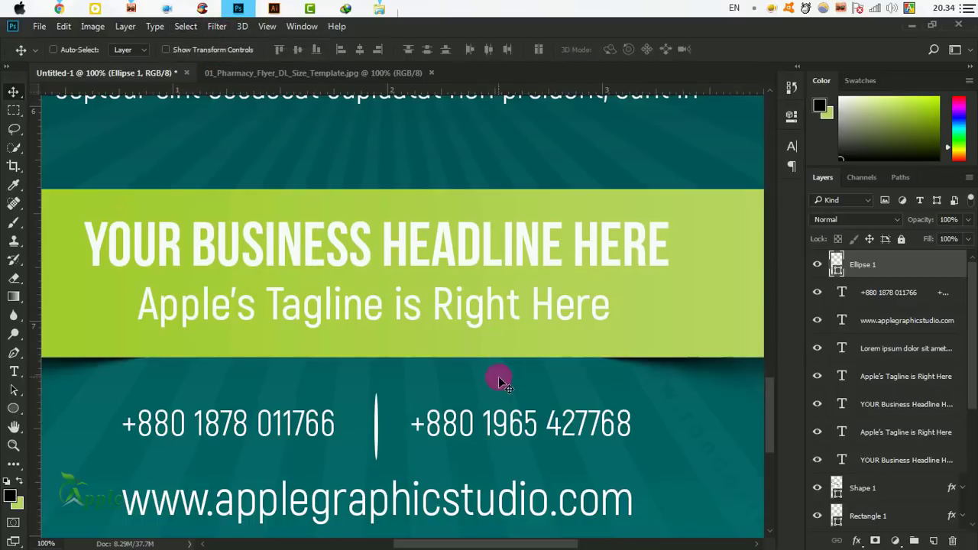